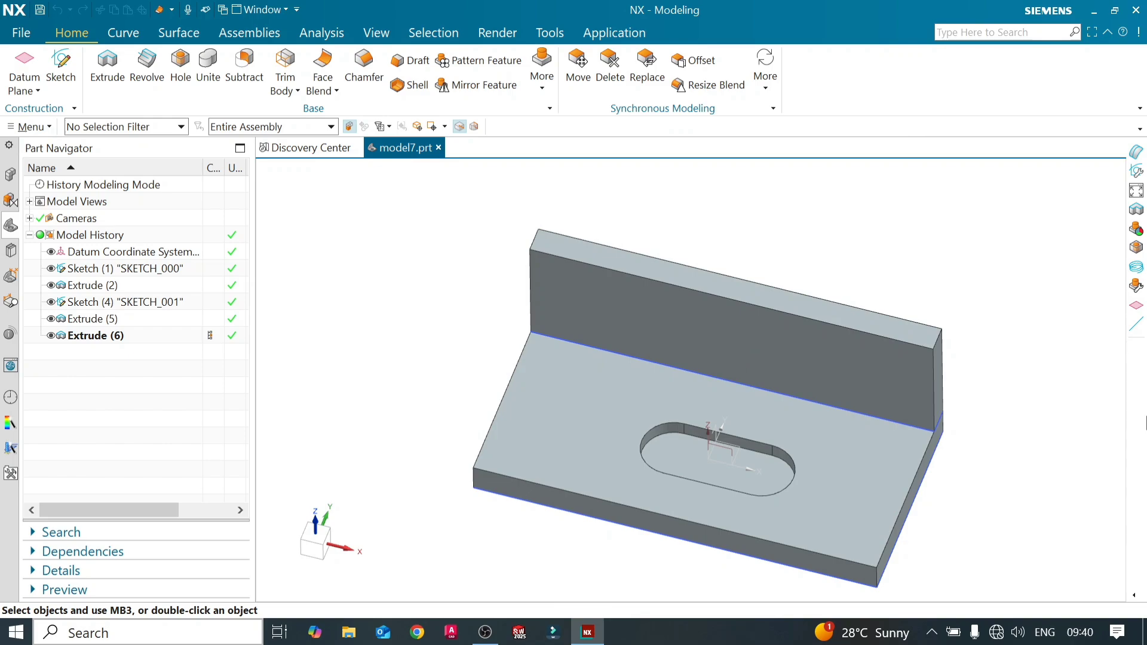
# - Start a two-face Face Blend using Single Face selection, picking the vertical plate's front face and the base plate's top face
pyautogui.moveTo(707, 407); pyautogui.dragTo(624, 414, button='middle')
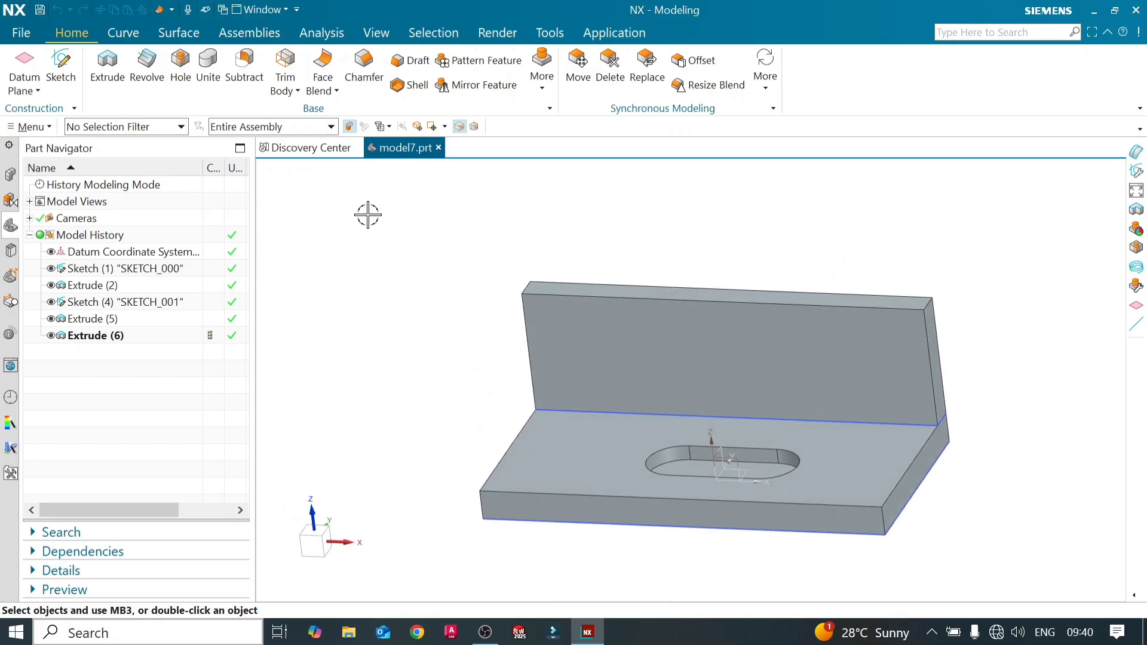
pyautogui.click(335, 94)
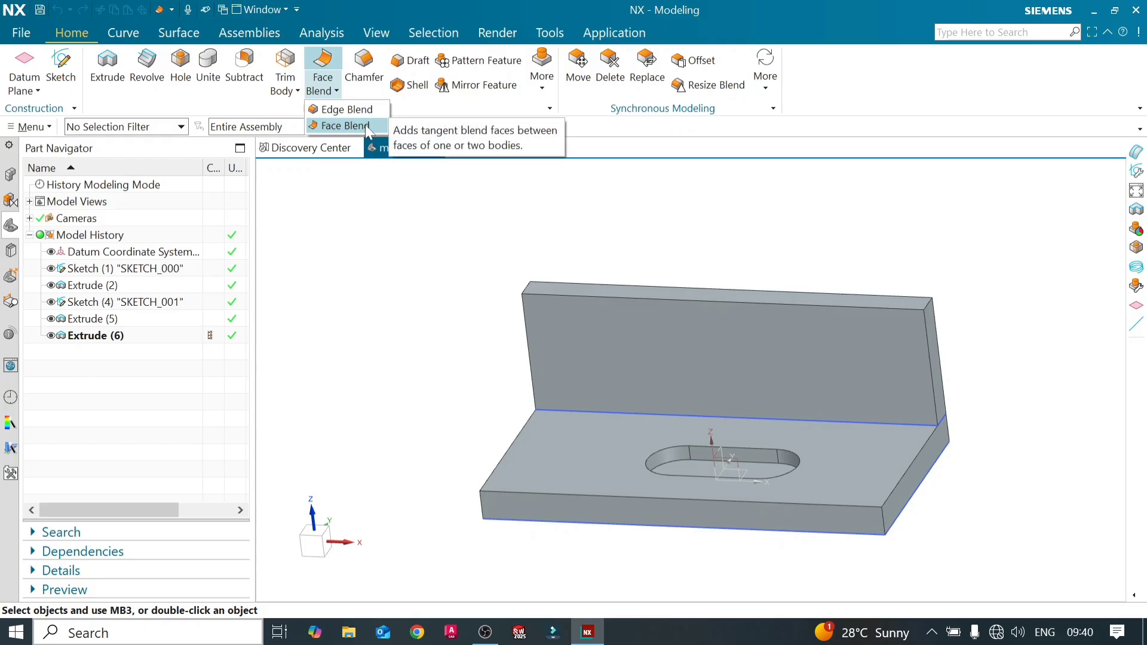
pyautogui.click(365, 127)
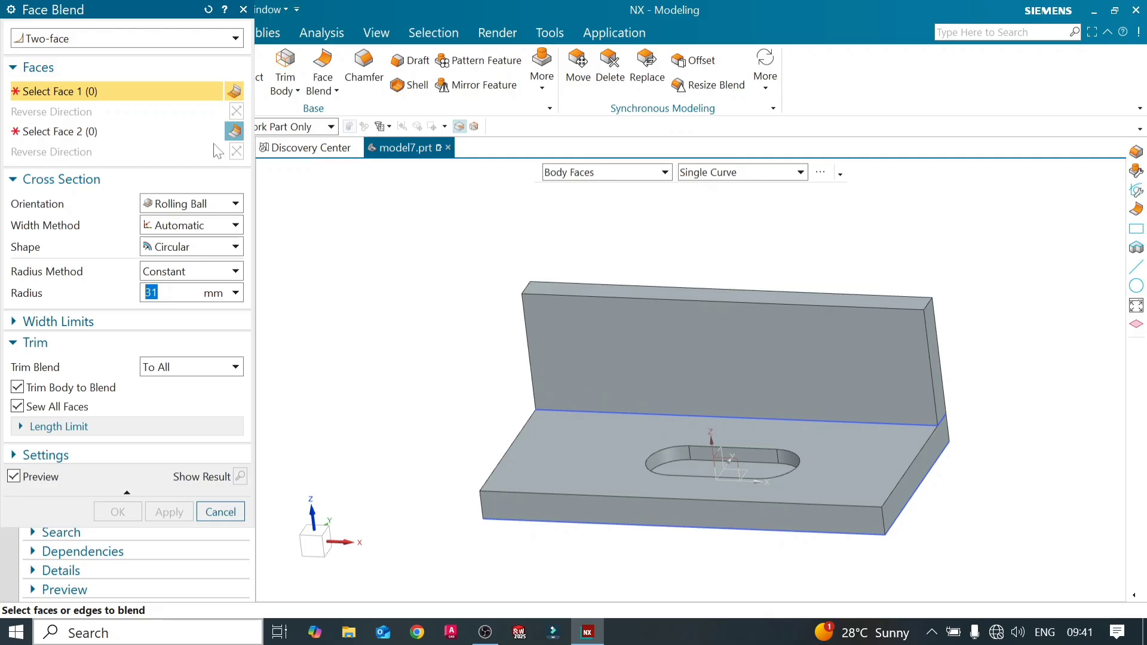
pyautogui.click(574, 356)
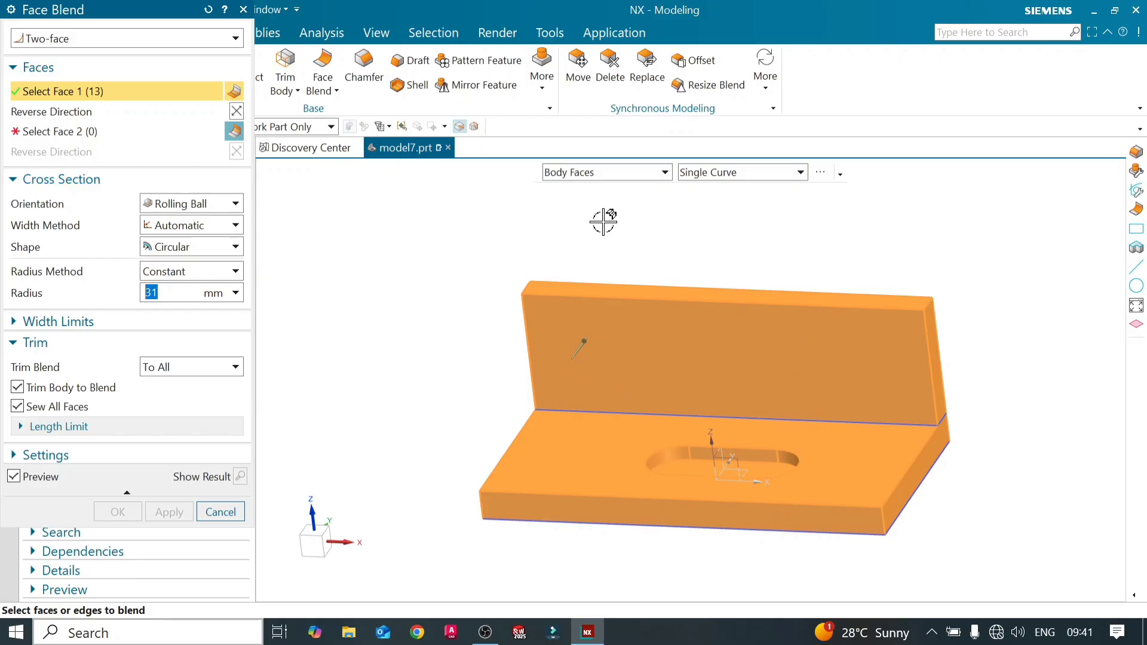
pyautogui.keyDown('shift'); pyautogui.click(723, 371); pyautogui.keyUp('shift')
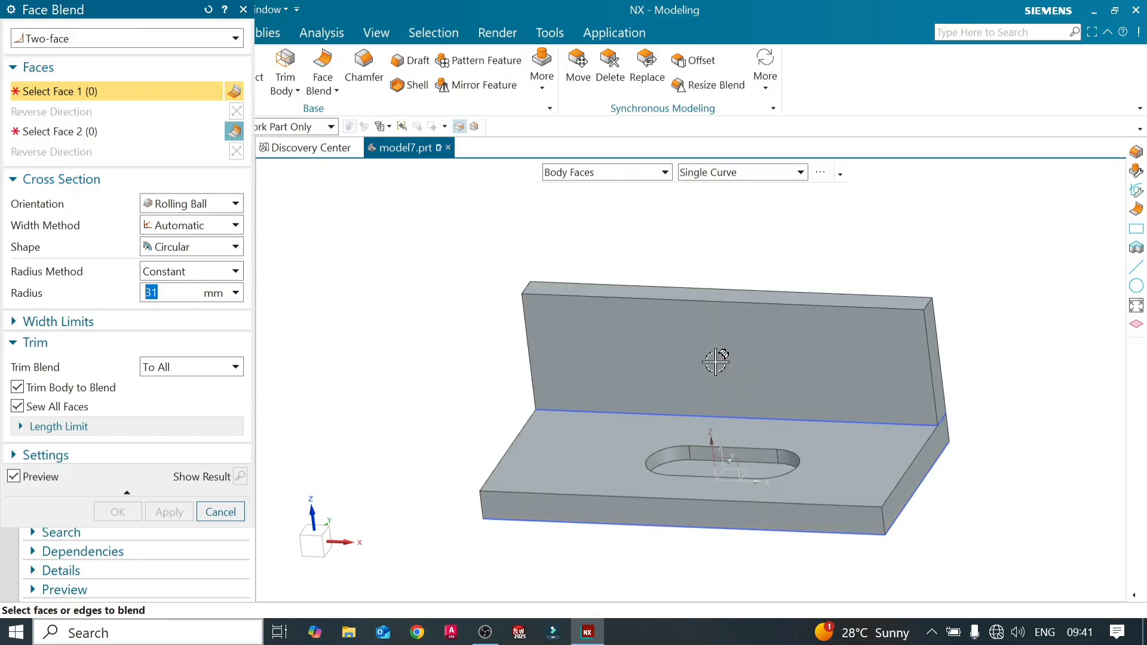
pyautogui.click(664, 174)
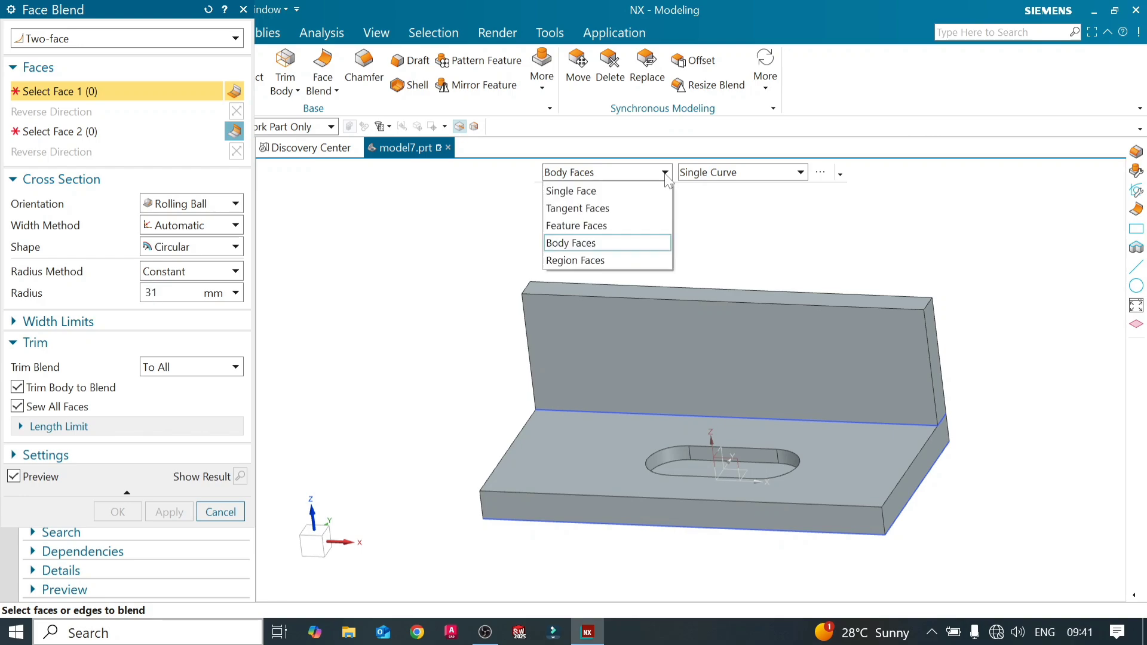
pyautogui.click(629, 191)
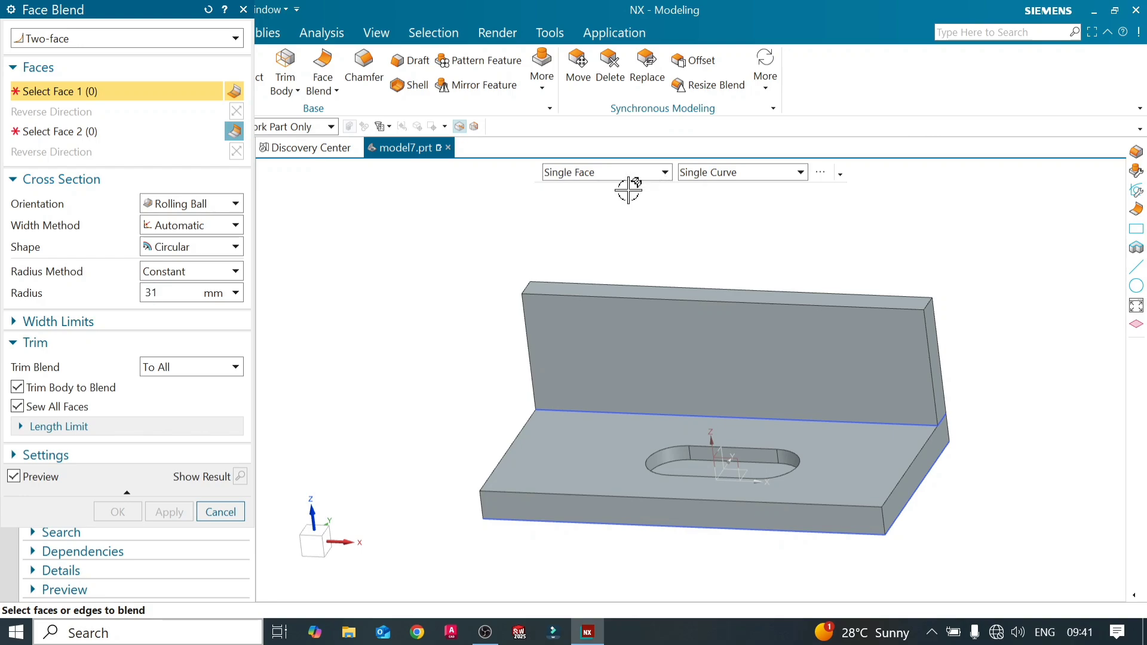
pyautogui.click(557, 328)
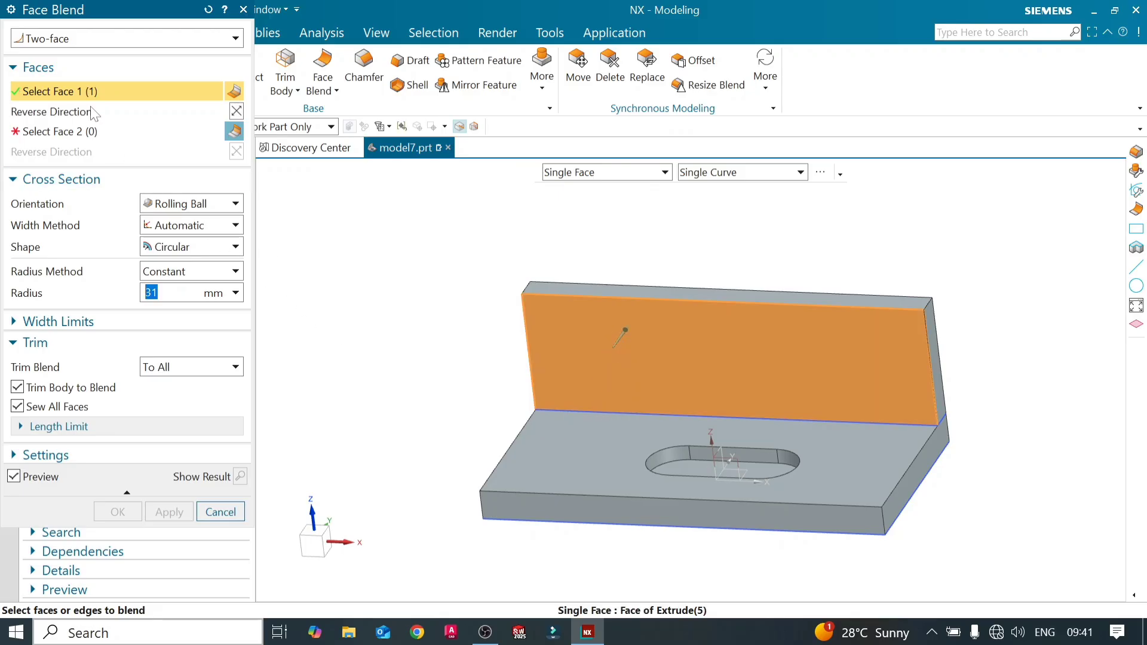
pyautogui.click(575, 443)
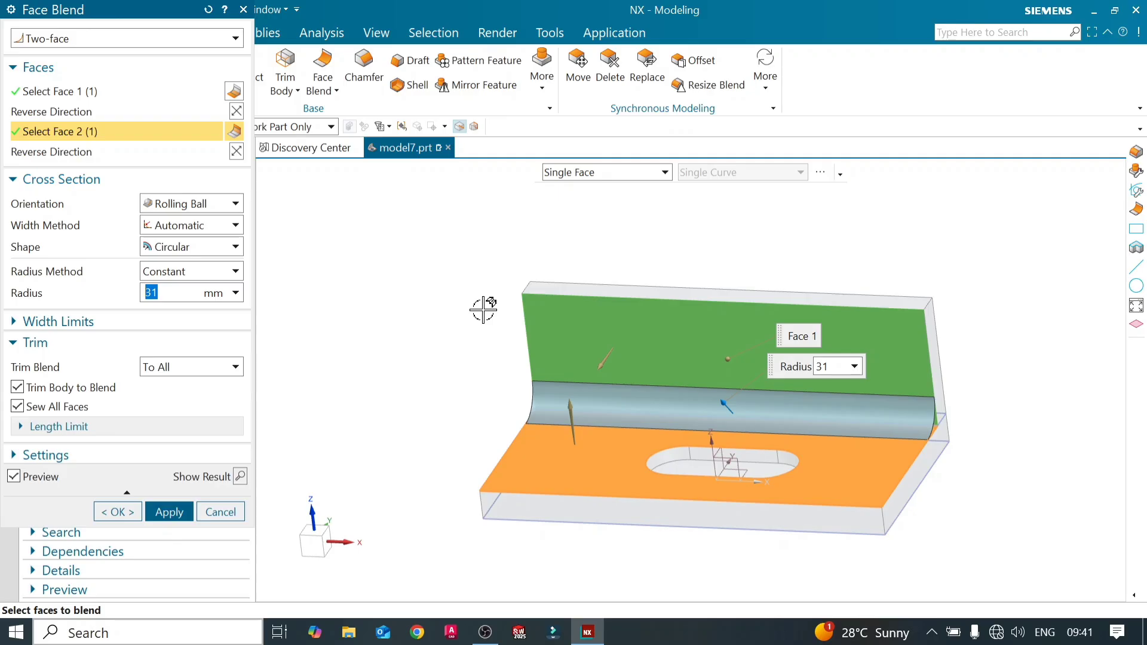
# - Set the blend radius to 6 mm and preview the resulting circular blend along the inner corner
pyautogui.write('6')
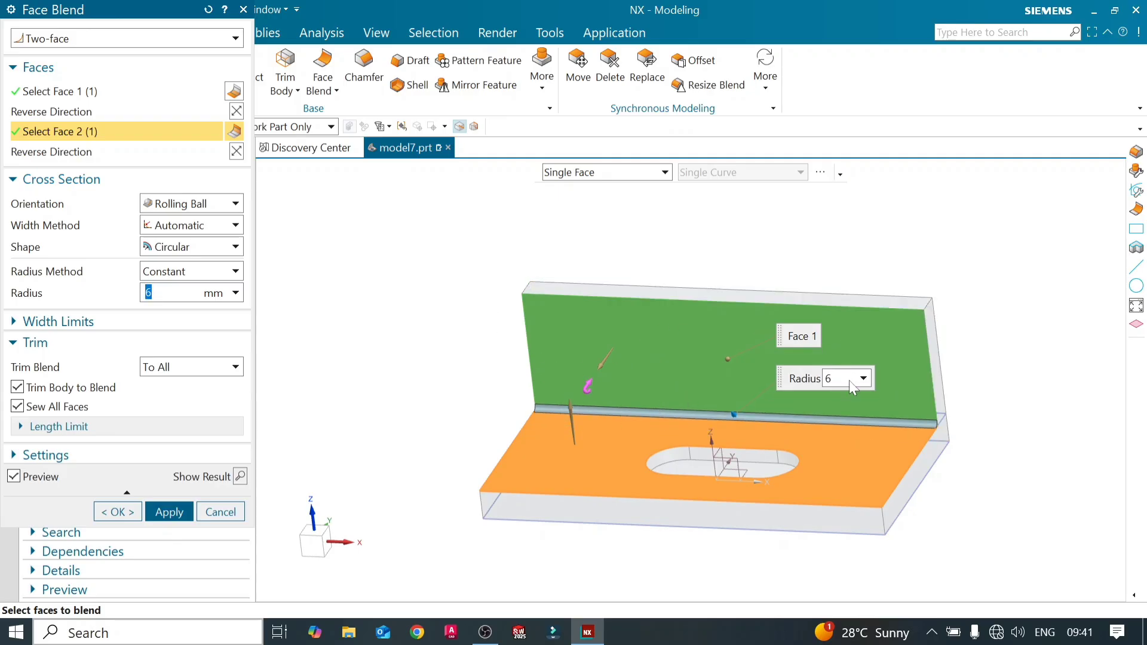
pyautogui.scroll(3, 699, 406)
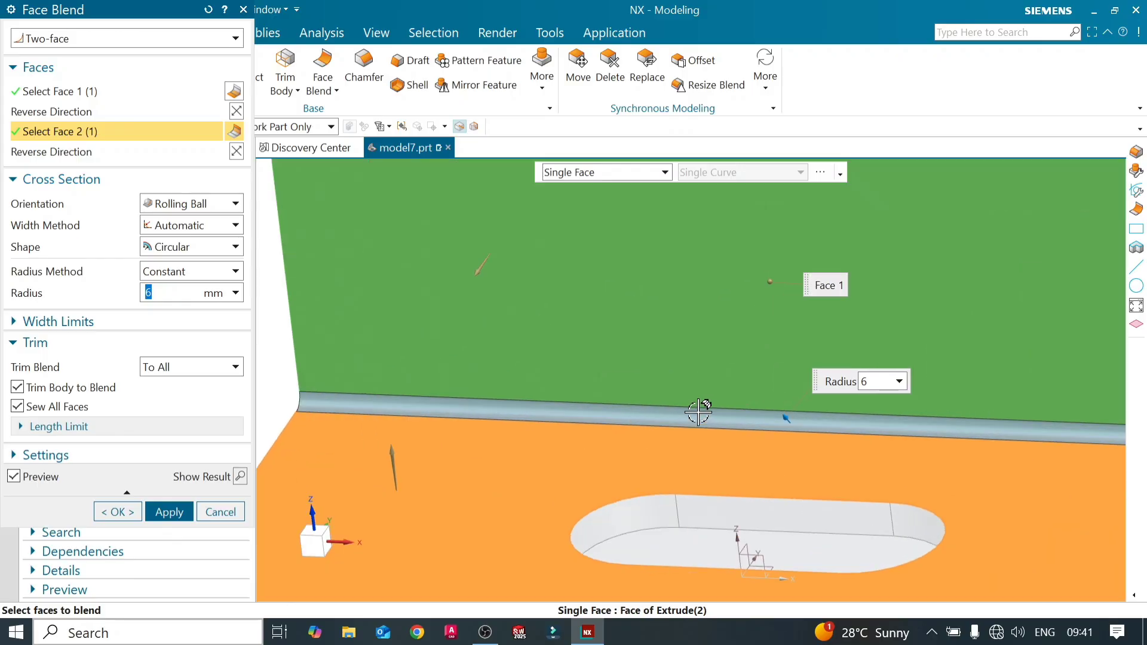
pyautogui.scroll(-3, 699, 413)
pyautogui.click(242, 475)
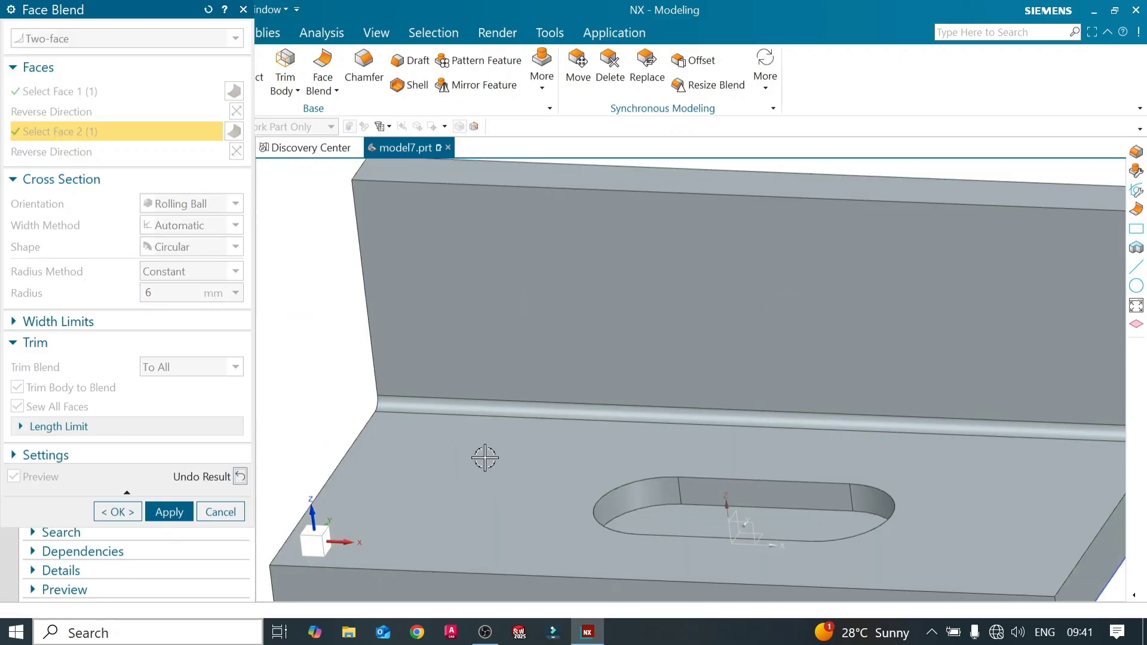
pyautogui.moveTo(553, 440)
pyautogui.mouseDown(button='middle')
pyautogui.moveTo(479, 436)
pyautogui.moveTo(558, 436)
pyautogui.moveTo(502, 421)
pyautogui.moveTo(485, 423)
pyautogui.moveTo(573, 431)
pyautogui.moveTo(472, 407)
pyautogui.mouseUp(button='middle')
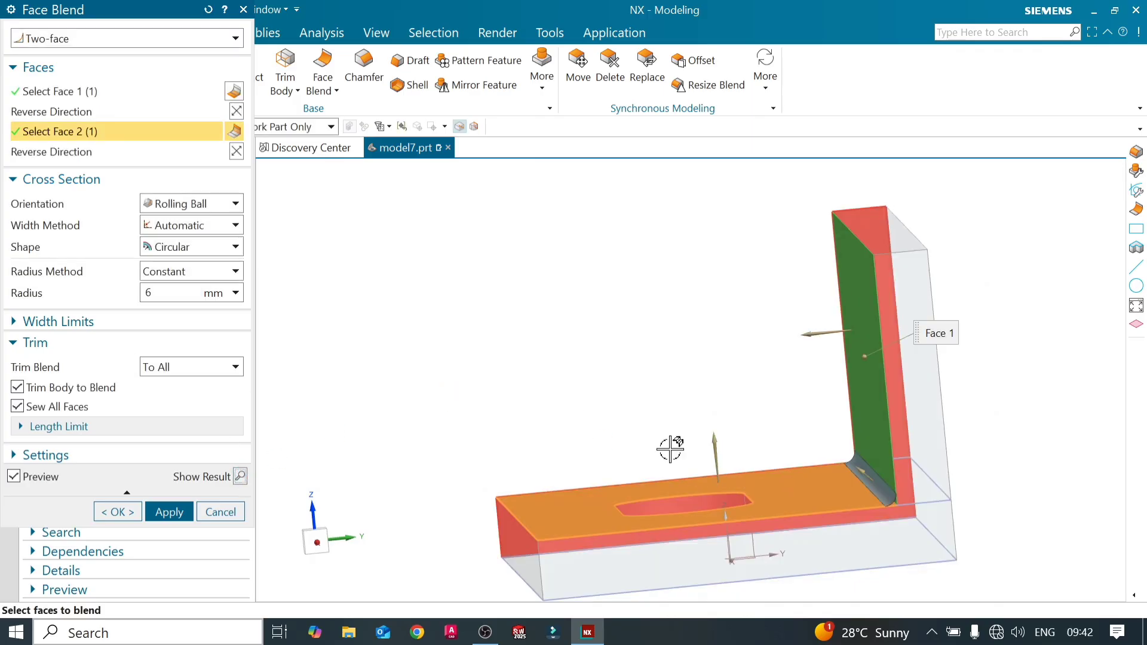
# - Try the Tangent Symmetric, Tangent Asymmetric and Curvature Symmetric cross-section shapes for the blend
pyautogui.click(236, 248)
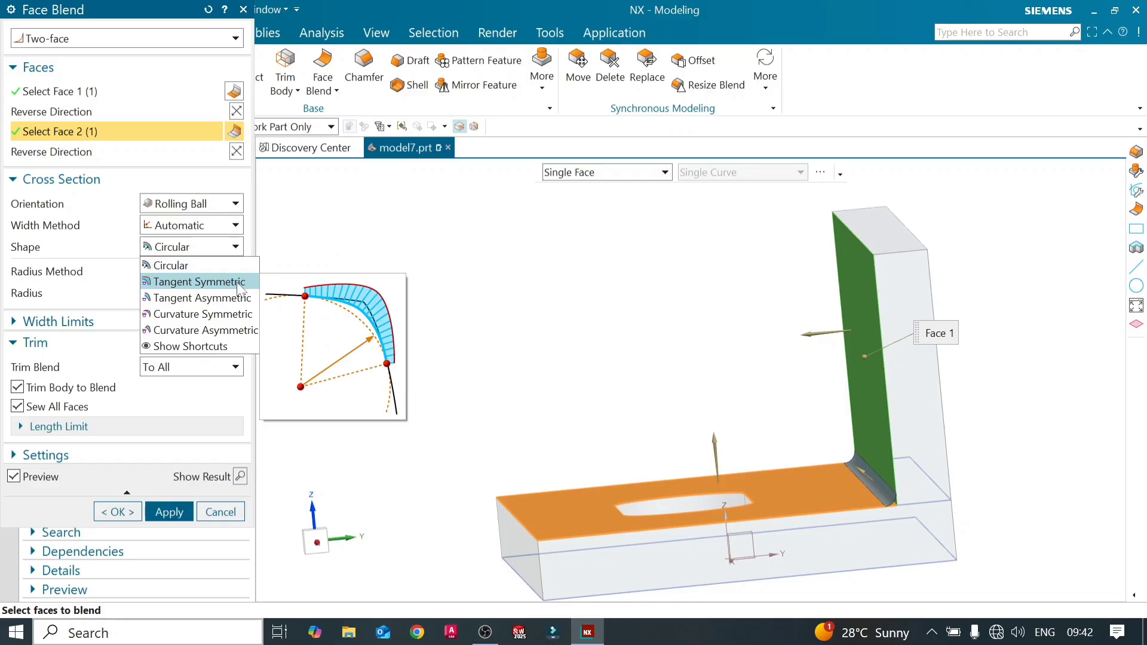
pyautogui.click(238, 284)
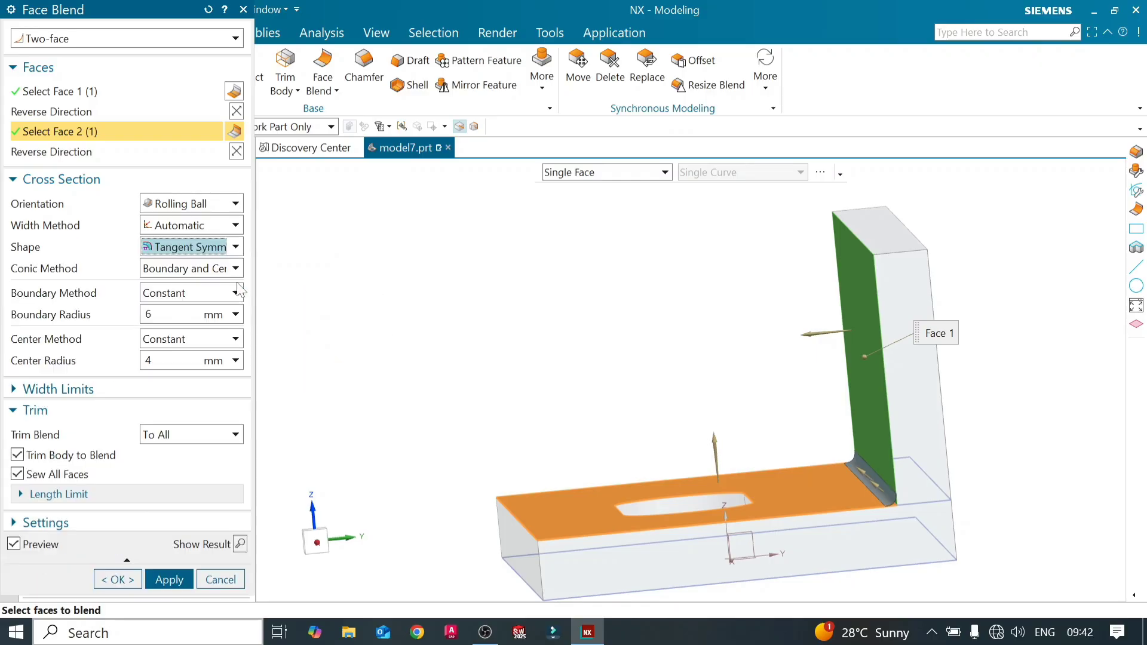
pyautogui.click(236, 247)
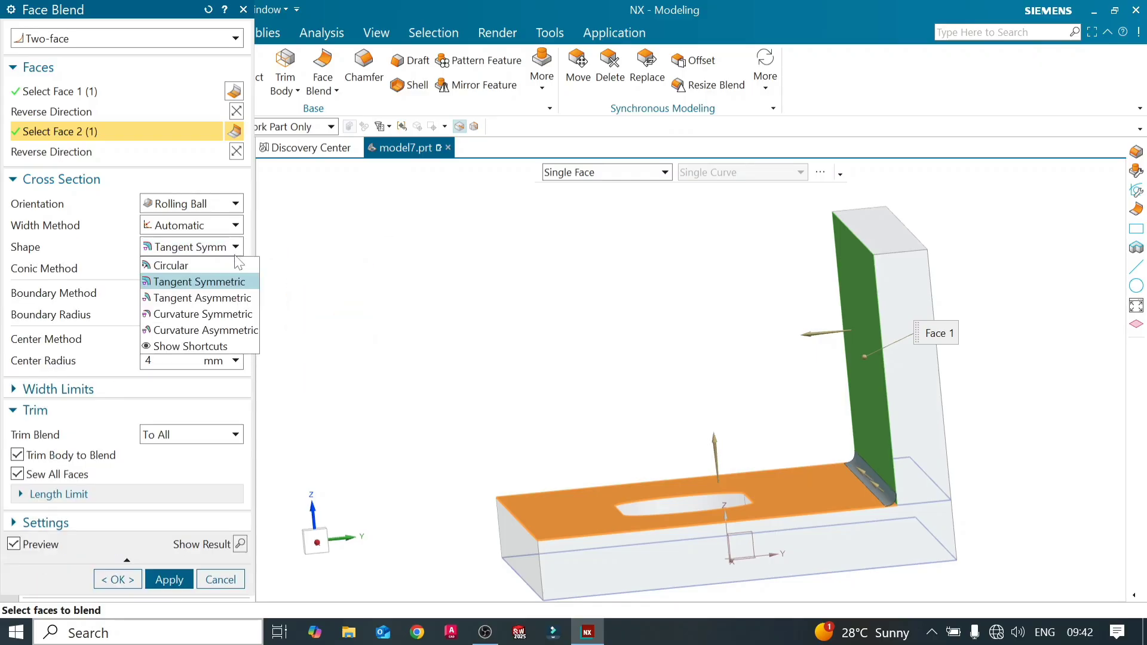
pyautogui.click(237, 298)
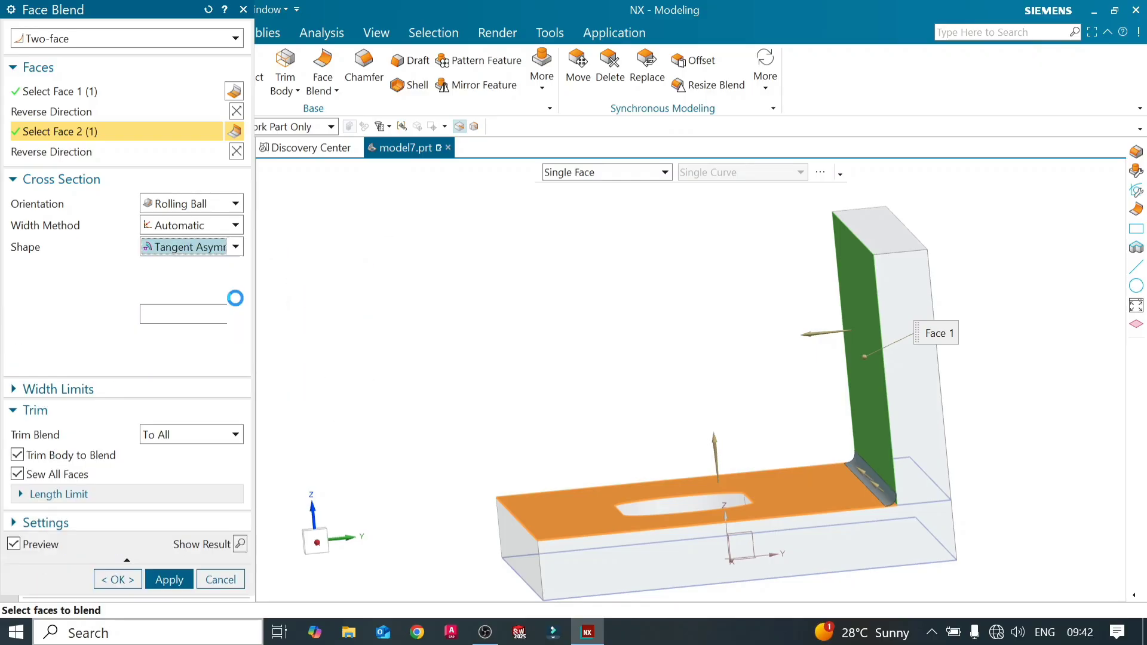
pyautogui.click(236, 247)
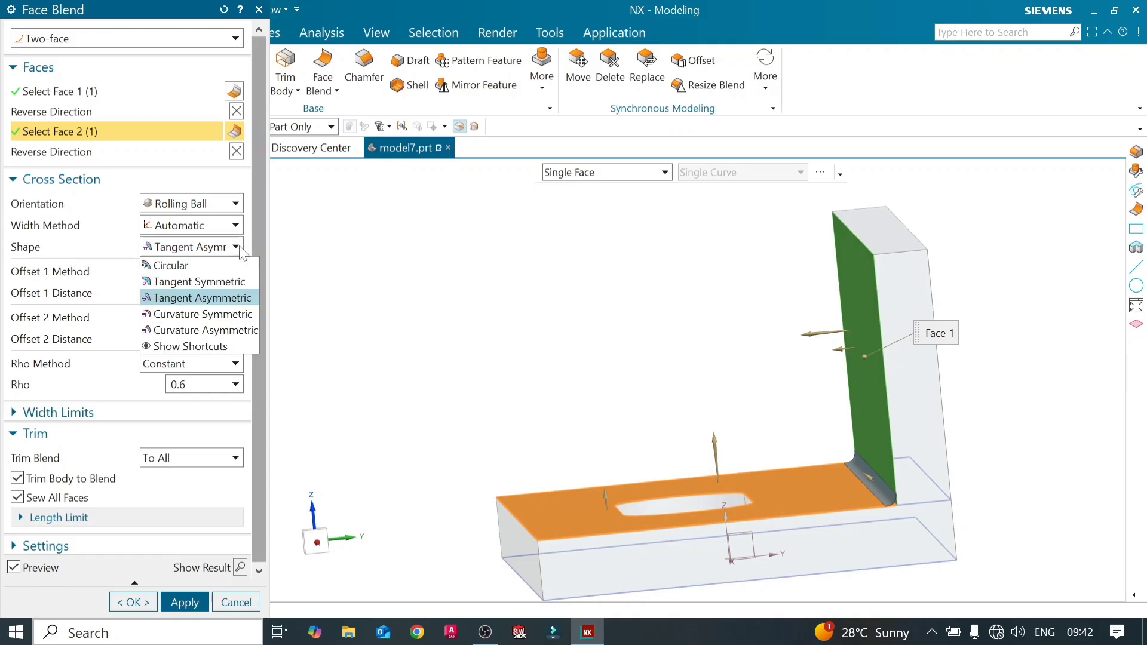
pyautogui.click(219, 316)
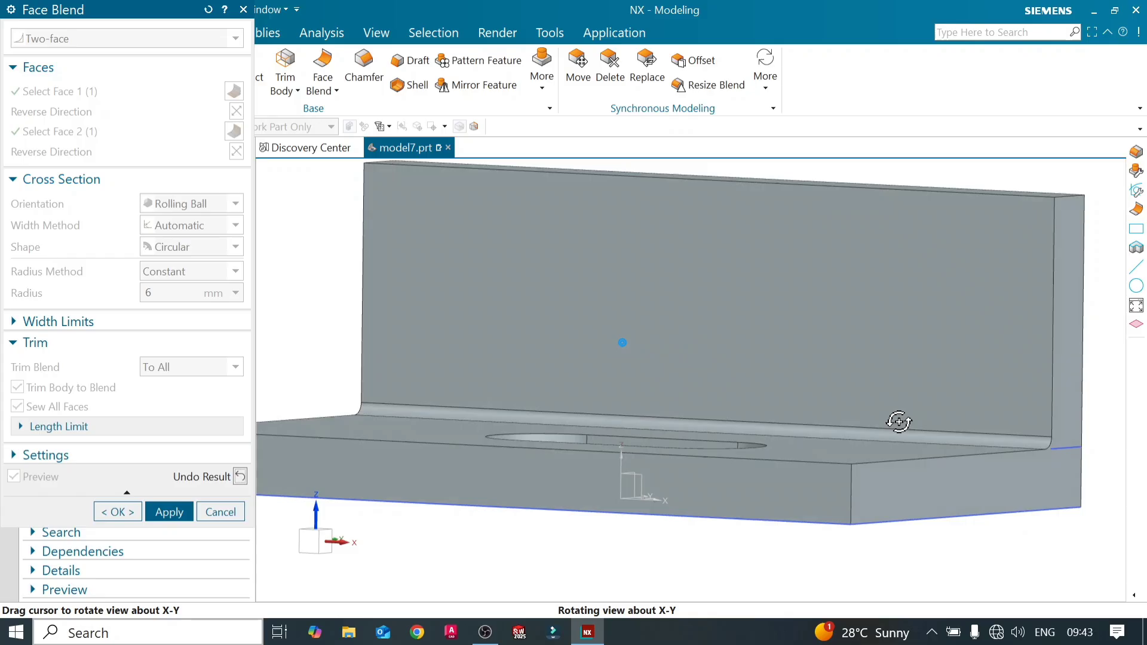
# - Inspect the circular blend's result from the side, close that result preview and set the blend radius to 12 mm
pyautogui.moveTo(899, 420)
pyautogui.mouseDown(button='middle')
pyautogui.moveTo(883, 417)
pyautogui.moveTo(909, 436)
pyautogui.mouseUp(button='middle')
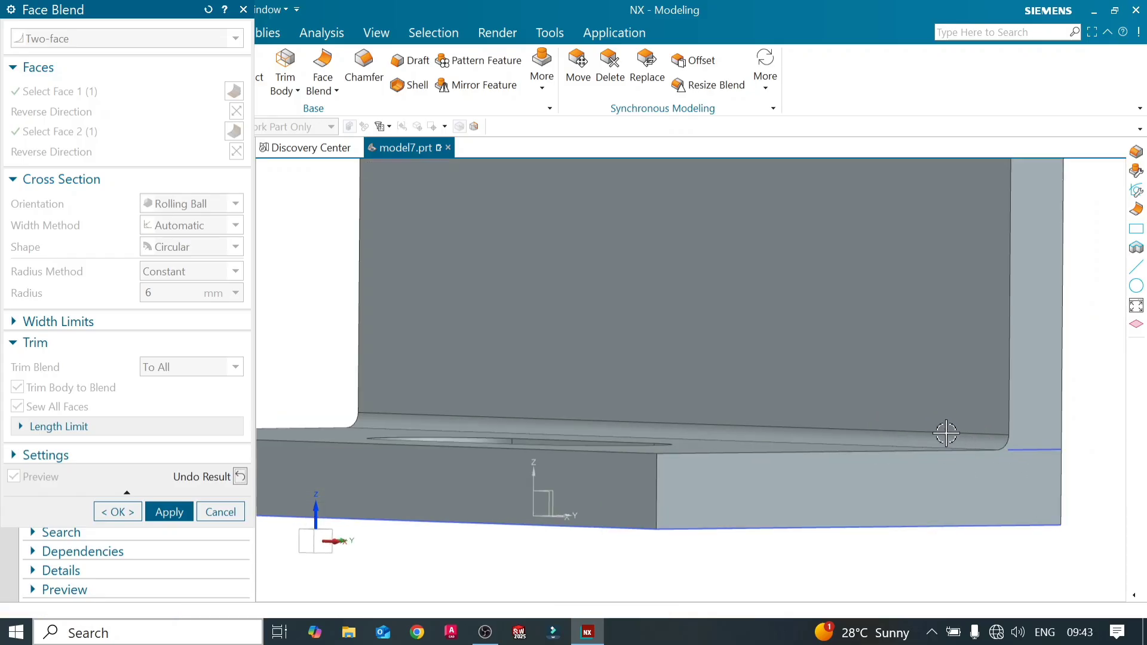
pyautogui.moveTo(943, 436); pyautogui.dragTo(901, 414, button='middle')
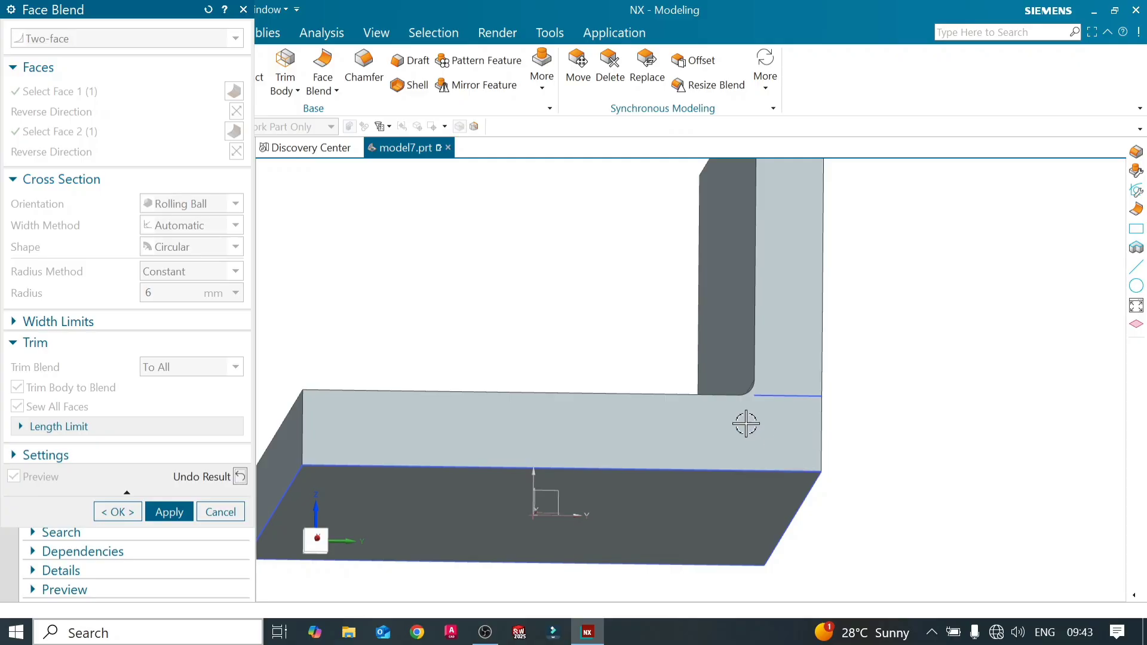
pyautogui.moveTo(796, 326); pyautogui.dragTo(572, 357, button='middle')
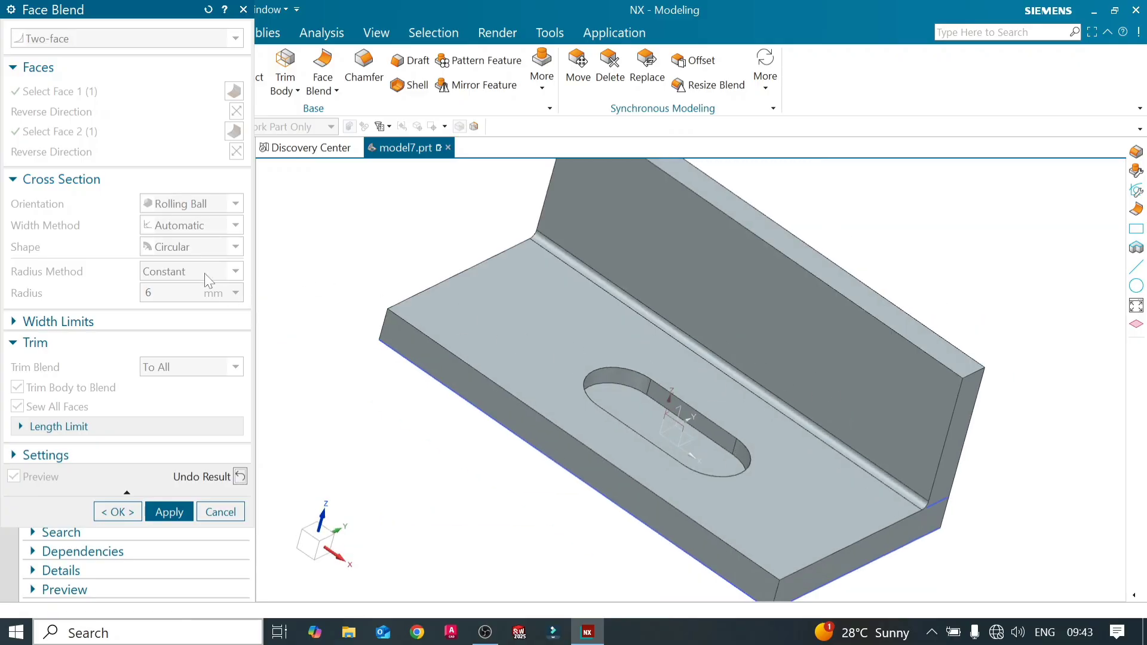
pyautogui.click(240, 477)
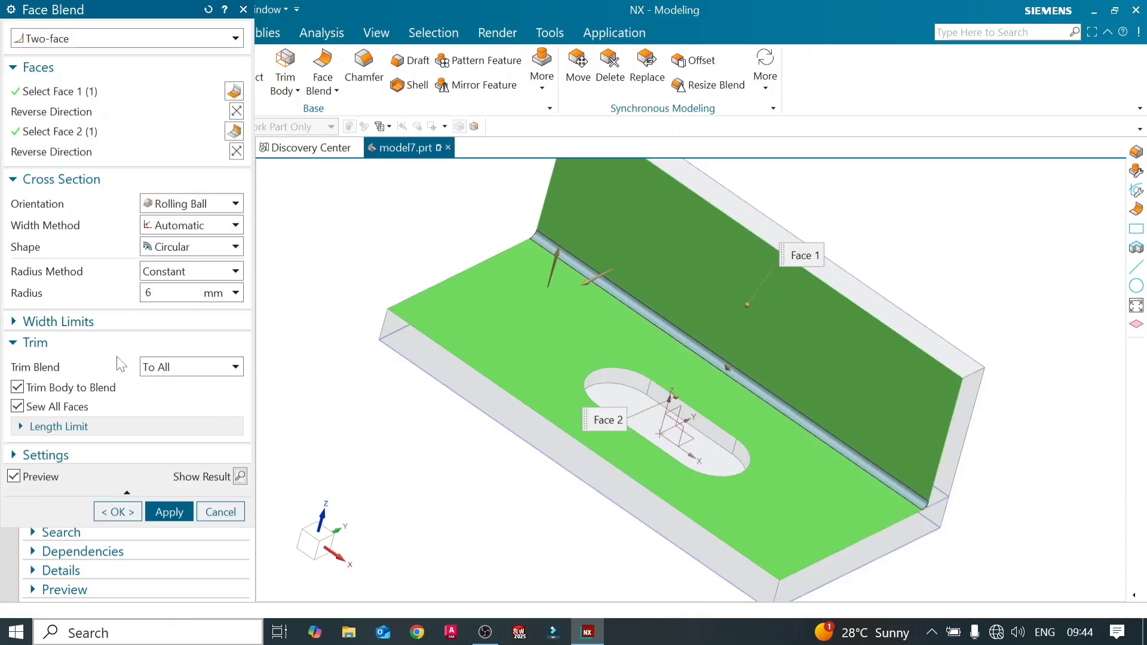
pyautogui.click(151, 293)
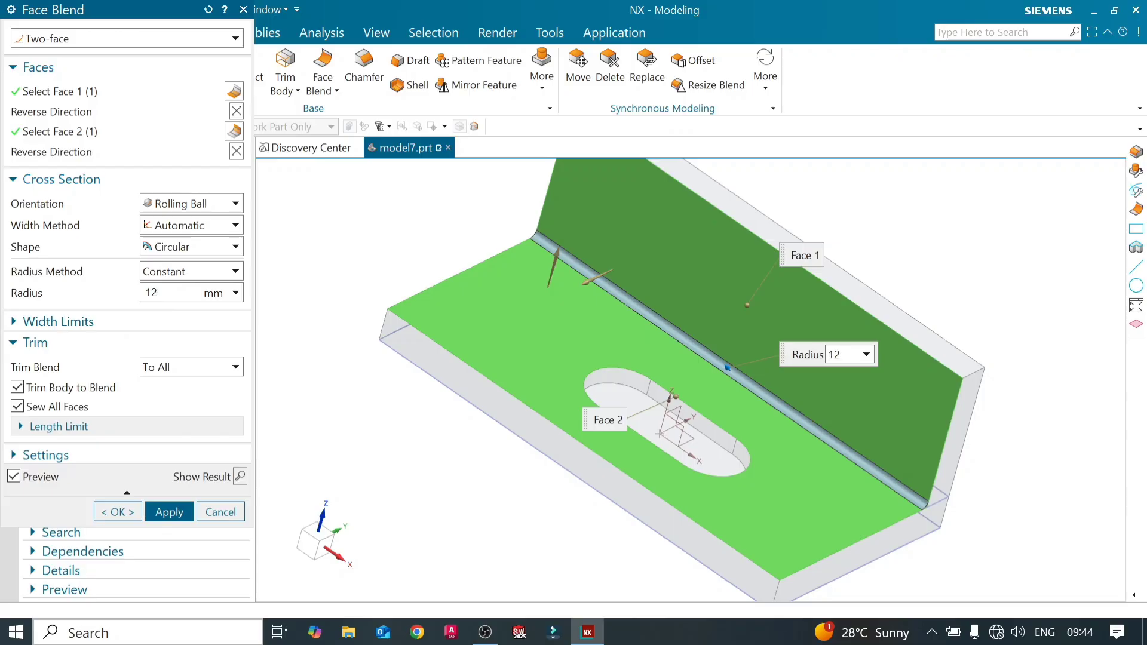
pyautogui.press('Return')
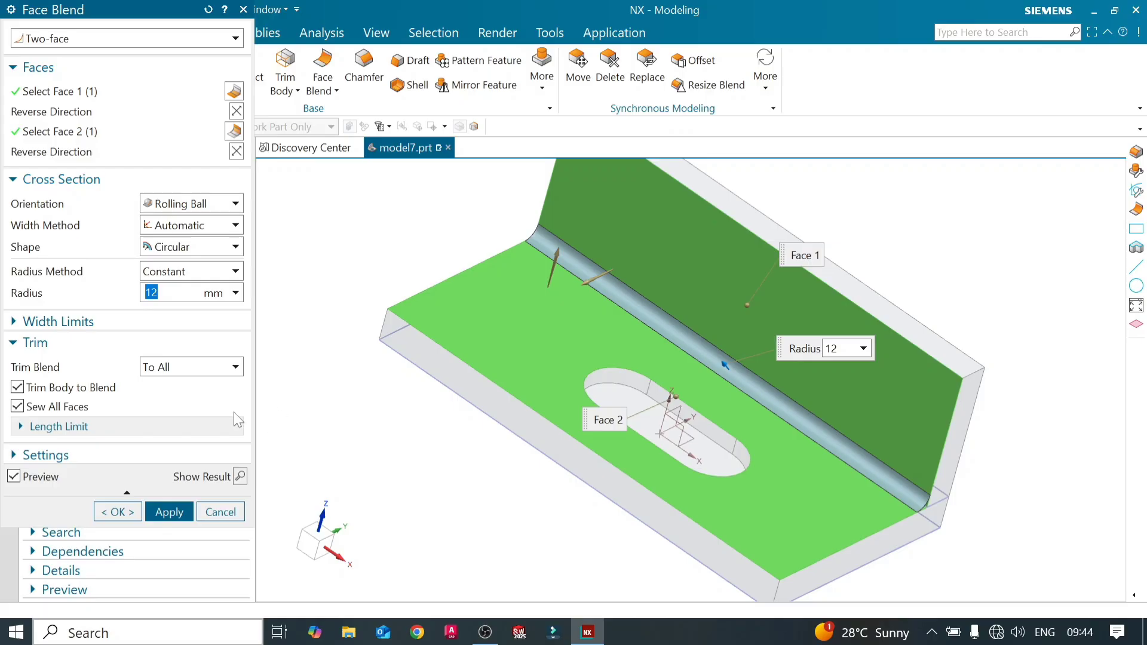
# - Turn off Trim Body to Blend and examine the previewed result at the inner corner in a straight side view
pyautogui.moveTo(666, 548); pyautogui.dragTo(610, 520, button='middle')
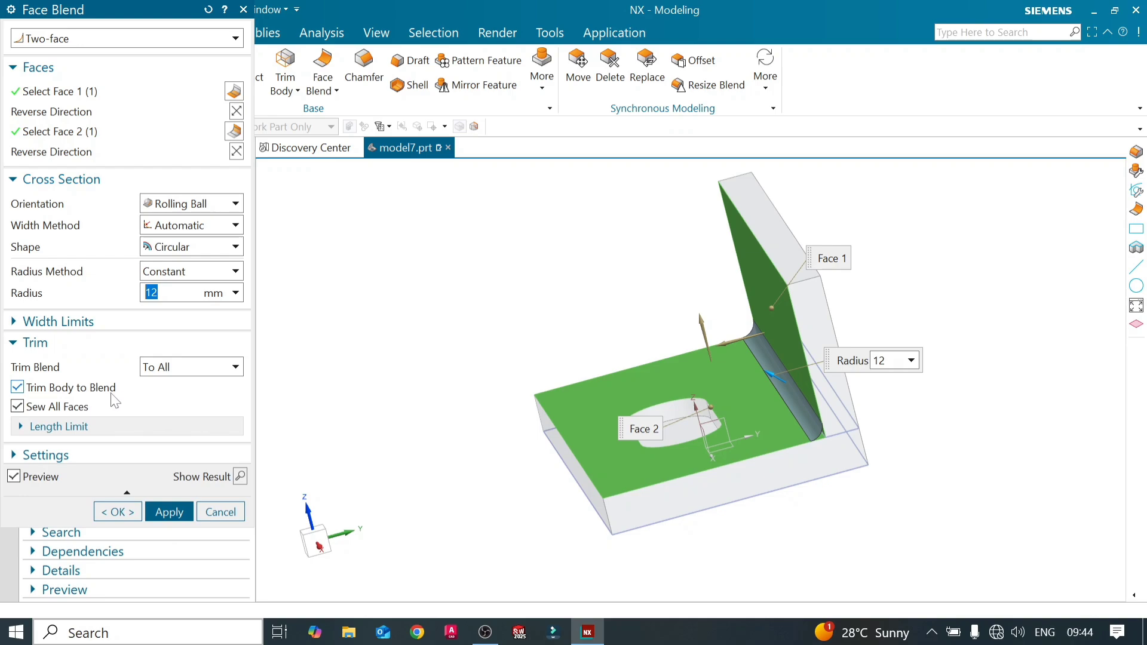
pyautogui.click(27, 389)
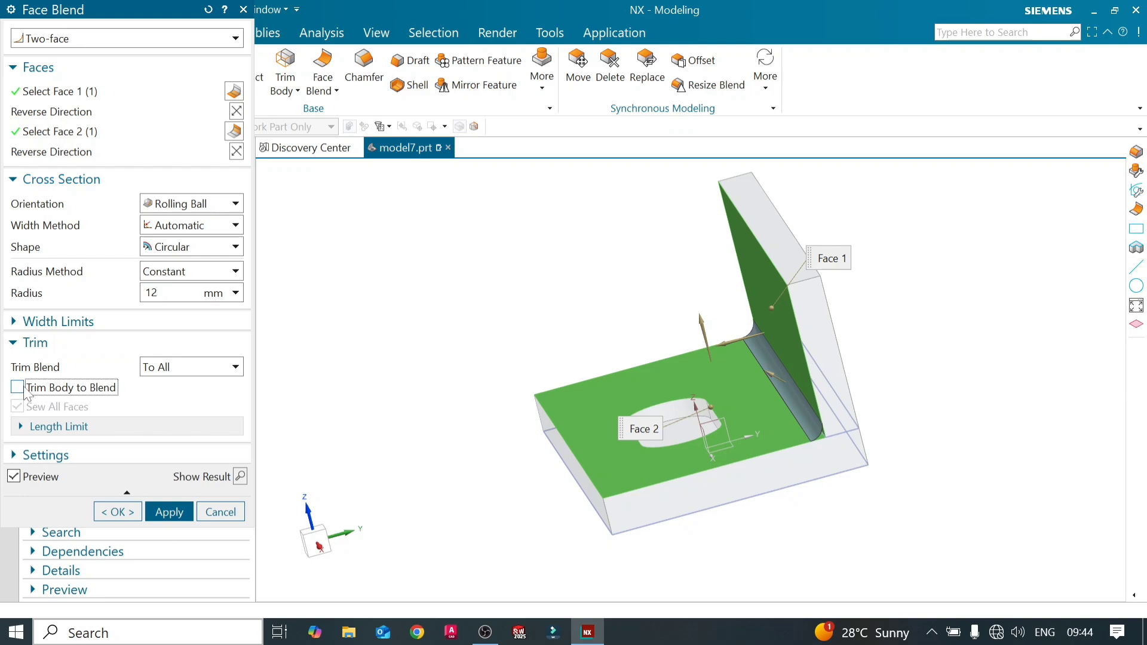
pyautogui.click(239, 477)
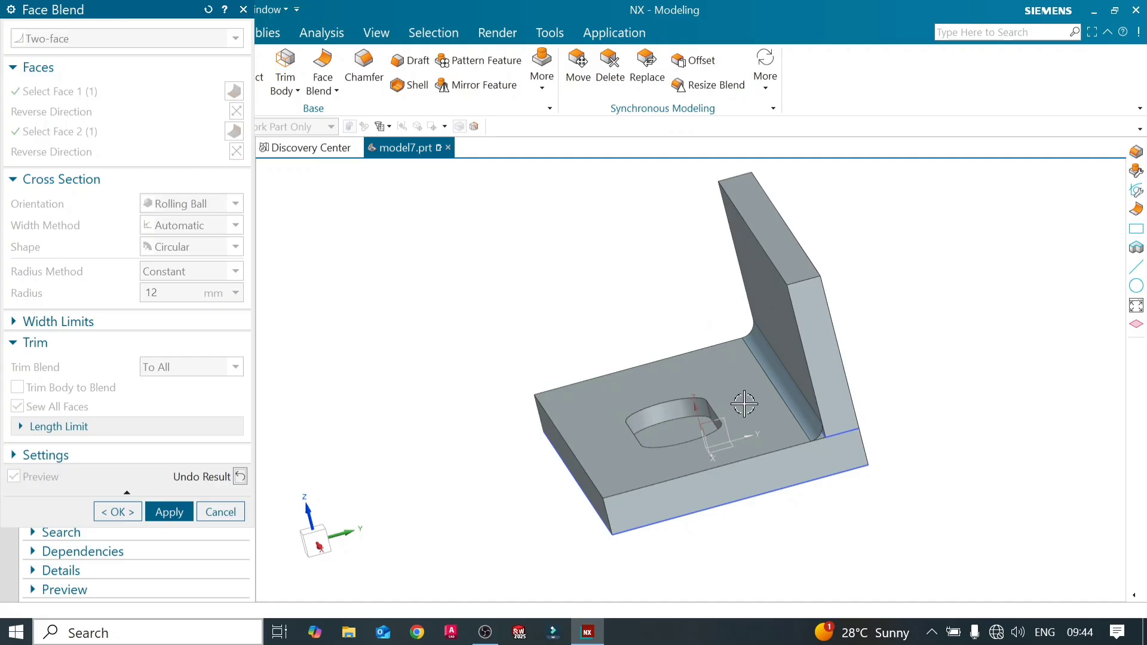
pyautogui.moveTo(744, 405); pyautogui.dragTo(854, 389, button='middle')
pyautogui.scroll(5, 855, 389)
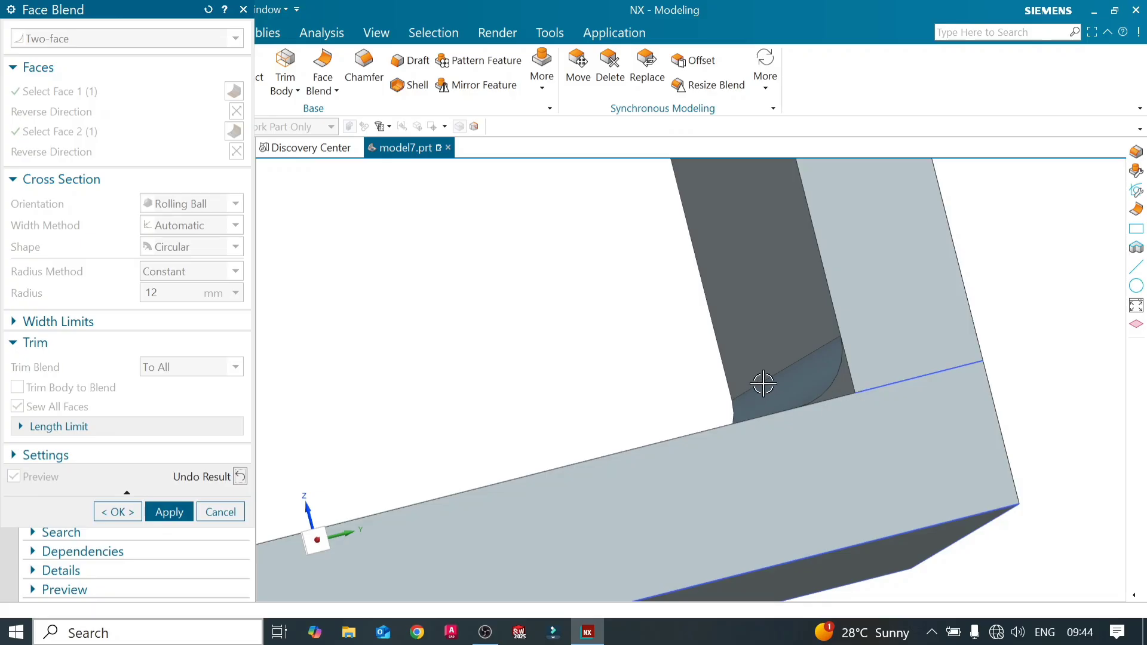
pyautogui.moveTo(763, 382); pyautogui.dragTo(755, 386, button='middle')
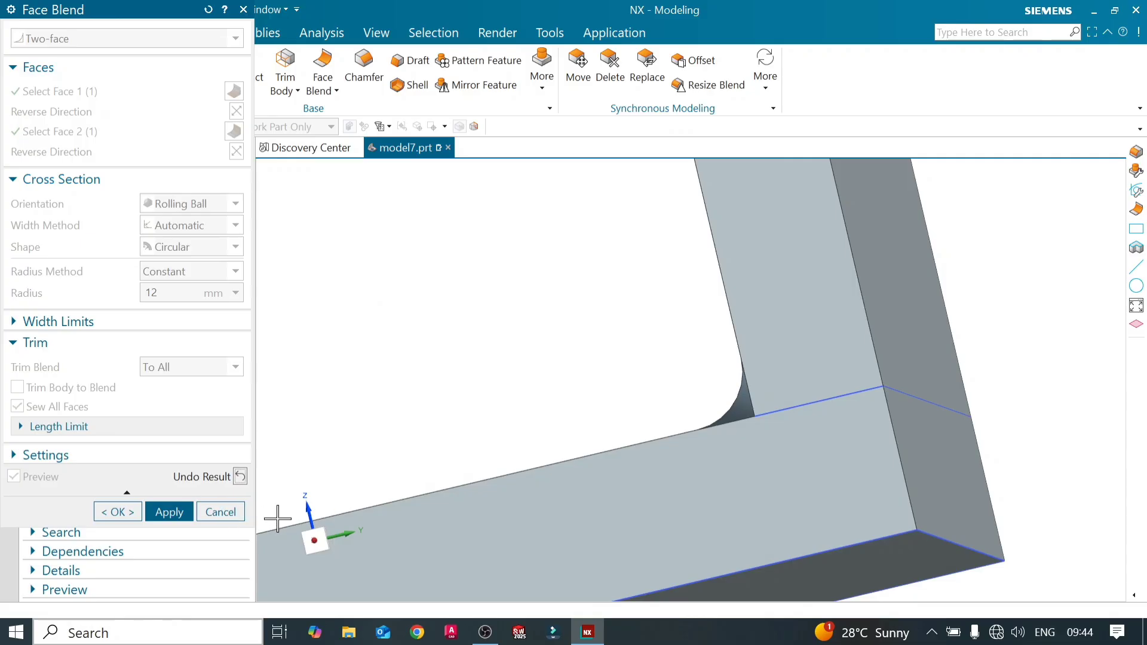
pyautogui.click(302, 537)
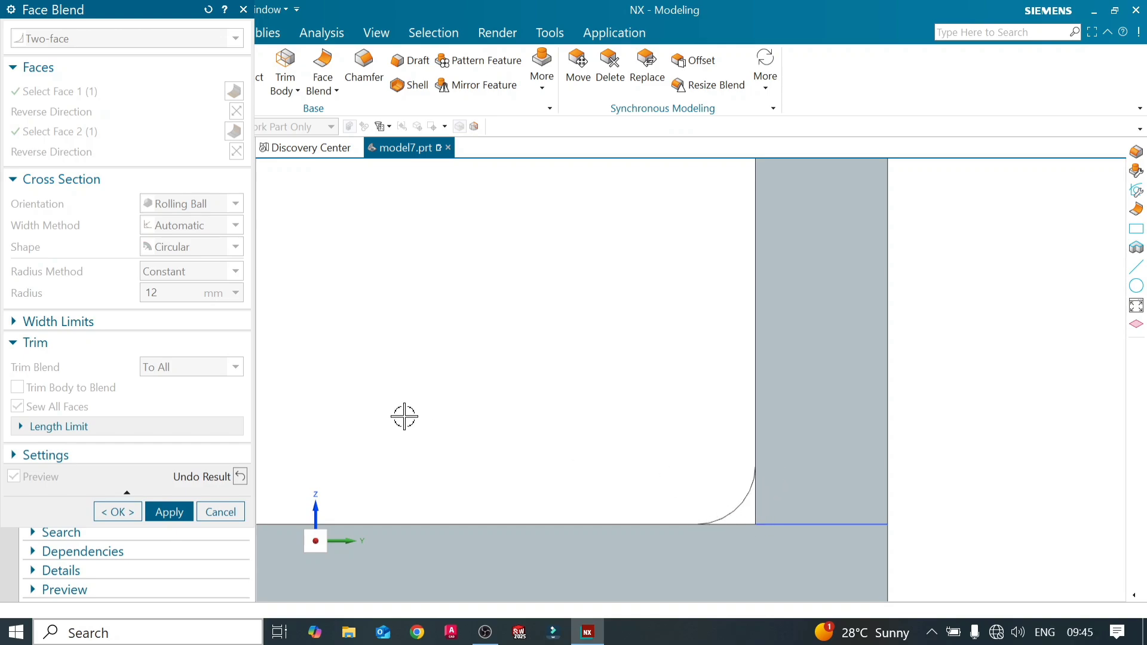
# - Turn Trim Body to Blend back on, preview the blend result in the side view and return to the blend settings
pyautogui.click(240, 477)
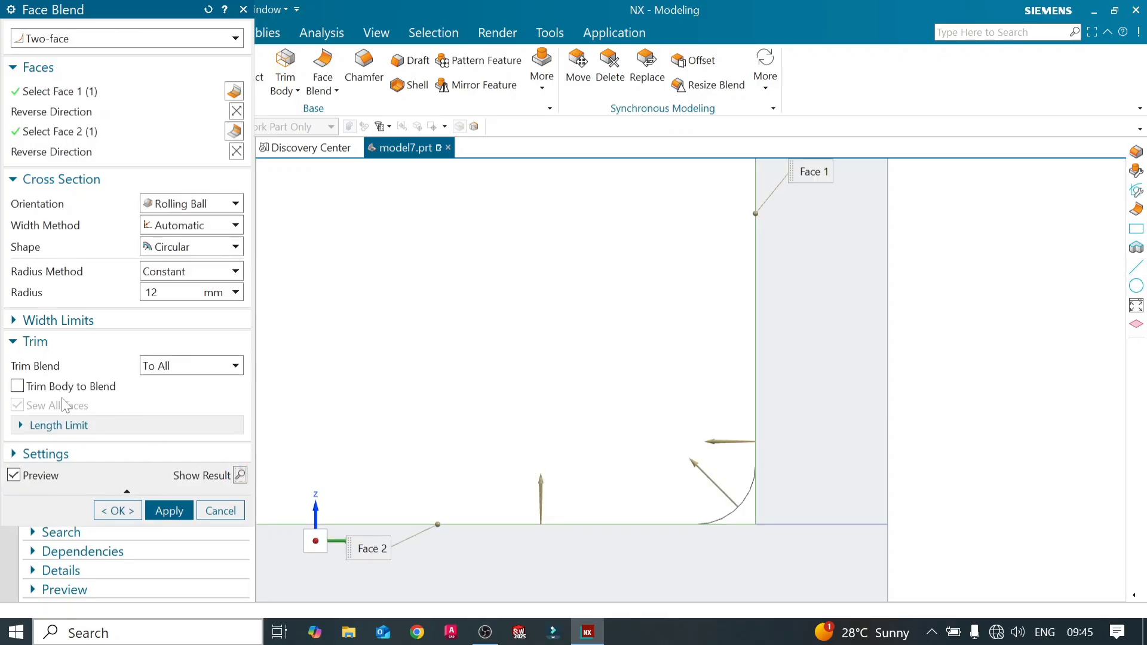
pyautogui.click(17, 386)
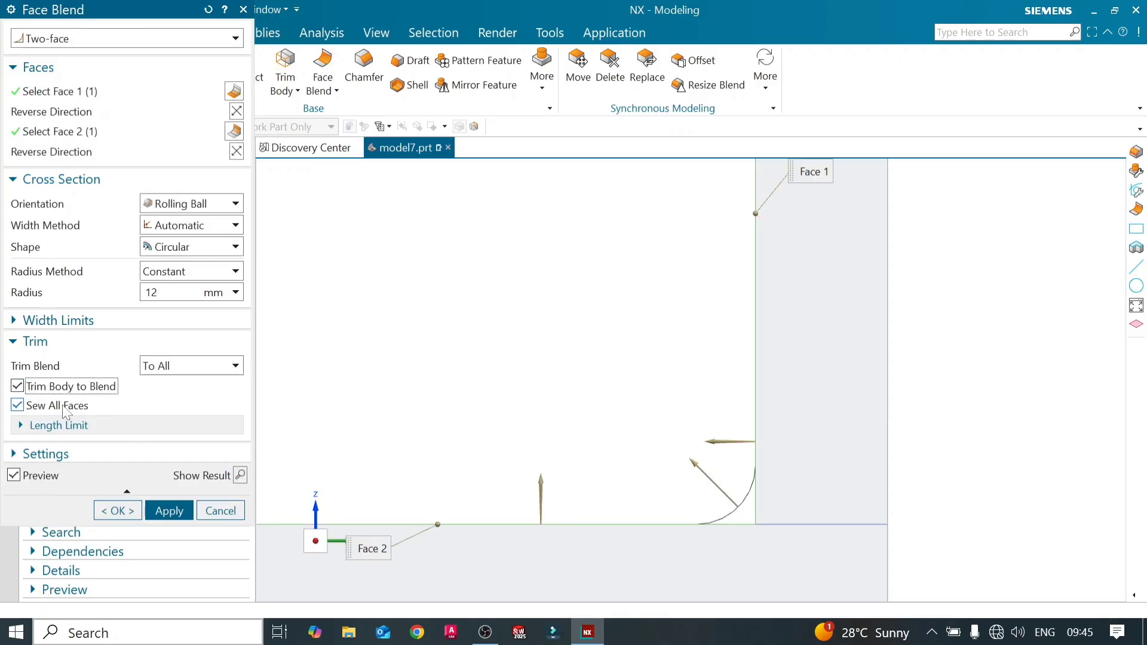
pyautogui.click(239, 476)
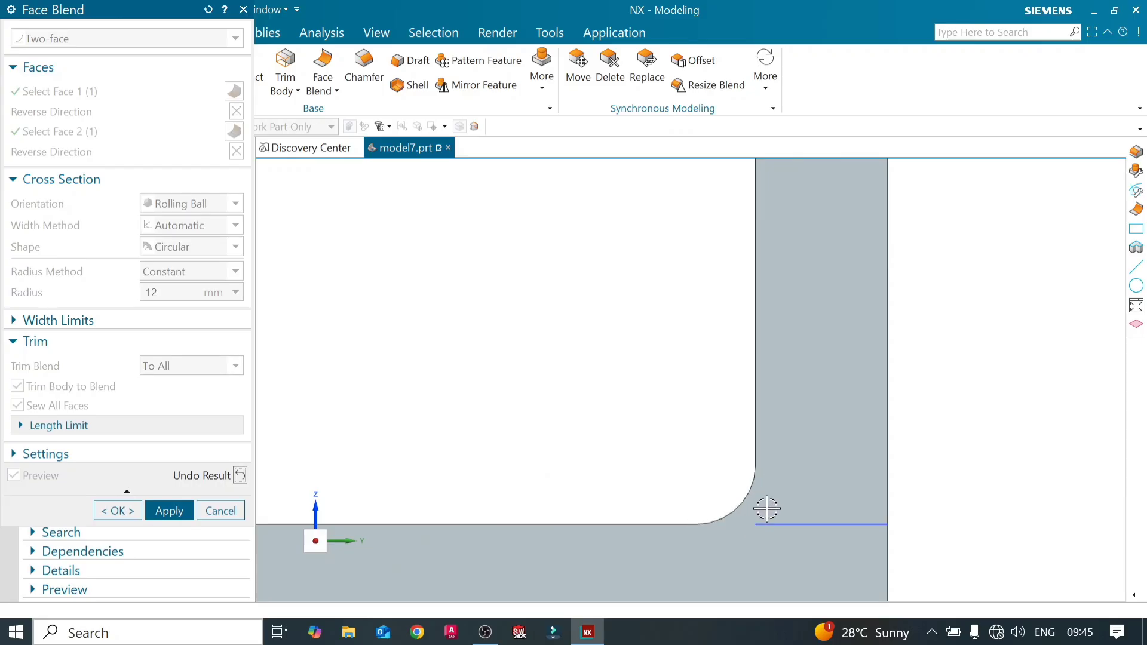
pyautogui.click(240, 475)
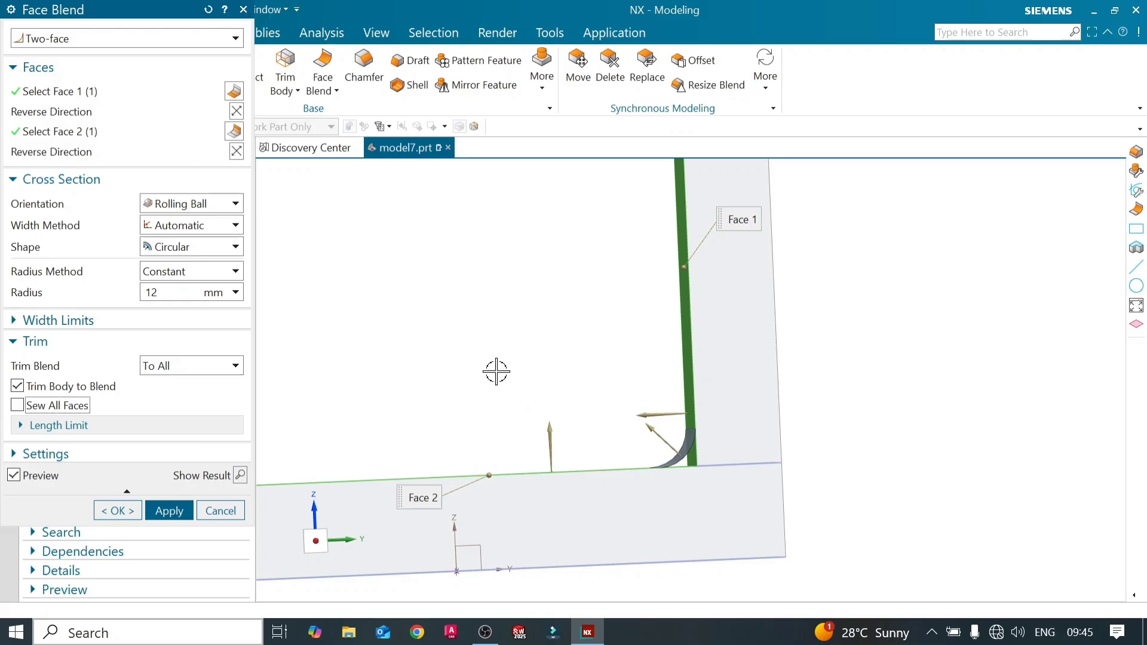
# - Try to create the 12 mm inner-corner face blend with Sew All Faces turned off
pyautogui.moveTo(496, 372); pyautogui.dragTo(525, 371, button='middle')
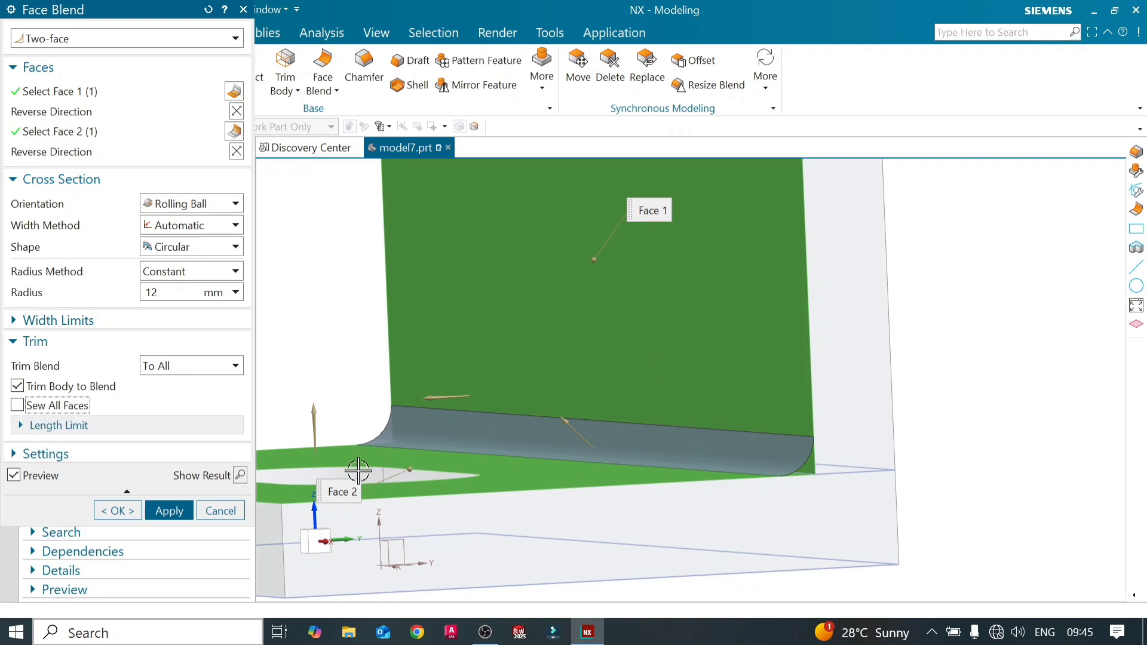
pyautogui.middleClick(651, 433)
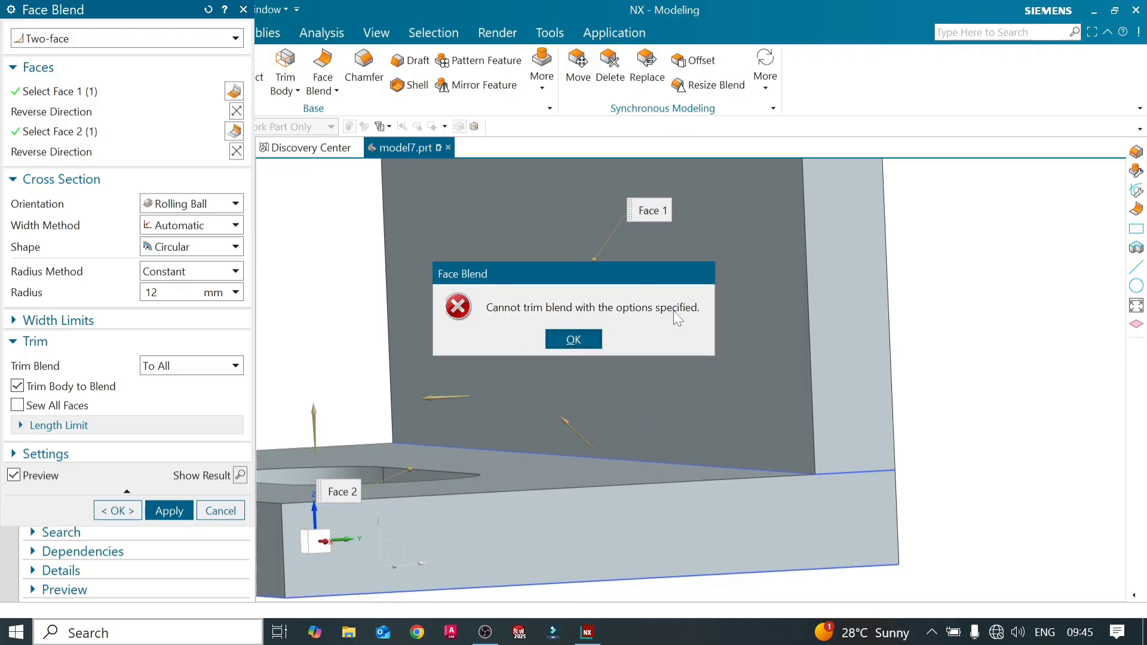
pyautogui.click(574, 345)
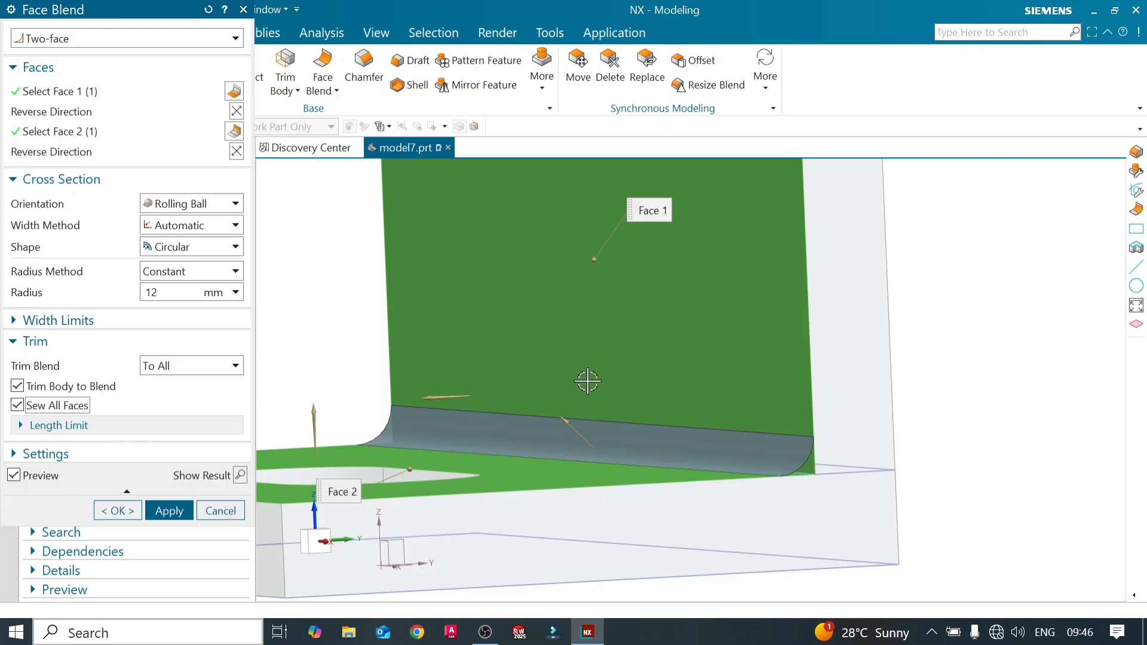
# - Turn Sew All Faces back on, preview the 12 mm inner-corner blend on the whole bracket and apply it
pyautogui.moveTo(586, 379); pyautogui.dragTo(592, 326, button='middle')
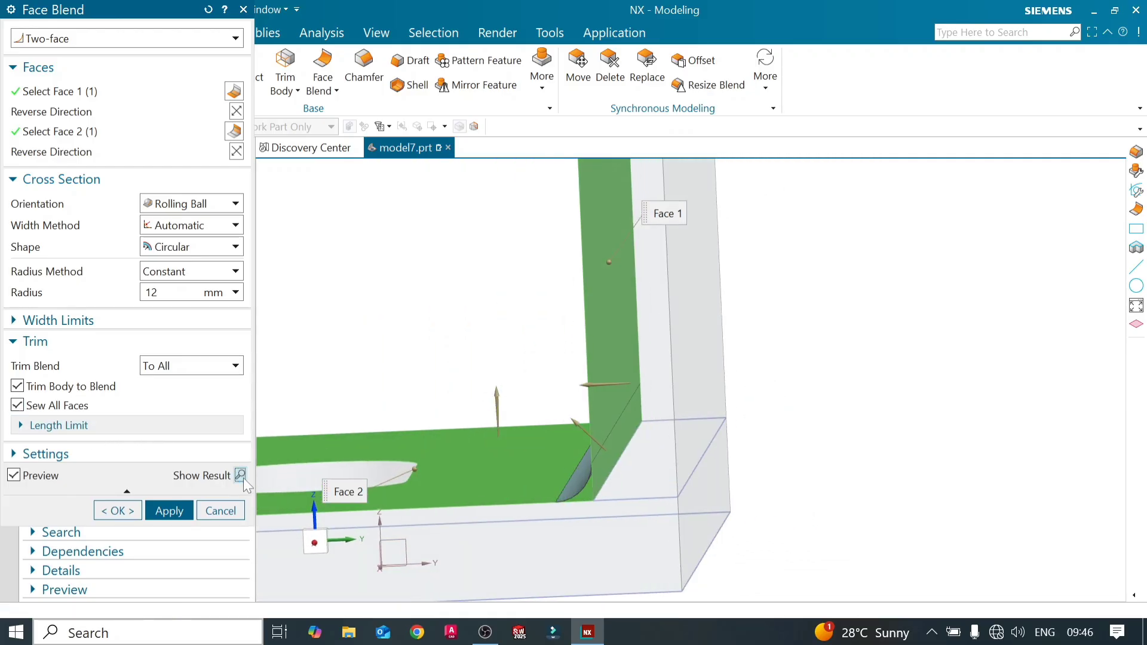
pyautogui.click(240, 475)
pyautogui.moveTo(665, 428); pyautogui.dragTo(727, 425, button='middle')
pyautogui.scroll(-2, 728, 425)
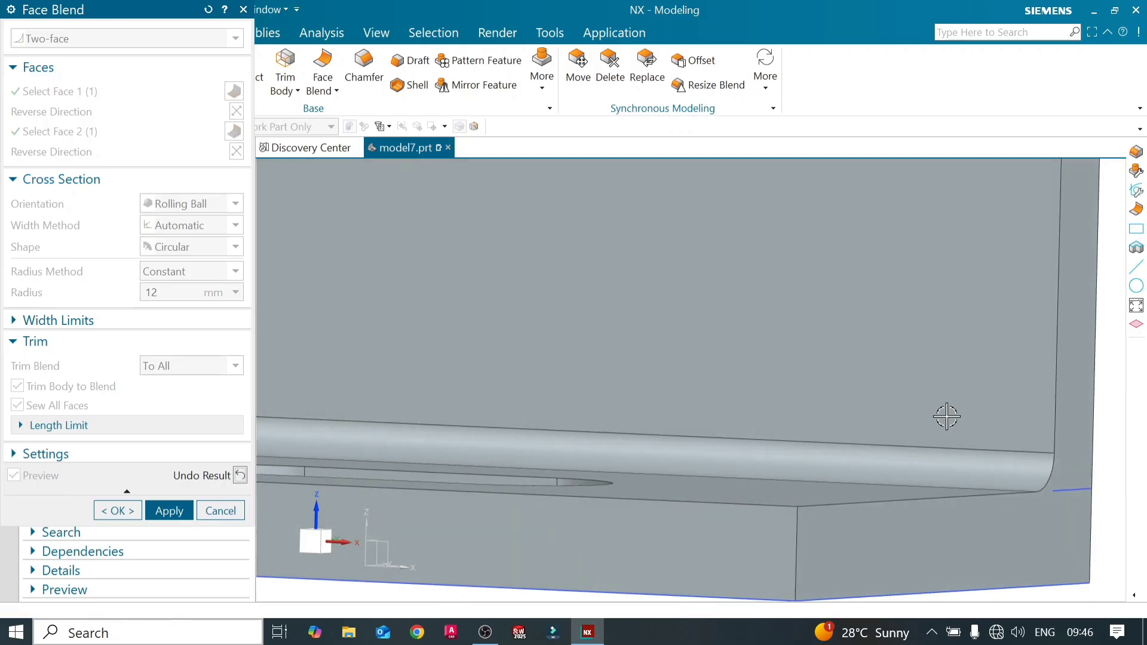
pyautogui.scroll(-2, 731, 409)
pyautogui.scroll(-2, 939, 414)
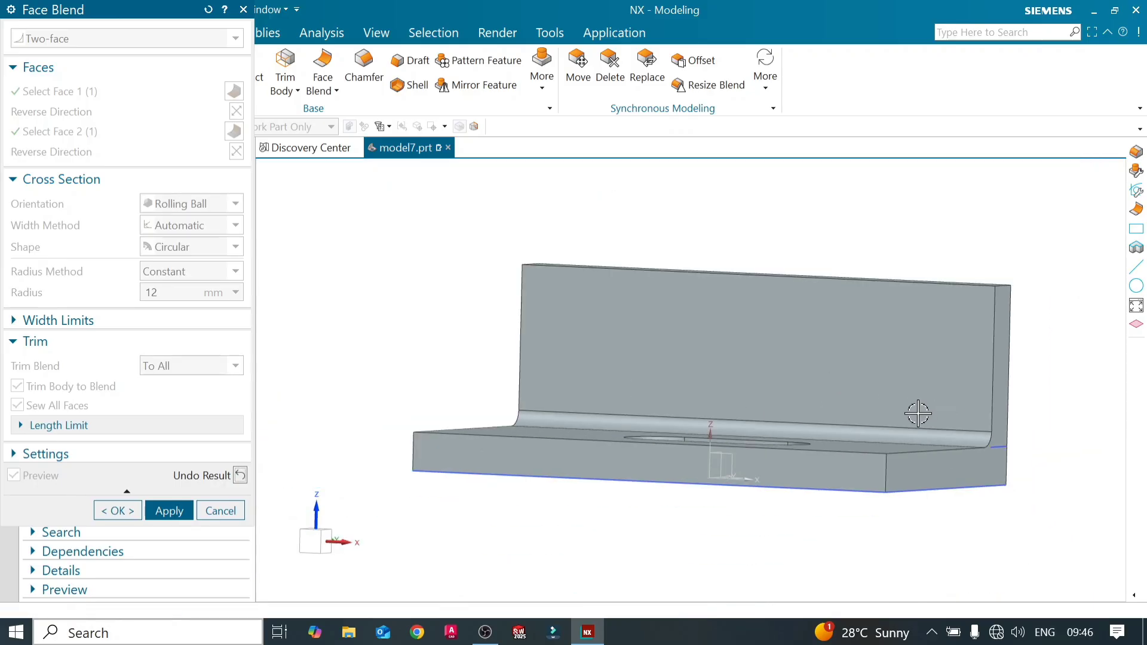
pyautogui.moveTo(918, 414); pyautogui.dragTo(545, 445, button='middle')
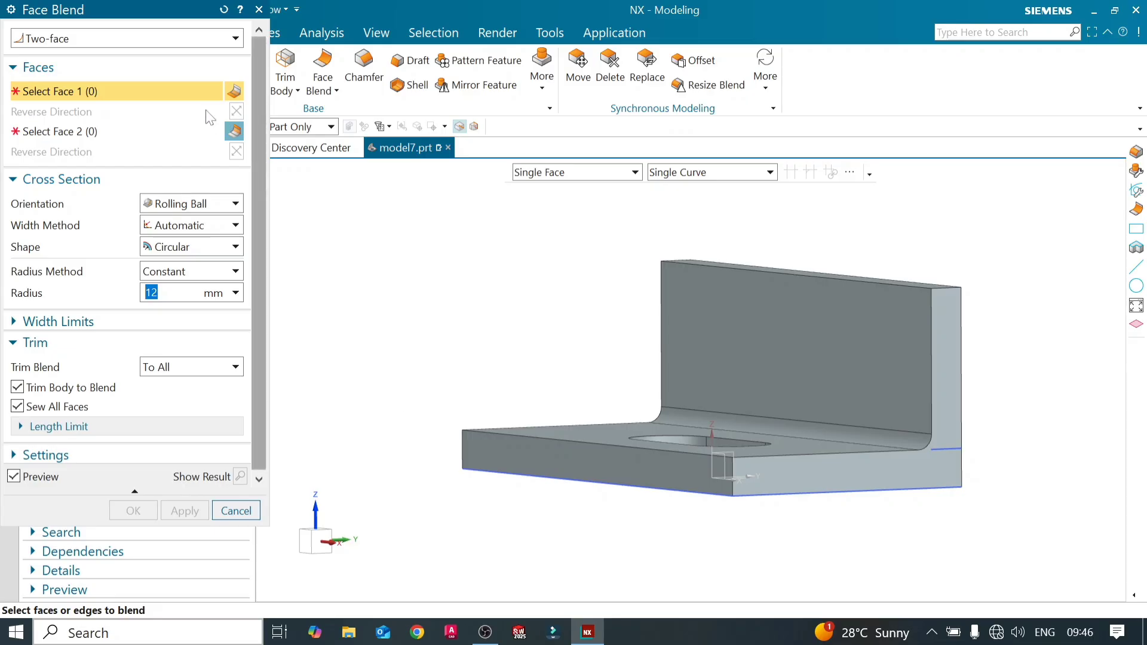
# - Select the L-shaped end face as Face 1 and the upright's inner face as Face 2, and preview the blend result
pyautogui.scroll(2, 940, 326)
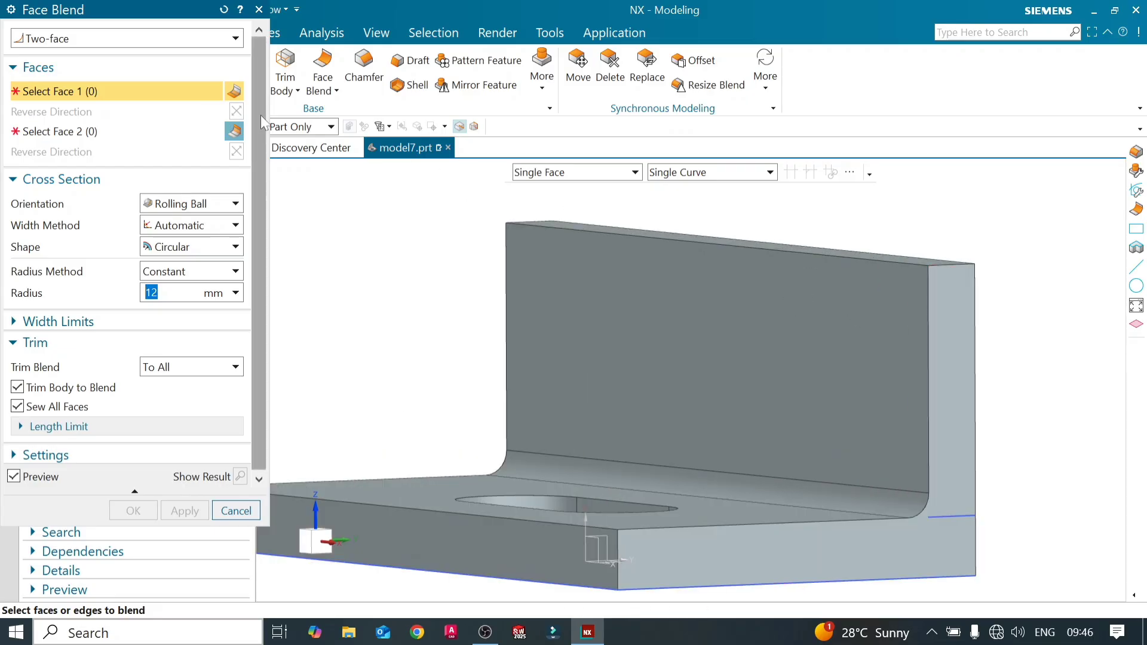
pyautogui.click(947, 336)
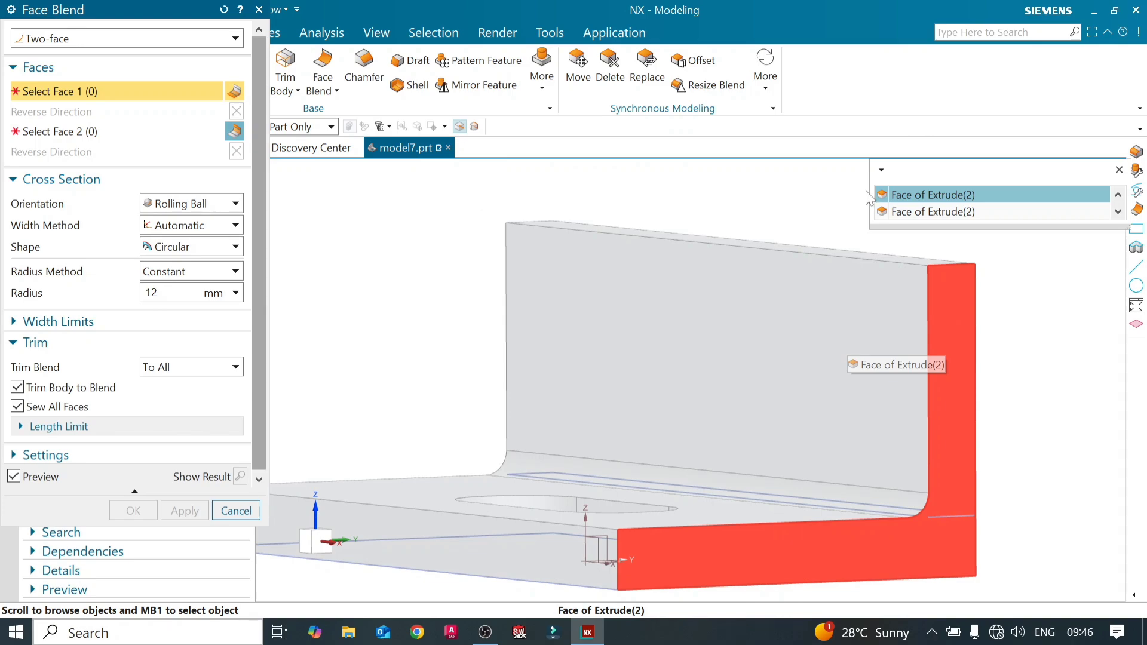
pyautogui.click(885, 195)
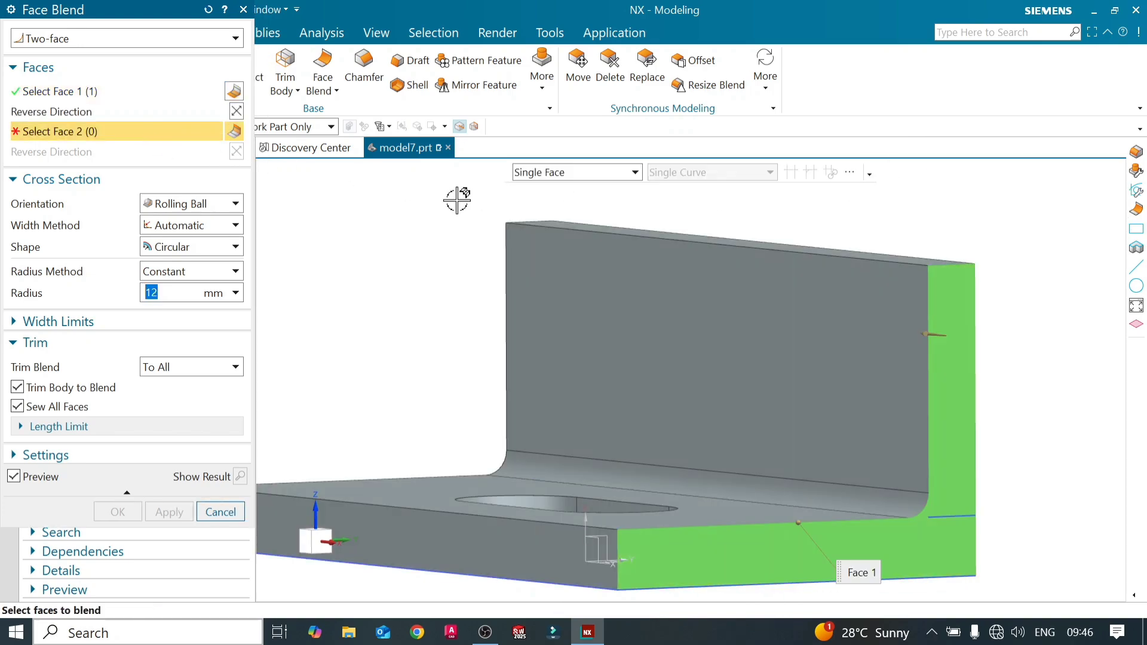
pyautogui.click(872, 327)
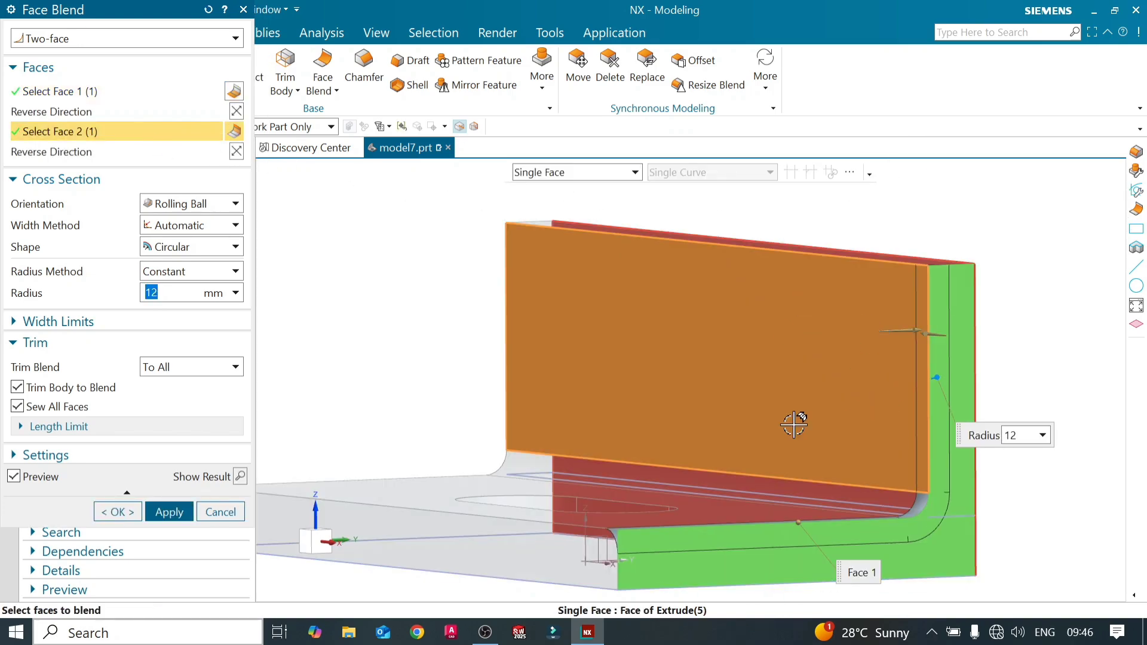
pyautogui.click(239, 476)
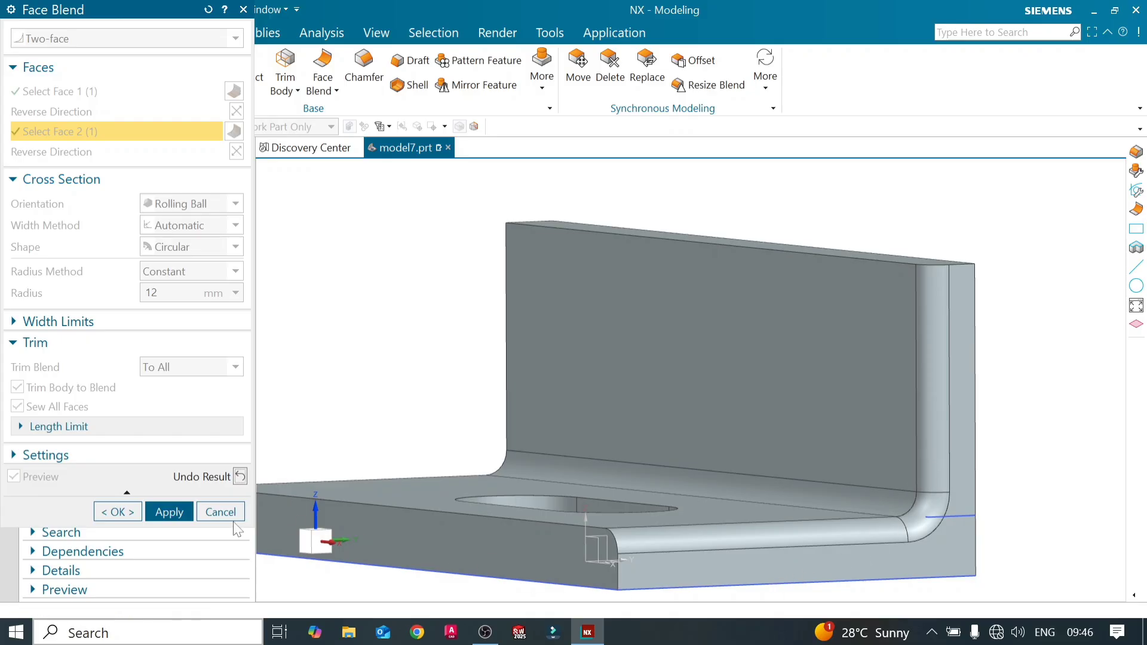
pyautogui.moveTo(771, 469)
pyautogui.mouseDown(button='middle')
pyautogui.moveTo(751, 463)
pyautogui.moveTo(774, 463)
pyautogui.mouseUp(button='middle')
pyautogui.click(240, 476)
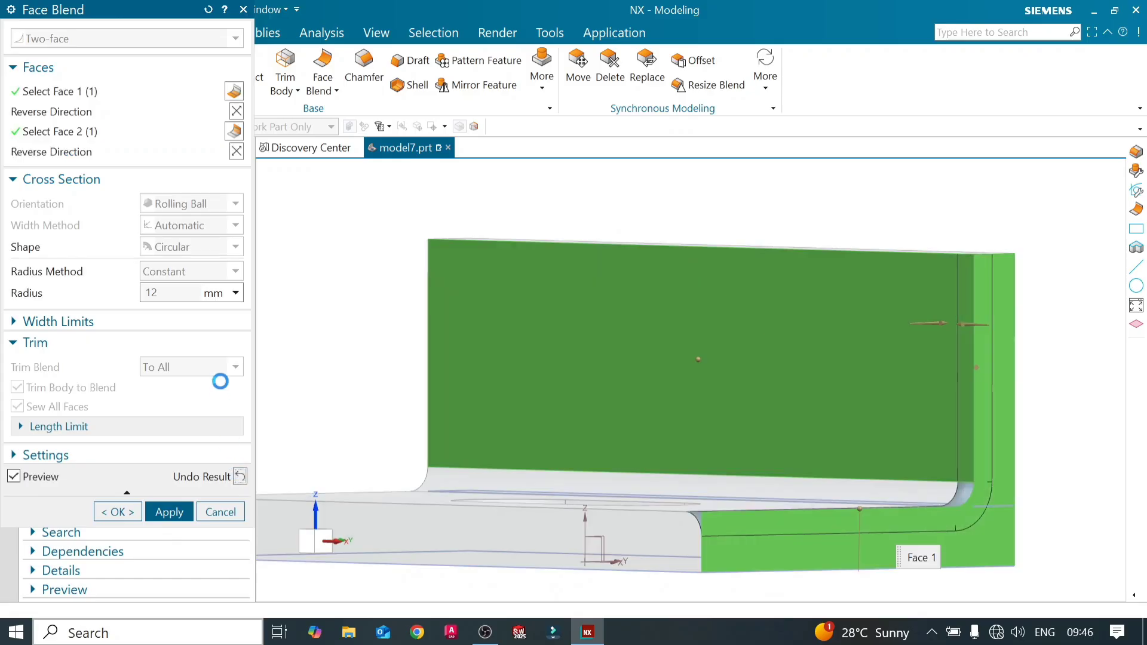
# - Try the Constant width method with a 12 mm blend width and inspect the previewed result
pyautogui.moveTo(223, 239)
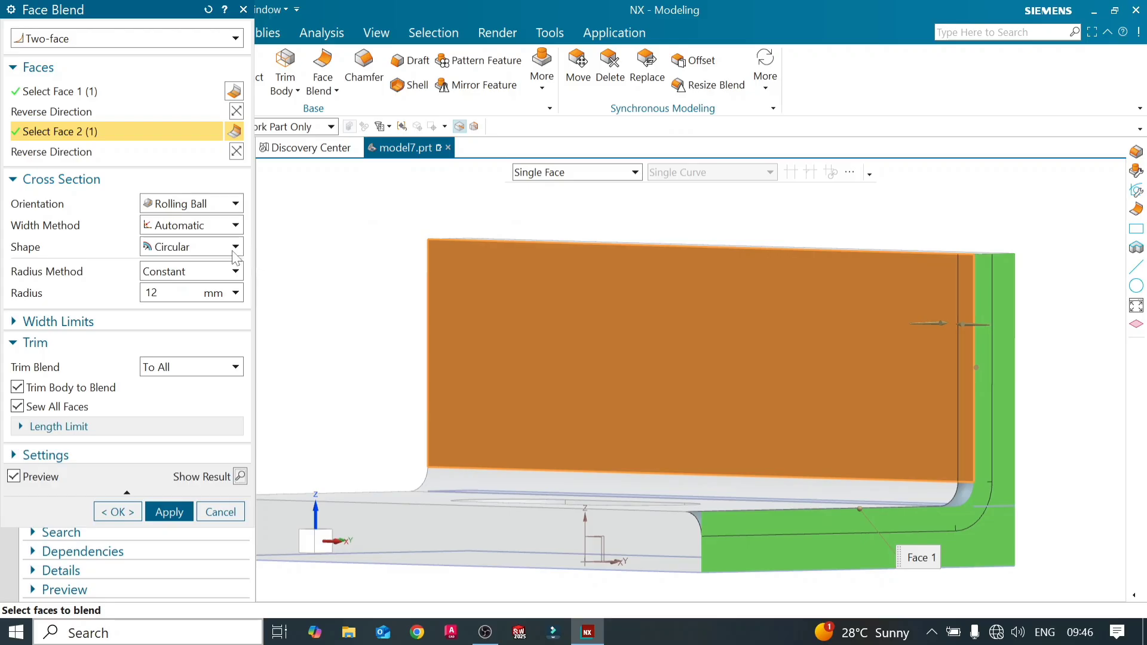
pyautogui.click(235, 225)
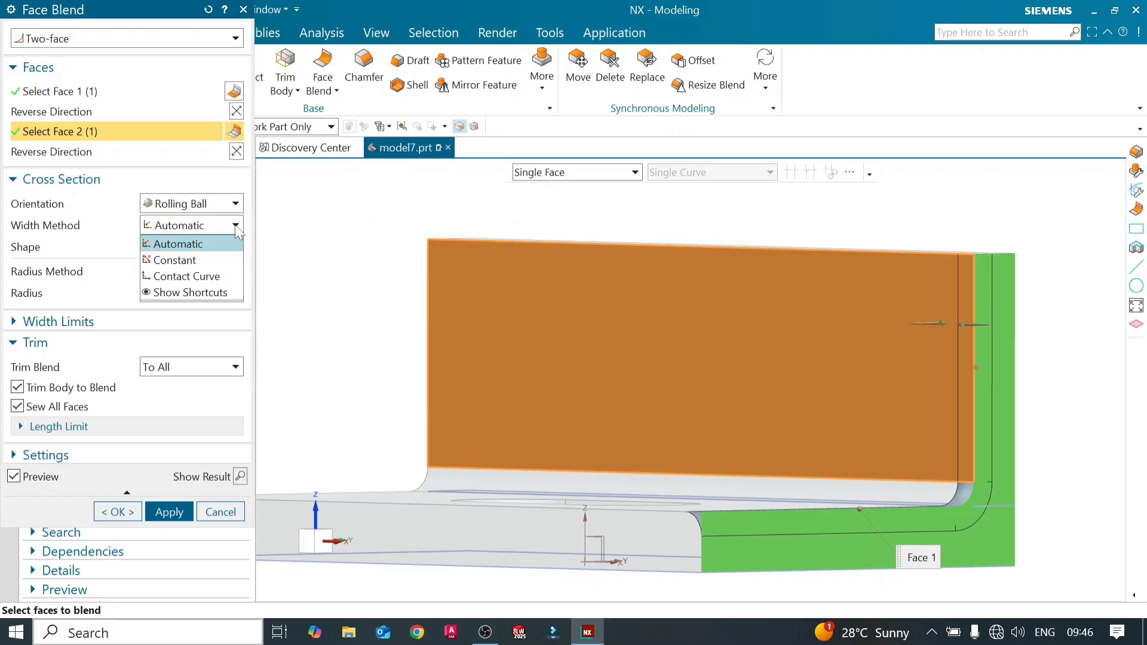
pyautogui.click(208, 262)
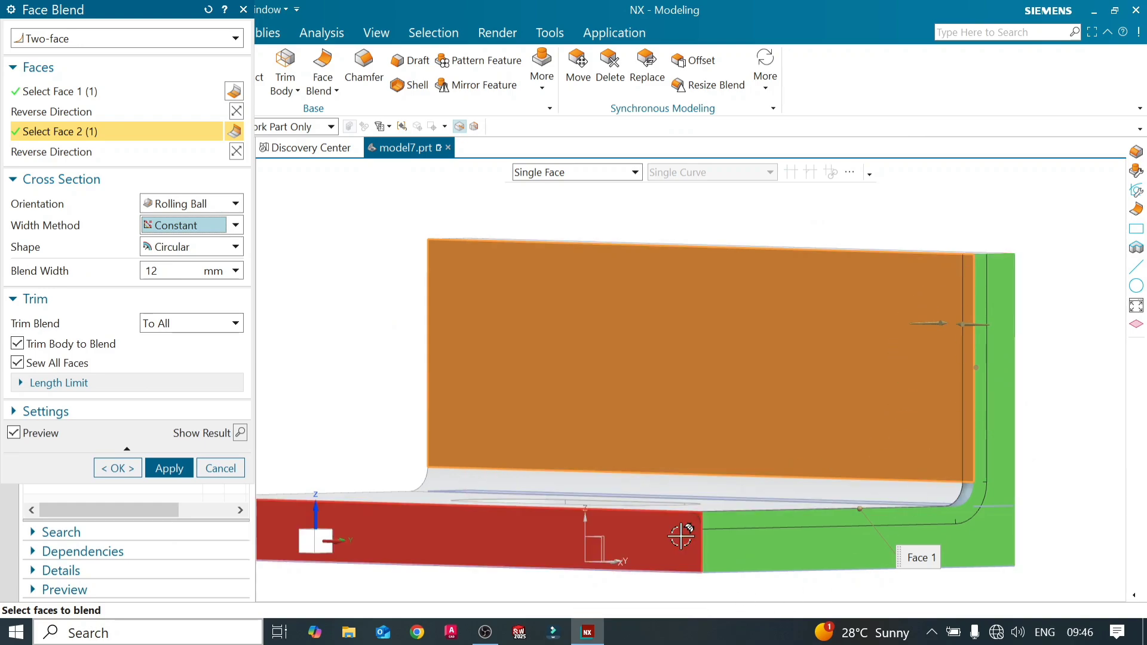
pyautogui.click(240, 432)
pyautogui.moveTo(944, 406)
pyautogui.mouseDown(button='middle')
pyautogui.moveTo(942, 418)
pyautogui.moveTo(947, 400)
pyautogui.moveTo(980, 405)
pyautogui.moveTo(935, 474)
pyautogui.moveTo(930, 400)
pyautogui.moveTo(873, 469)
pyautogui.moveTo(932, 401)
pyautogui.mouseUp(button='middle')
pyautogui.scroll(-1, 856, 351)
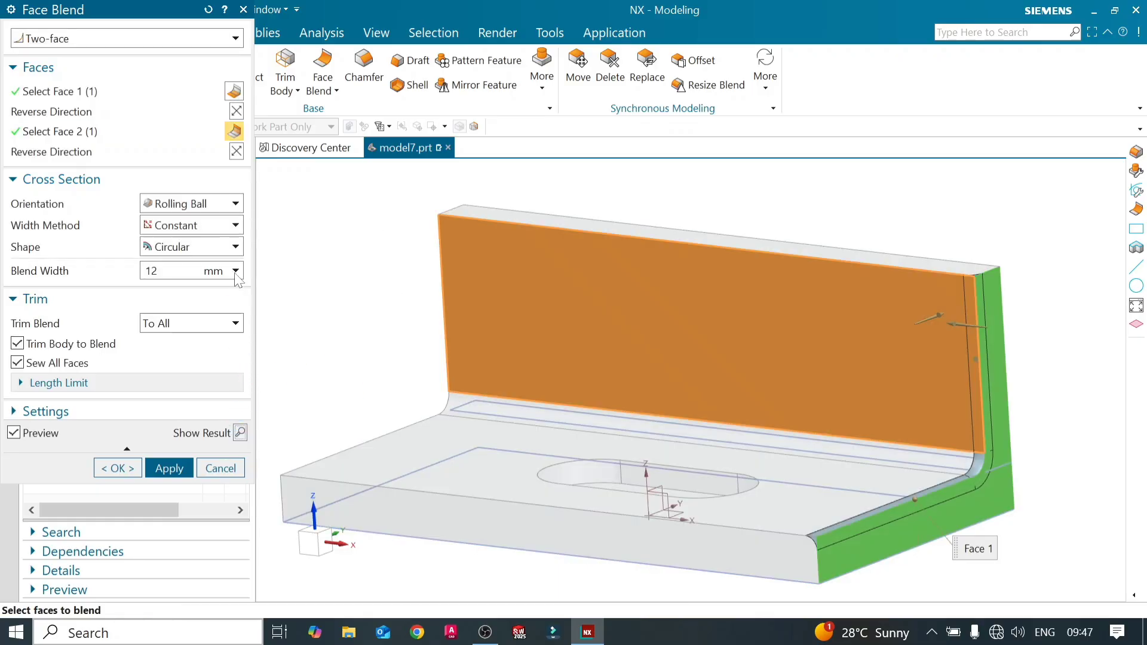
# - Set the width method back to Automatic, preview the 12 mm radius blend along the L-shaped end and apply it
pyautogui.click(223, 226)
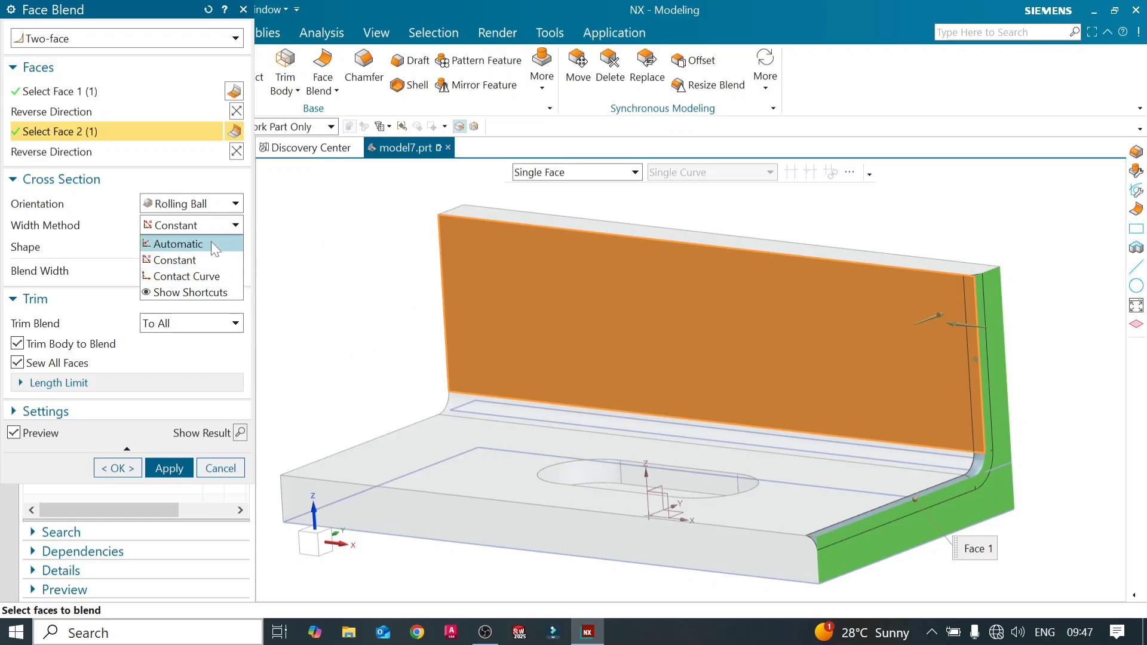
pyautogui.click(222, 244)
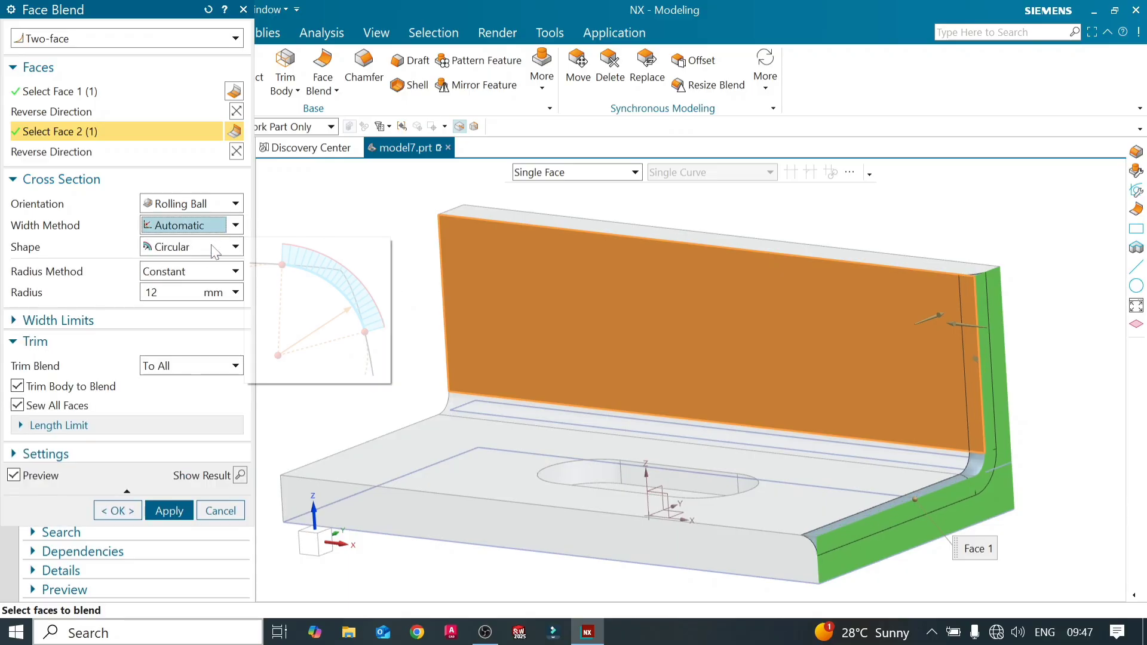
pyautogui.click(239, 478)
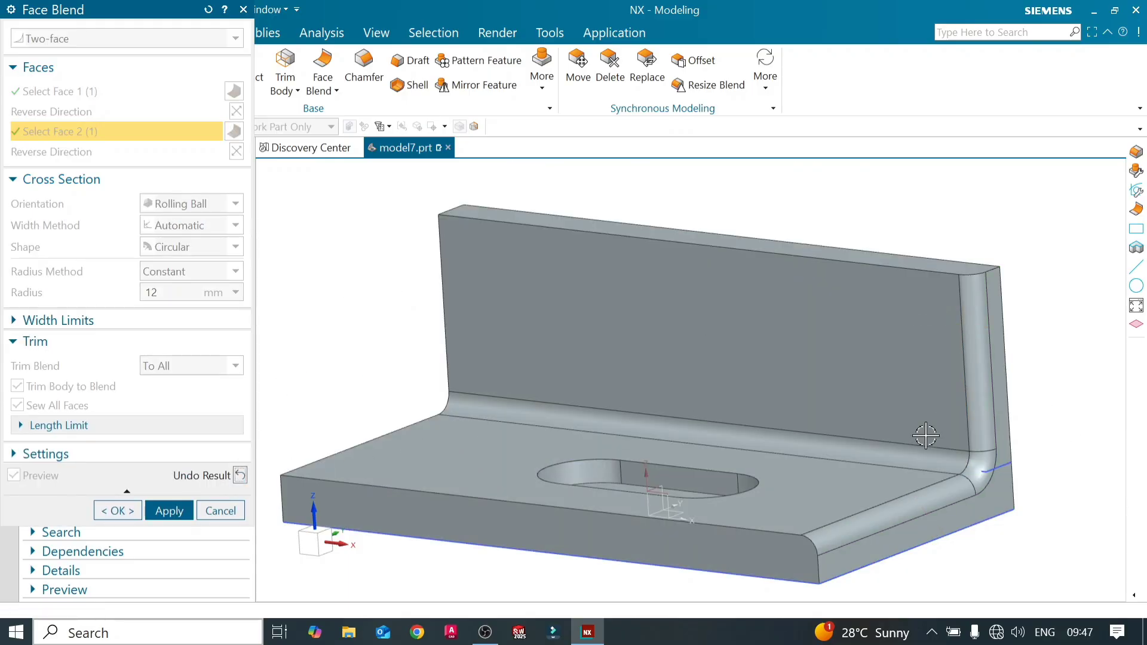
pyautogui.moveTo(927, 429)
pyautogui.mouseDown(button='middle')
pyautogui.moveTo(956, 435)
pyautogui.moveTo(896, 431)
pyautogui.moveTo(950, 443)
pyautogui.moveTo(923, 436)
pyautogui.mouseUp(button='middle')
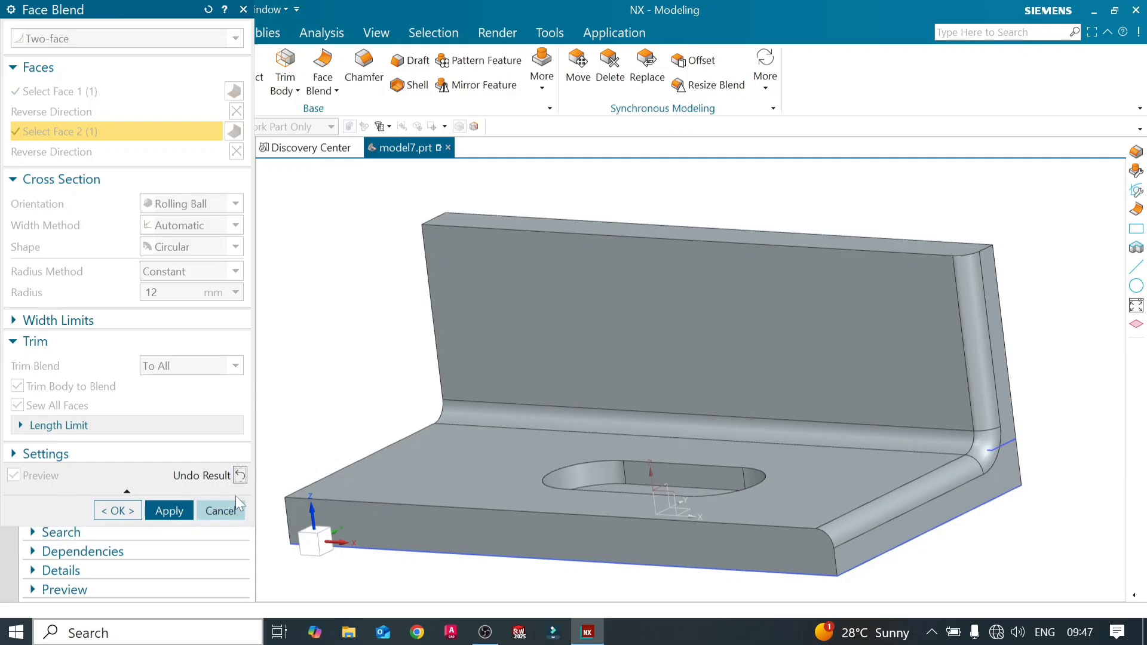
pyautogui.click(240, 476)
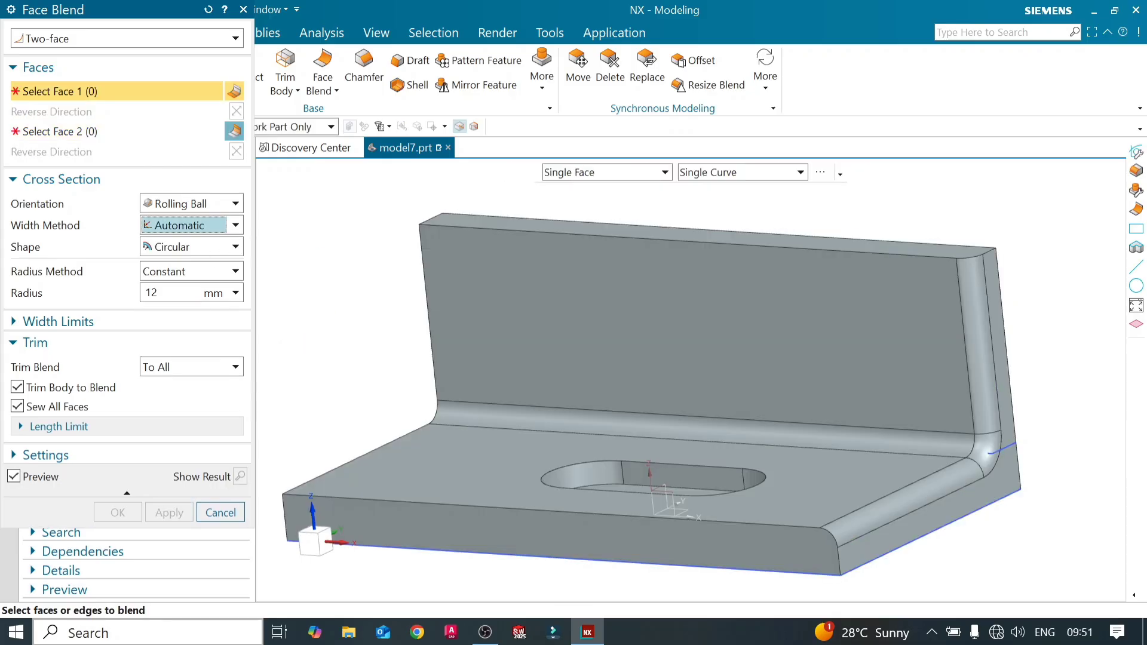
pyautogui.click(234, 273)
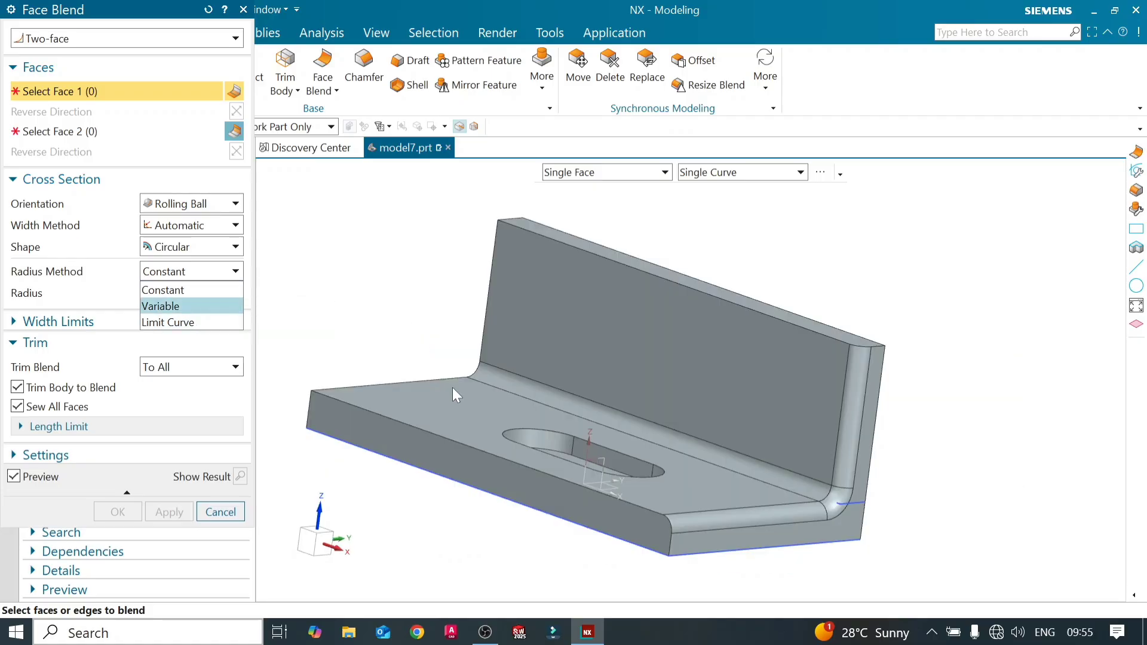
pyautogui.middleClick(472, 417)
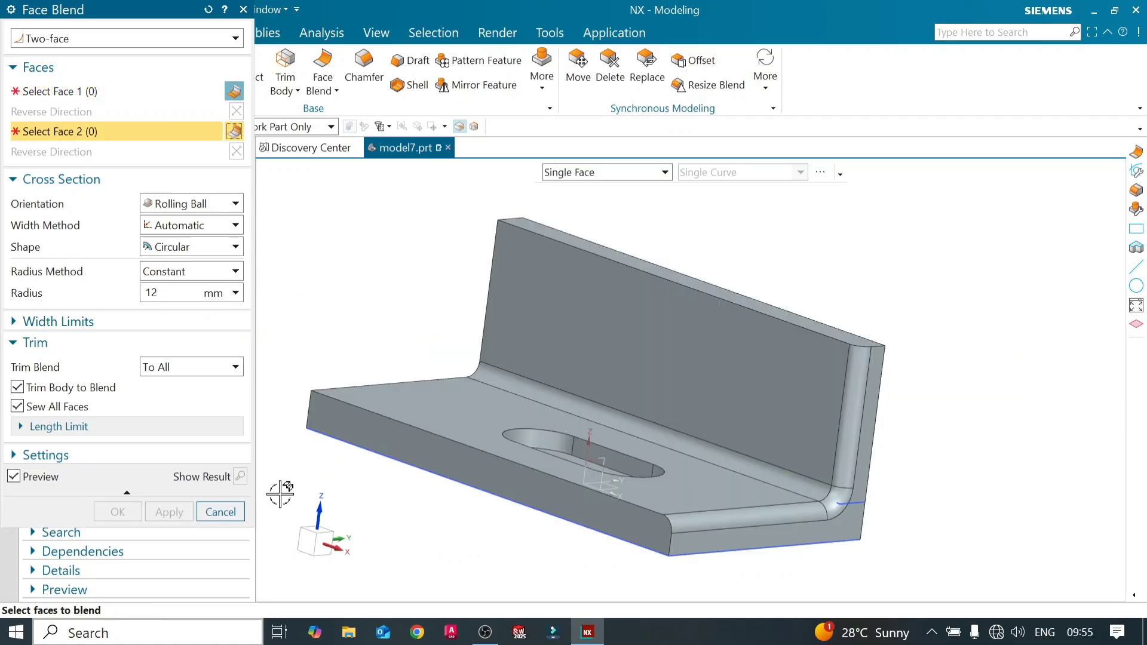
pyautogui.click(229, 515)
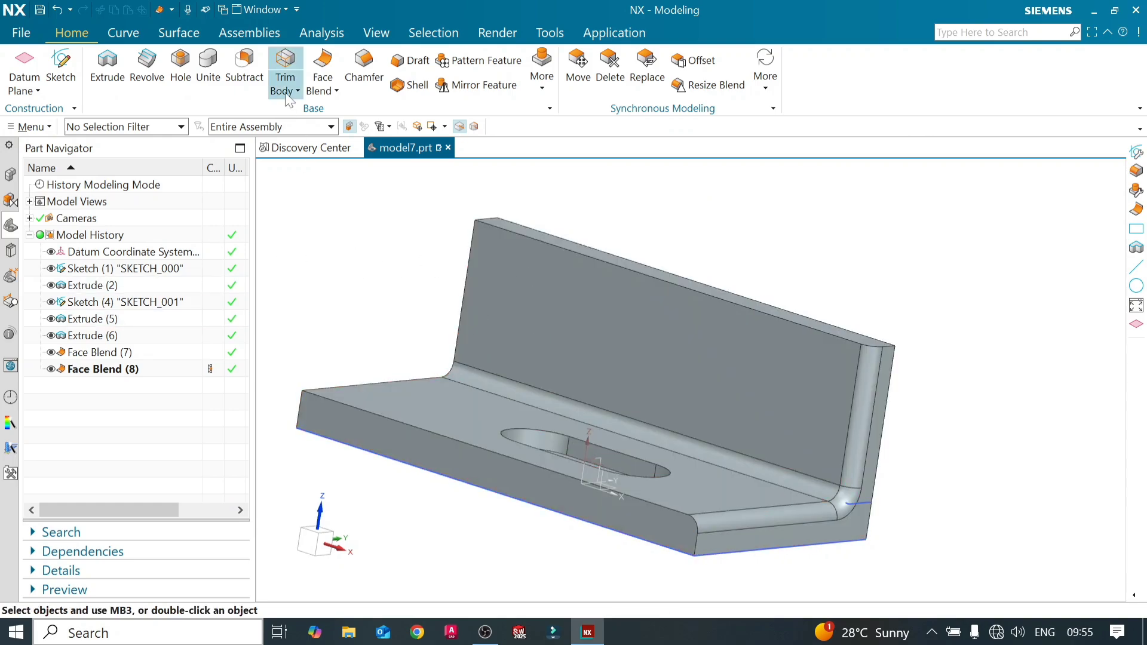
# - Start a new Face Blend with the Variable radius method and the Linear along Spine law type
pyautogui.click(327, 90)
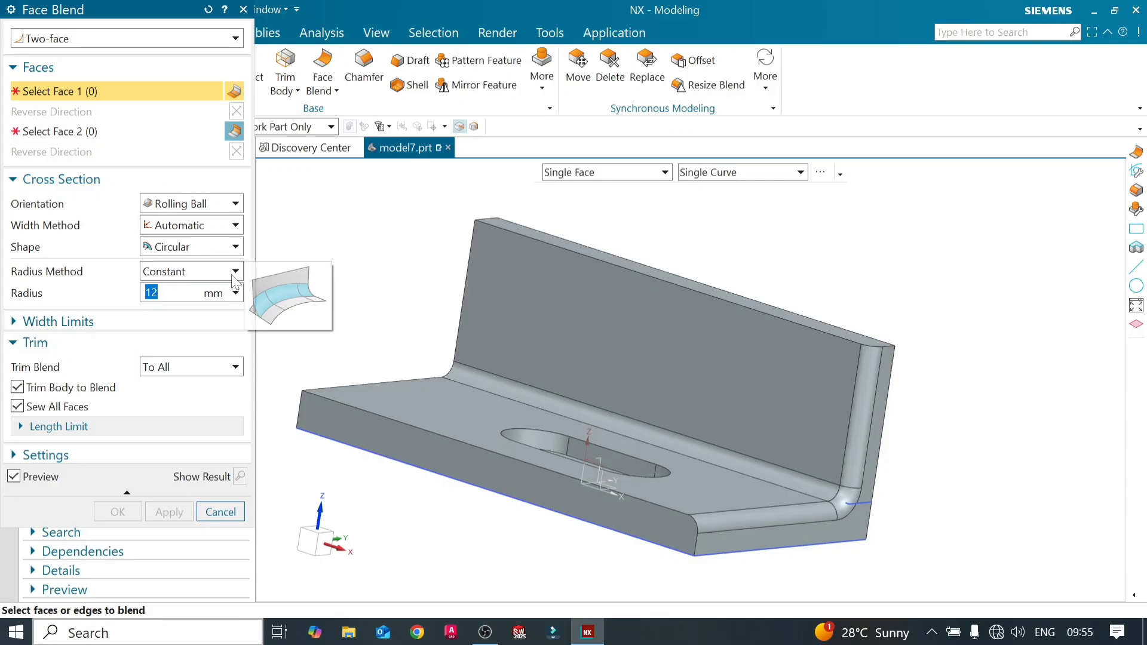
pyautogui.click(233, 273)
pyautogui.click(218, 301)
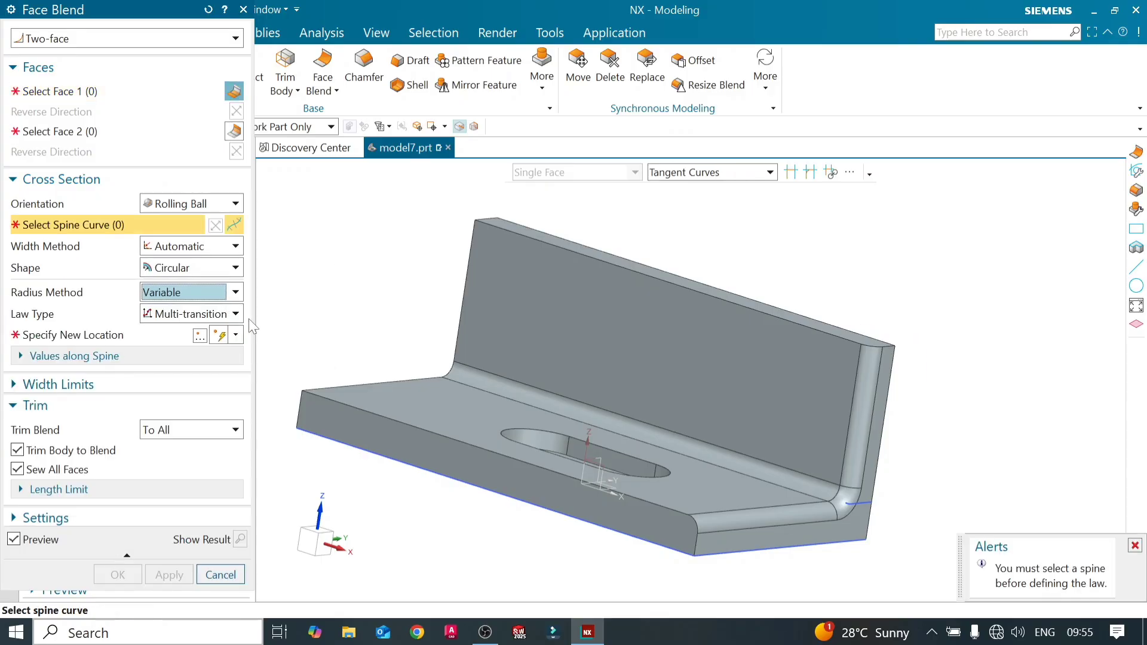
pyautogui.click(235, 313)
pyautogui.click(196, 381)
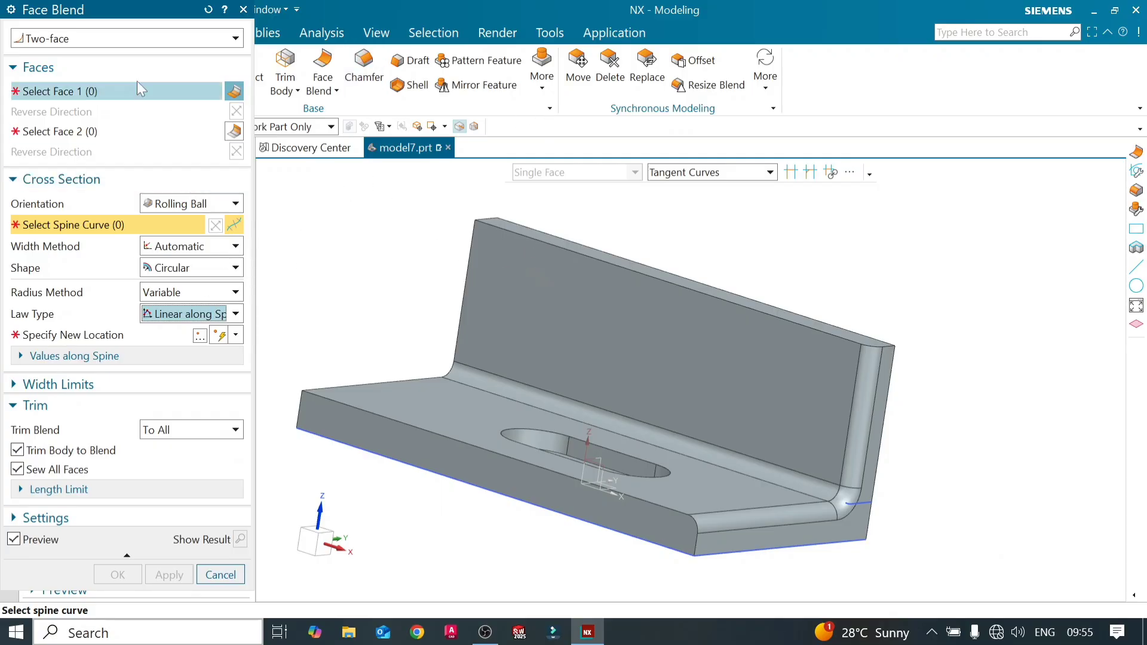
# - Select the upright's inner face as Face 1 and its narrow top face as Face 2 for the blend
pyautogui.click(120, 92)
pyautogui.click(669, 311)
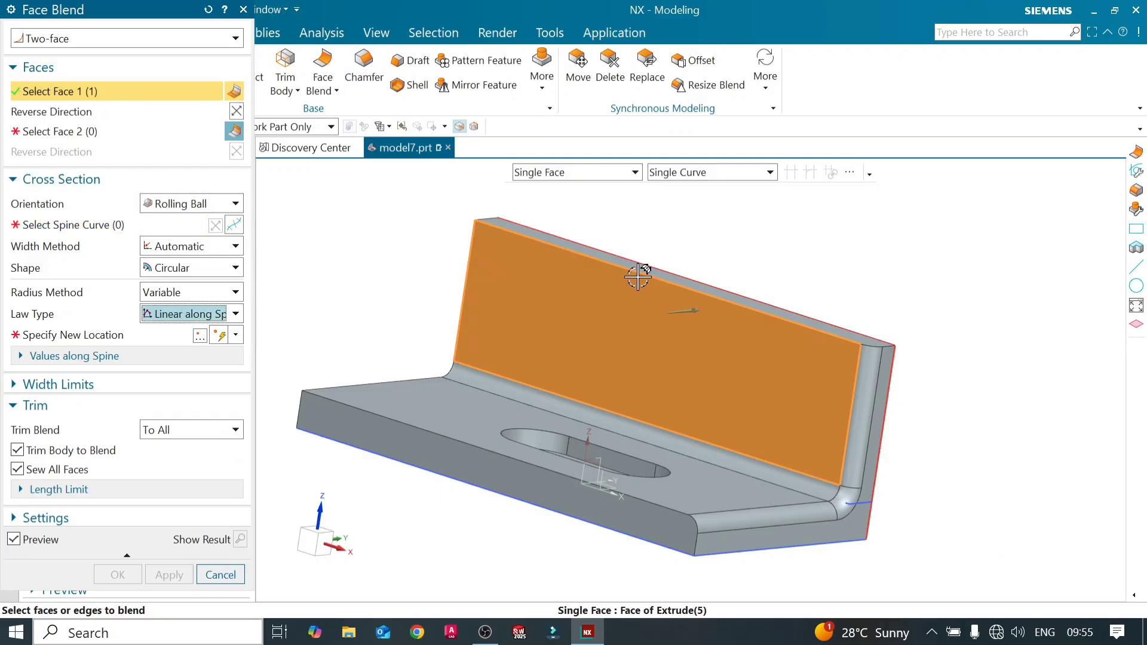
pyautogui.moveTo(655, 320); pyautogui.dragTo(642, 336, button='middle')
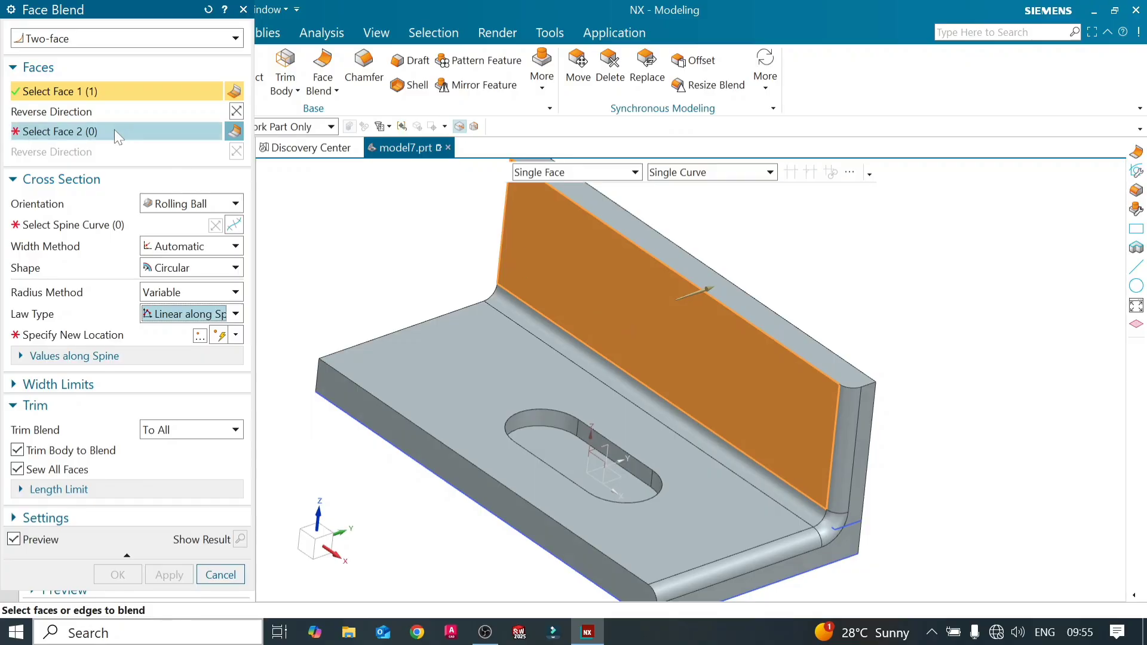
pyautogui.click(115, 132)
pyautogui.click(625, 226)
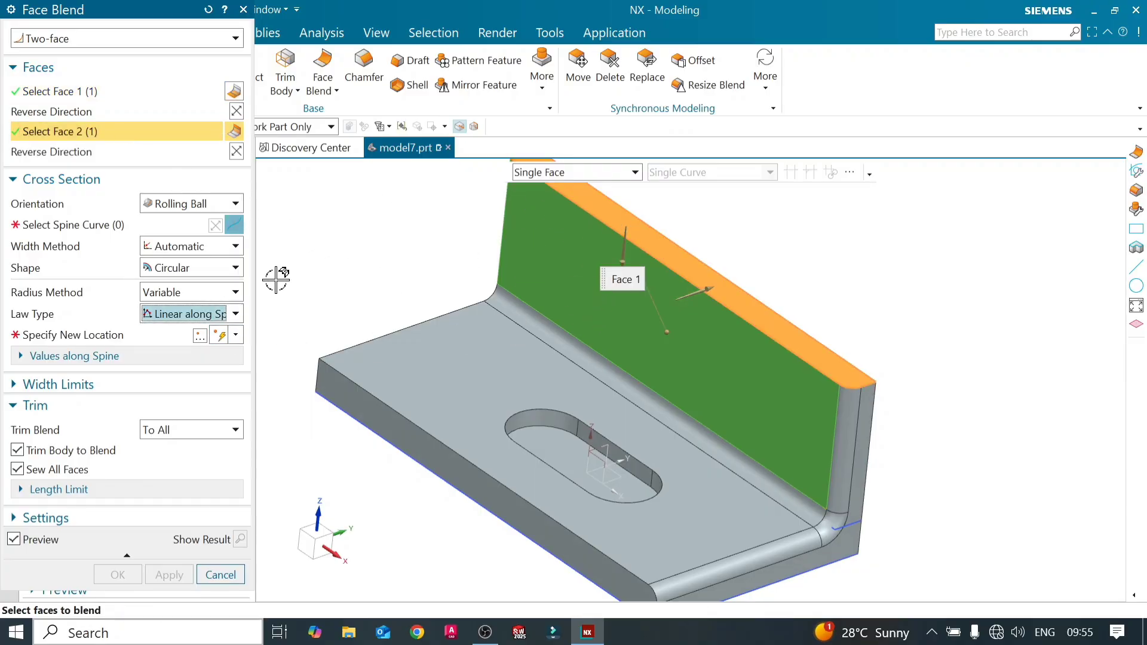
pyautogui.click(78, 227)
pyautogui.click(693, 275)
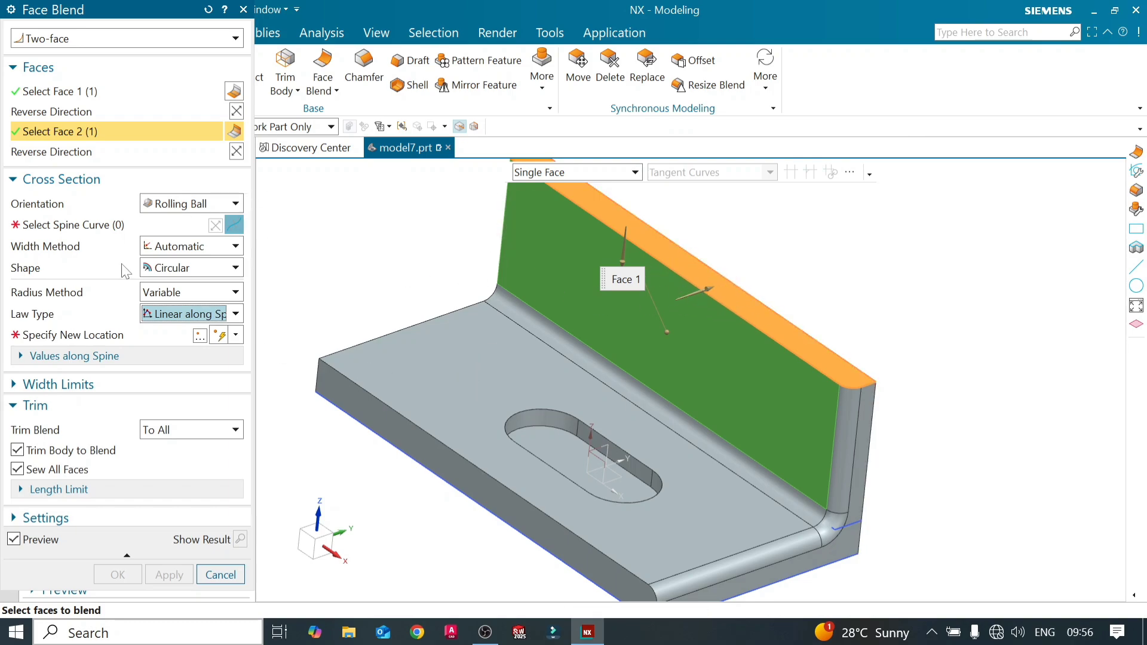
# - Select the tangent edge chain between the upright's inner and top faces as the spine curve
pyautogui.click(87, 225)
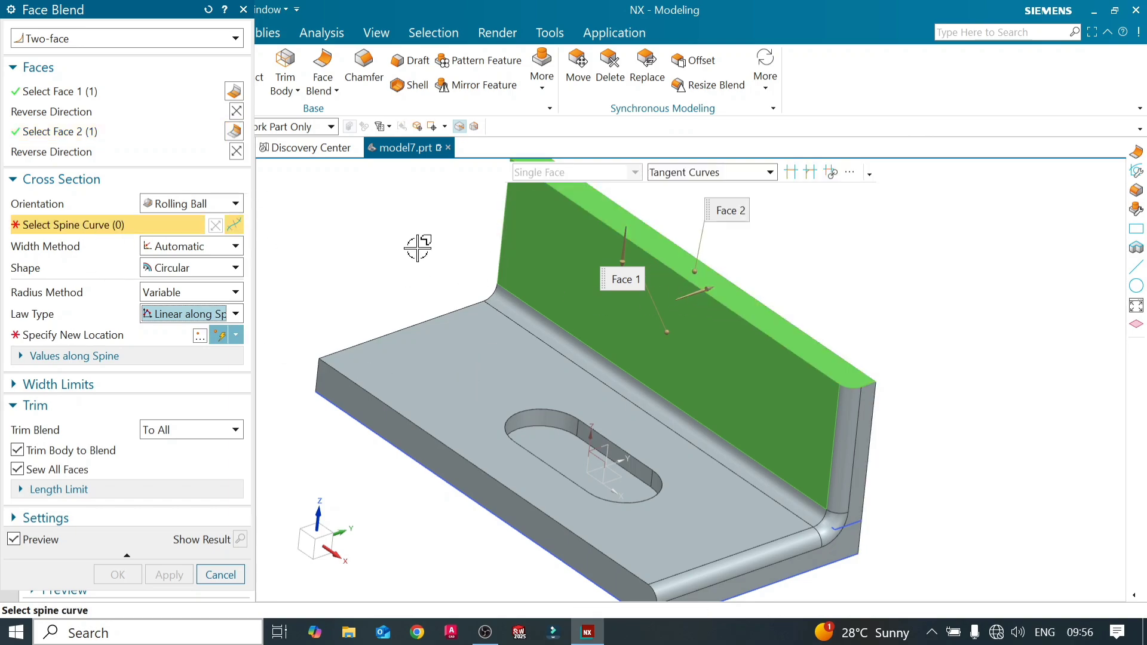
pyautogui.click(659, 261)
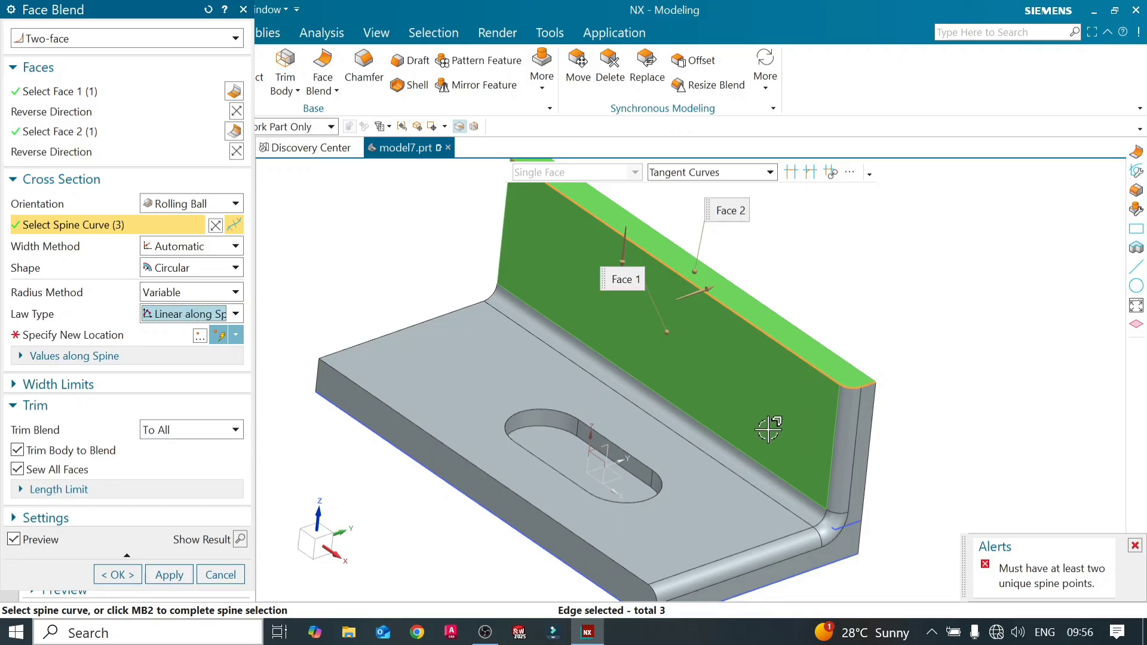
pyautogui.scroll(2, 956, 350)
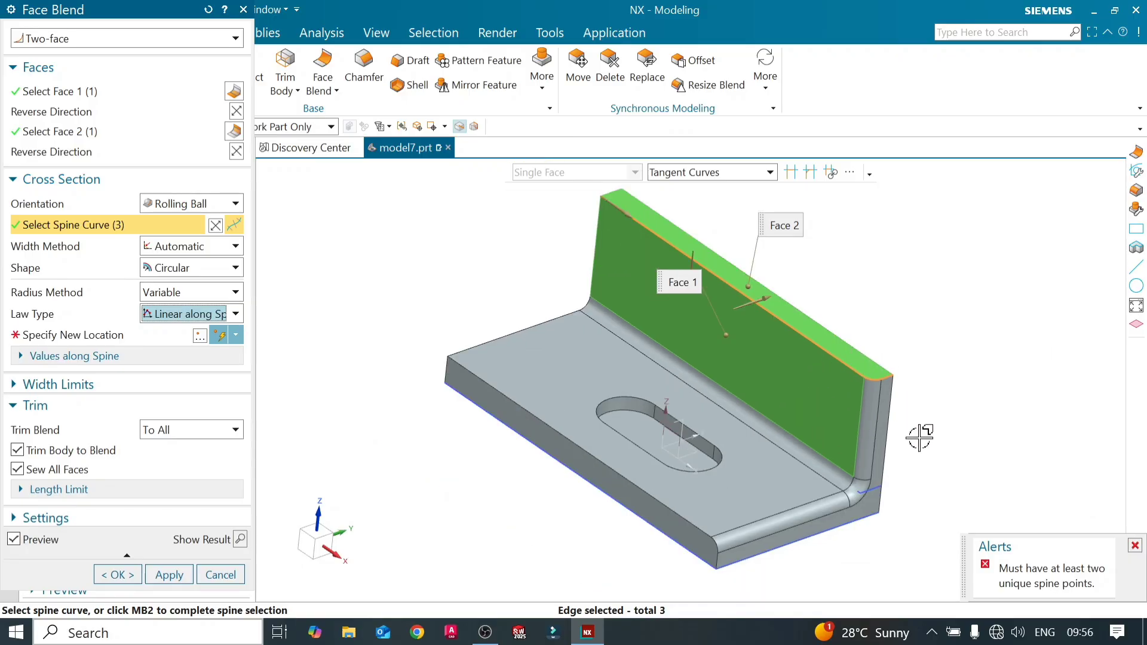
# - Complete the spine selection and place two radius locations on the spine, at about 79% and 17.5% of its arc length
pyautogui.middleClick(834, 359)
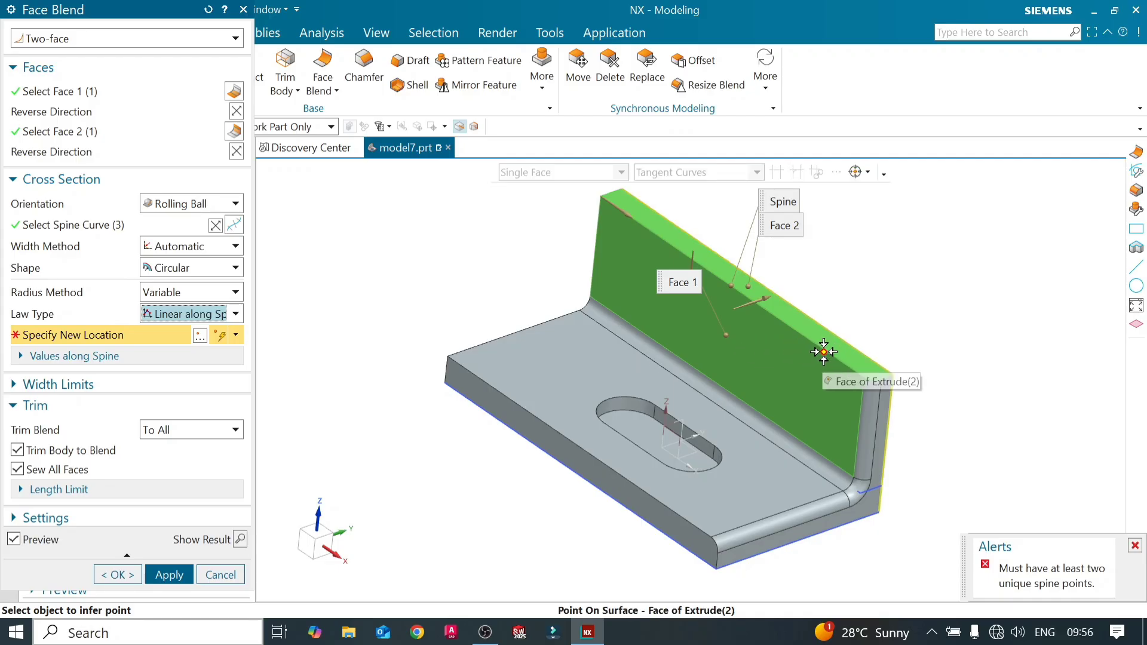
pyautogui.click(827, 350)
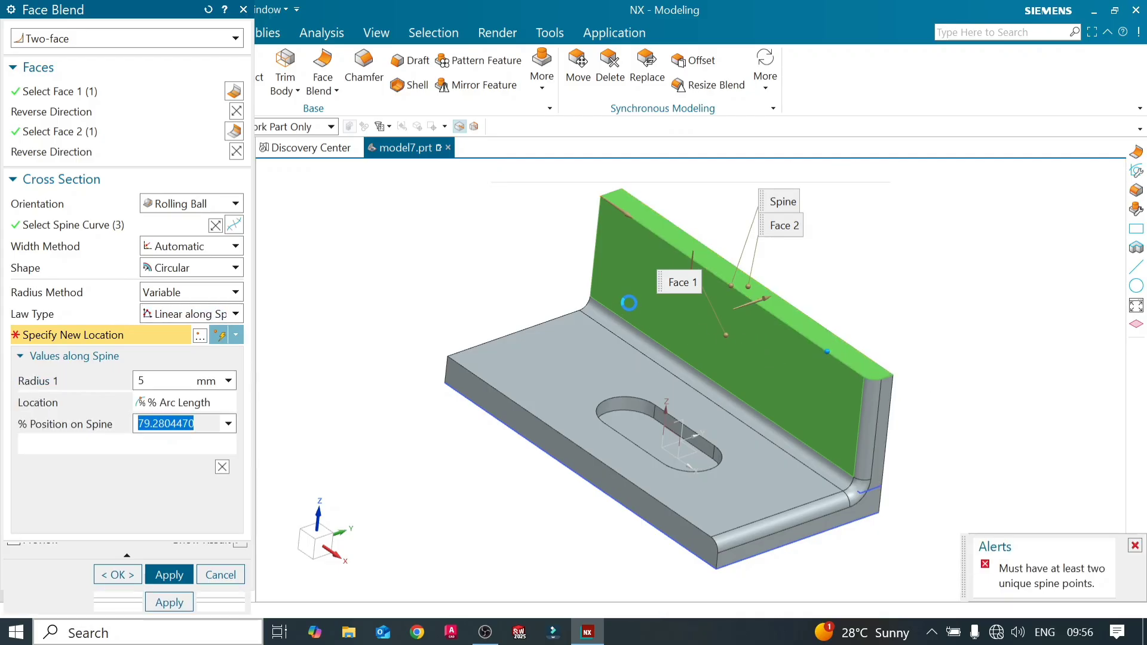
pyautogui.click(651, 232)
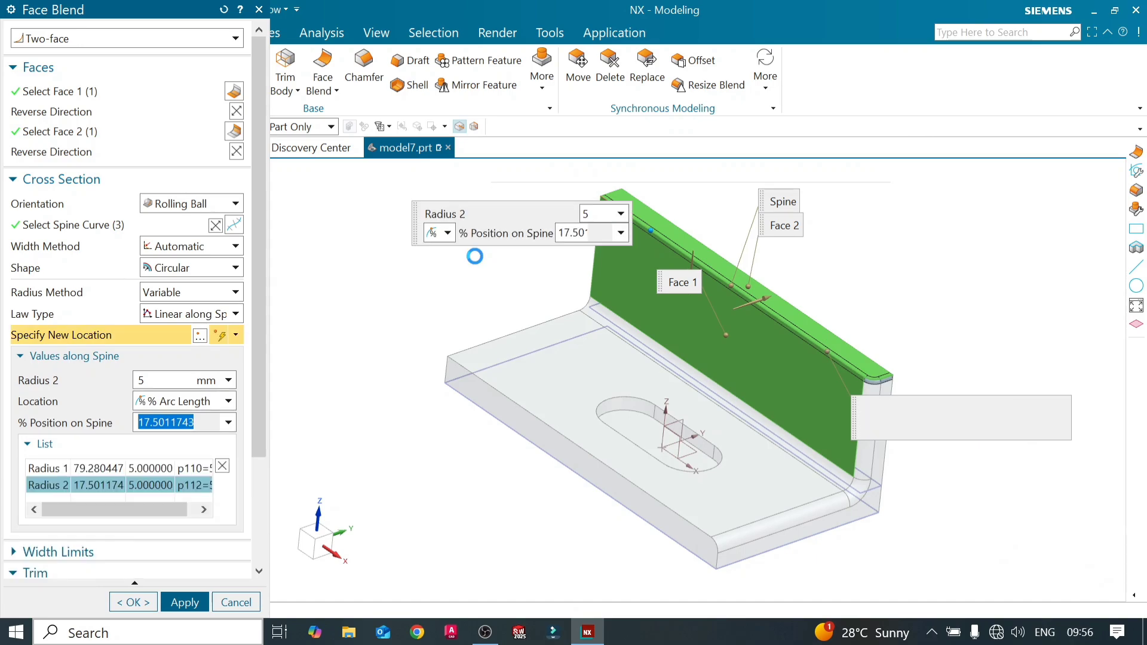
# - Set the radius at the 17.5% location to 10 mm and try 15 mm at the 79% location
pyautogui.scroll(-2, 217, 560)
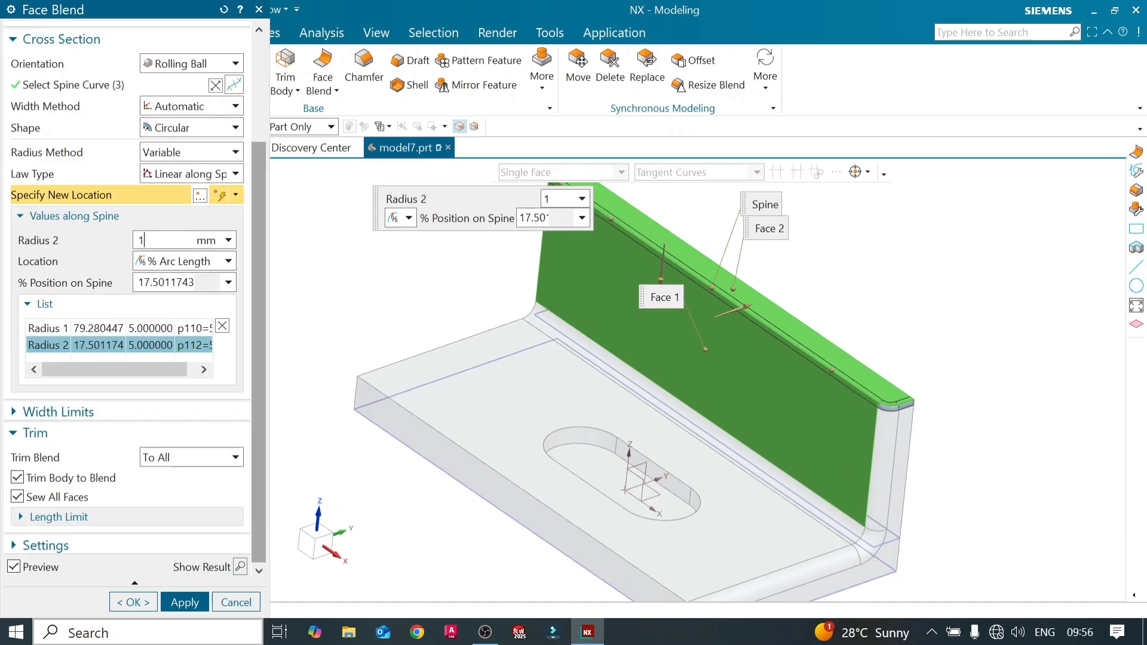
pyautogui.press('Return')
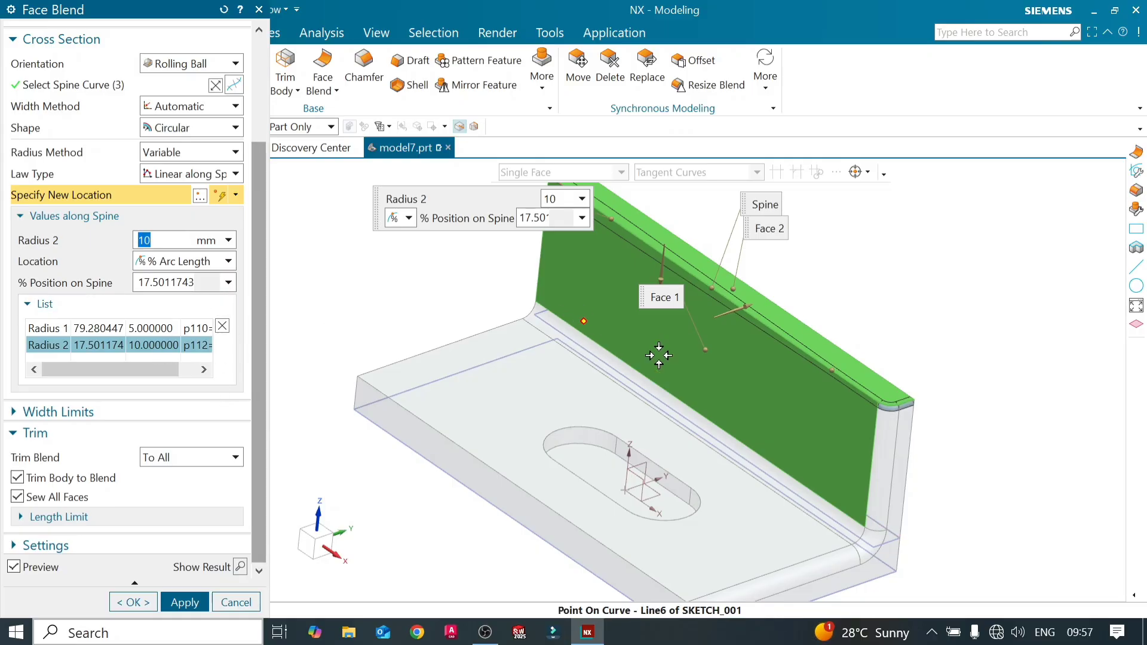
pyautogui.scroll(-2, 883, 439)
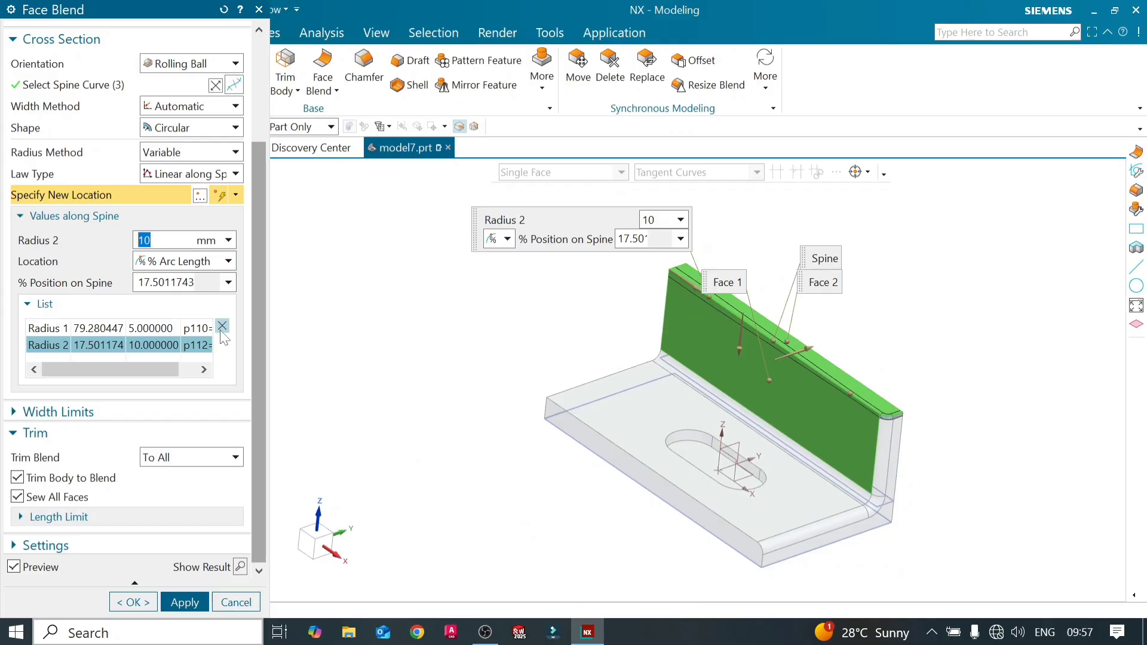
pyautogui.click(193, 328)
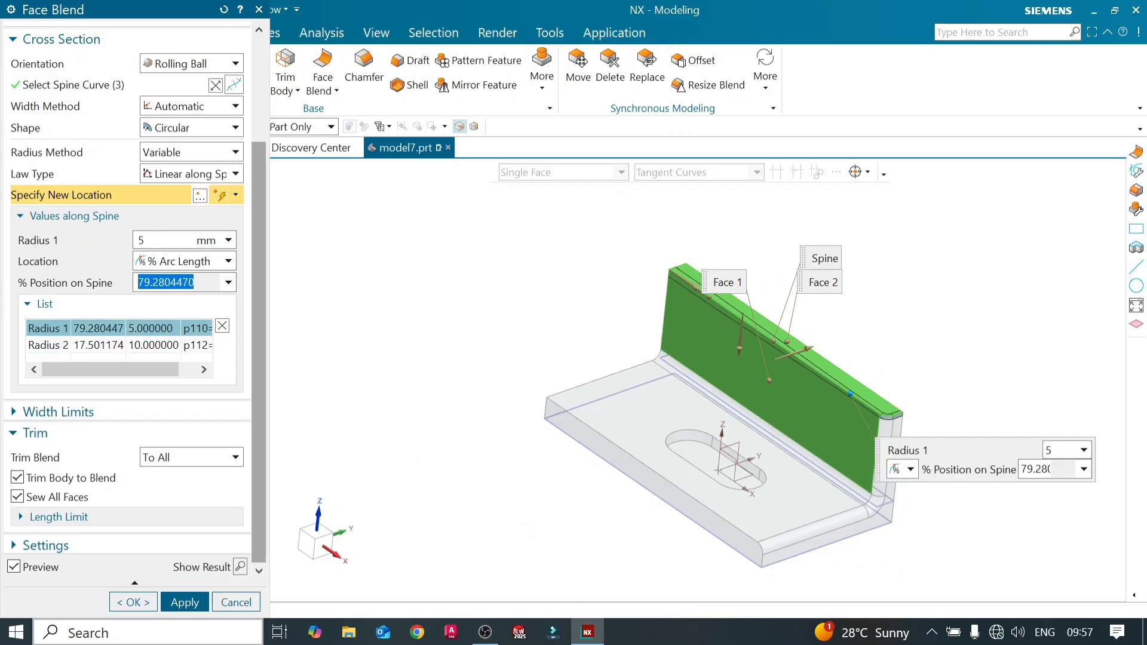
pyautogui.doubleClick(149, 240)
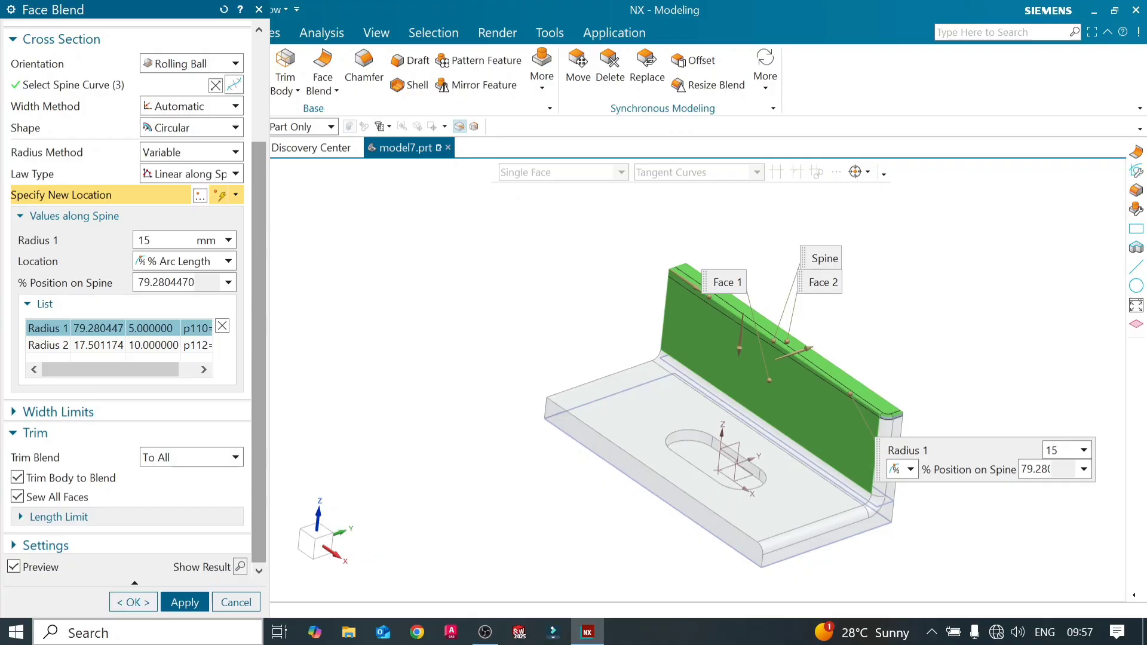
pyautogui.press('Return')
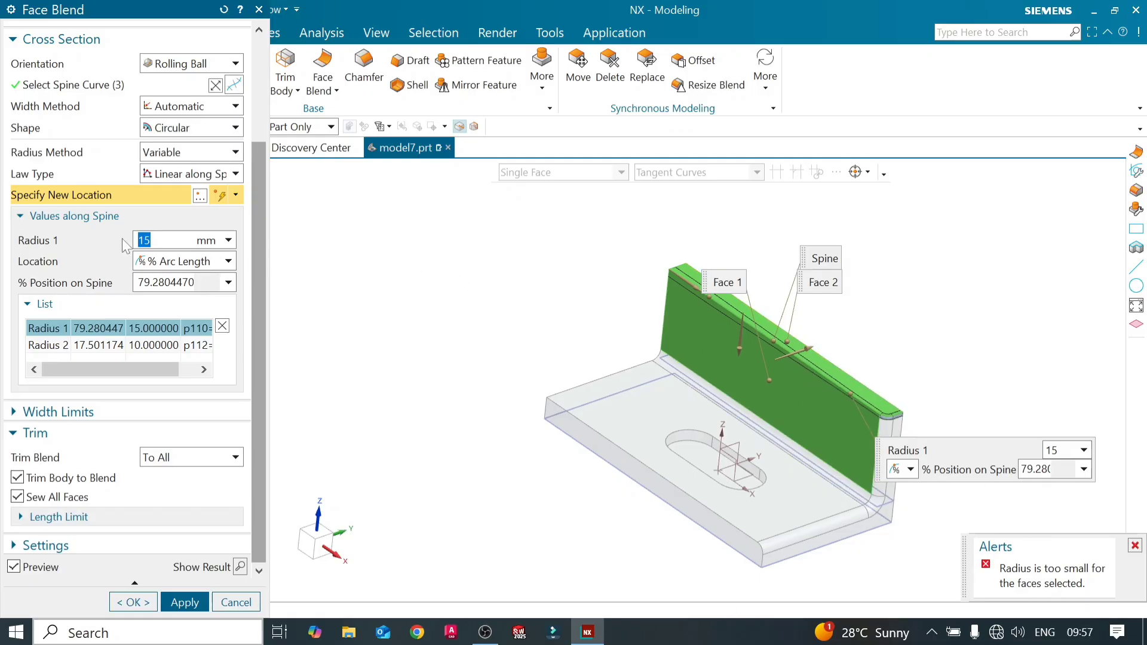
# - Set the radius at the 79% location to 7 mm, show the result, apply the blend and close the dialog
pyautogui.click(240, 566)
pyautogui.scroll(-5, 839, 404)
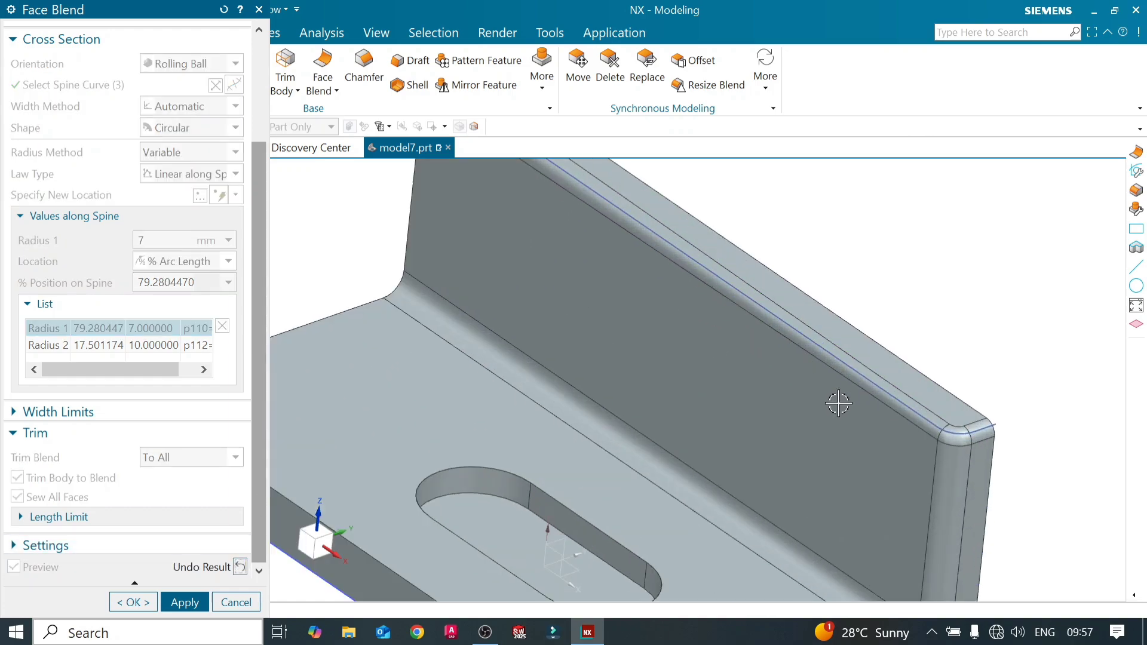
pyautogui.scroll(3, 888, 385)
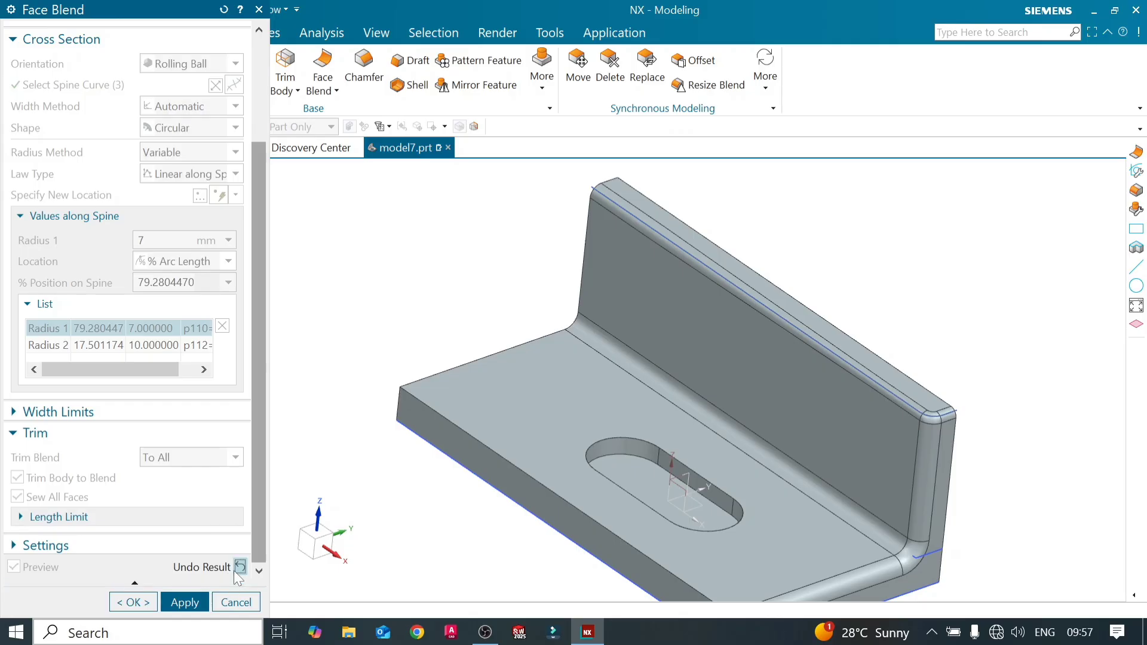
pyautogui.click(202, 601)
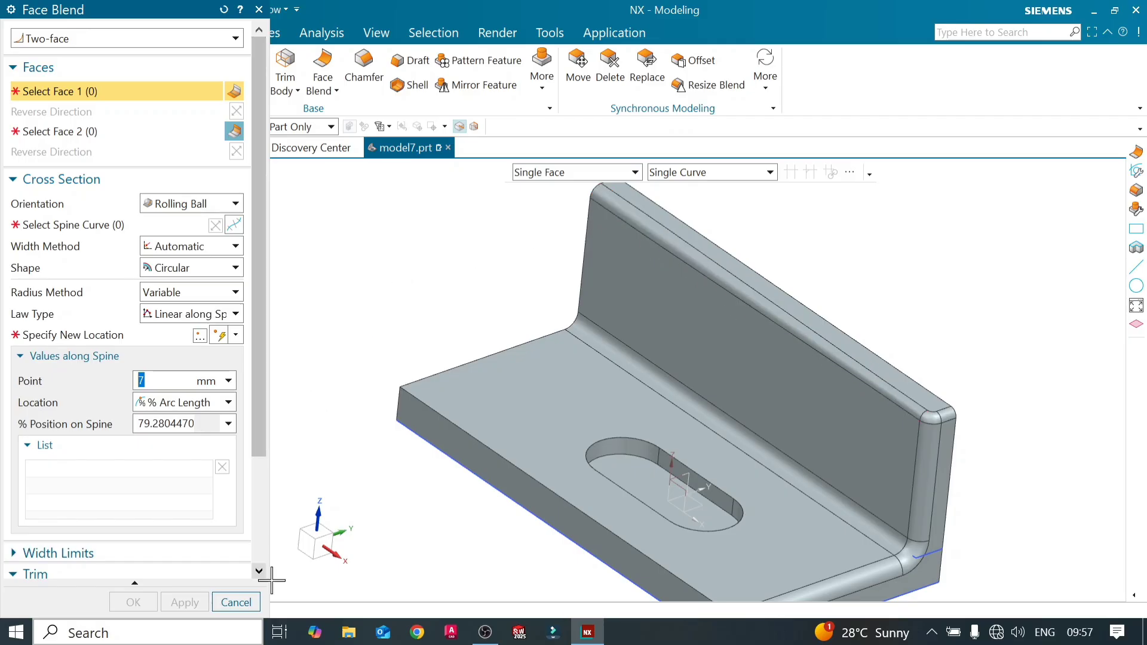
pyautogui.click(238, 602)
# - Reopen the variable-radius blend for editing and move its 10 mm radius location to 22% along the spine
pyautogui.doubleClick(656, 229)
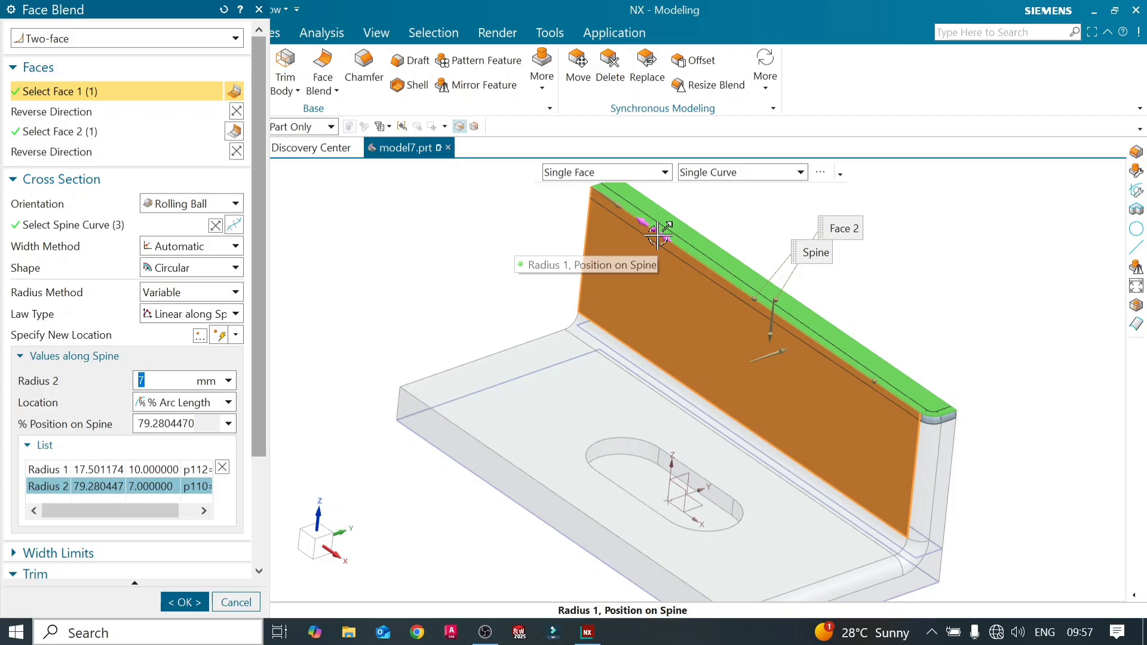
pyautogui.click(662, 236)
pyautogui.moveTo(671, 244); pyautogui.dragTo(668, 239)
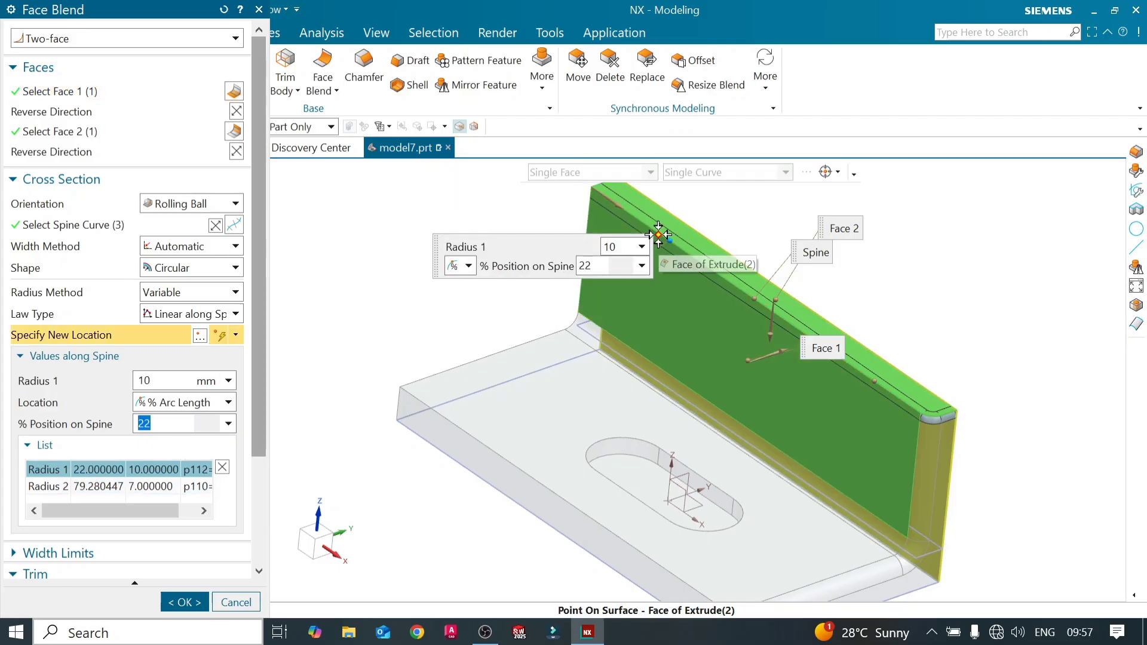
# - Locate the 10 mm radius by Arc Length at 30 mm along the spine and confirm the edited blend
pyautogui.moveTo(669, 239); pyautogui.dragTo(631, 213)
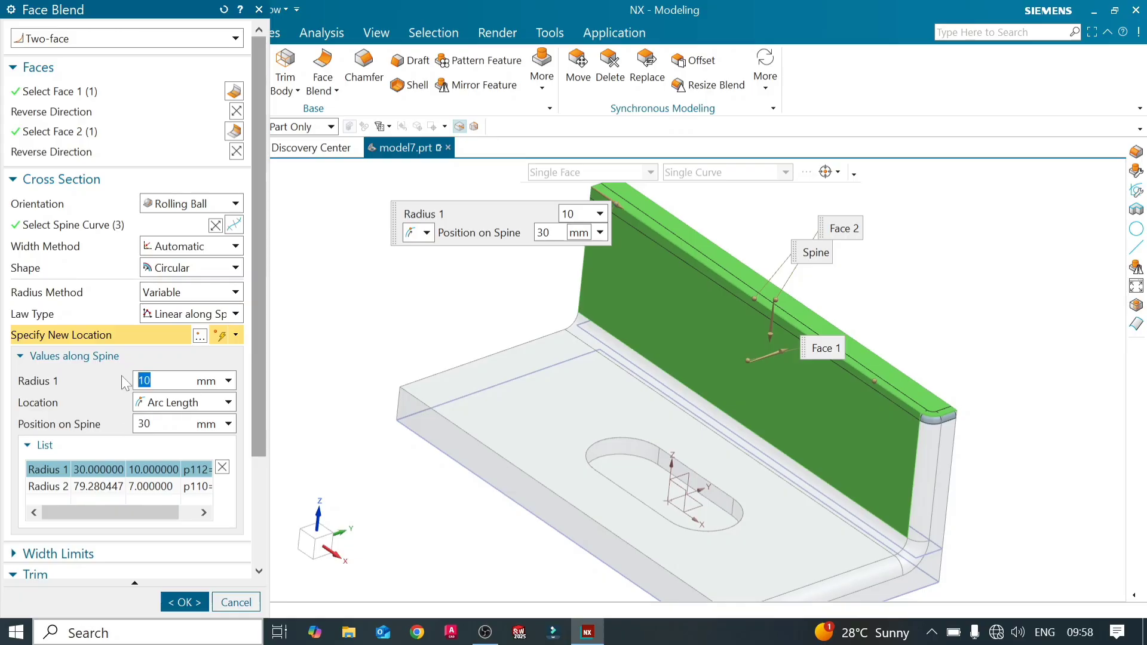
pyautogui.moveTo(259, 388); pyautogui.dragTo(217, 572)
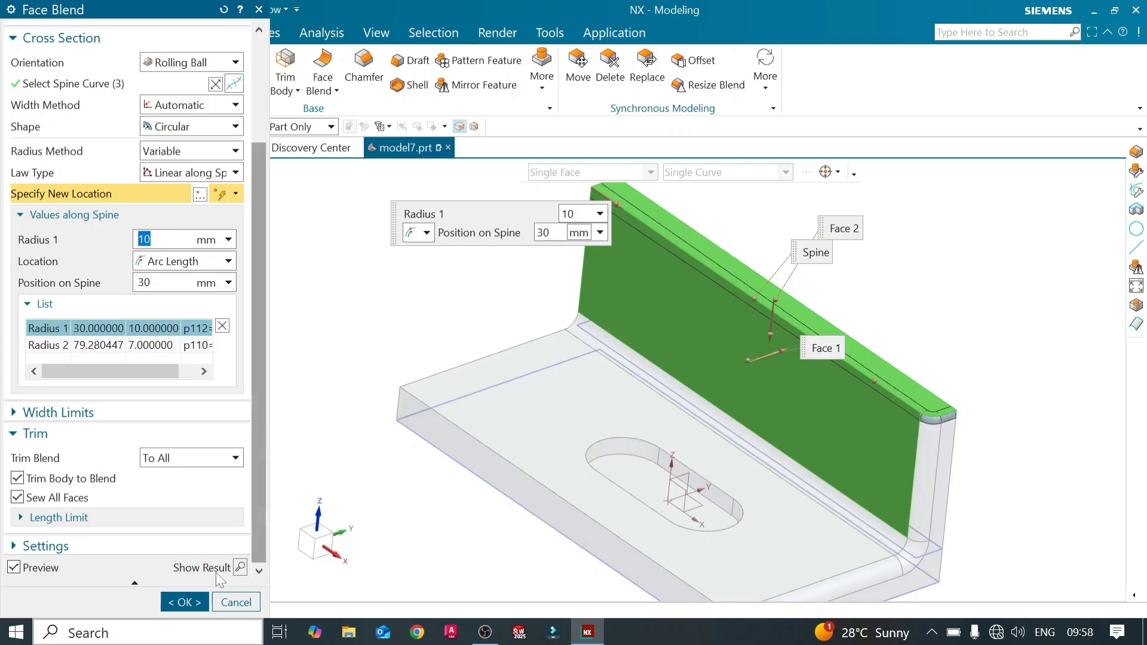
pyautogui.click(185, 602)
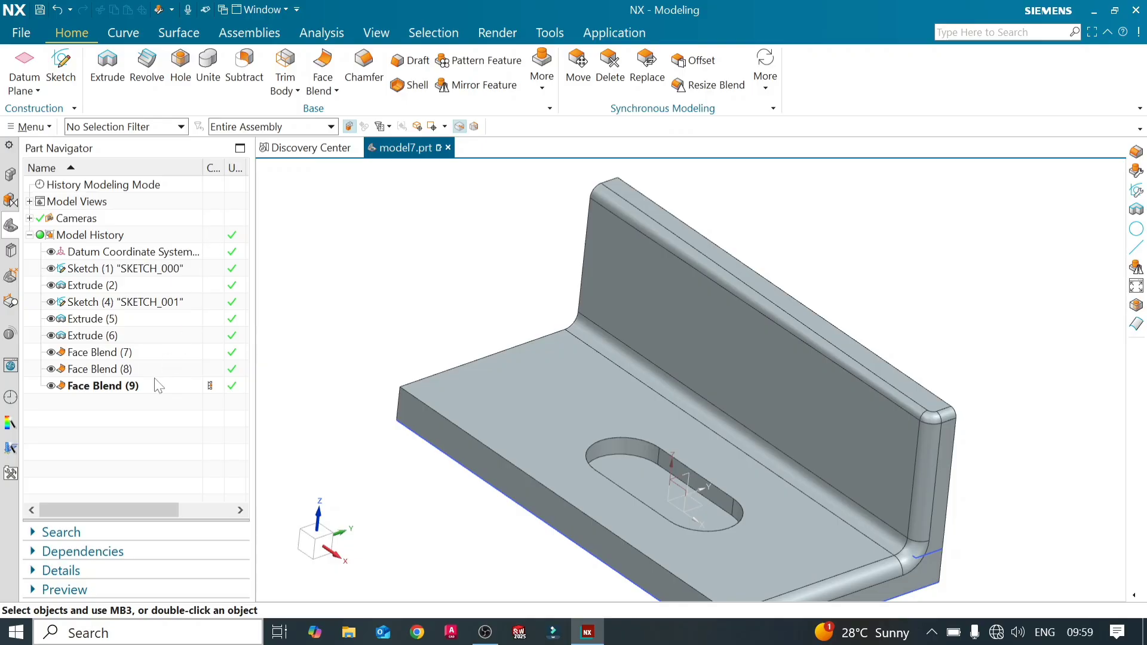
pyautogui.click(322, 66)
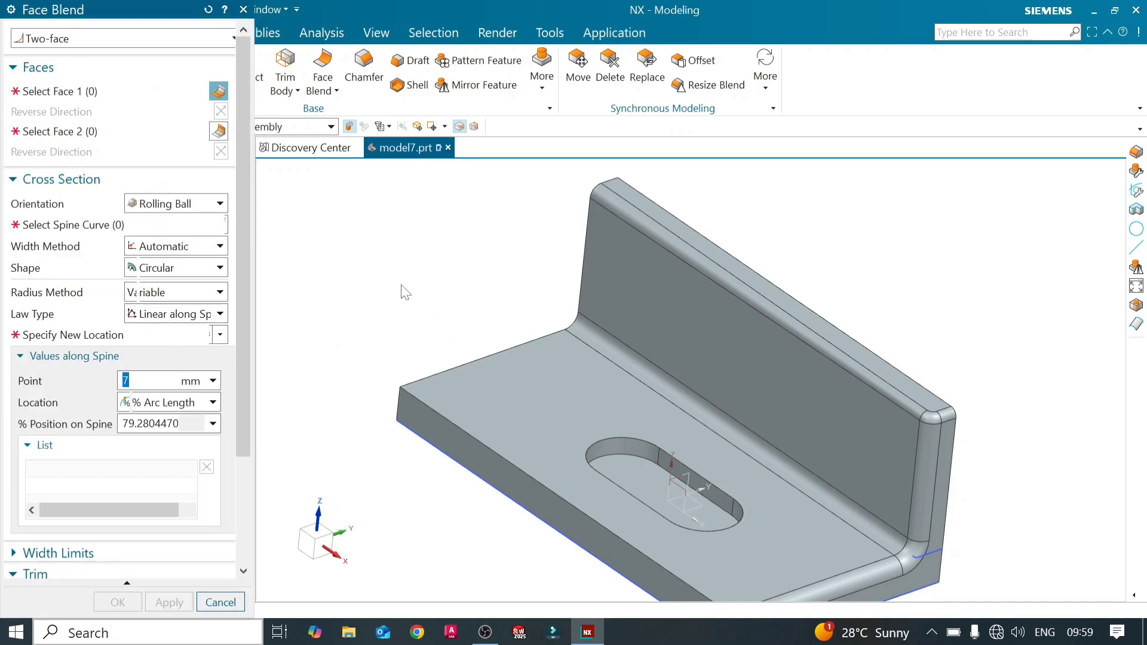
pyautogui.scroll(-1, 390, 332)
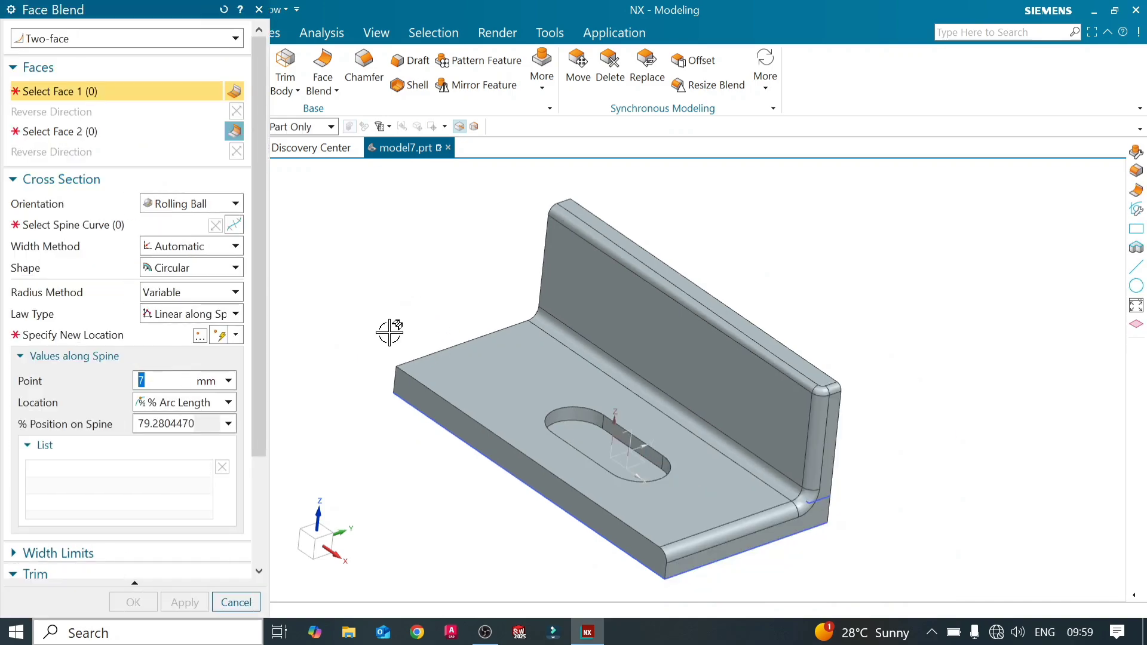
pyautogui.click(236, 293)
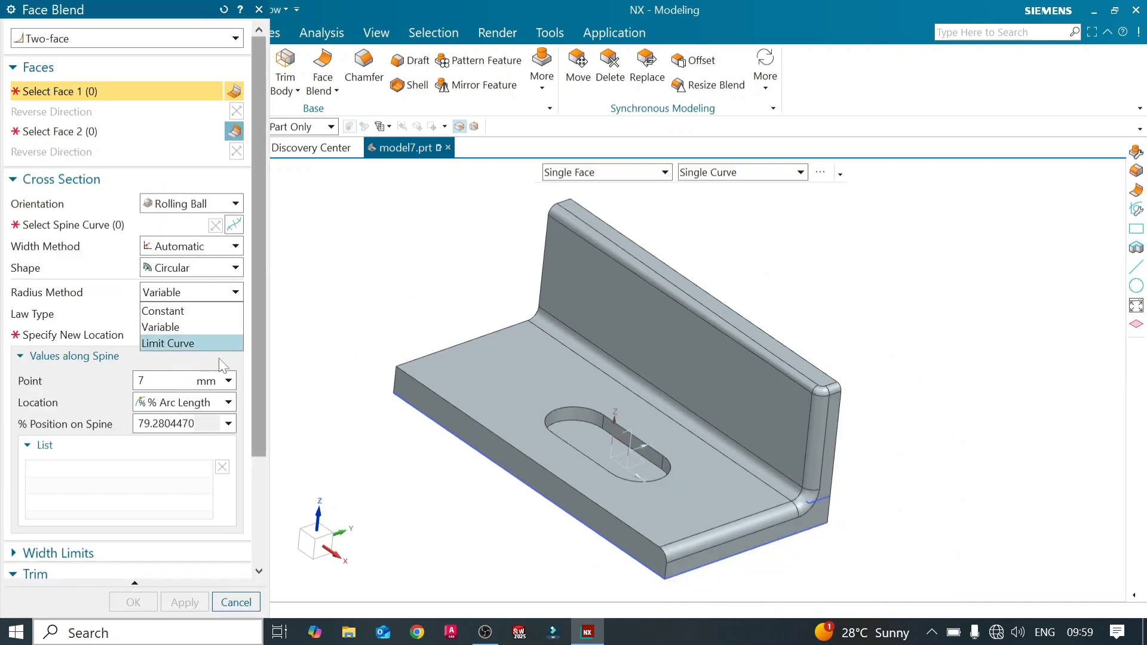
pyautogui.click(190, 344)
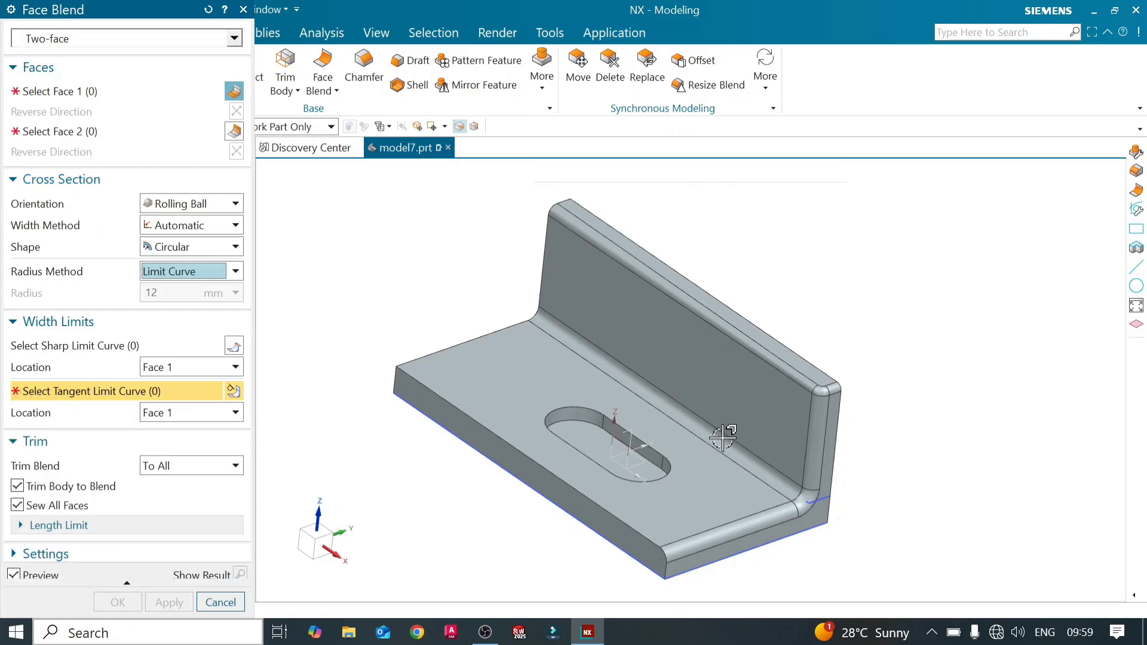
pyautogui.moveTo(679, 422); pyautogui.dragTo(604, 410, button='middle')
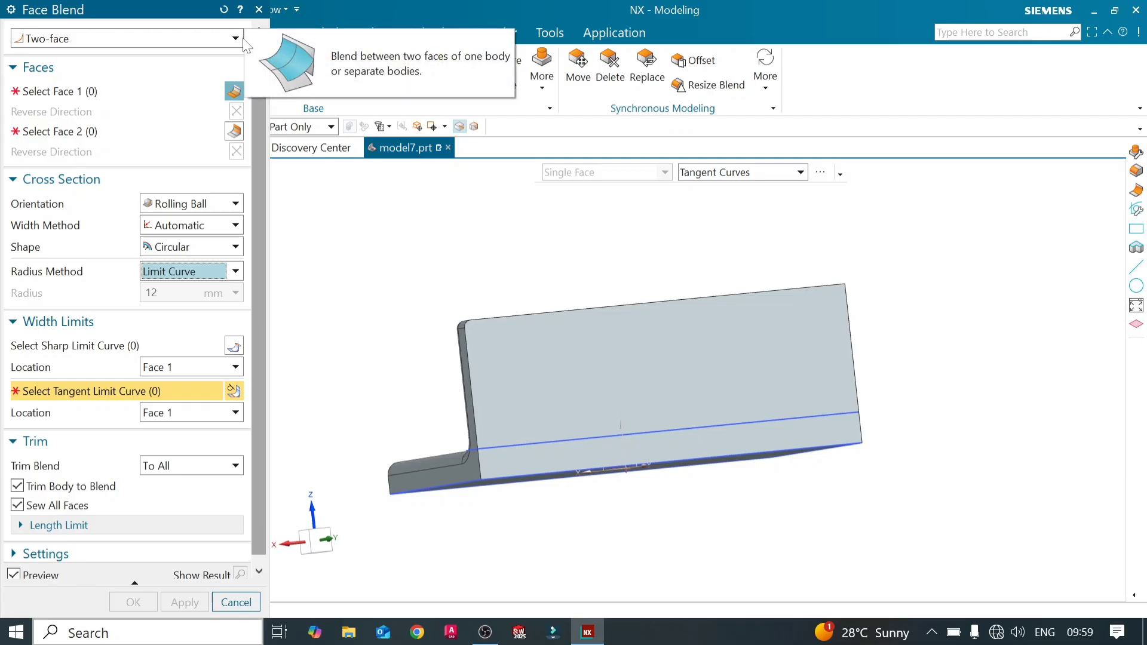
pyautogui.click(259, 10)
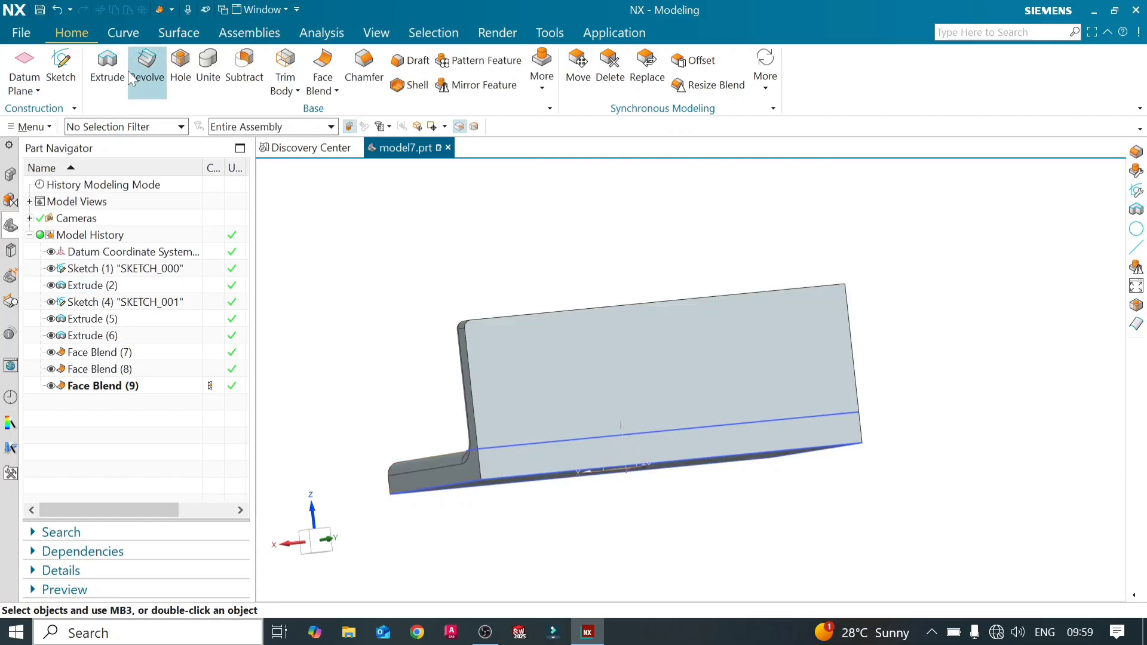
# - Sketch an irregular, roughly vertical curve near one end of the upright's outer face and finish the sketch
pyautogui.click(61, 67)
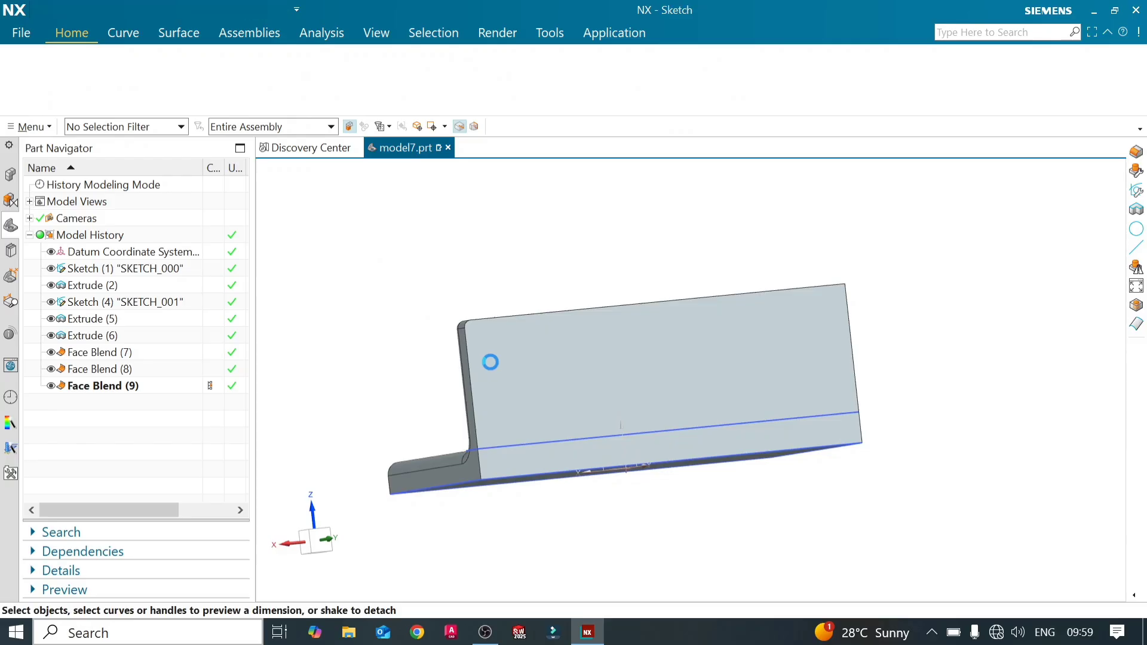
pyautogui.click(490, 362)
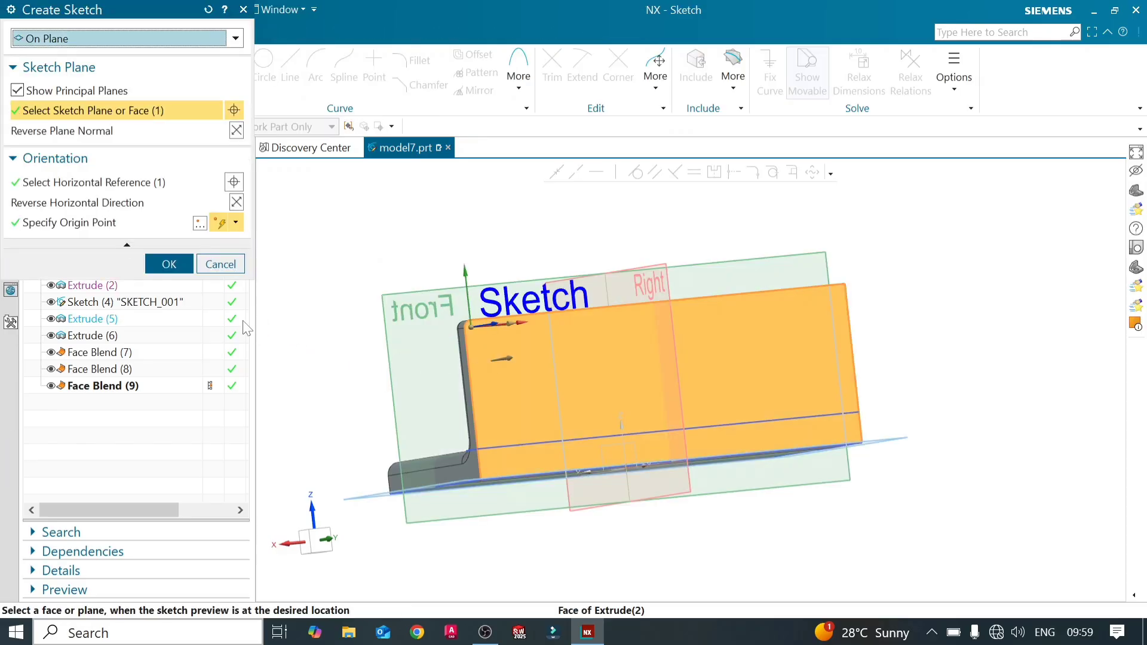
pyautogui.click(173, 265)
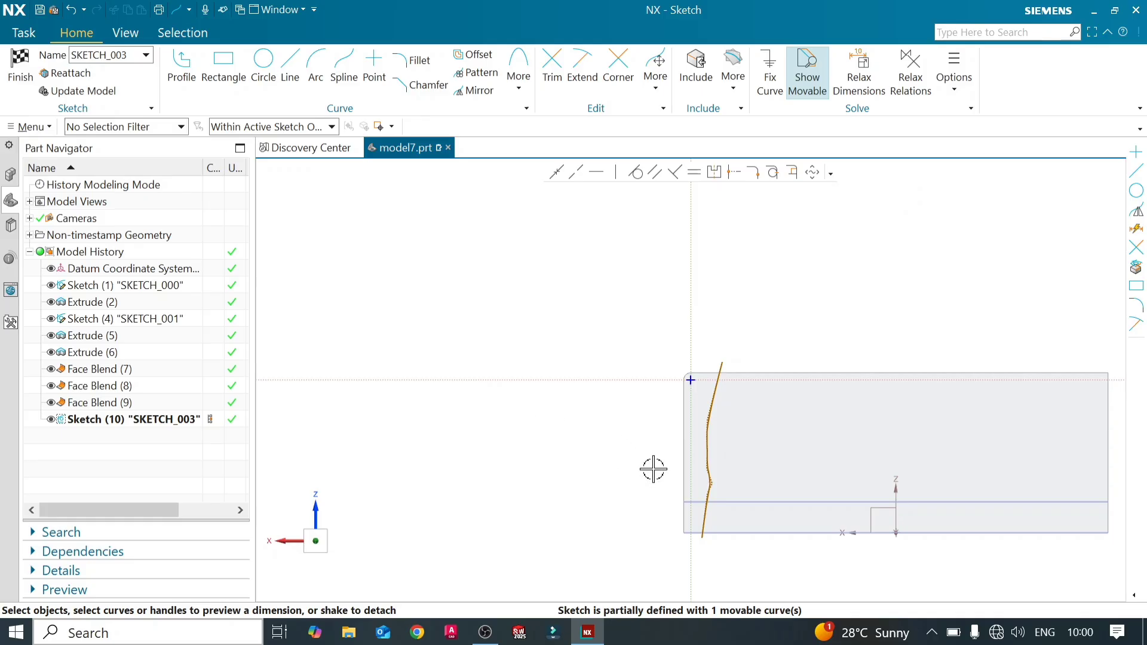
pyautogui.click(20, 64)
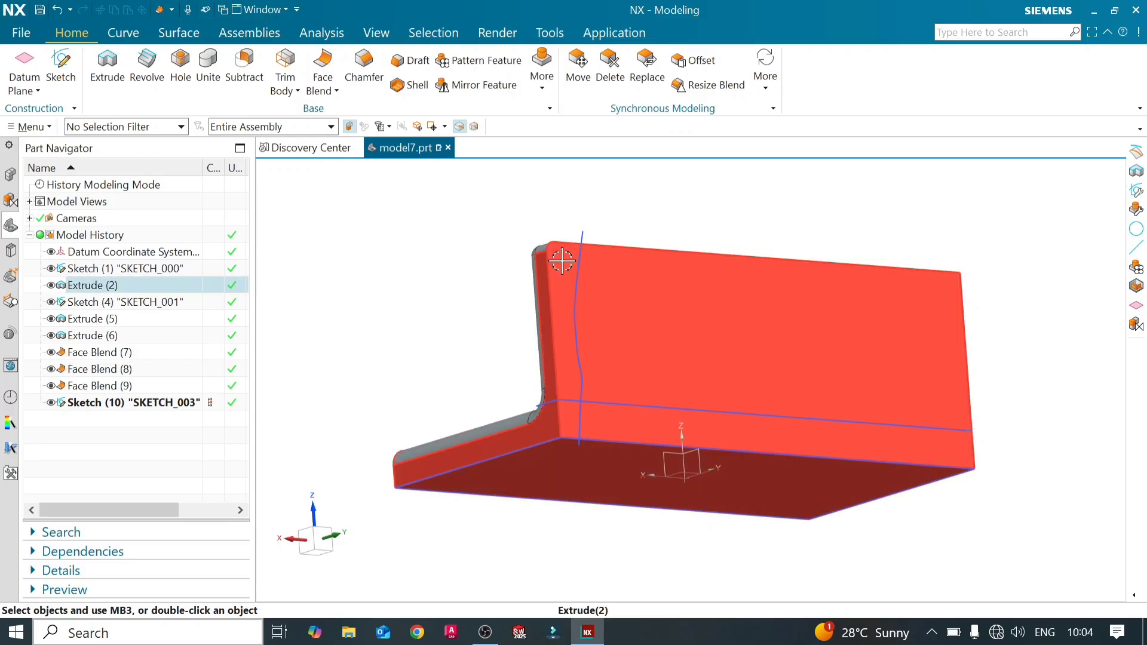
# - Start a Face Blend with the upright's outer face as Face 1 and the L-shaped end face as Face 2
pyautogui.click(323, 86)
pyautogui.click(328, 67)
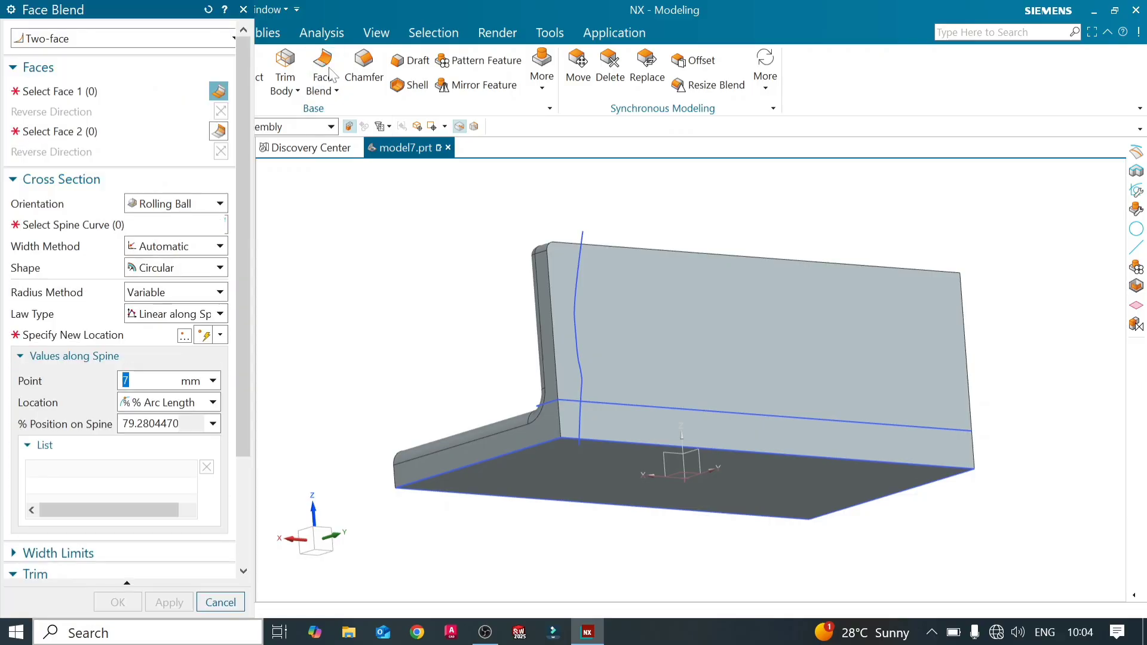
pyautogui.click(565, 273)
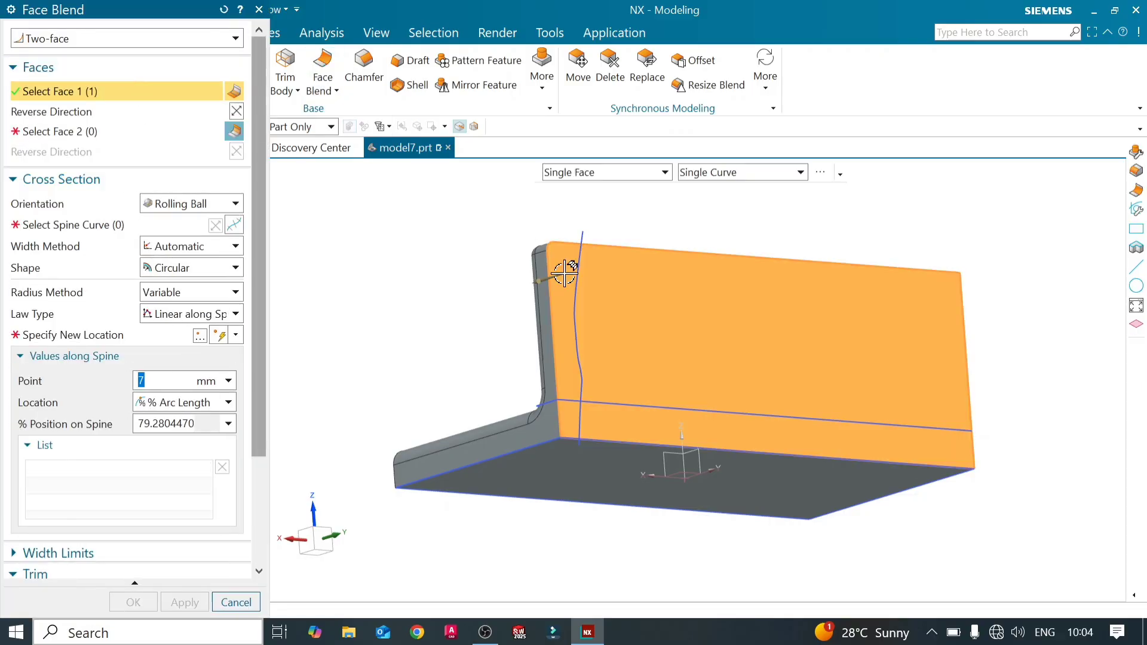
pyautogui.click(156, 131)
pyautogui.click(540, 260)
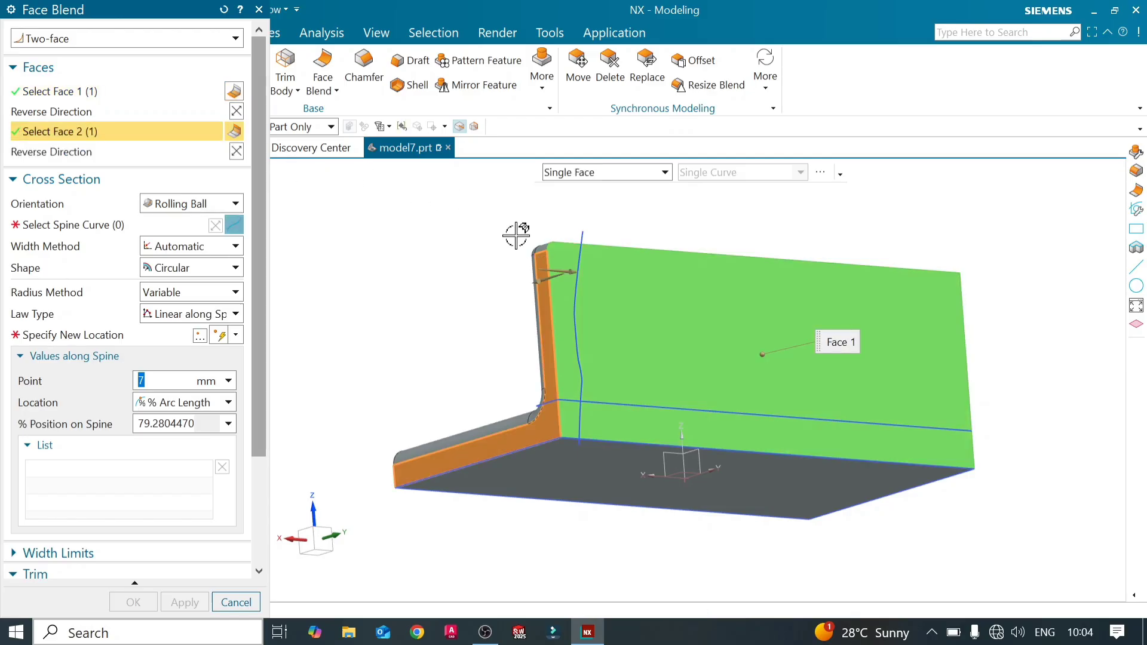
# - Change the blend's radius method to Limit Curve
pyautogui.click(191, 293)
pyautogui.click(92, 271)
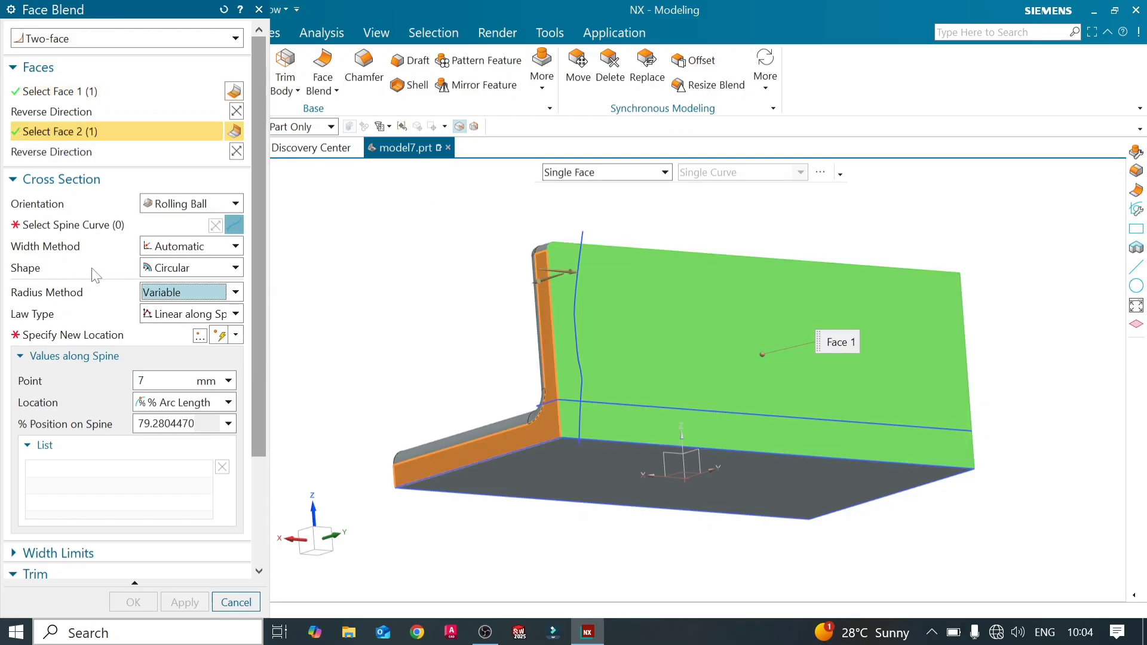
pyautogui.click(236, 292)
pyautogui.click(234, 339)
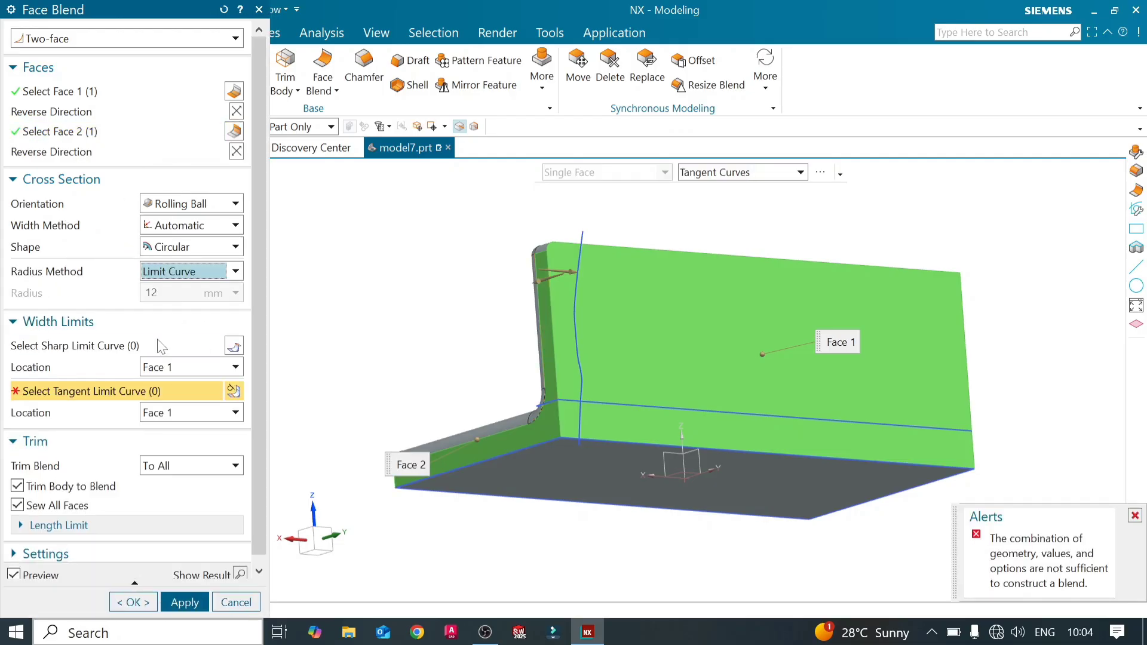
# - Select the vertical edge shared by the two faces and its short upper continuation as sharp limit curves
pyautogui.click(162, 347)
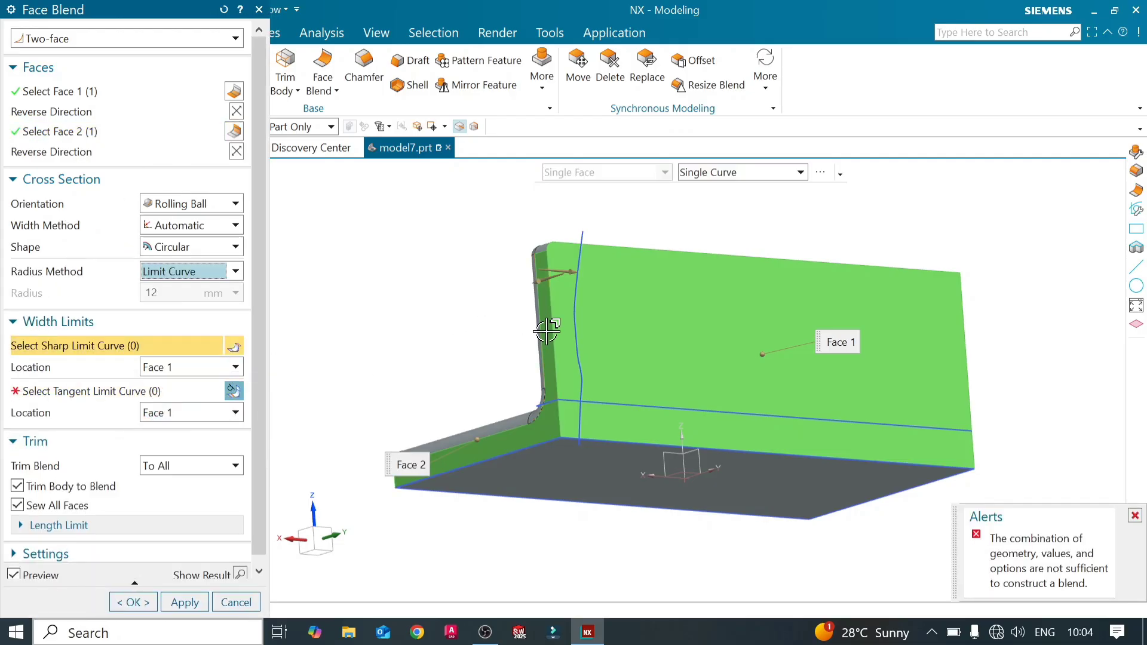
pyautogui.click(543, 258)
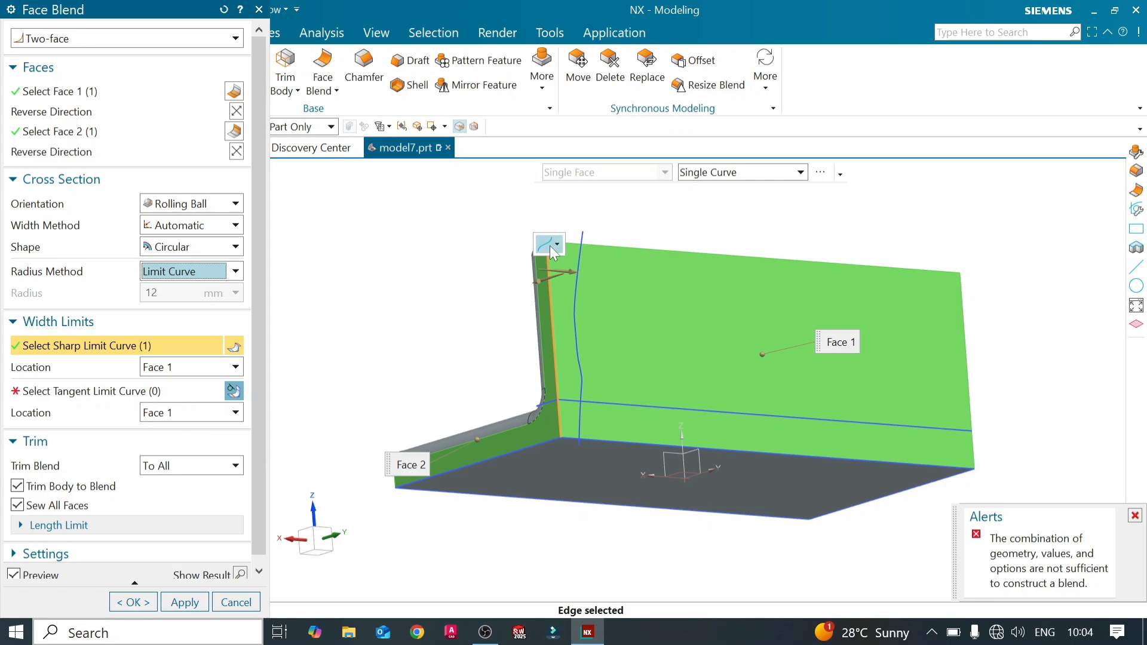
pyautogui.click(545, 246)
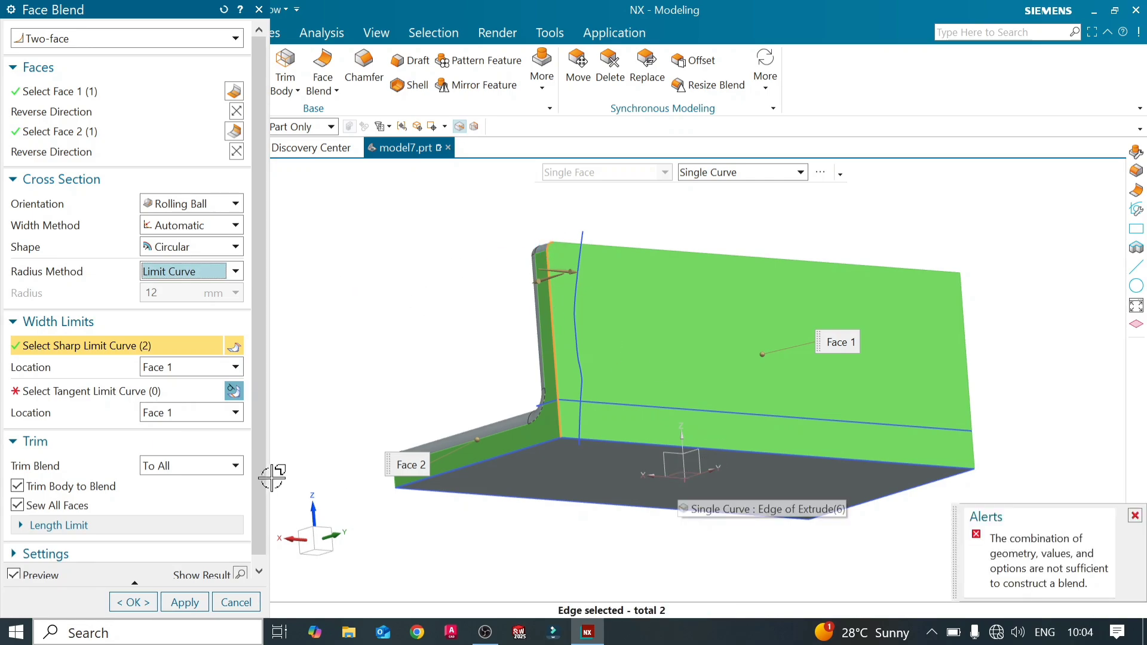
# - Use the sketched spline on the upright's outer face as the tangent limit curve, create the limit-curve blend and finish the command
pyautogui.click(123, 391)
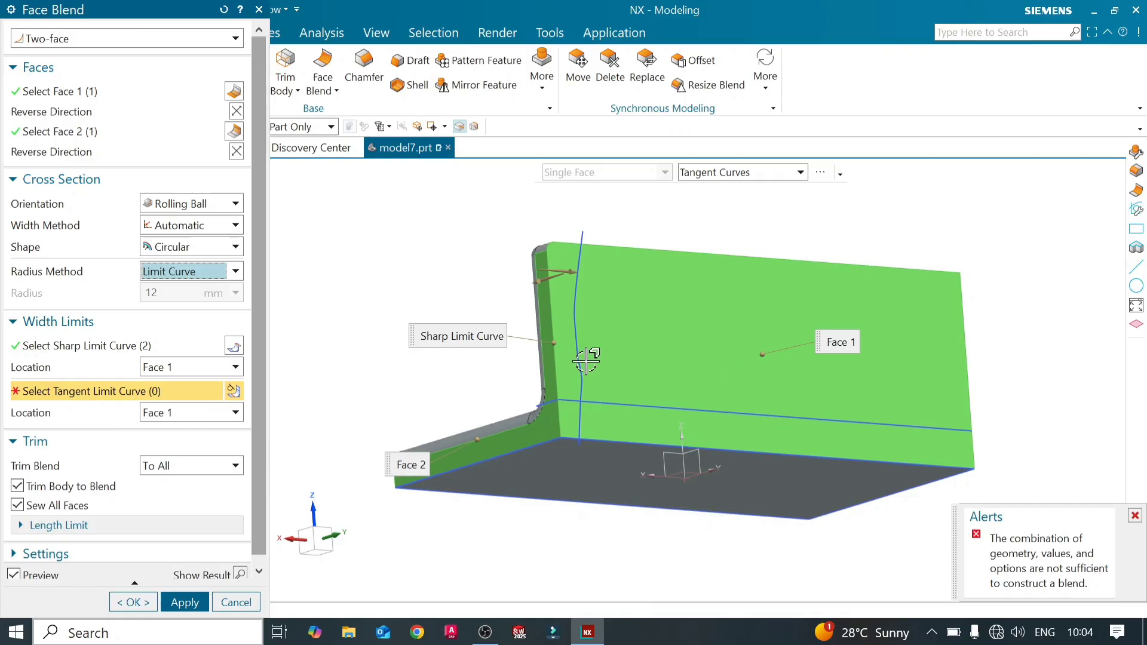
pyautogui.click(576, 336)
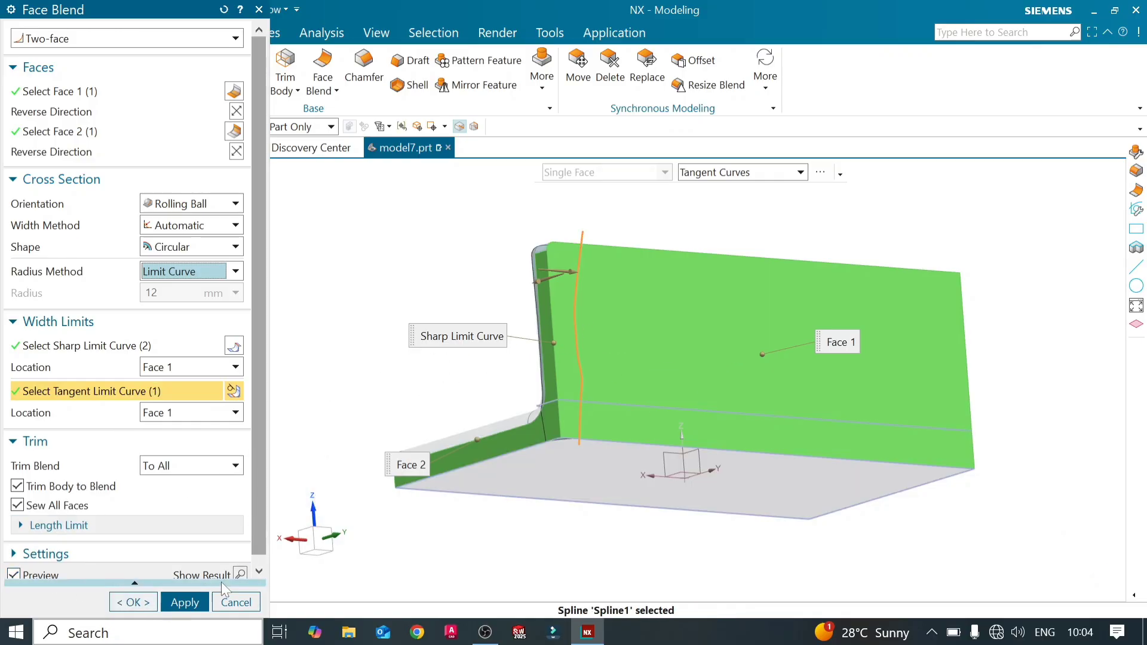
pyautogui.click(240, 574)
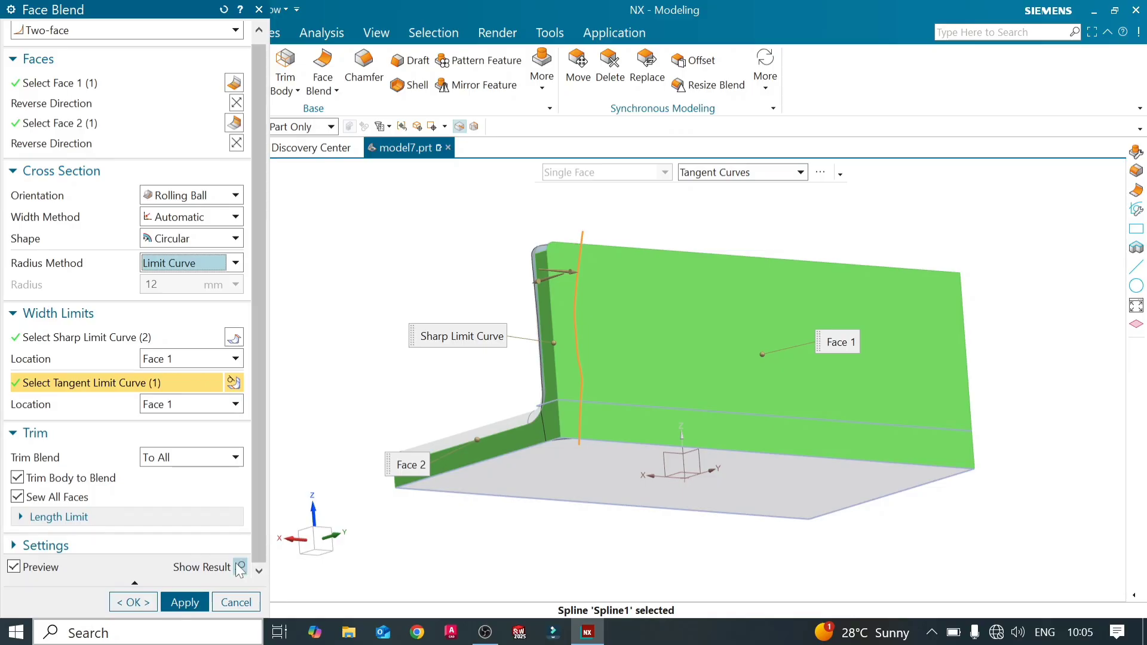
pyautogui.moveTo(507, 308)
pyautogui.mouseDown(button='middle')
pyautogui.moveTo(538, 325)
pyautogui.moveTo(512, 320)
pyautogui.mouseUp(button='middle')
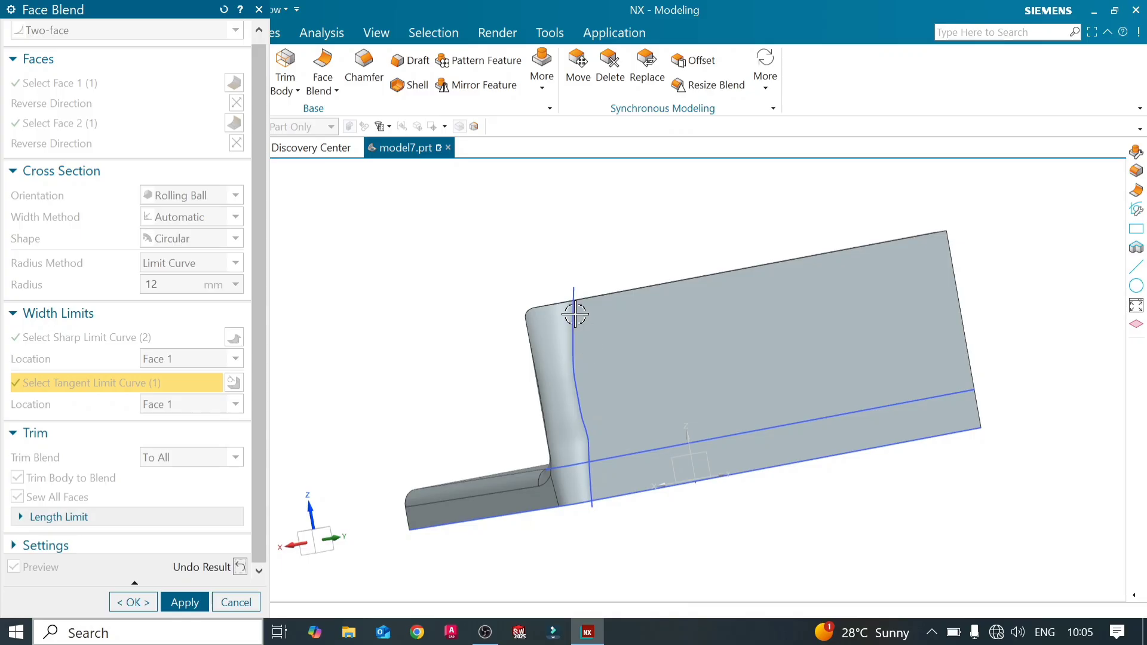
pyautogui.moveTo(535, 380); pyautogui.dragTo(597, 410, button='middle')
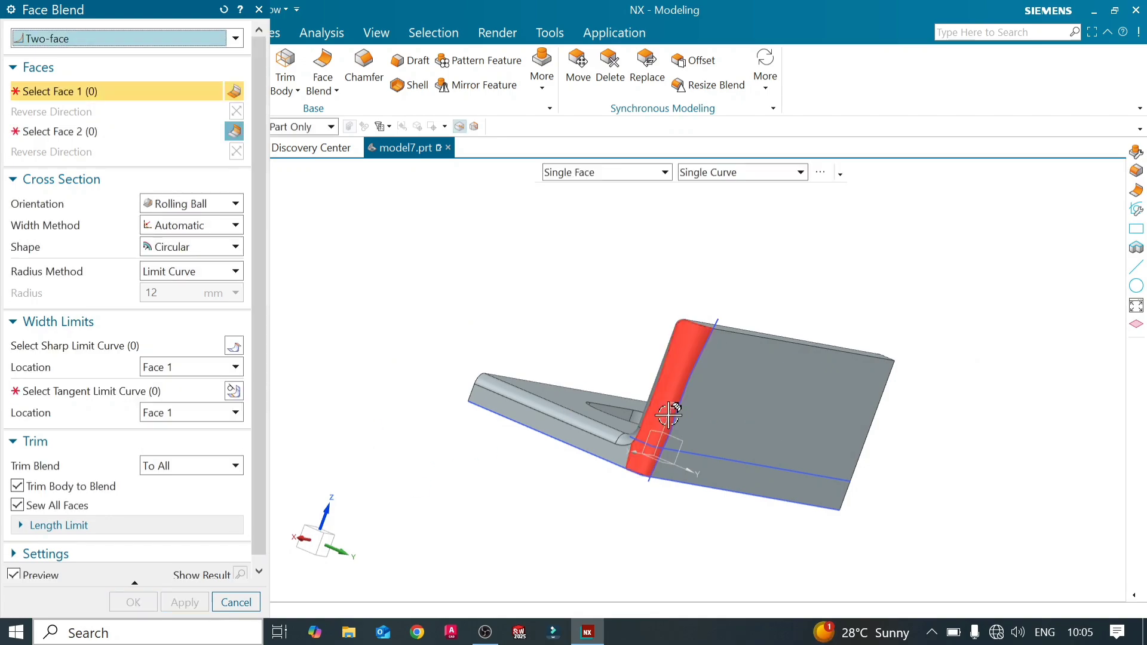
pyautogui.moveTo(668, 410); pyautogui.dragTo(605, 456, button='middle')
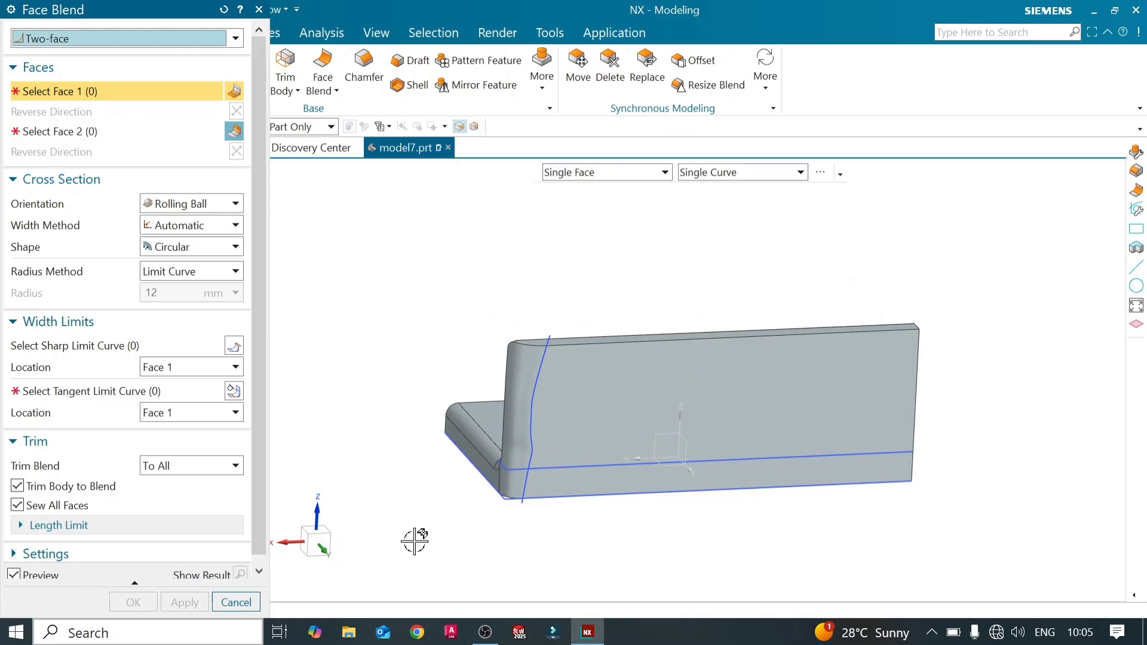
pyautogui.click(250, 602)
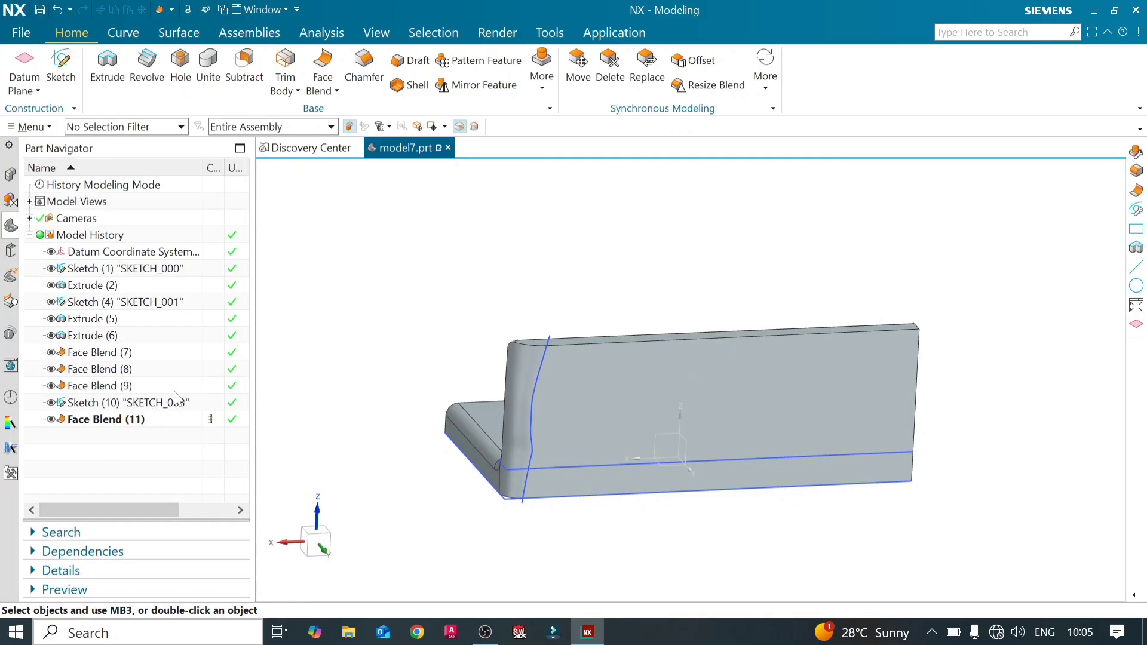
pyautogui.click(327, 67)
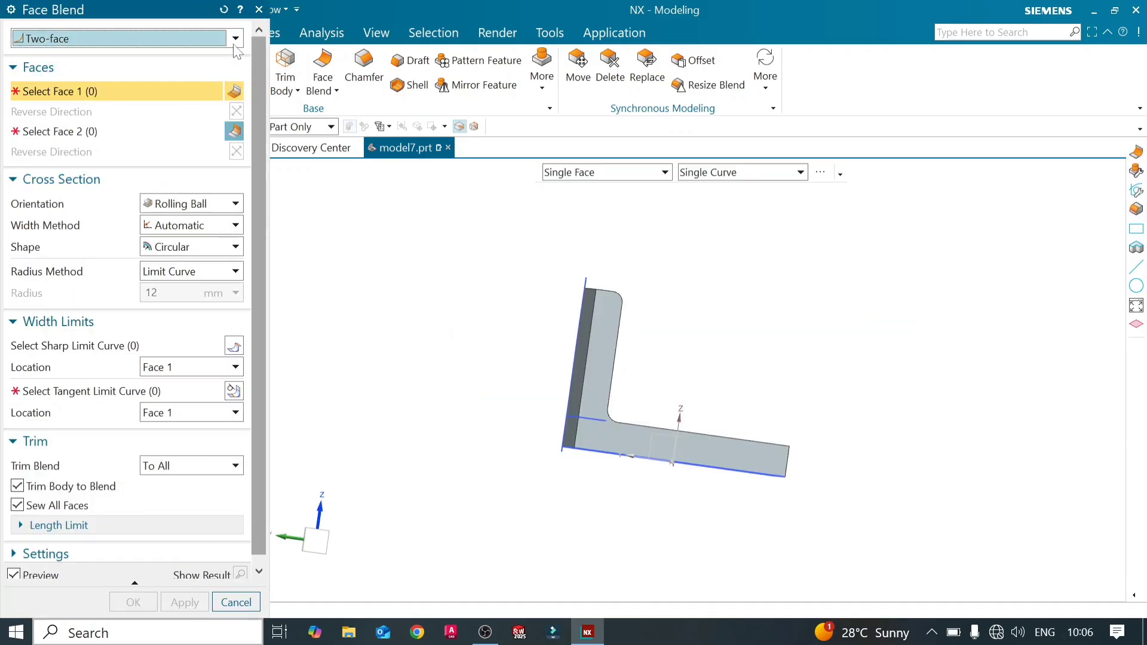
pyautogui.click(235, 43)
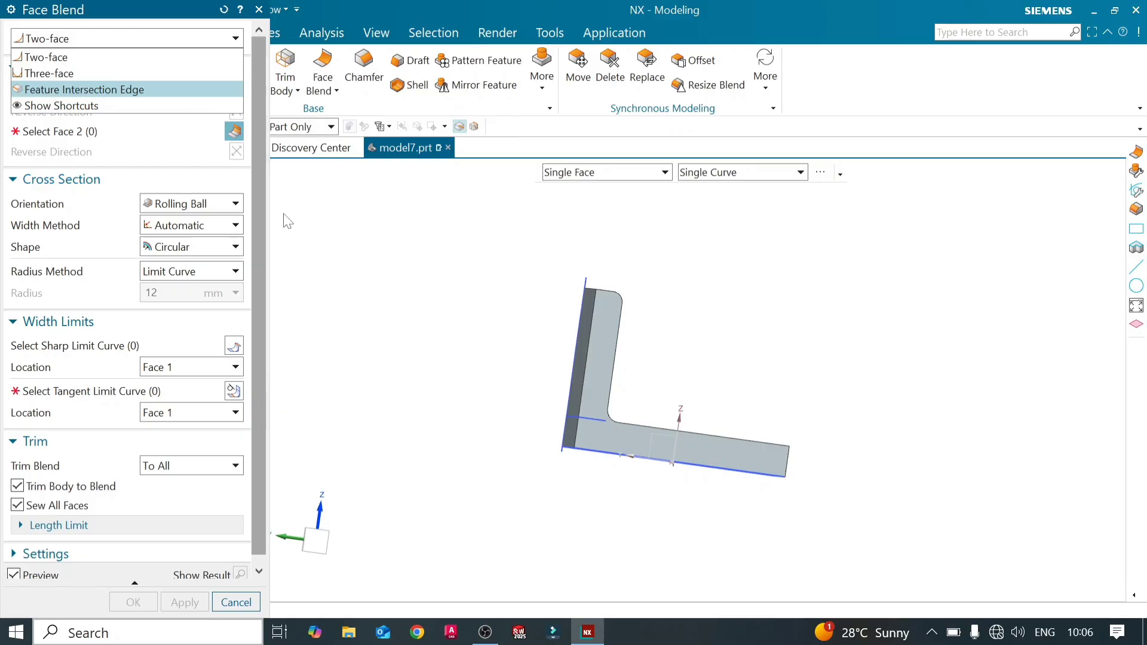
pyautogui.click(173, 75)
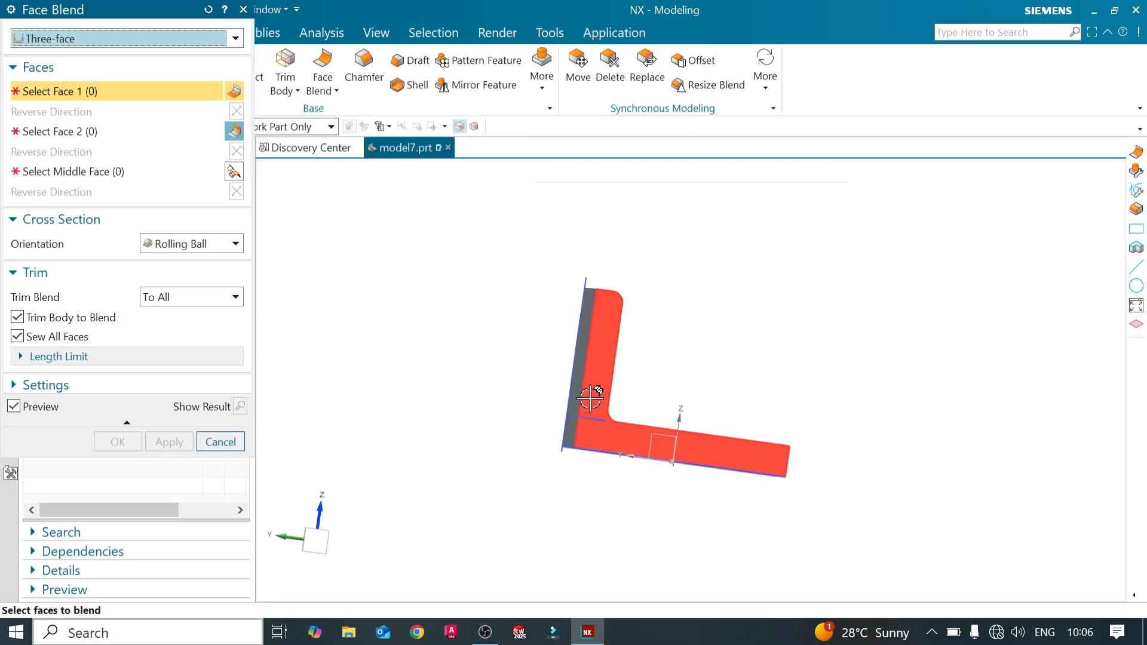
pyautogui.moveTo(518, 378); pyautogui.dragTo(442, 431, button='middle')
pyautogui.click(220, 442)
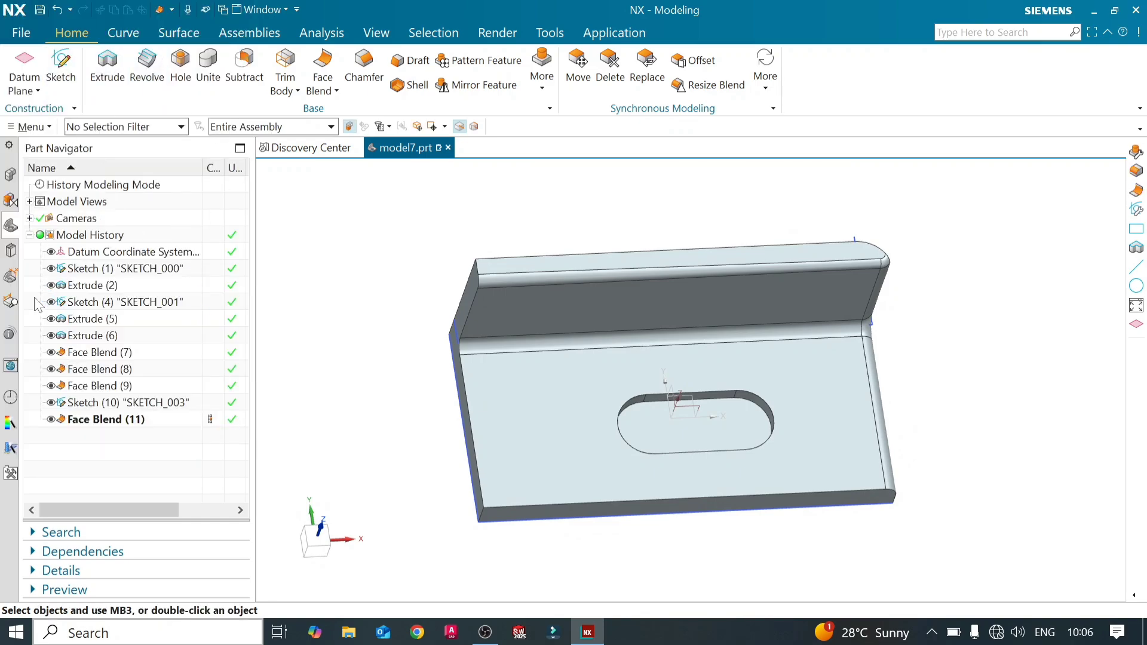
# - Rework the base plate's slotted cutout into a rectangular one, subtracted to a distance of 15 mm
pyautogui.click(116, 302)
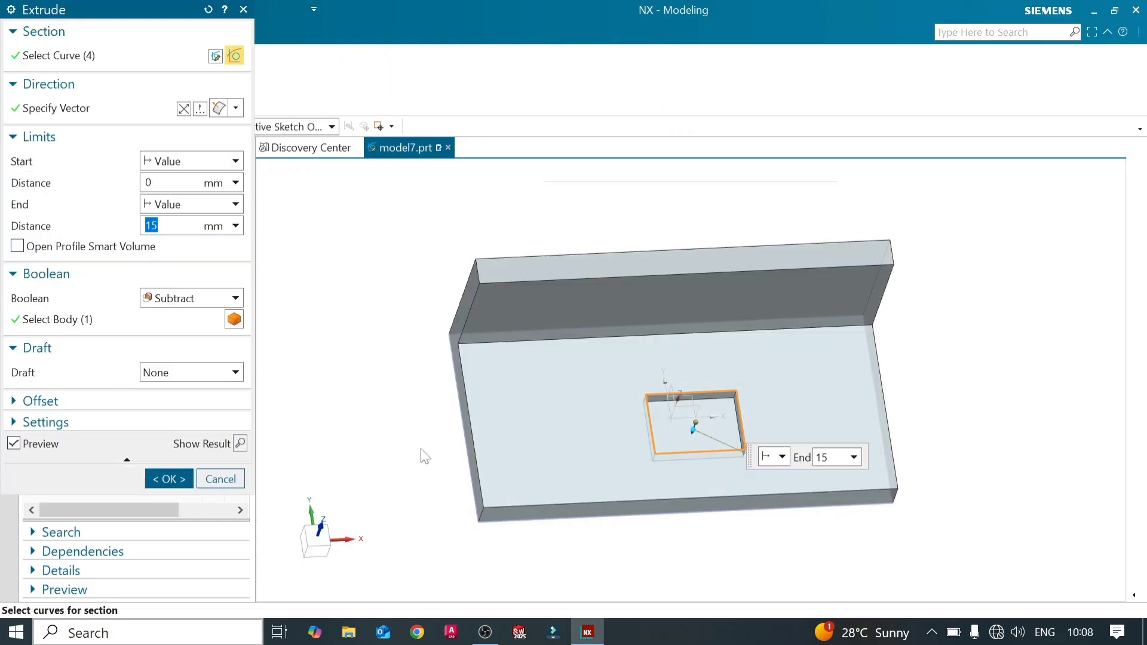
pyautogui.click(190, 479)
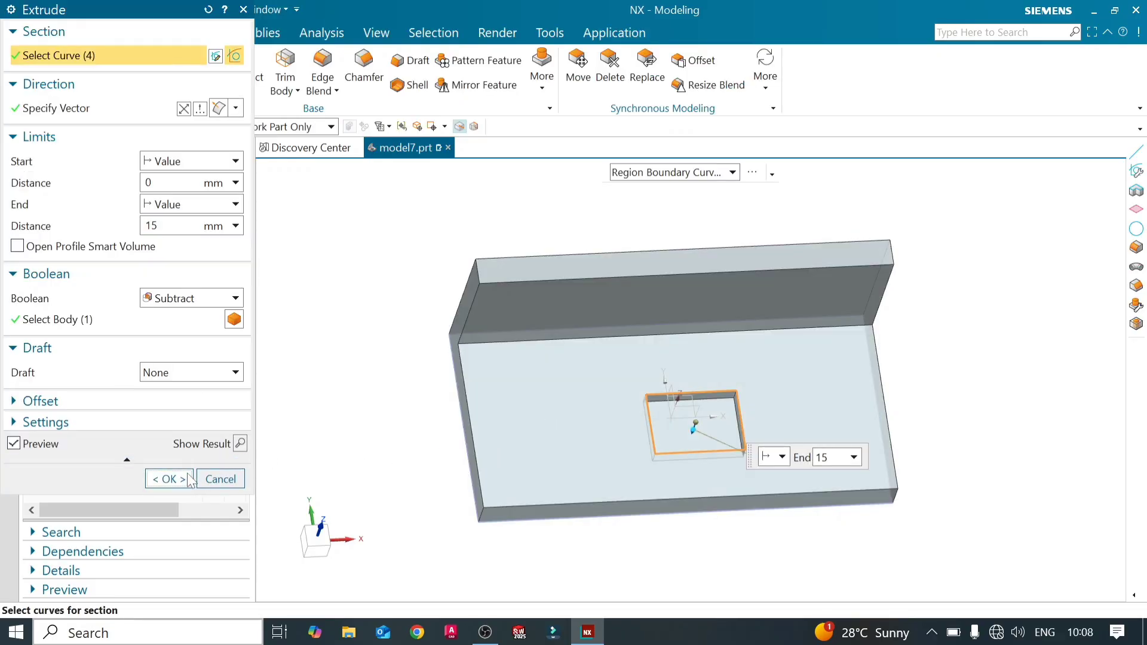
pyautogui.click(721, 375)
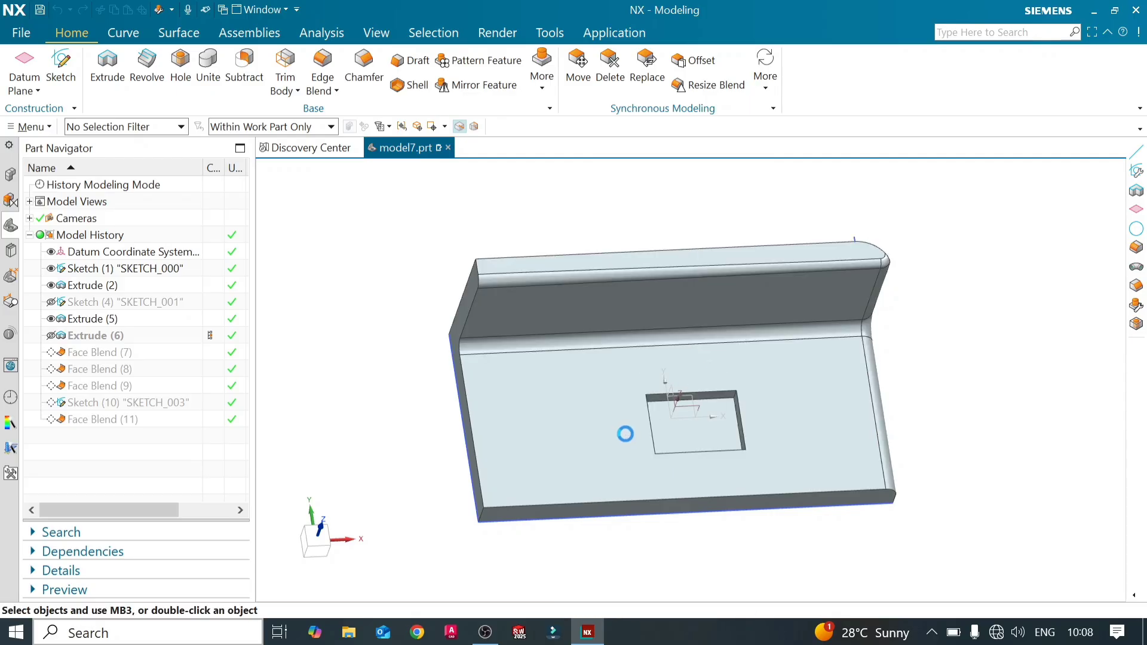
# - Start a Three-face Face Blend with the rectangular cutout's wall nearest the upright as Face 1
pyautogui.moveTo(615, 460); pyautogui.dragTo(474, 318, button='middle')
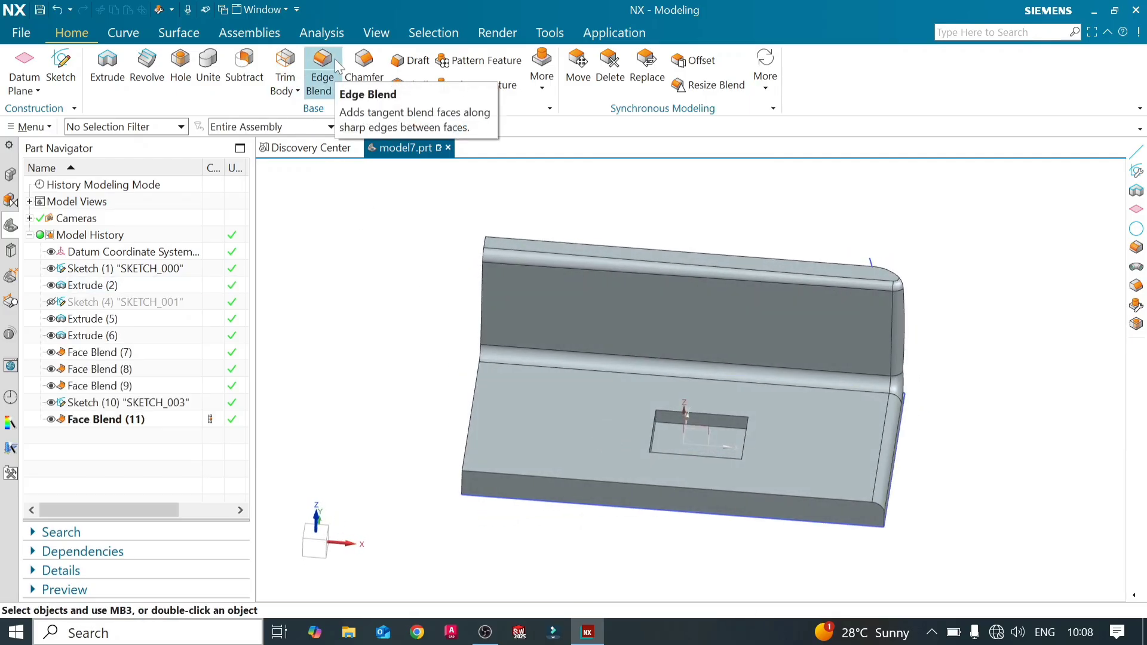
pyautogui.click(338, 82)
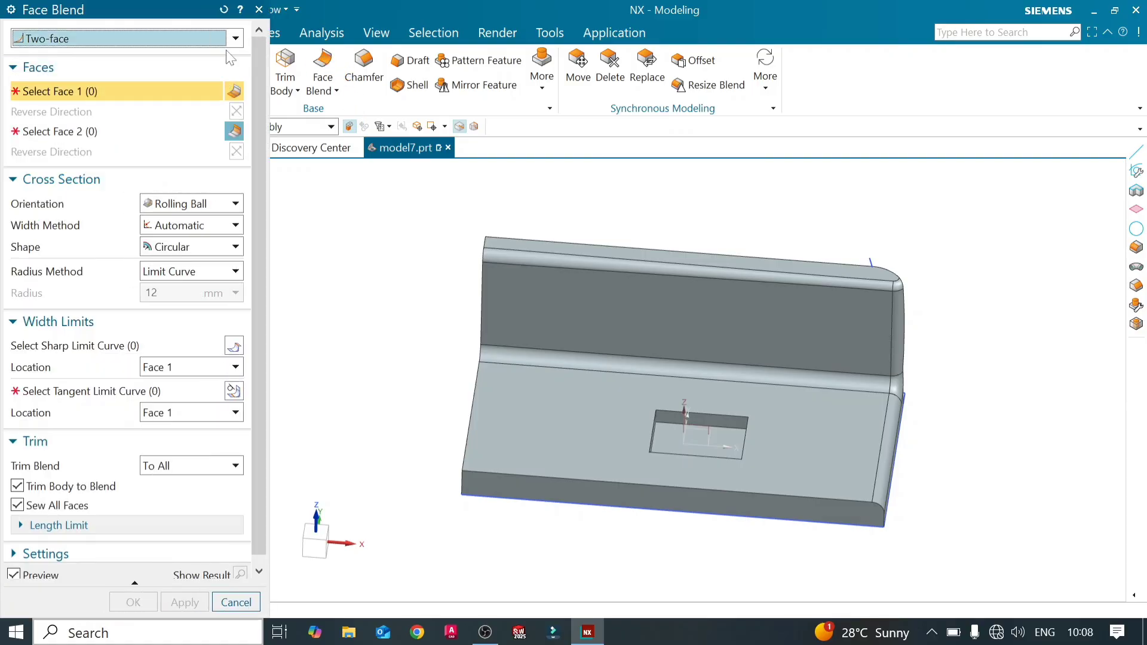
pyautogui.click(236, 44)
pyautogui.click(225, 72)
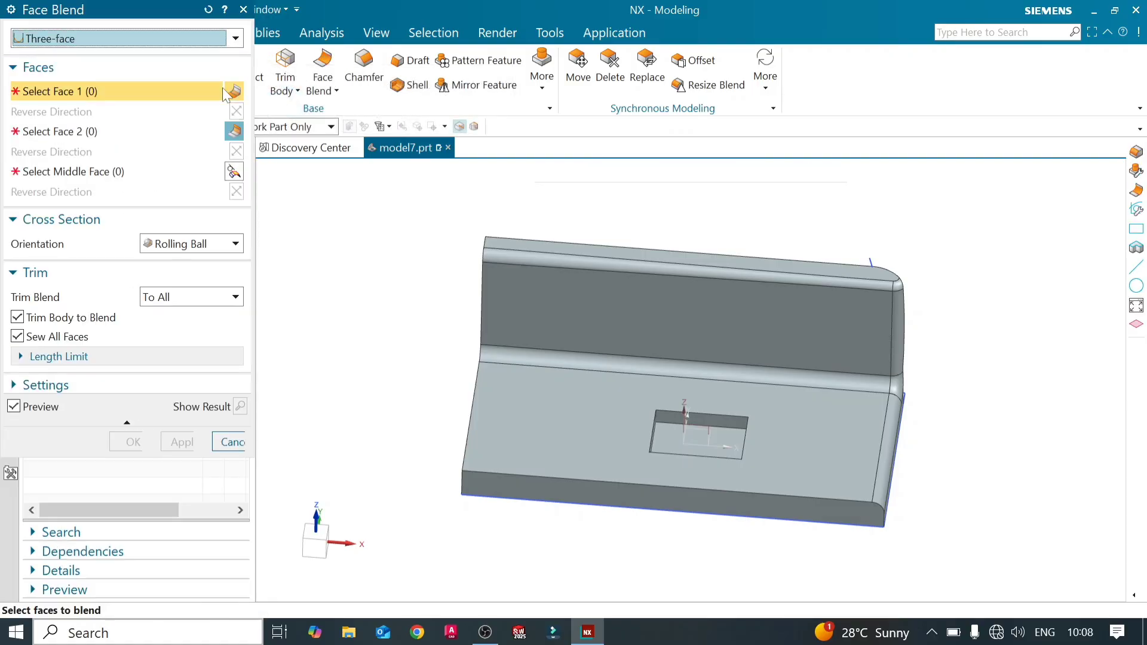
pyautogui.moveTo(605, 406); pyautogui.dragTo(535, 396, button='middle')
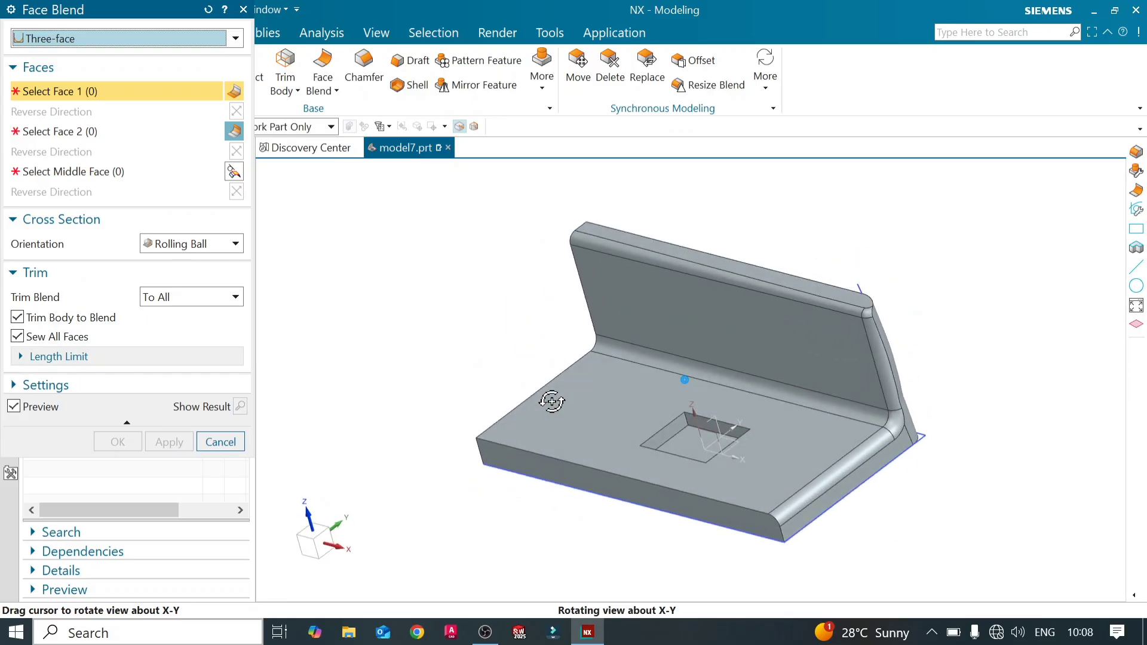
pyautogui.click(702, 424)
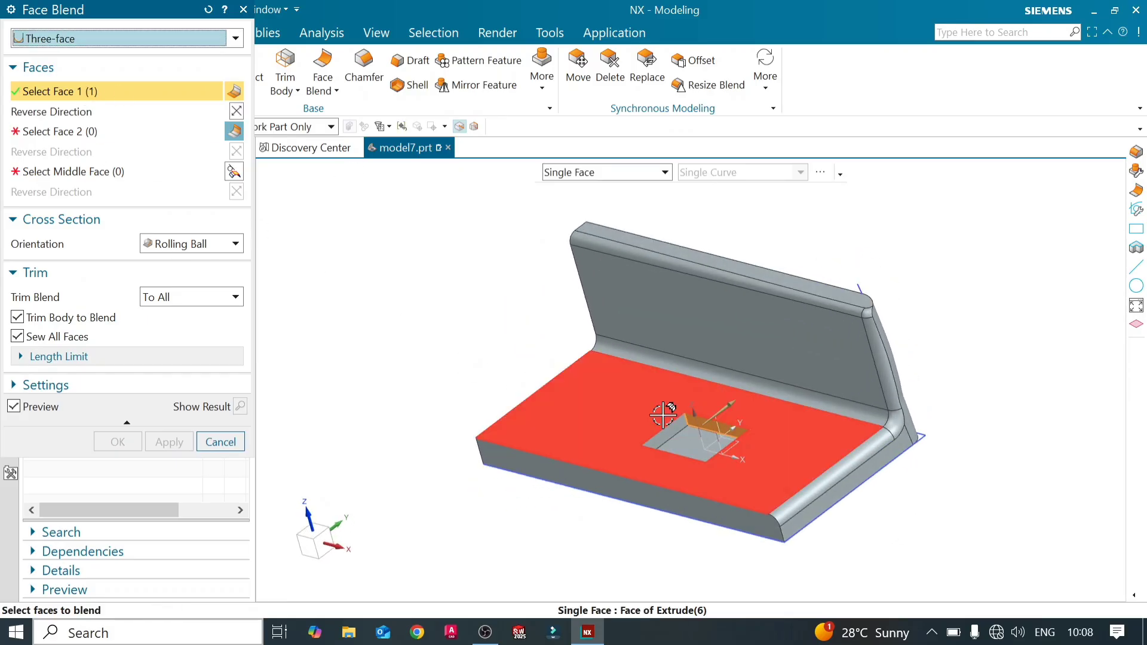
# - Select the cutout's opposite wall as Face 2 and the end wall farthest from the bracket's blended end as Middle Face
pyautogui.click(109, 134)
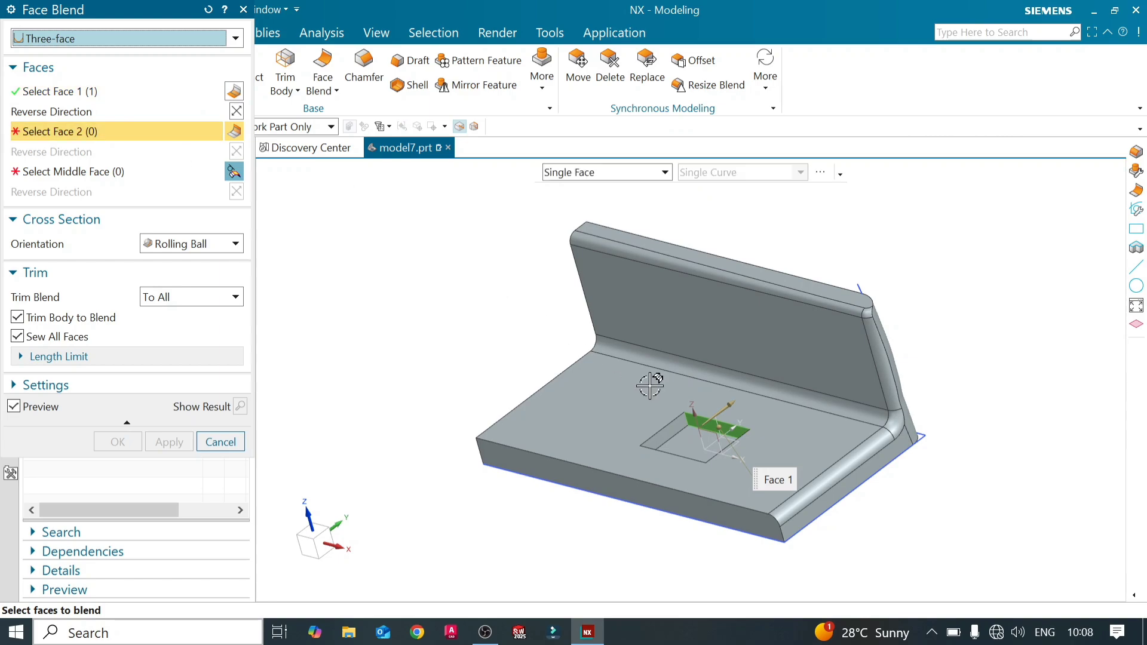
pyautogui.moveTo(646, 458); pyautogui.dragTo(598, 466, button='middle')
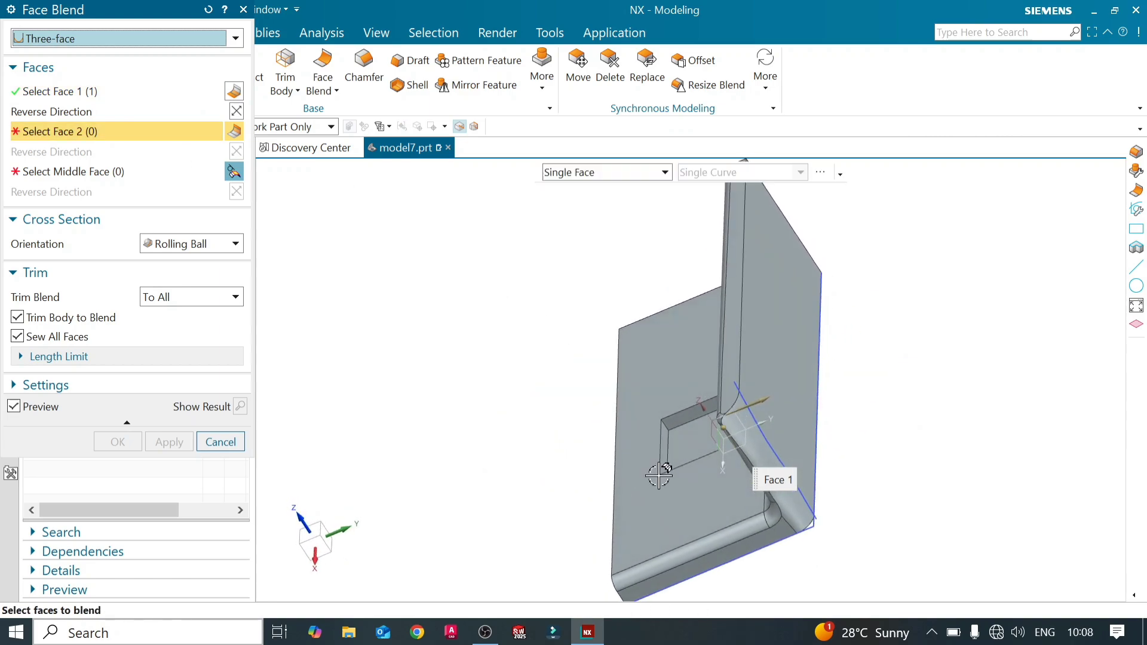
pyautogui.click(664, 446)
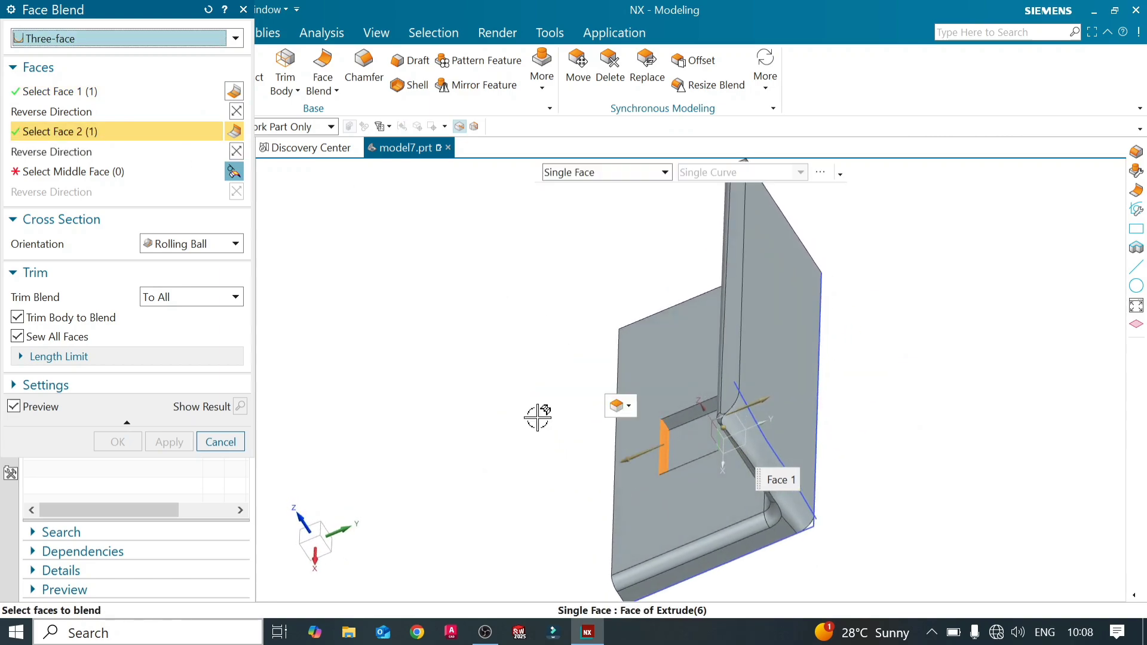
pyautogui.click(77, 172)
pyautogui.moveTo(478, 359); pyautogui.dragTo(525, 359, button='middle')
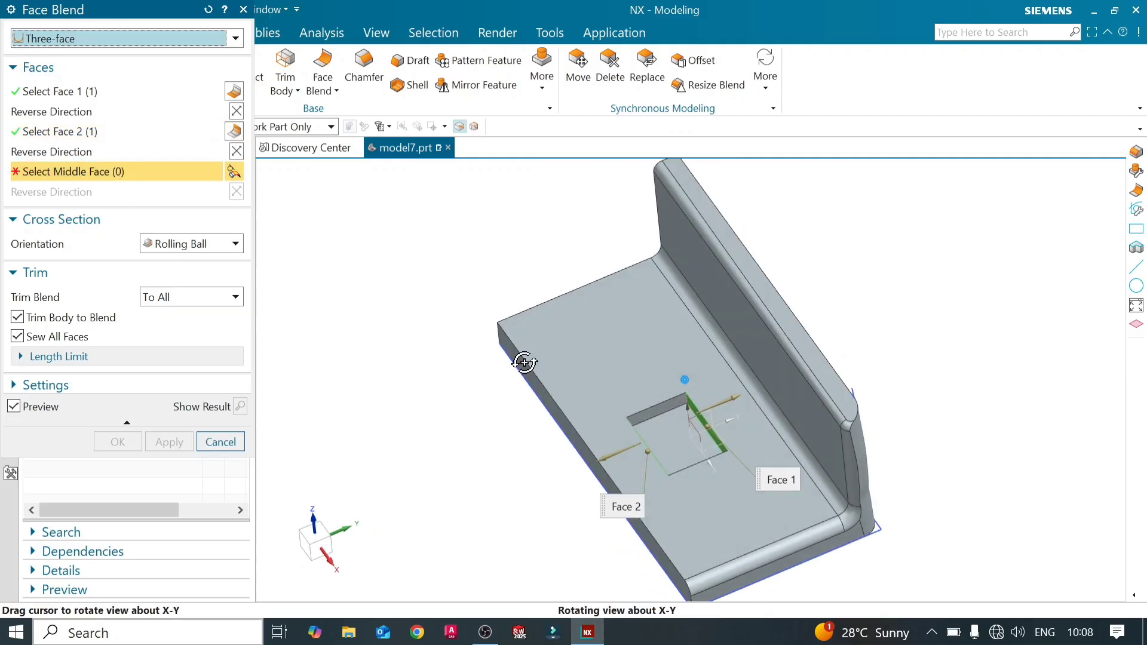
pyautogui.click(655, 411)
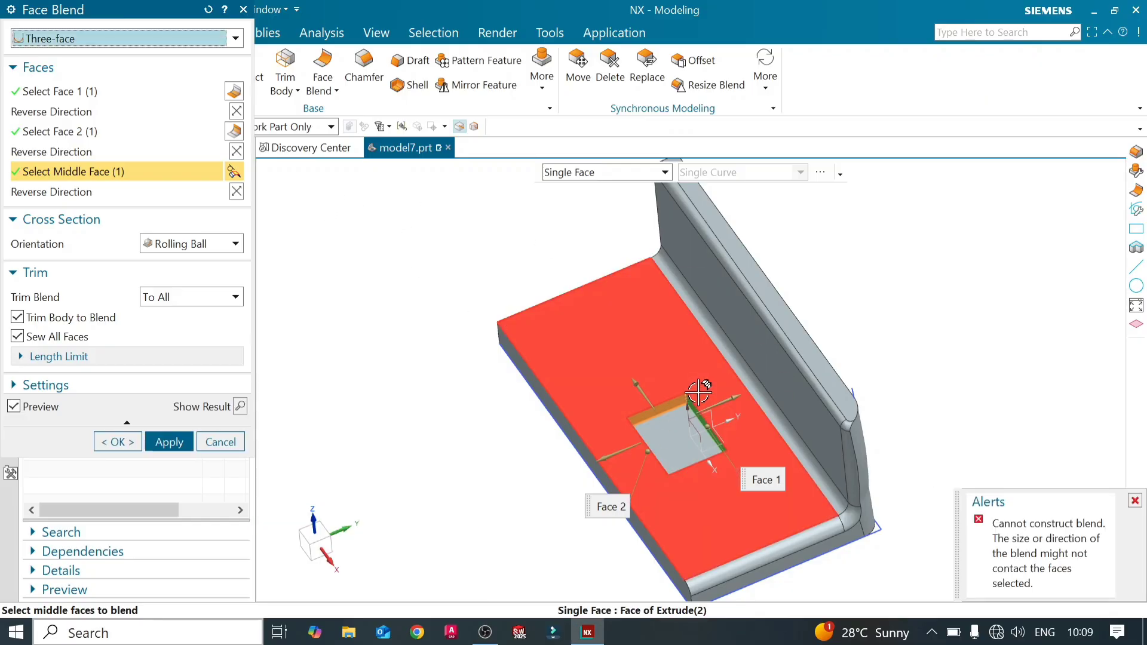
# - Reverse the directions of the middle face, Face 2 and Face 1 to point into the cutout, and preview the resulting blend
pyautogui.click(237, 191)
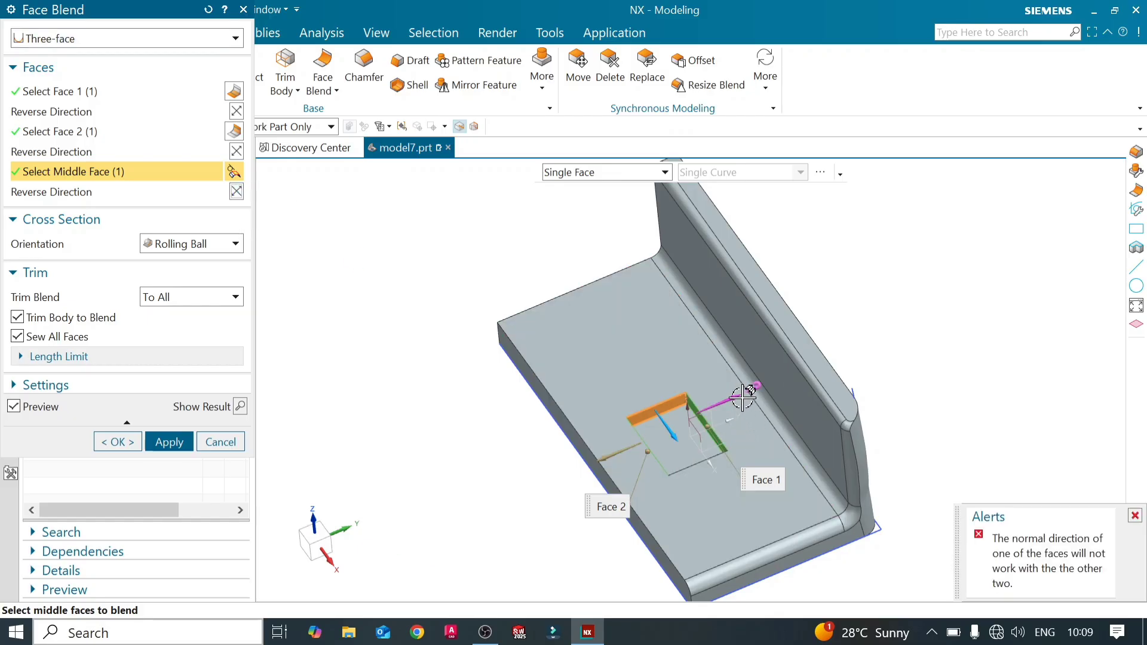
pyautogui.click(173, 135)
pyautogui.click(234, 148)
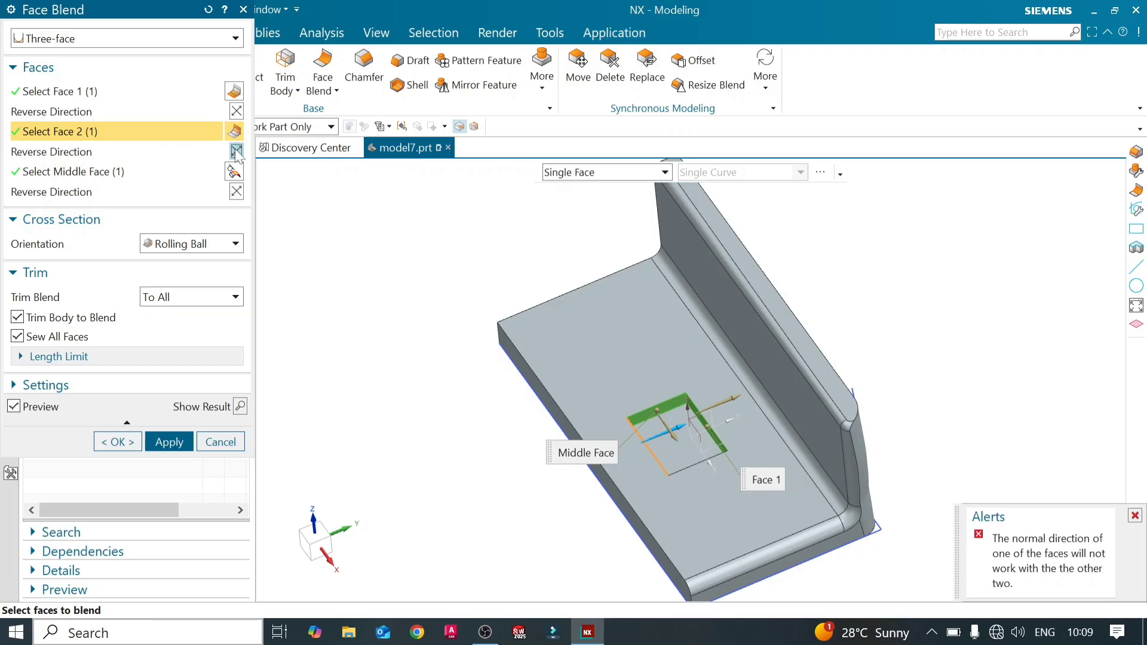
pyautogui.click(160, 93)
pyautogui.click(236, 111)
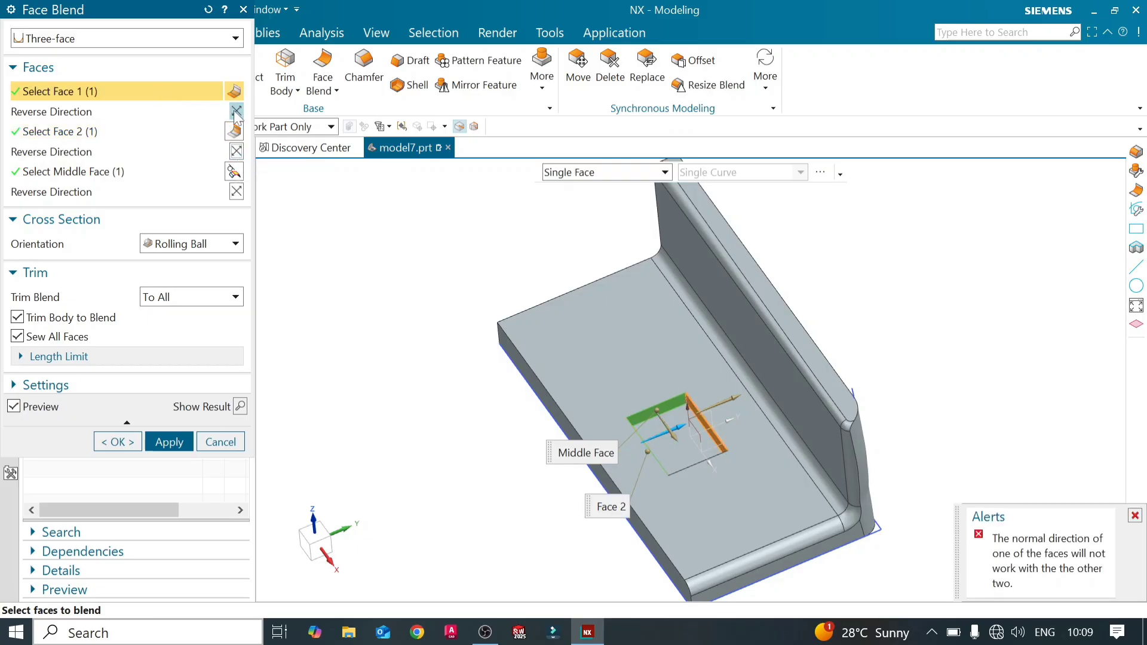
pyautogui.click(240, 406)
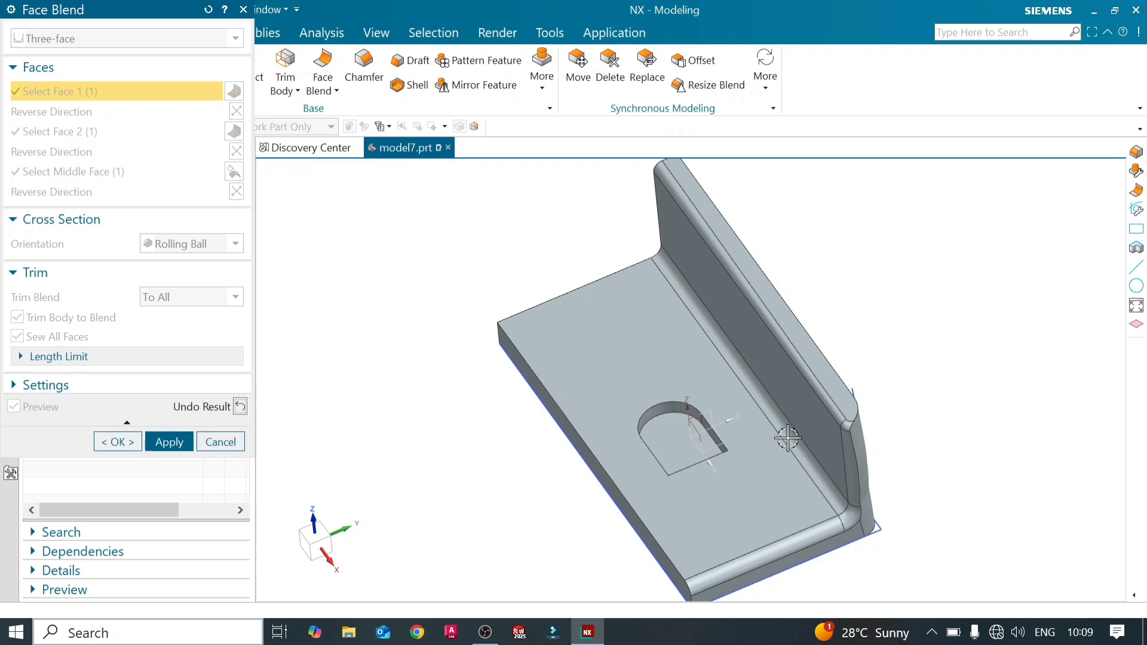
# - Inspect the cutout's rounded end from several angles and apply the three-face blend
pyautogui.scroll(3, 691, 423)
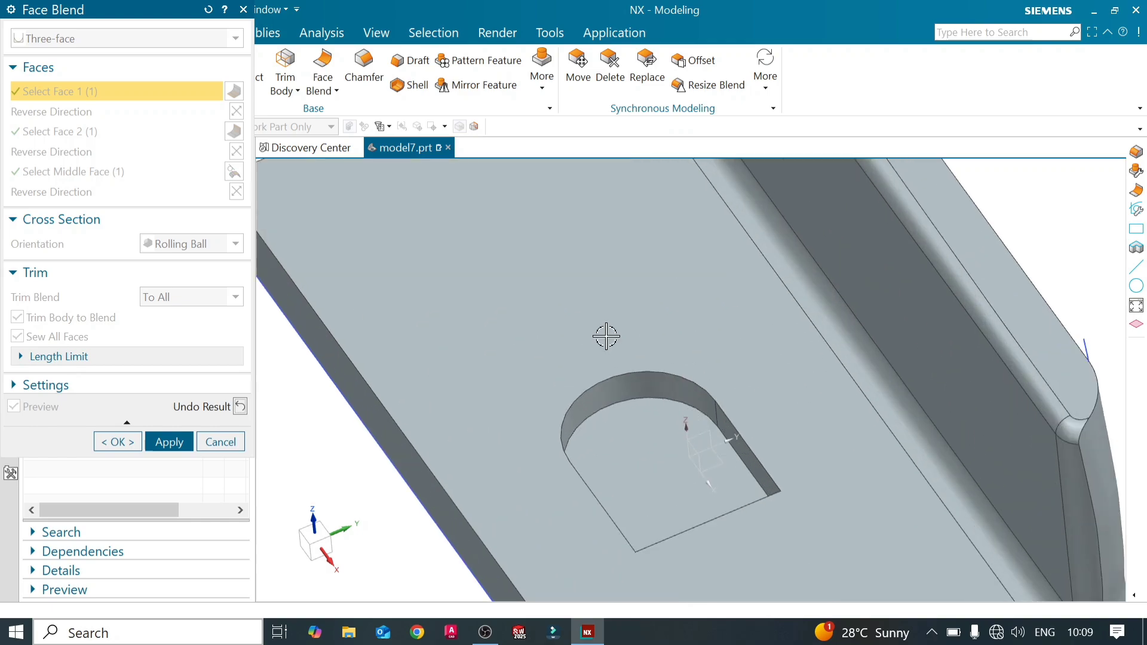
pyautogui.scroll(-1, 606, 337)
pyautogui.scroll(-2, 617, 365)
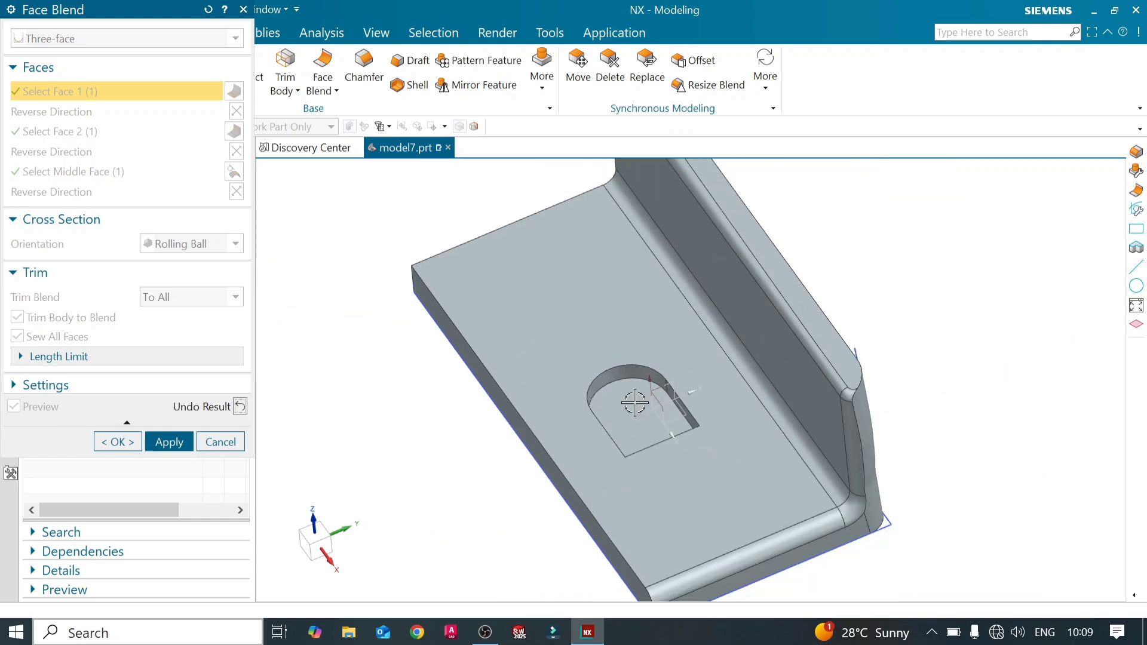
pyautogui.moveTo(640, 410); pyautogui.dragTo(725, 466, button='middle')
pyautogui.scroll(3, 679, 380)
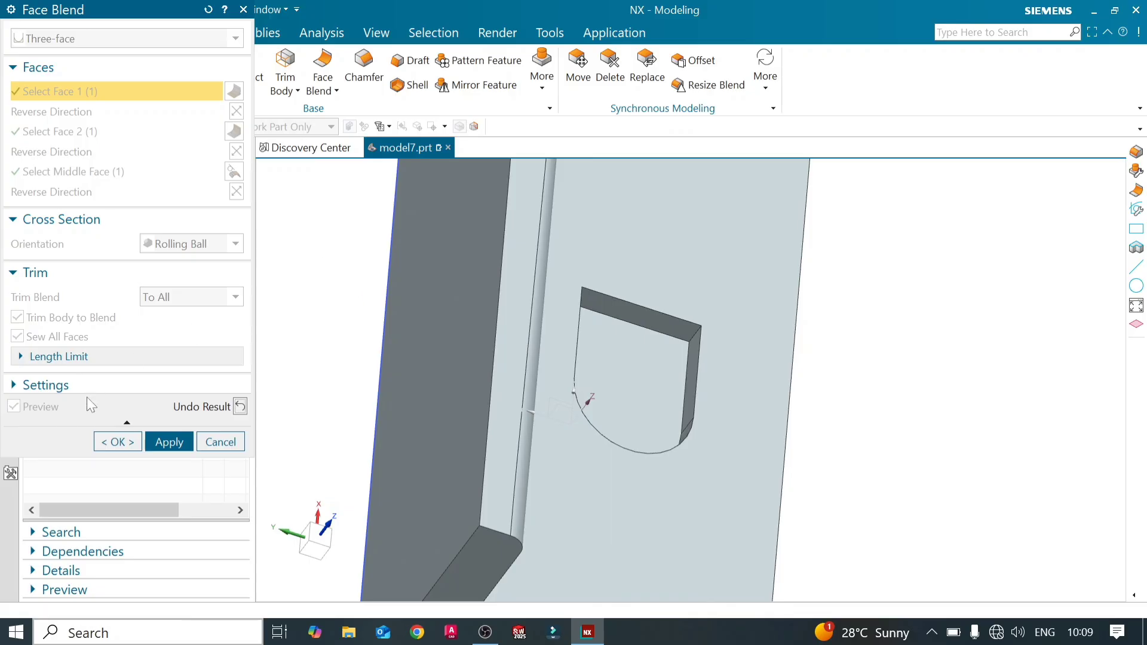
pyautogui.click(169, 442)
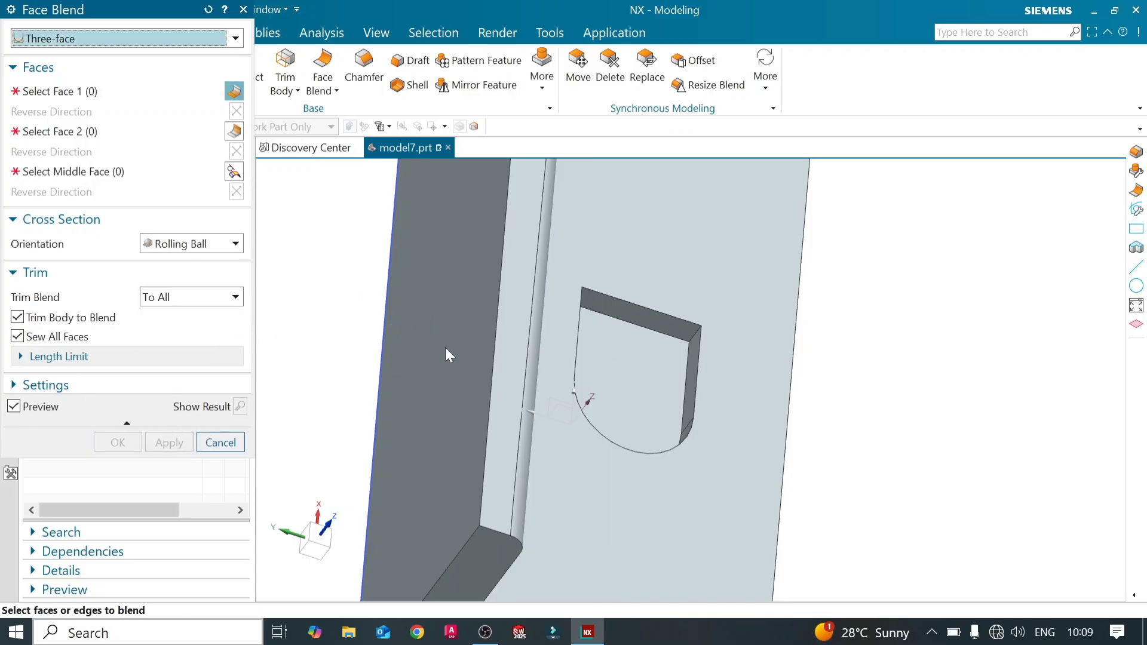
# - Select the cutout wall farthest from the upright as Face 1, reverse its direction into the cutout, and select the flat end wall as Middle Face
pyautogui.moveTo(653, 347)
pyautogui.mouseDown(button='middle')
pyautogui.moveTo(632, 333)
pyautogui.moveTo(643, 333)
pyautogui.mouseUp(button='middle')
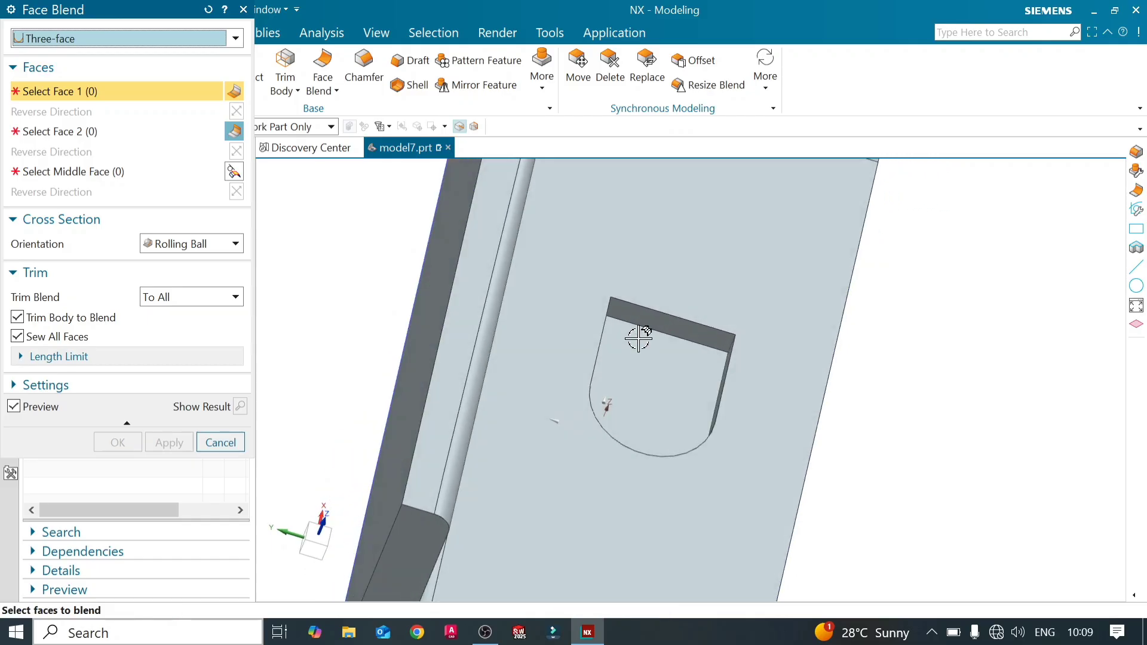
pyautogui.click(726, 358)
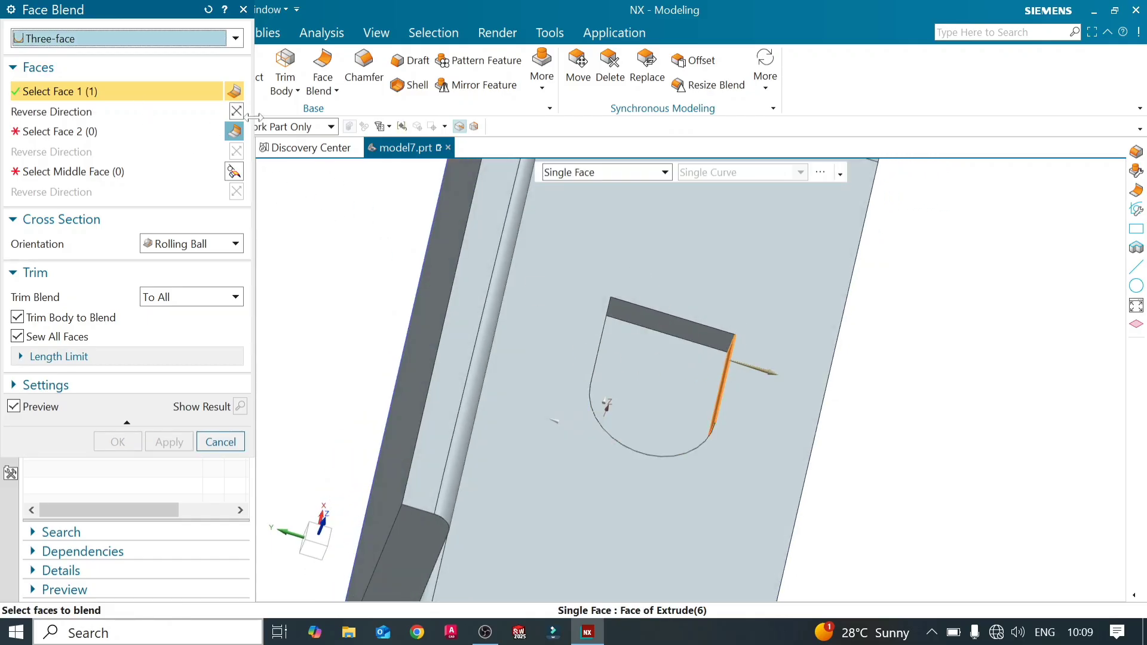
pyautogui.click(236, 114)
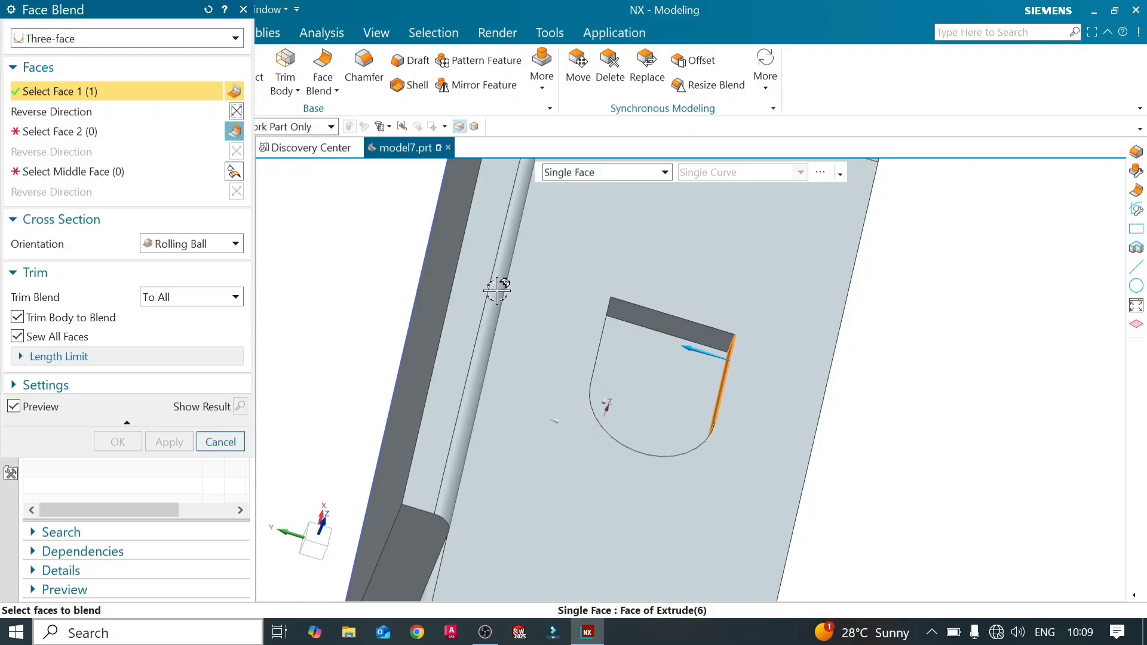
pyautogui.click(146, 172)
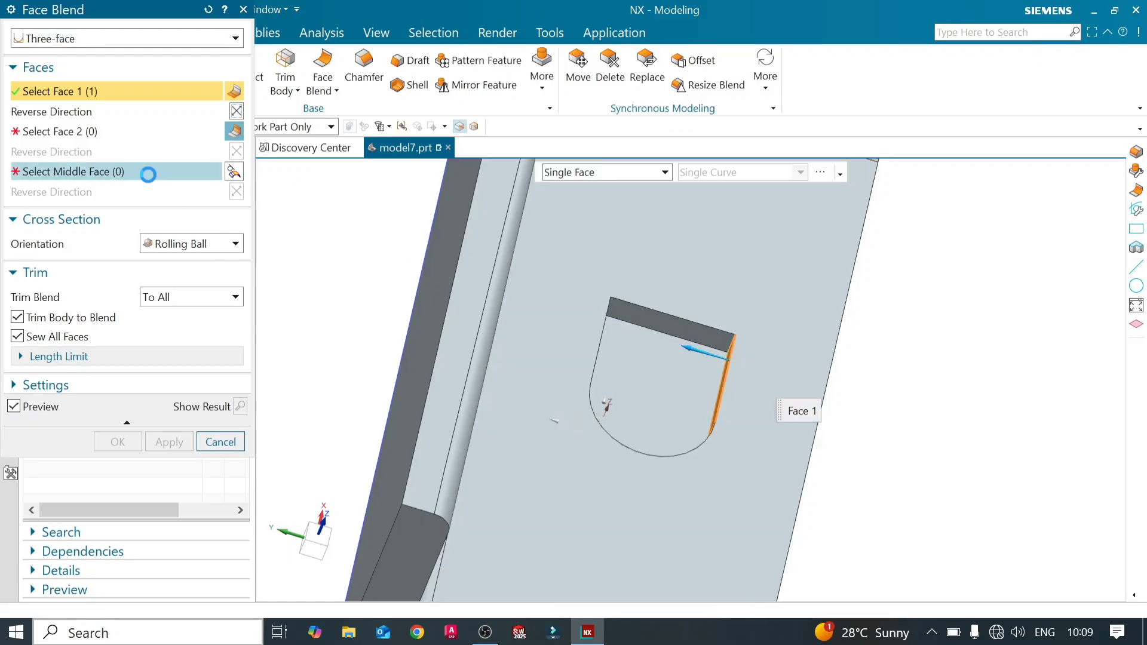
pyautogui.click(652, 315)
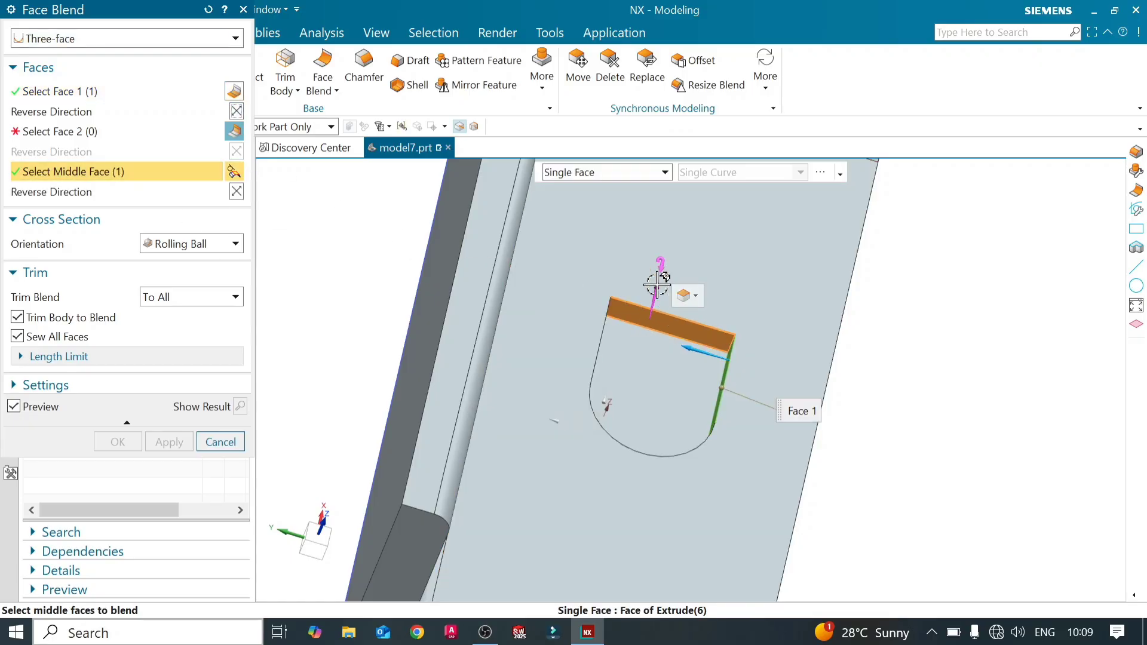
# - Select the cutout wall nearest the upright as Face 2 and reverse its direction to point into the cutout
pyautogui.moveTo(568, 404); pyautogui.dragTo(550, 405, button='middle')
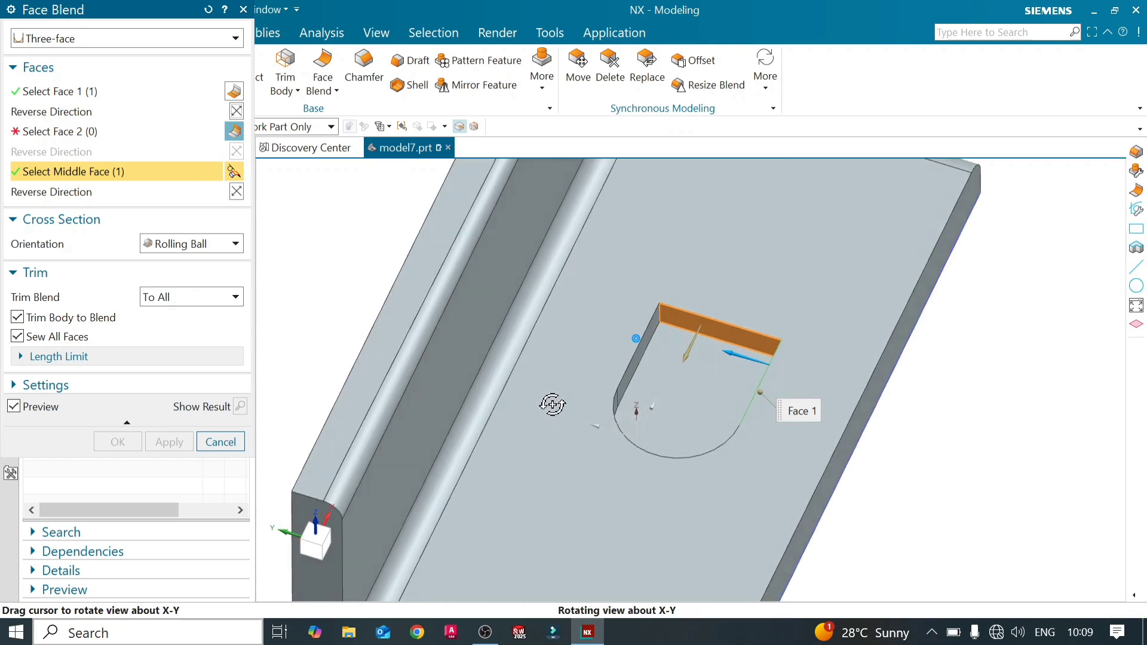
pyautogui.click(125, 131)
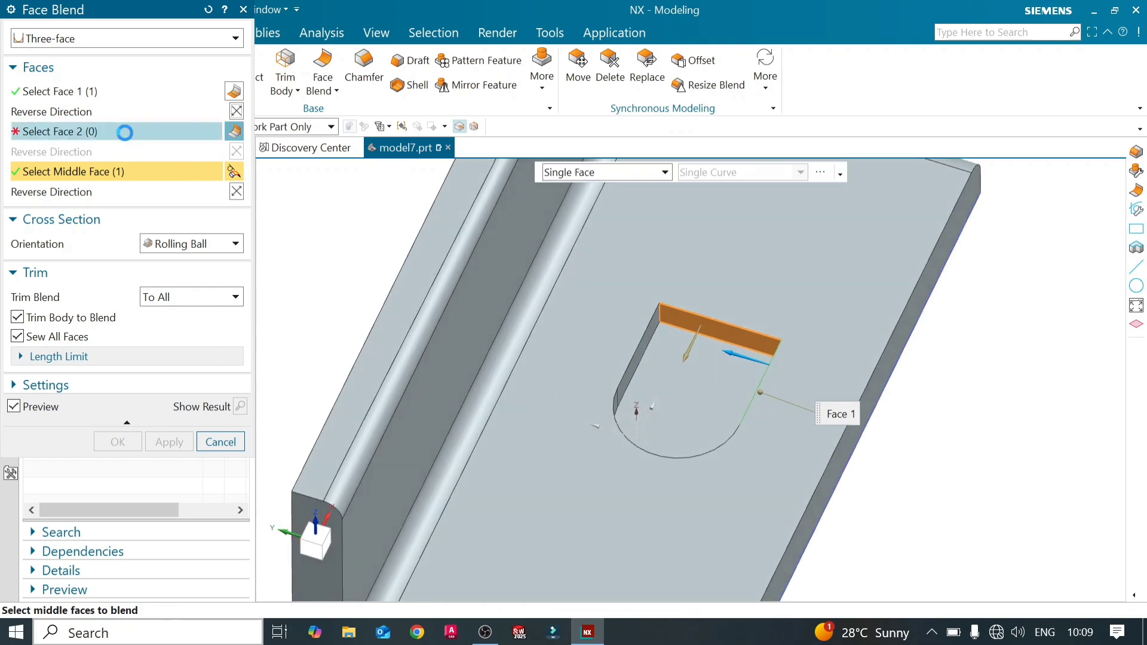
pyautogui.click(648, 328)
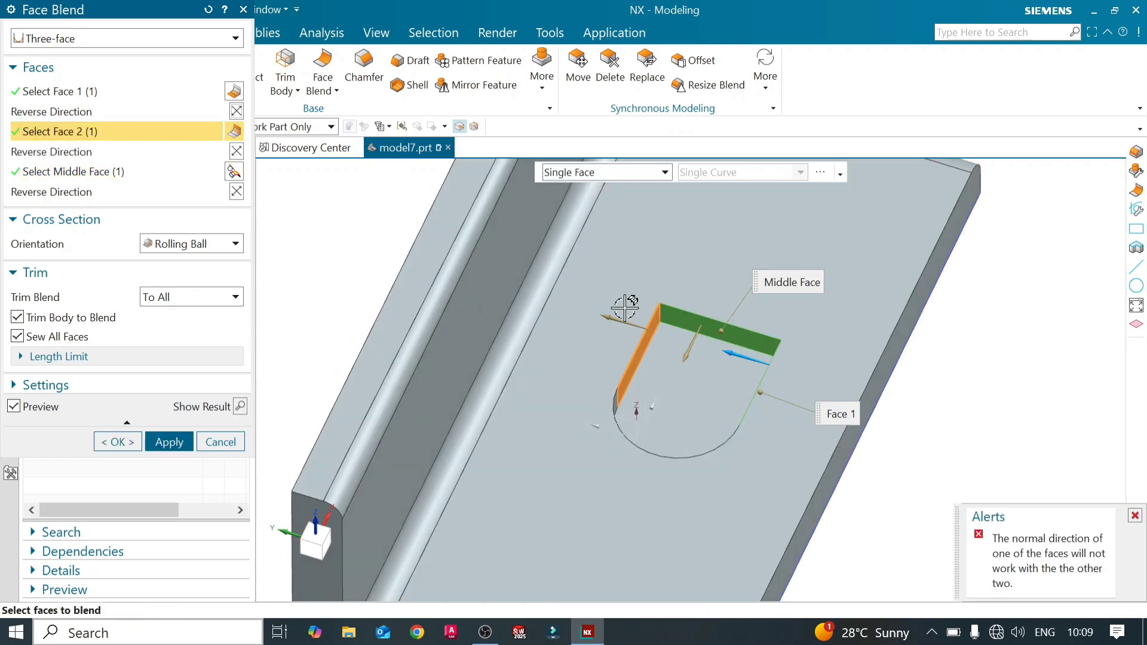
pyautogui.doubleClick(609, 313)
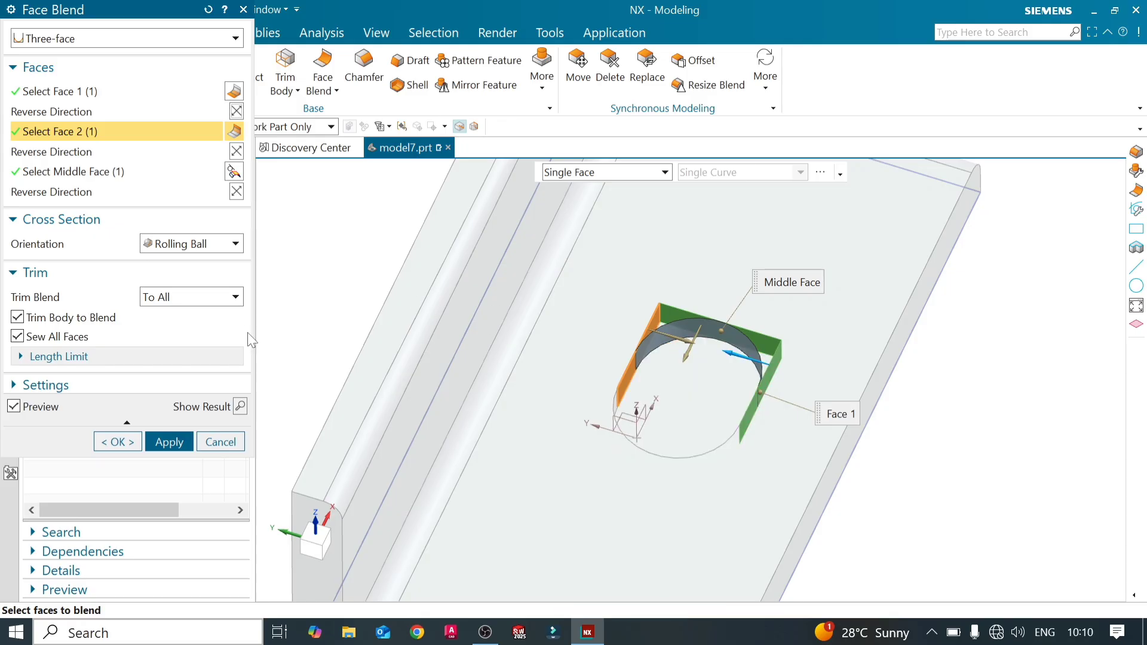
# - Apply the three-face blend on the cutout's remaining flat end and inspect the rounded slot
pyautogui.click(241, 408)
pyautogui.moveTo(558, 486); pyautogui.dragTo(553, 405, button='middle')
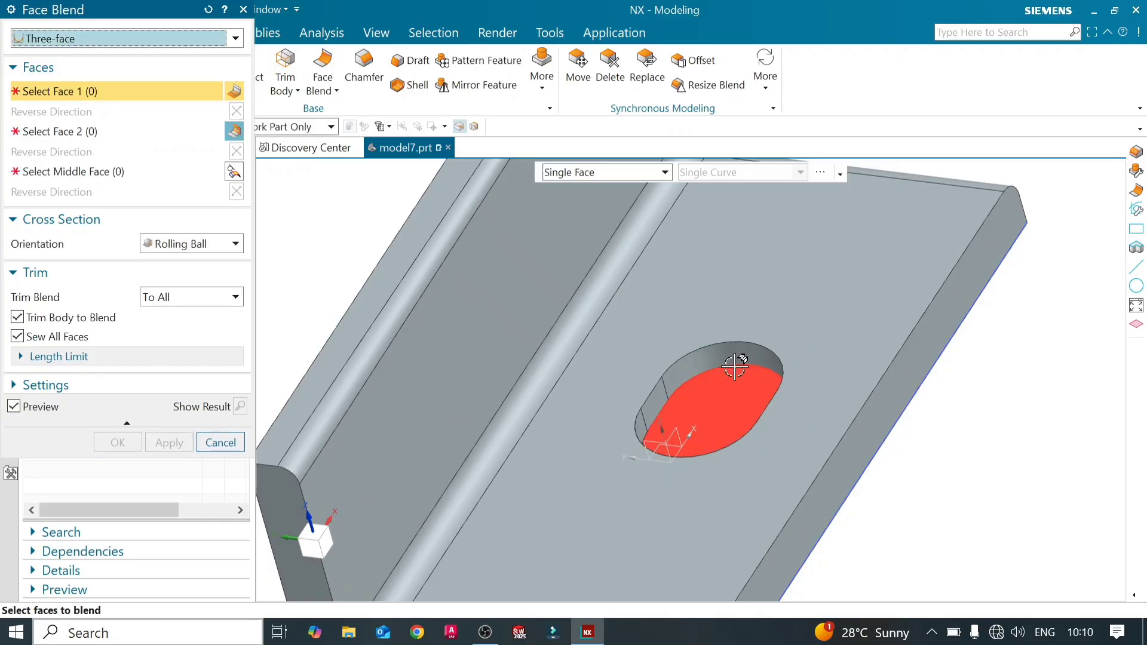
pyautogui.moveTo(636, 338); pyautogui.dragTo(597, 418, button='middle')
pyautogui.scroll(-2, 677, 356)
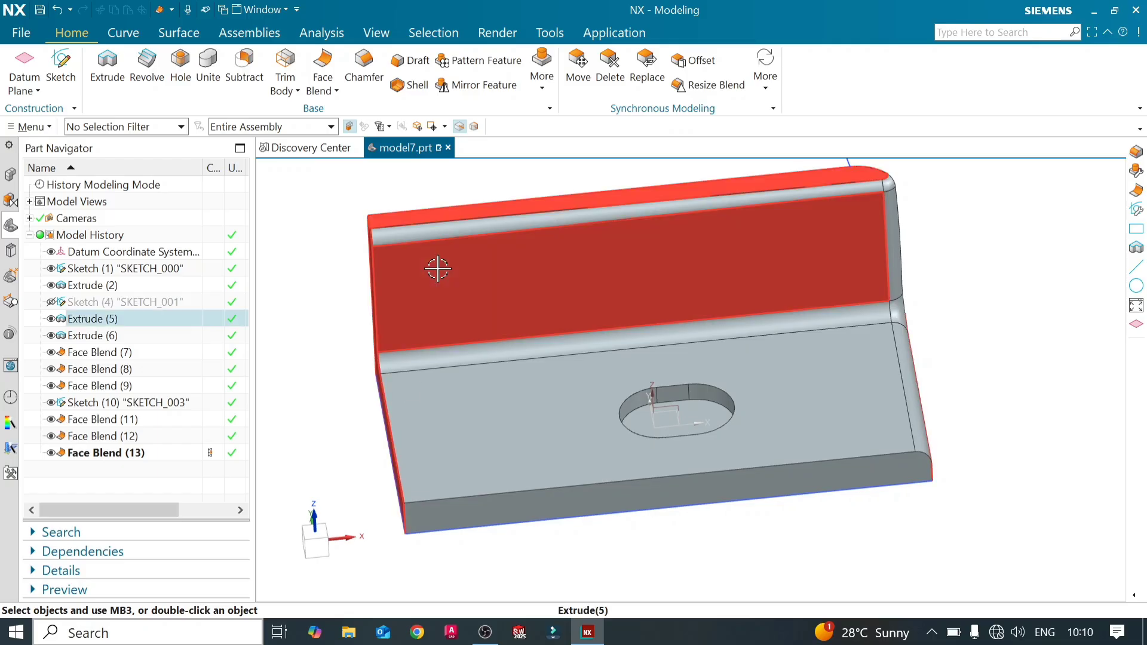
# - Set up an Offset and Angle chamfer on the base plate's upper short-end edge with distance 5 mm and angle 45°, and show the result
pyautogui.click(375, 72)
pyautogui.moveTo(460, 385); pyautogui.dragTo(464, 410, button='middle')
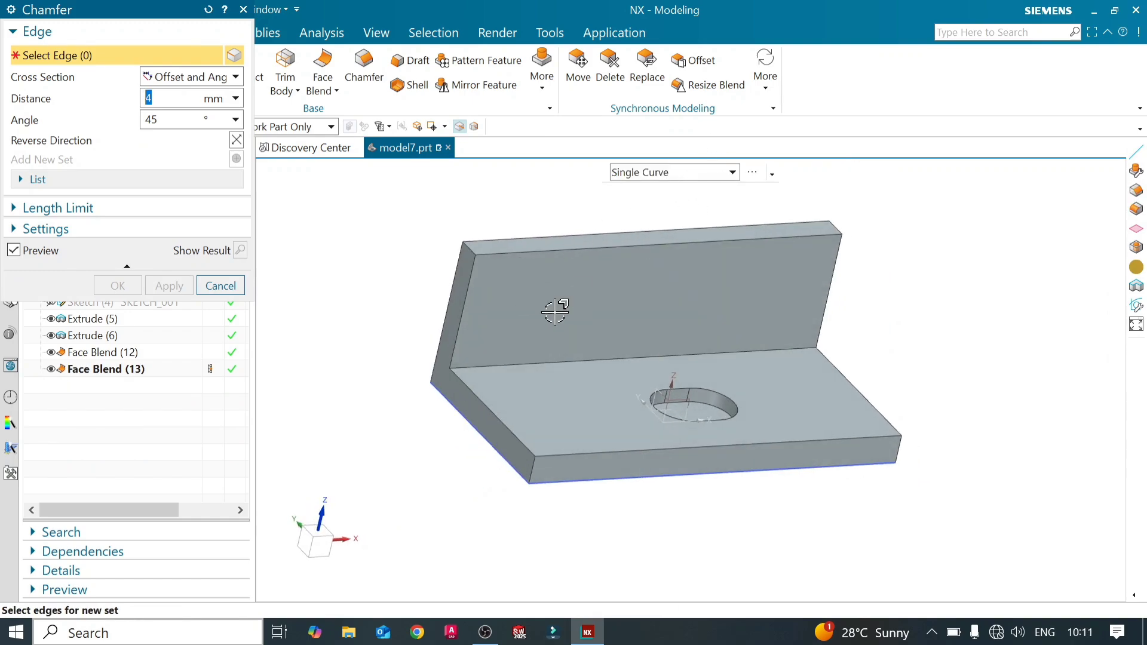
pyautogui.click(478, 426)
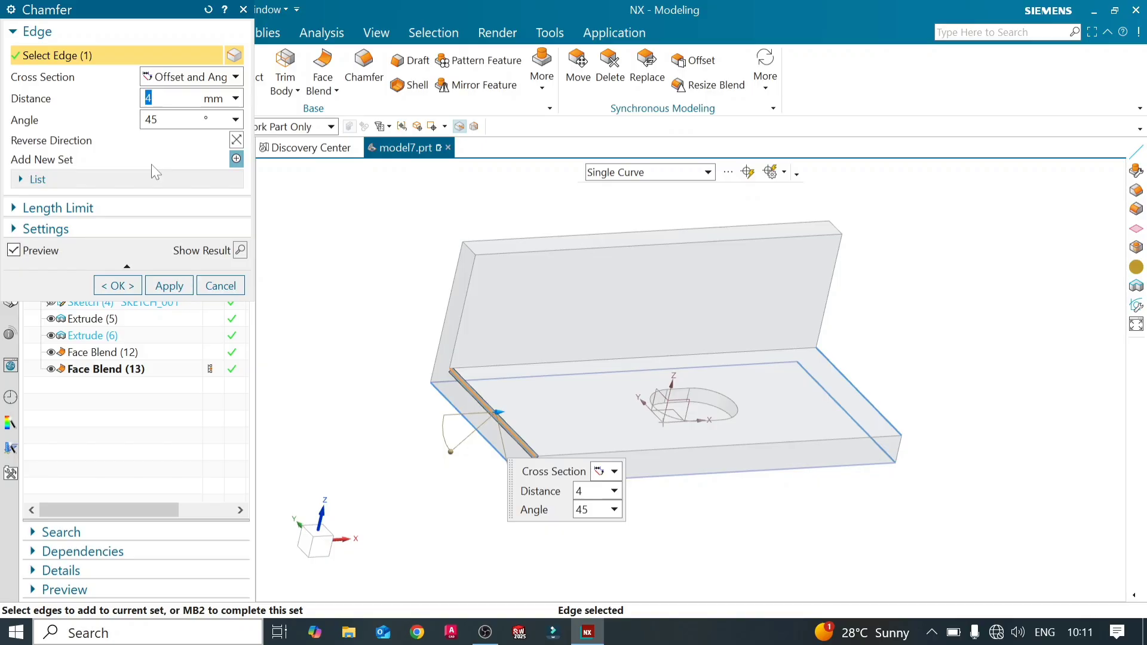
pyautogui.write('5')
pyautogui.press('Tab')
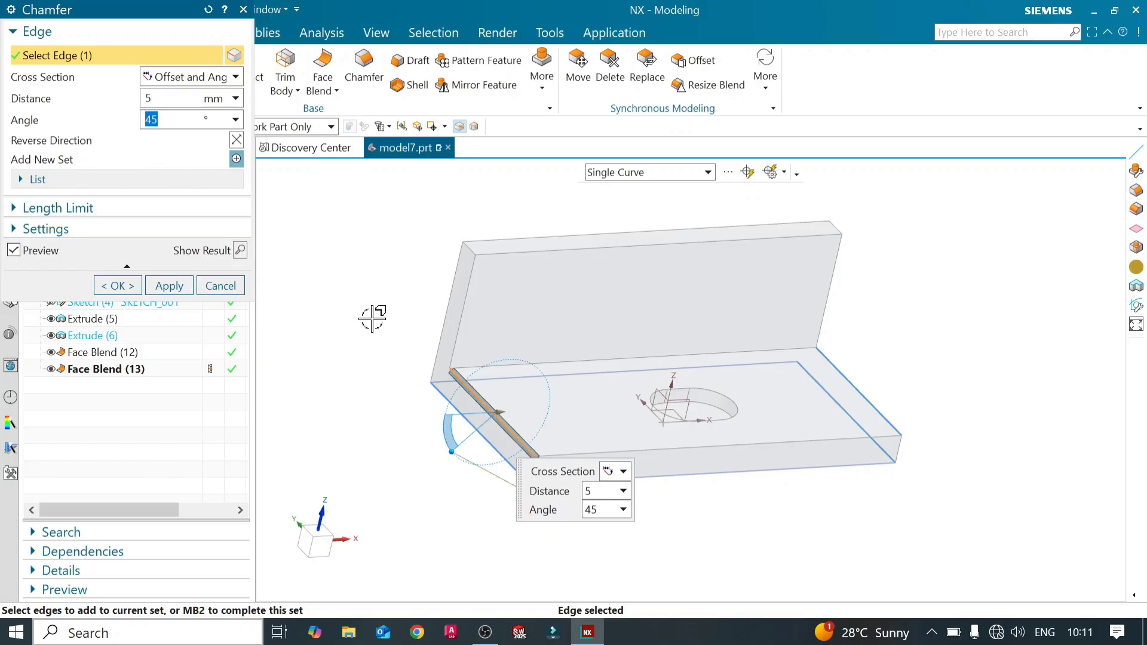
pyautogui.click(181, 287)
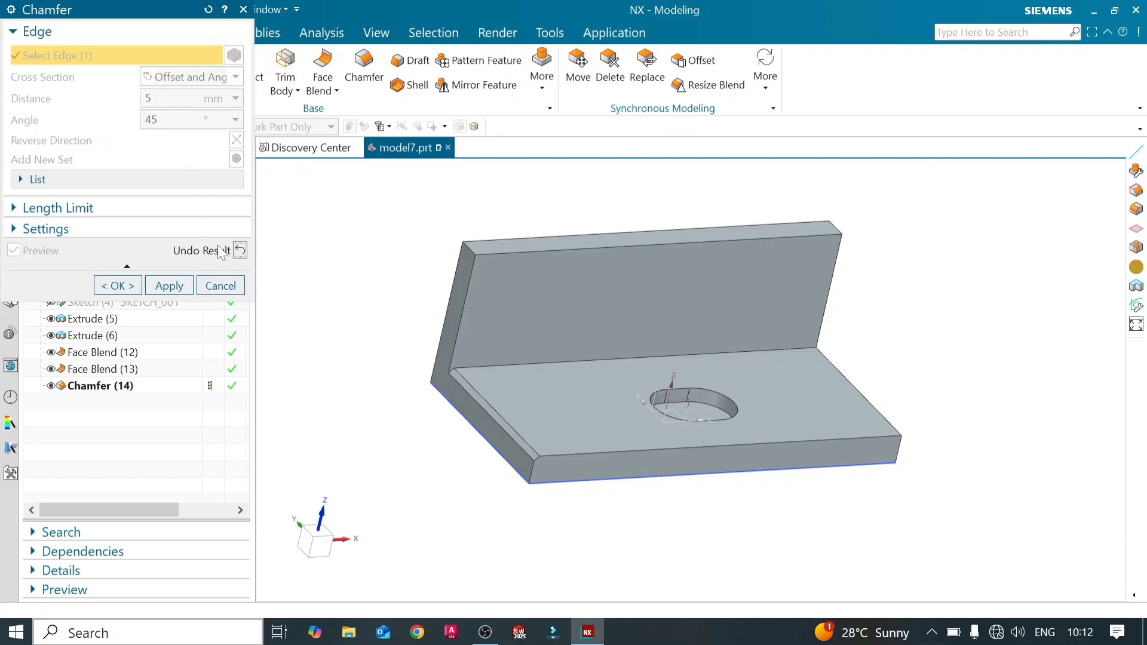
# - Try a 10 mm distance for the short-end chamfer and inspect its result up close
pyautogui.click(240, 250)
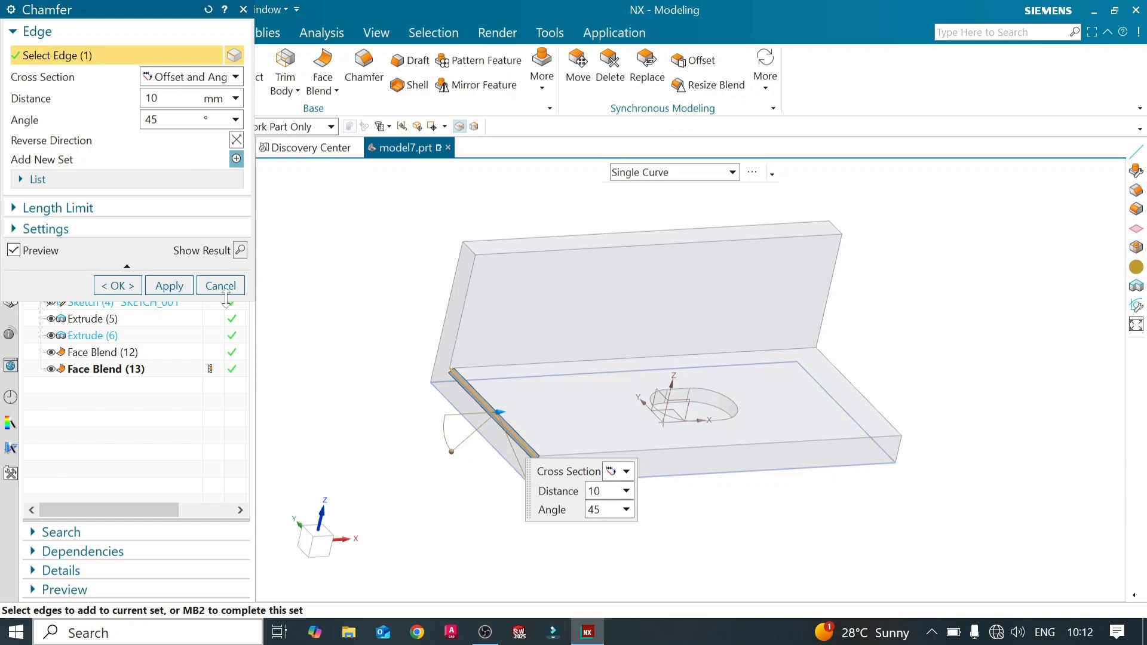
pyautogui.click(241, 252)
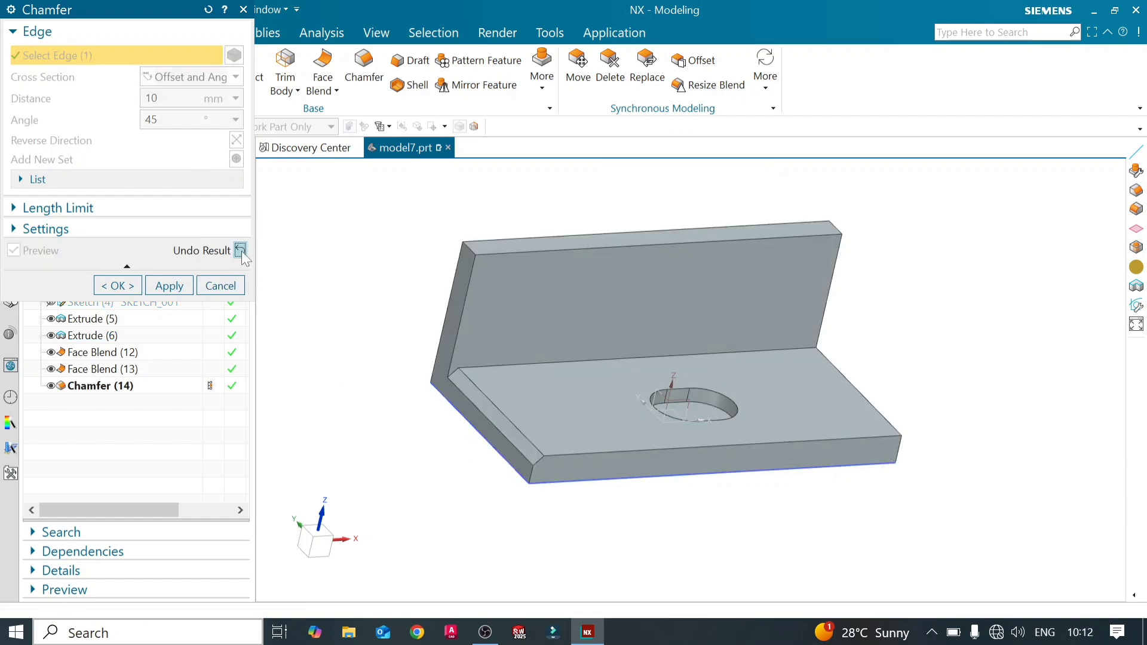
pyautogui.scroll(3, 493, 409)
pyautogui.scroll(-1, 493, 407)
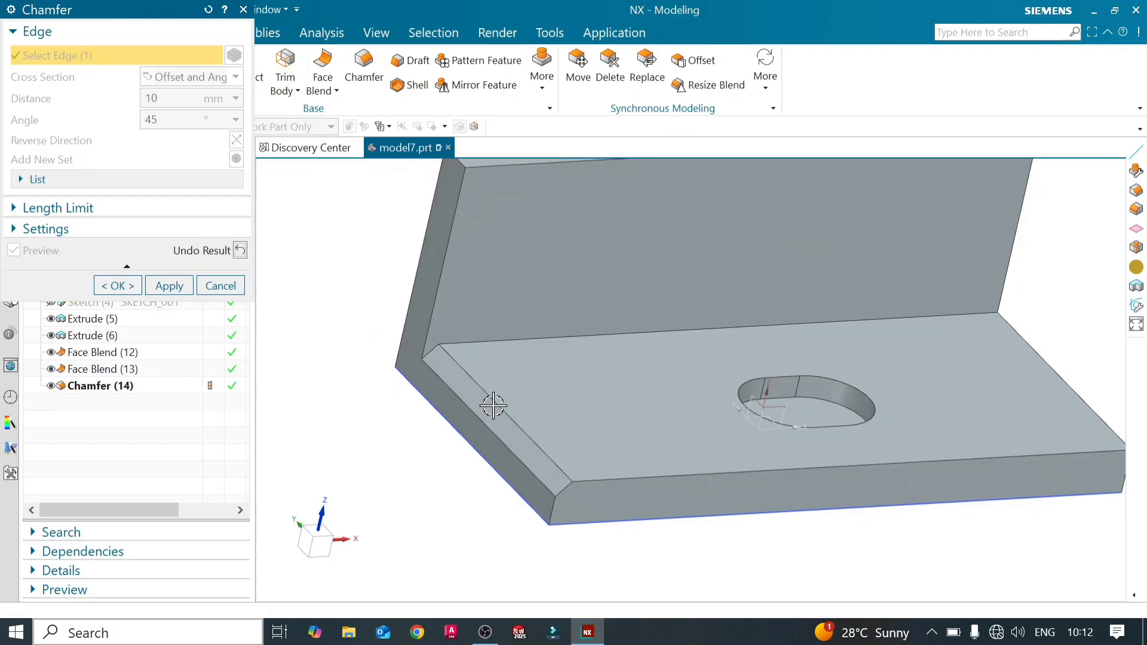
pyautogui.scroll(-1, 493, 407)
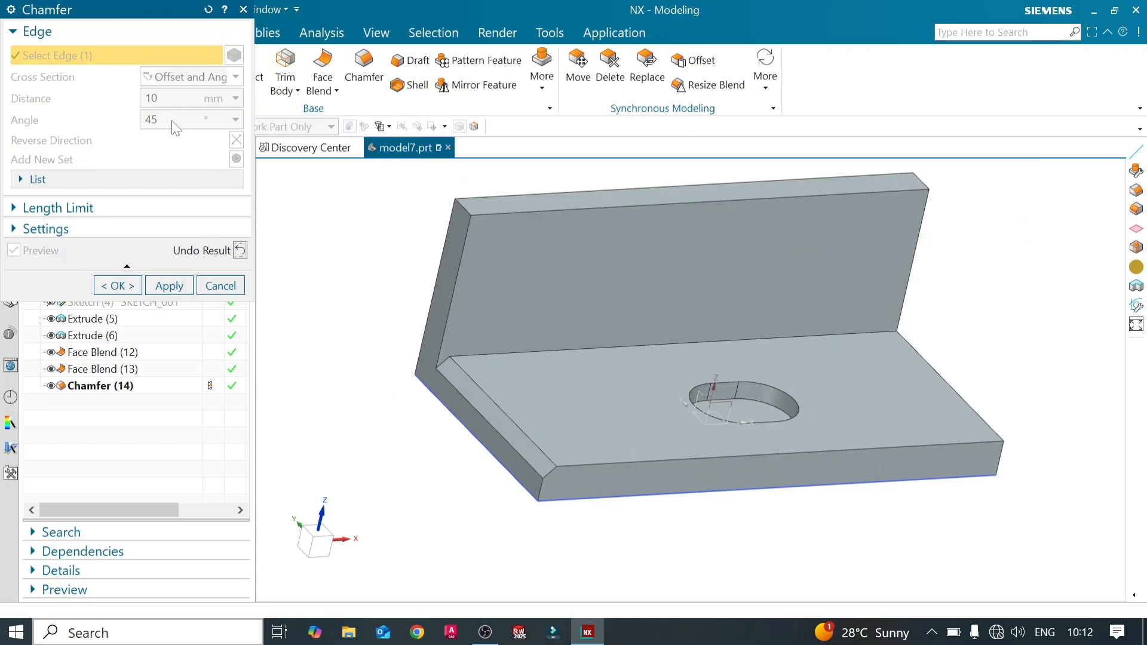
pyautogui.click(240, 250)
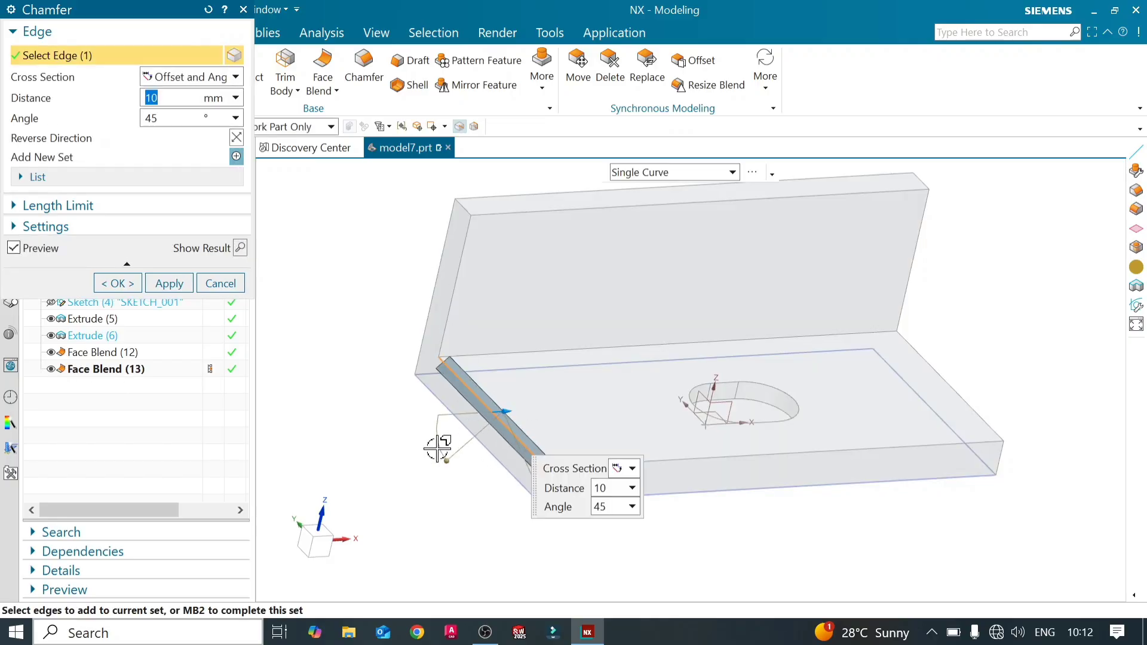
# - Adjust the short-end chamfer to an angle of 41° and a distance of 20 mm using its handles in the model
pyautogui.moveTo(440, 455); pyautogui.dragTo(467, 439)
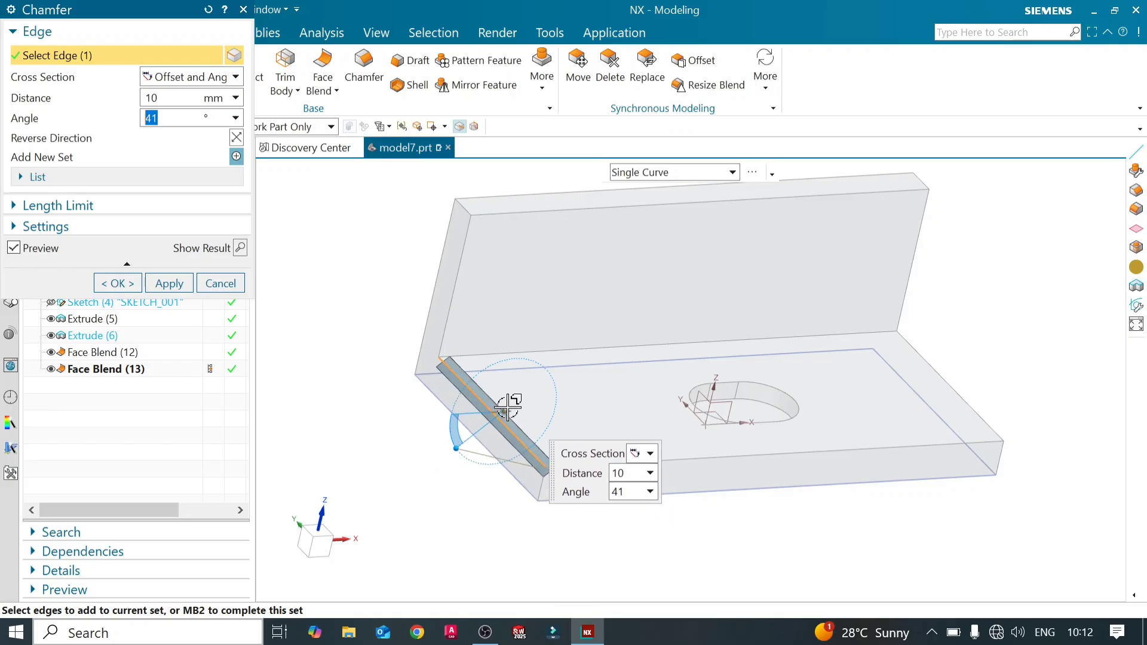
pyautogui.moveTo(505, 410); pyautogui.dragTo(517, 410)
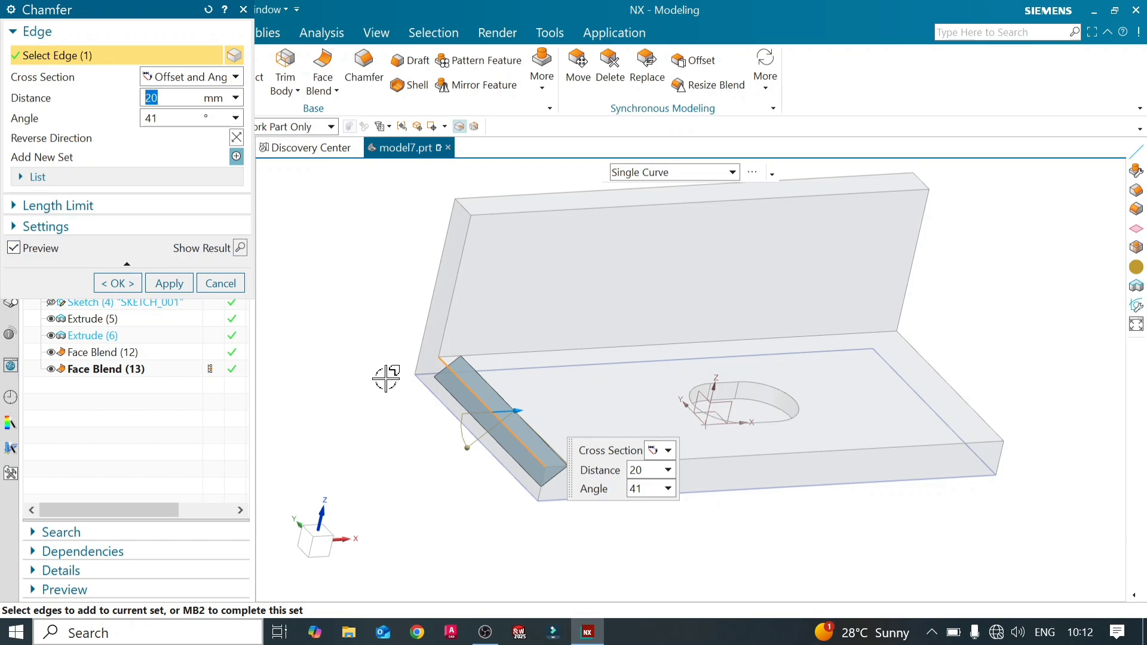
pyautogui.moveTo(373, 373); pyautogui.dragTo(360, 362, button='middle')
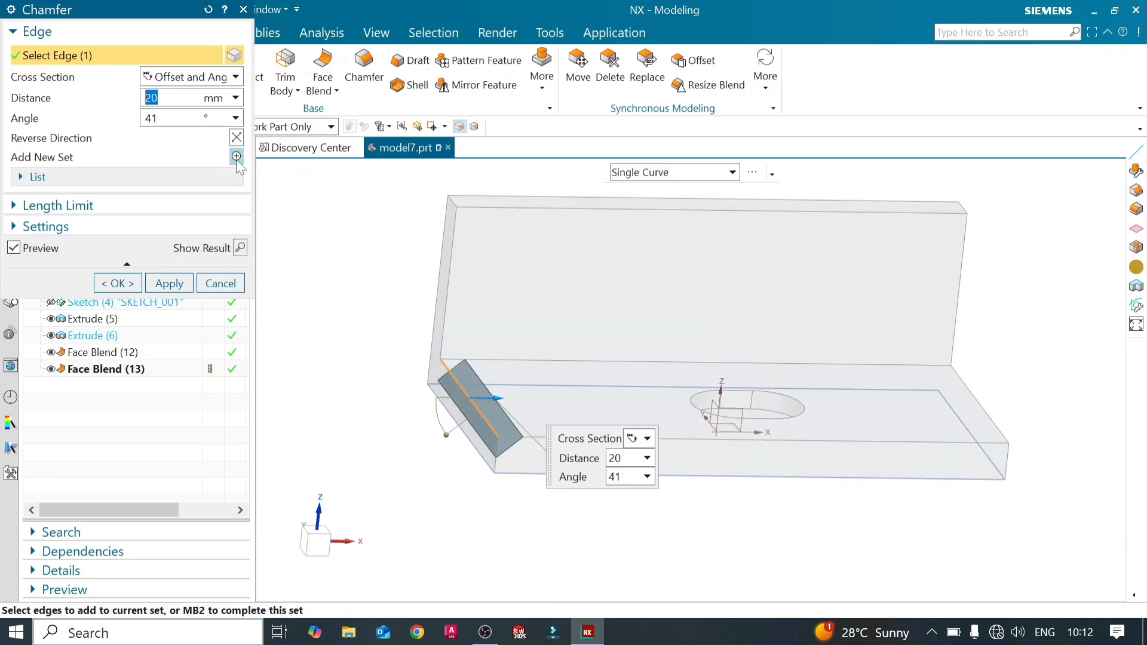
# - Reverse the short-end chamfer's direction back and forth to compare both orientations, and apply the chamfer
pyautogui.click(237, 139)
pyautogui.click(236, 139)
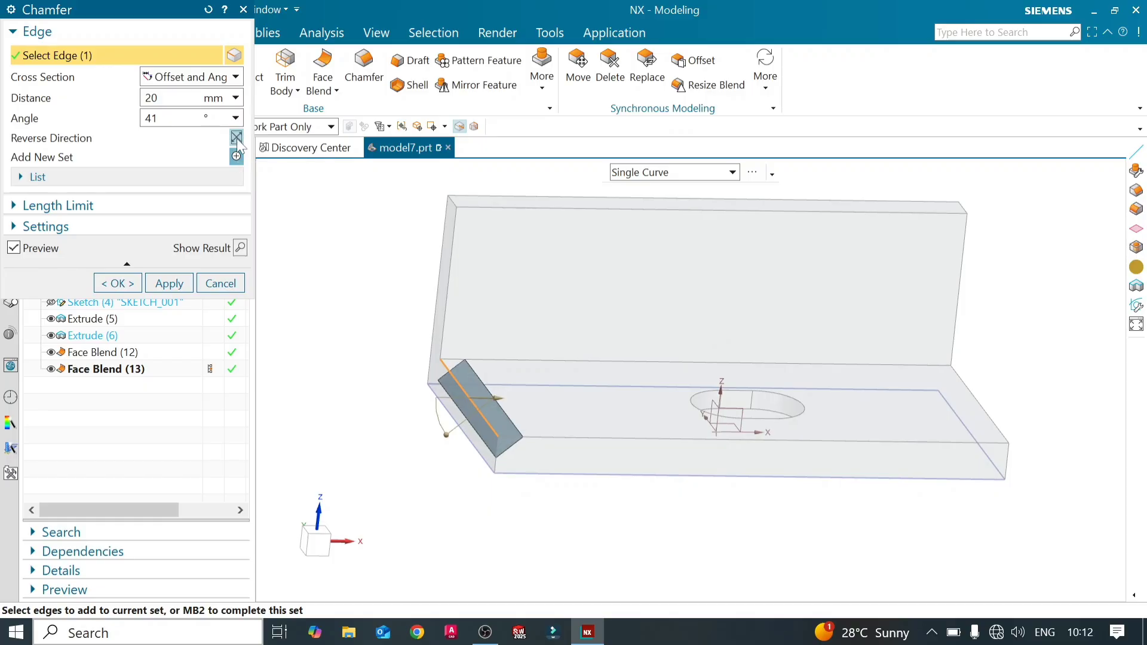
pyautogui.click(237, 139)
pyautogui.click(236, 139)
pyautogui.click(237, 139)
pyautogui.click(237, 139)
pyautogui.click(181, 286)
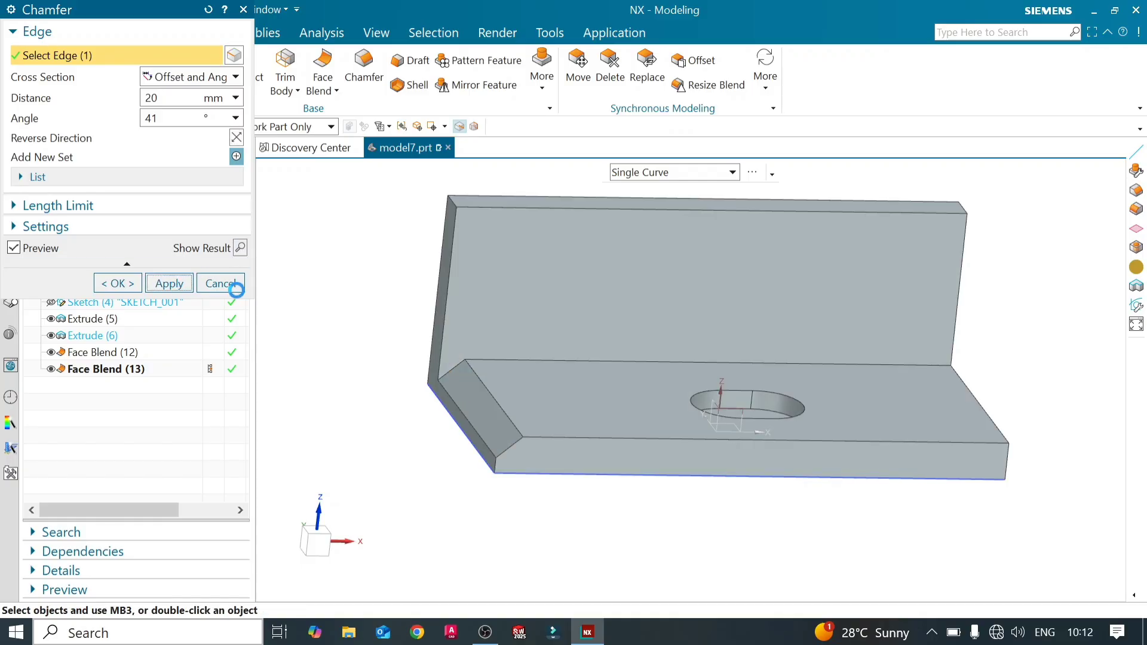
# - Apply a Symmetric chamfer of 10 mm to the base plate's long upper edge opposite the upright
pyautogui.click(236, 76)
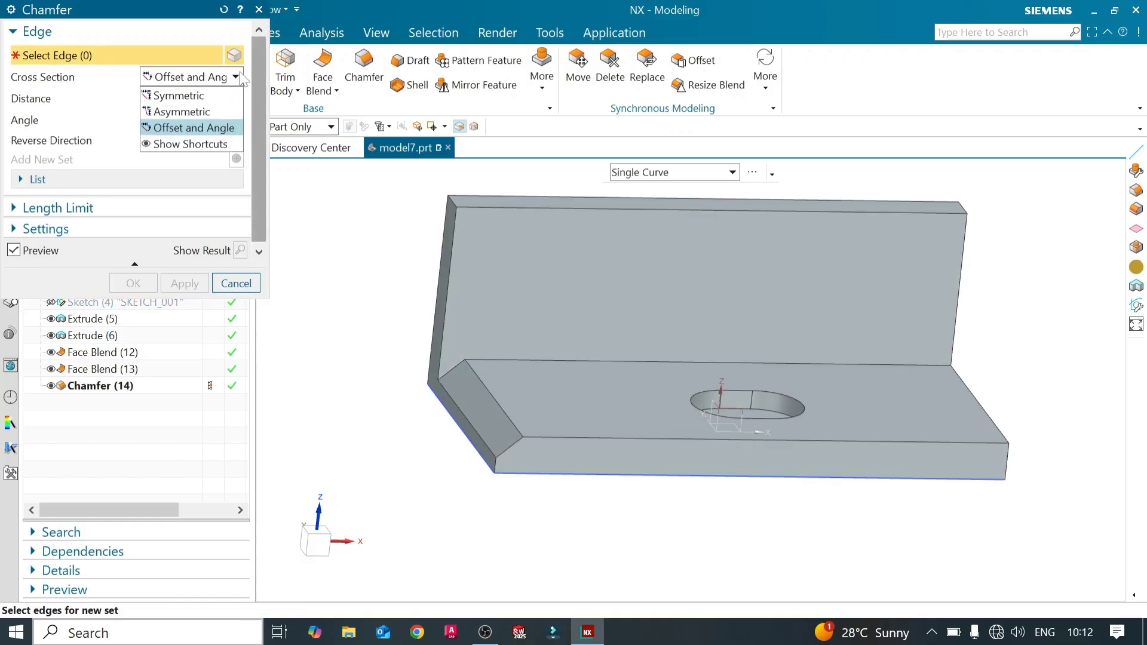
pyautogui.click(182, 92)
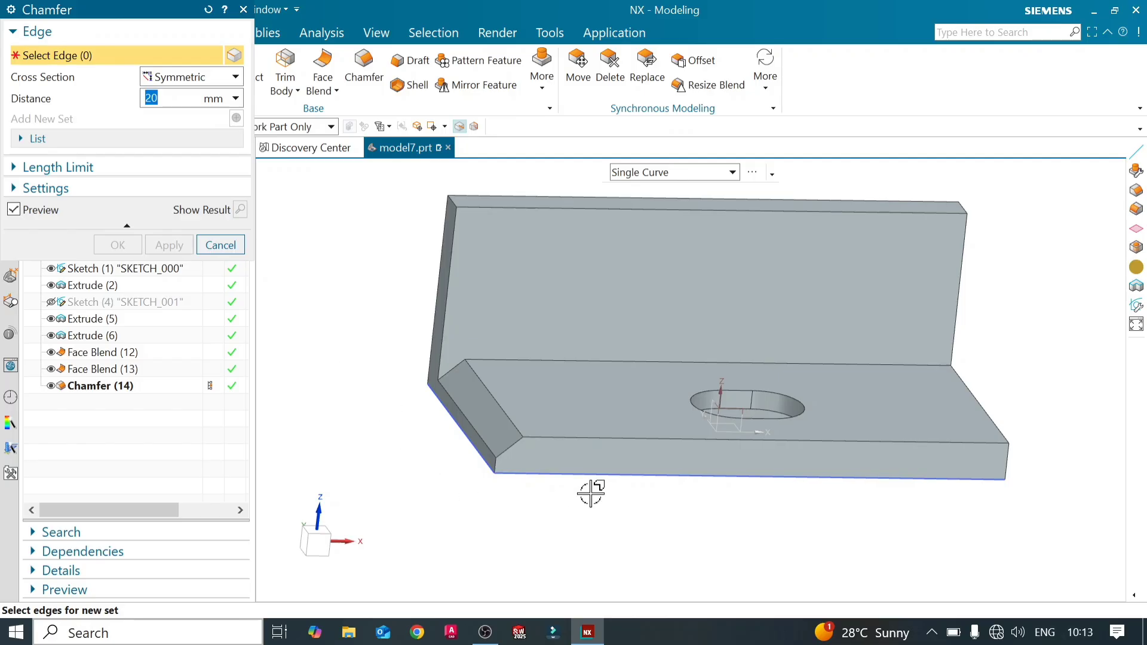
pyautogui.click(646, 434)
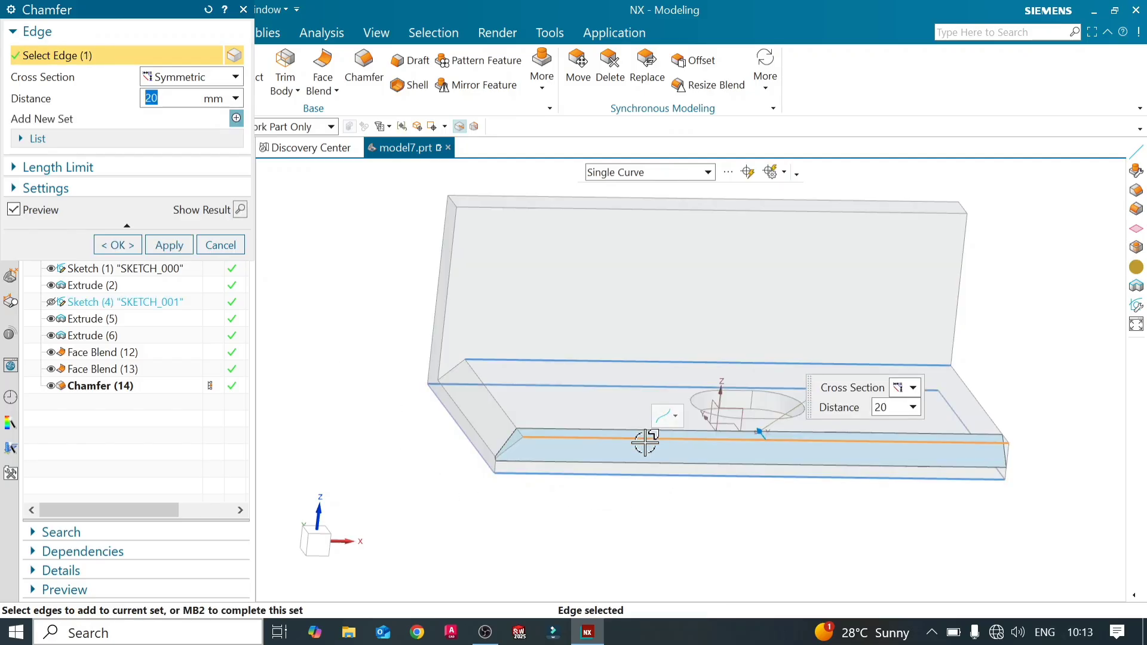
pyautogui.doubleClick(150, 98)
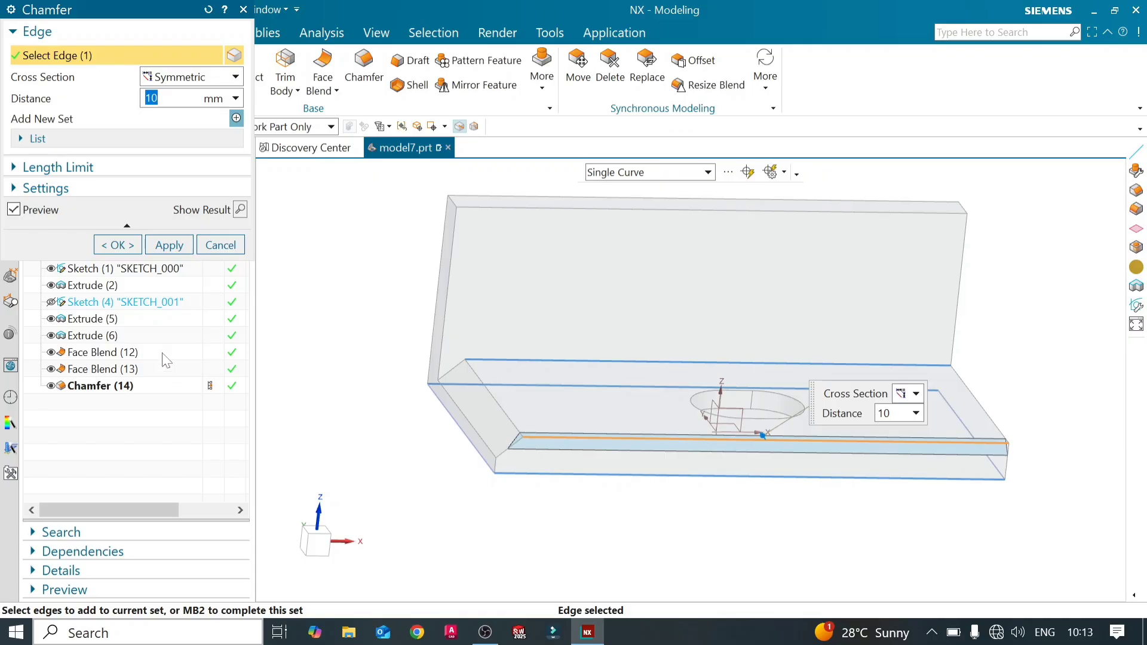
pyautogui.click(169, 246)
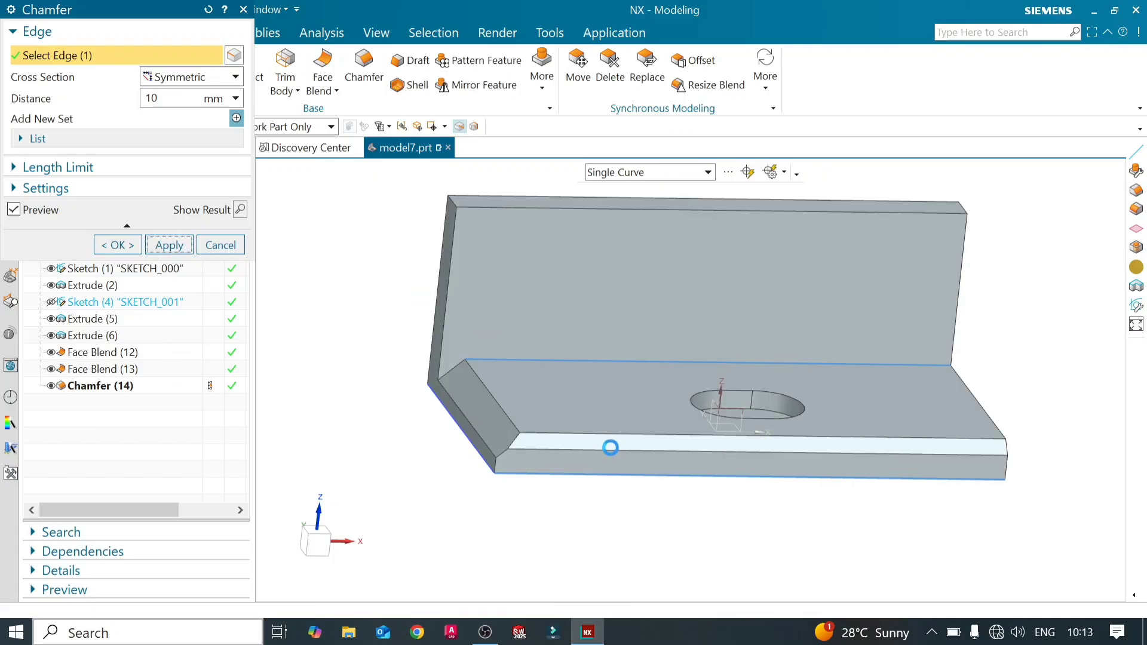
# - Set up an Asymmetric chamfer on the base plate's unchamfered short upper edge, adjusting Distance 1 to 25 mm and Distance 2 to 10 mm
pyautogui.moveTo(702, 491); pyautogui.dragTo(613, 507, button='middle')
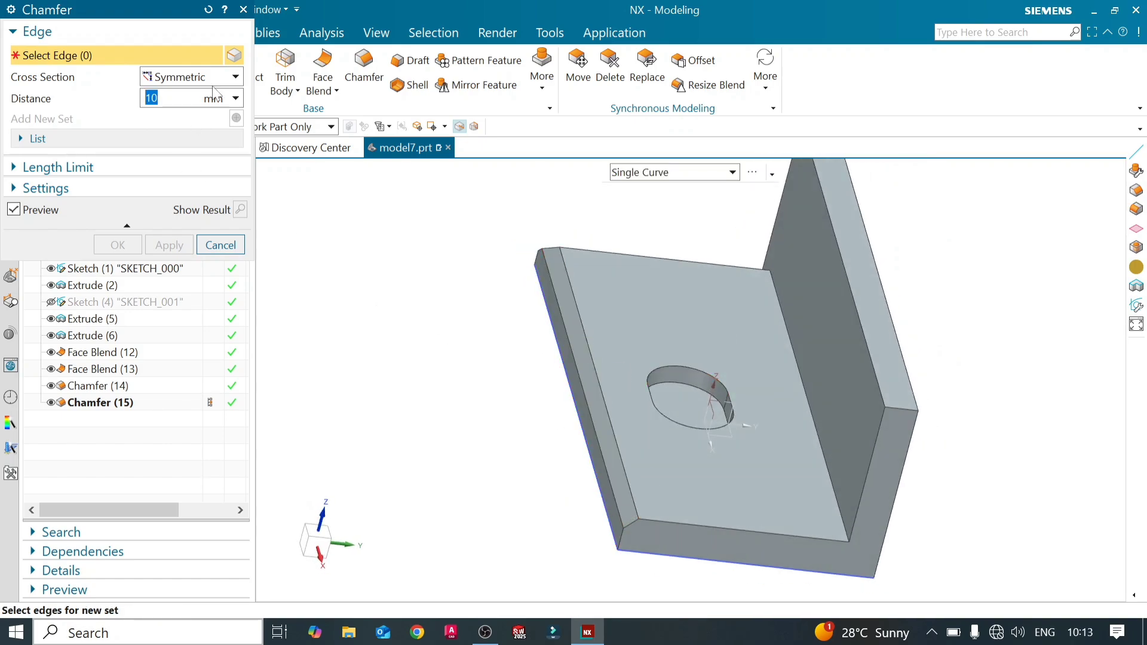
pyautogui.click(235, 78)
pyautogui.click(218, 109)
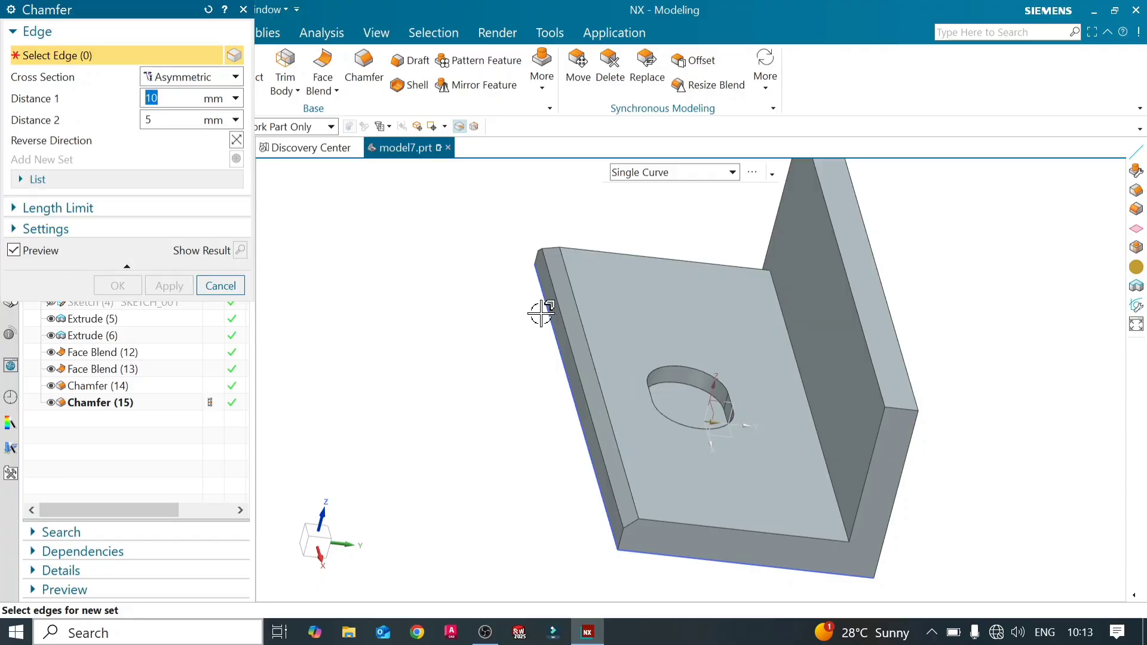
pyautogui.click(700, 523)
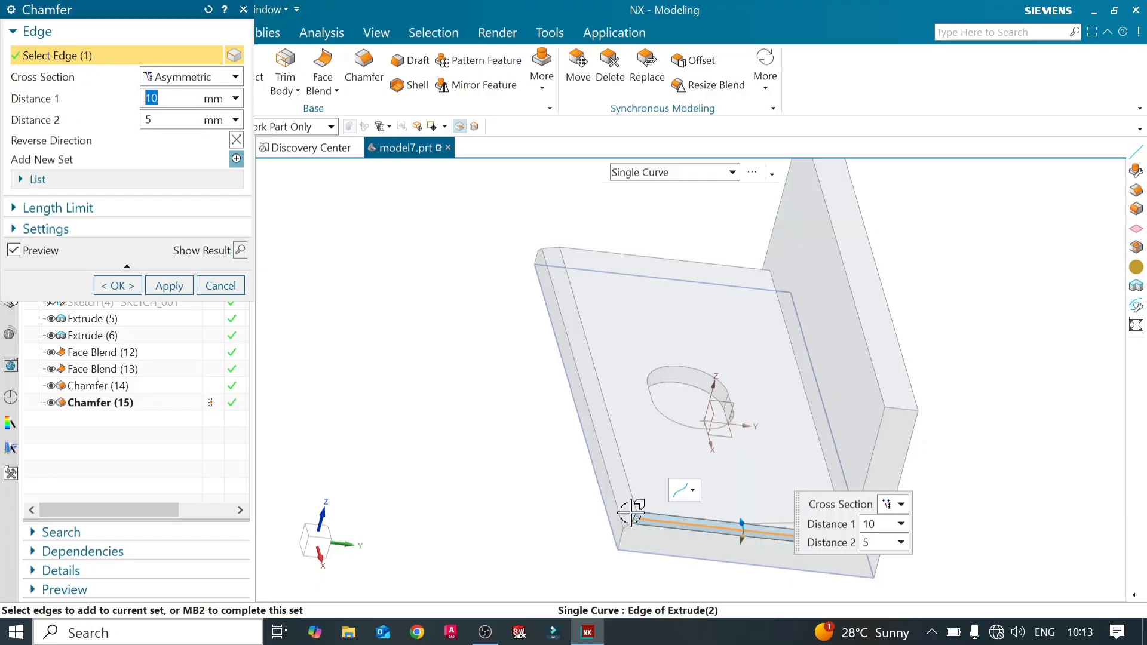
pyautogui.moveTo(743, 543); pyautogui.dragTo(743, 509)
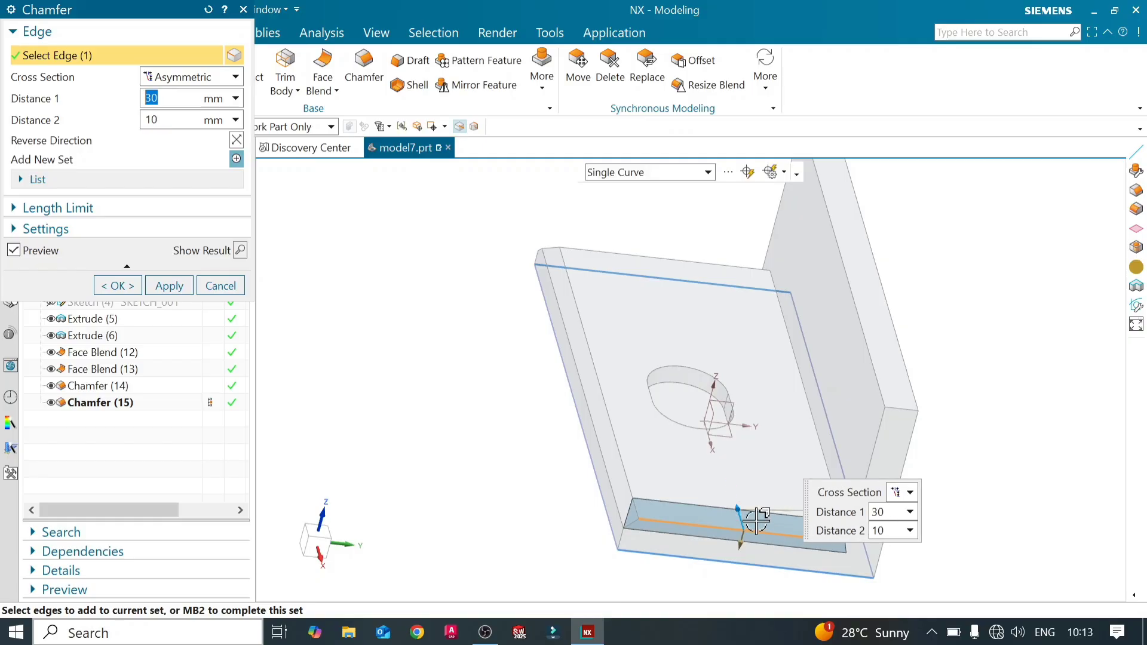
pyautogui.moveTo(741, 506); pyautogui.dragTo(741, 508)
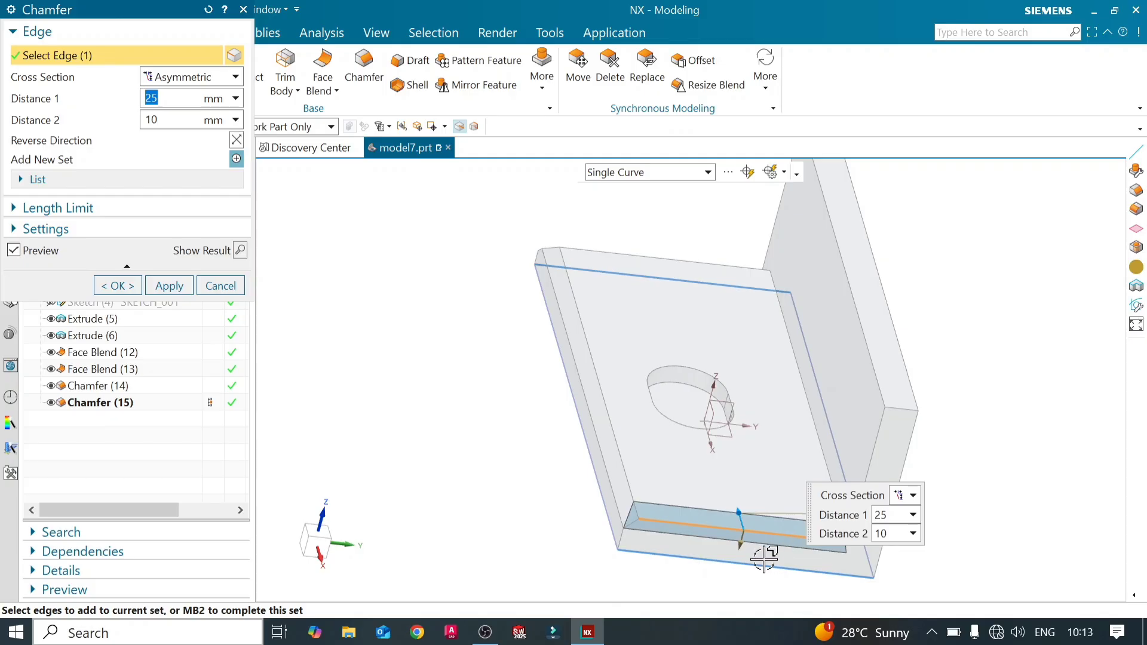
pyautogui.moveTo(740, 549); pyautogui.dragTo(705, 551)
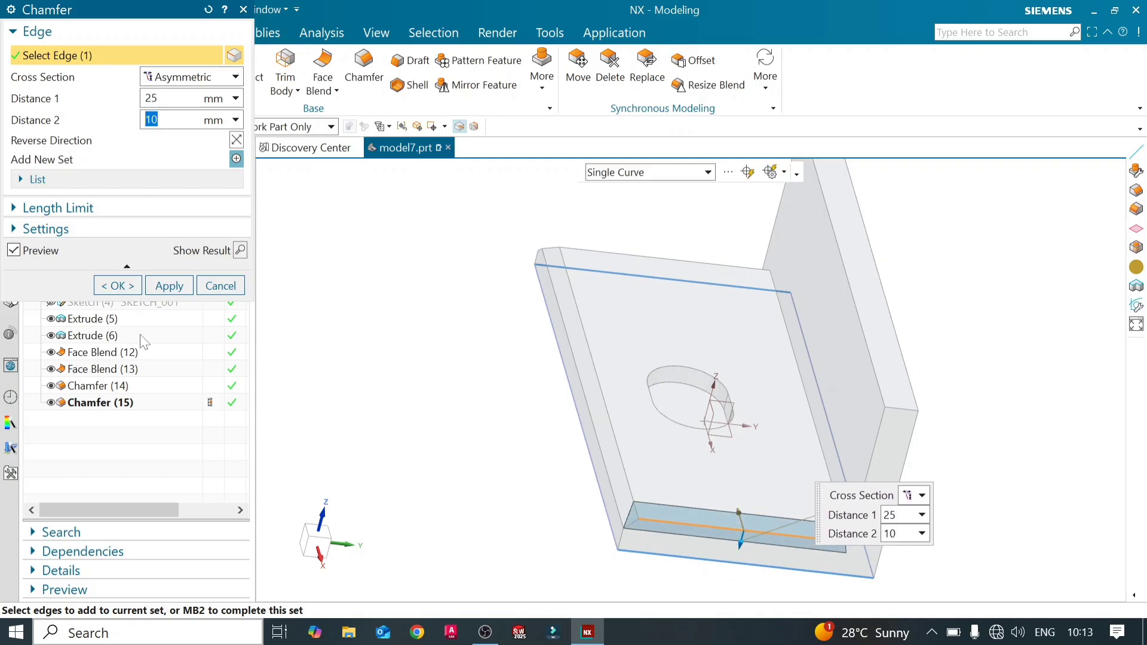
# - Show the asymmetric chamfer's result, examine it from another angle, and return to the editable preview
pyautogui.click(241, 251)
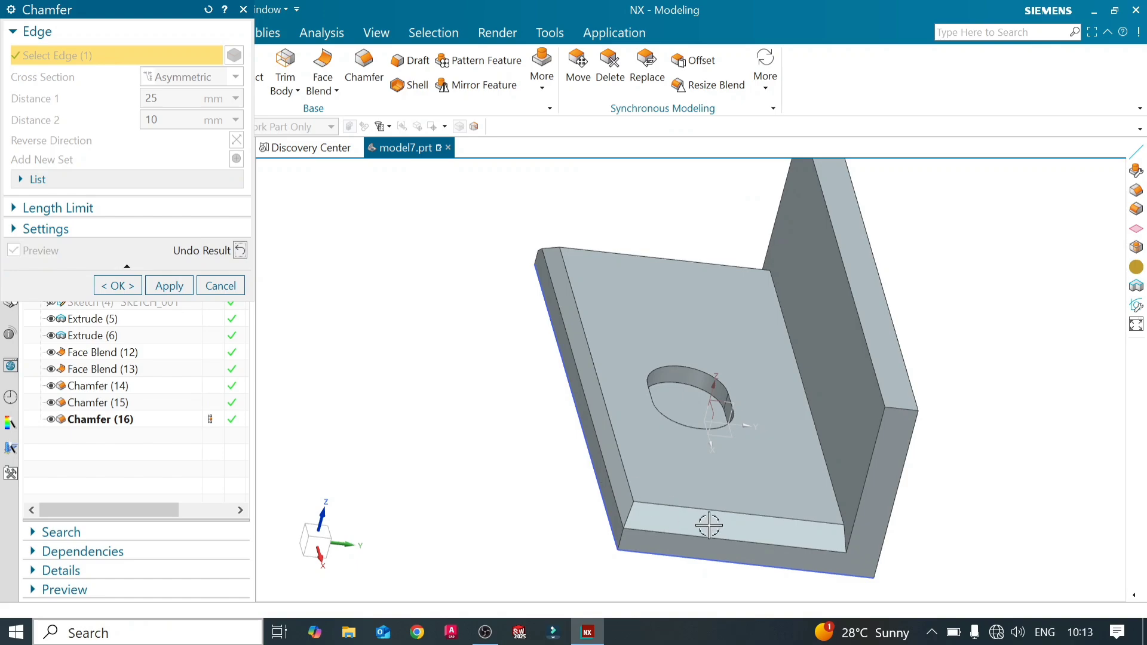
pyautogui.moveTo(709, 526)
pyautogui.mouseDown(button='middle')
pyautogui.moveTo(771, 522)
pyautogui.moveTo(687, 520)
pyautogui.mouseUp(button='middle')
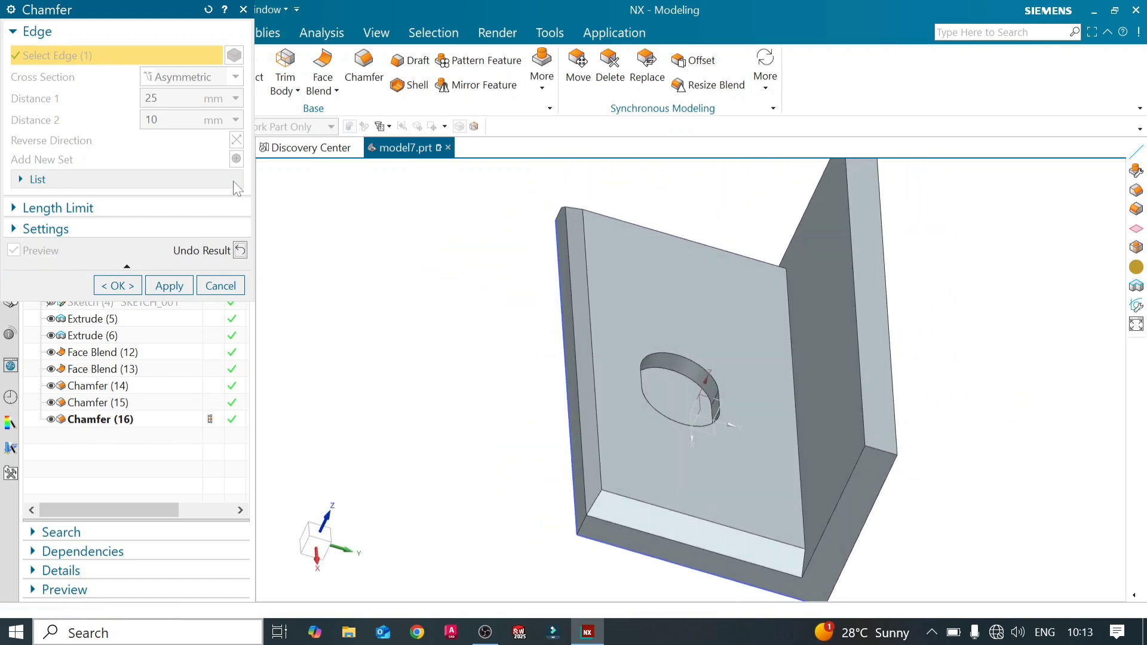
pyautogui.click(240, 250)
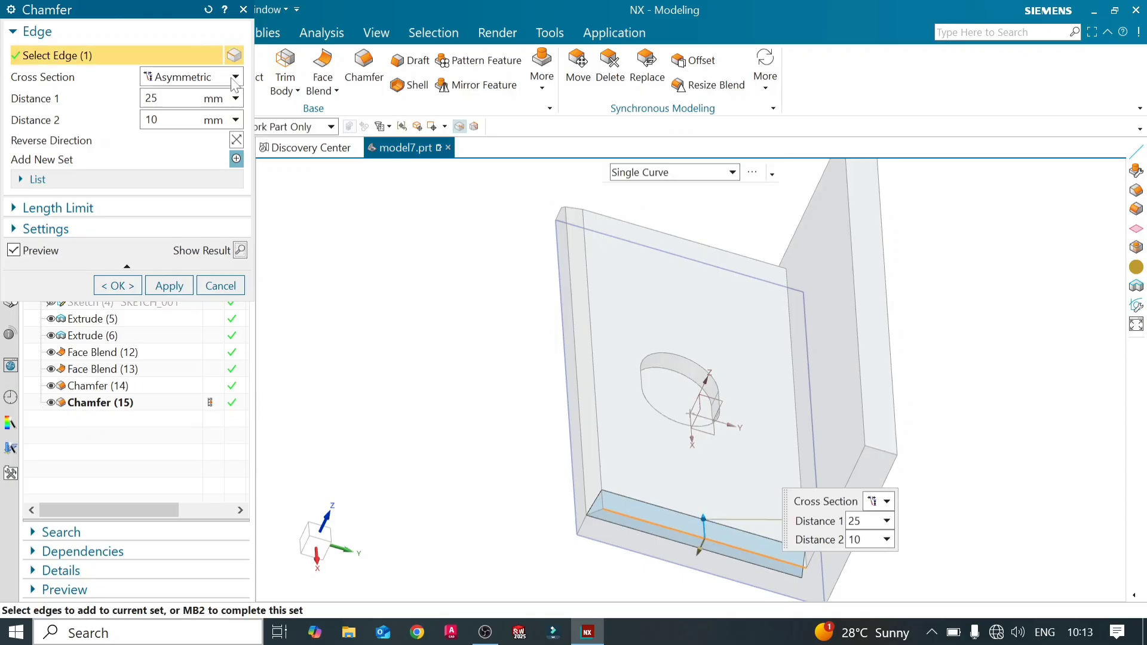
# - Complete the asymmetric edge set, change the cross section to Offset and Angle, and apply the chamfer
pyautogui.click(236, 77)
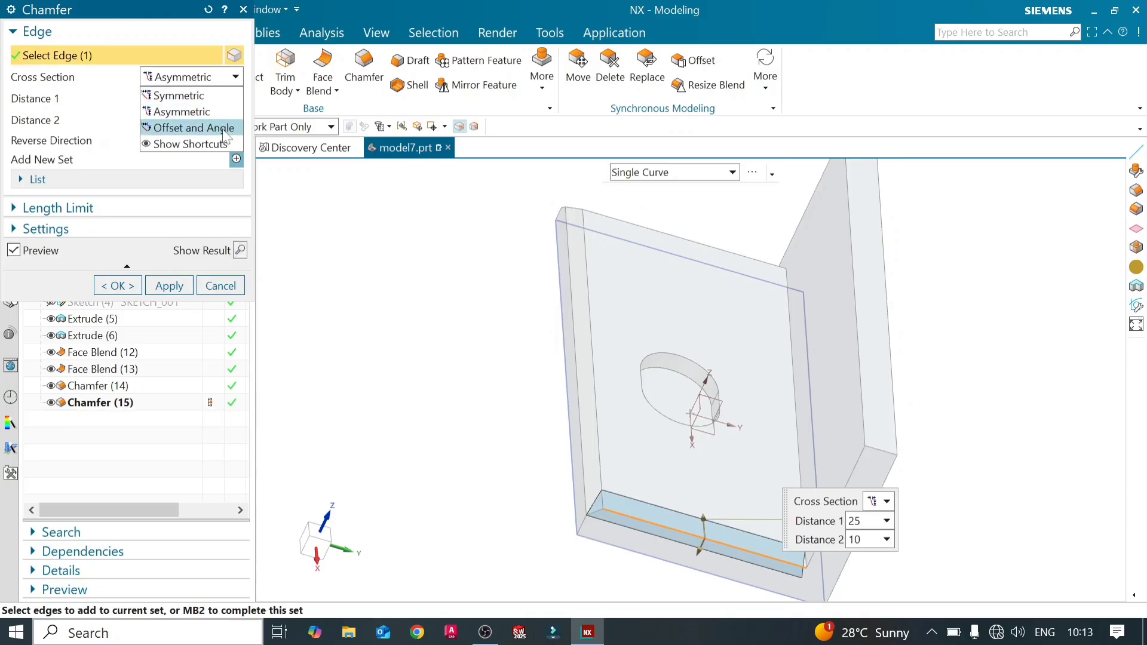
pyautogui.middleClick(535, 329)
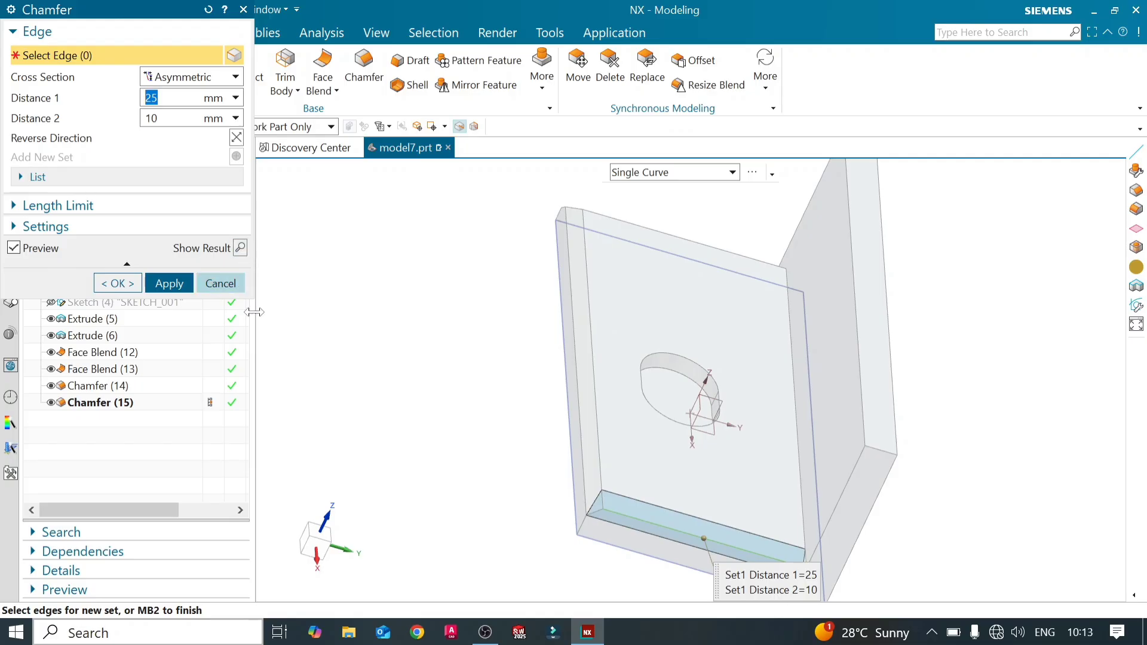
pyautogui.click(229, 78)
pyautogui.click(210, 128)
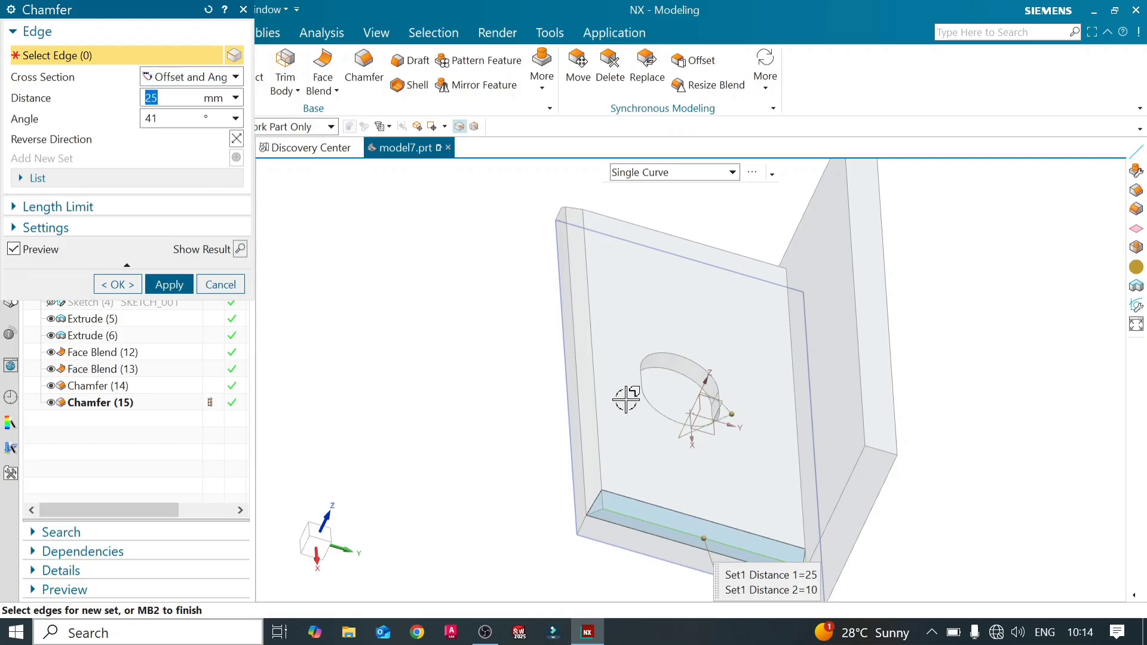
pyautogui.click(169, 285)
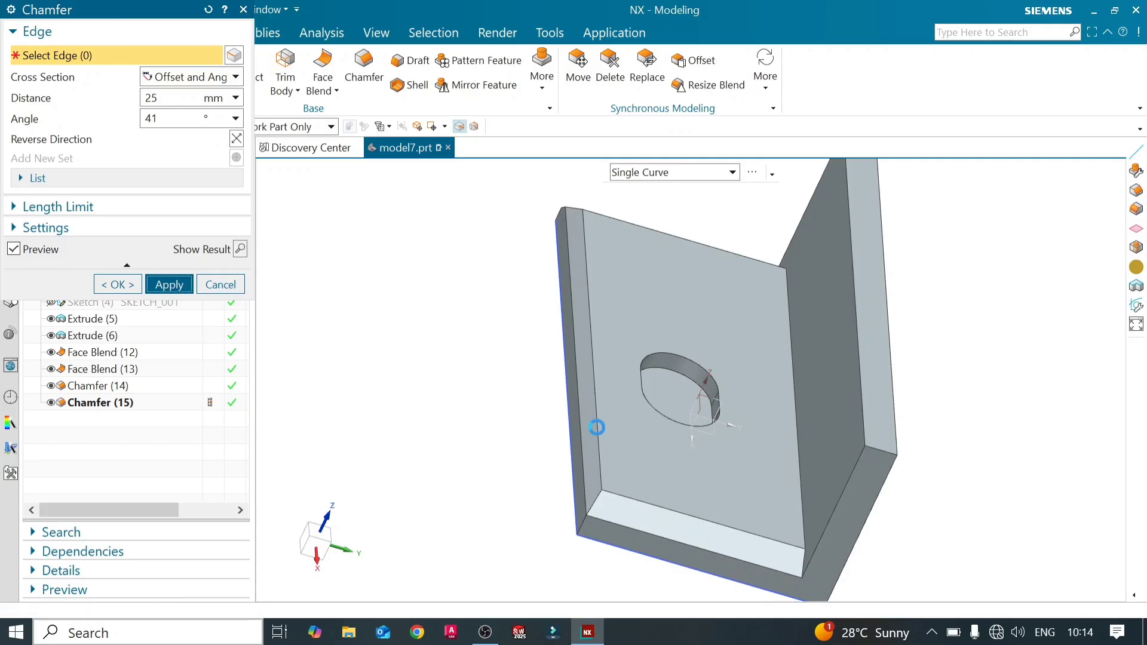
# - Apply an Offset and Angle chamfer of 10 mm at 30° to the upright's upper outer edge and close the Chamfer command
pyautogui.moveTo(454, 402); pyautogui.dragTo(389, 387, button='middle')
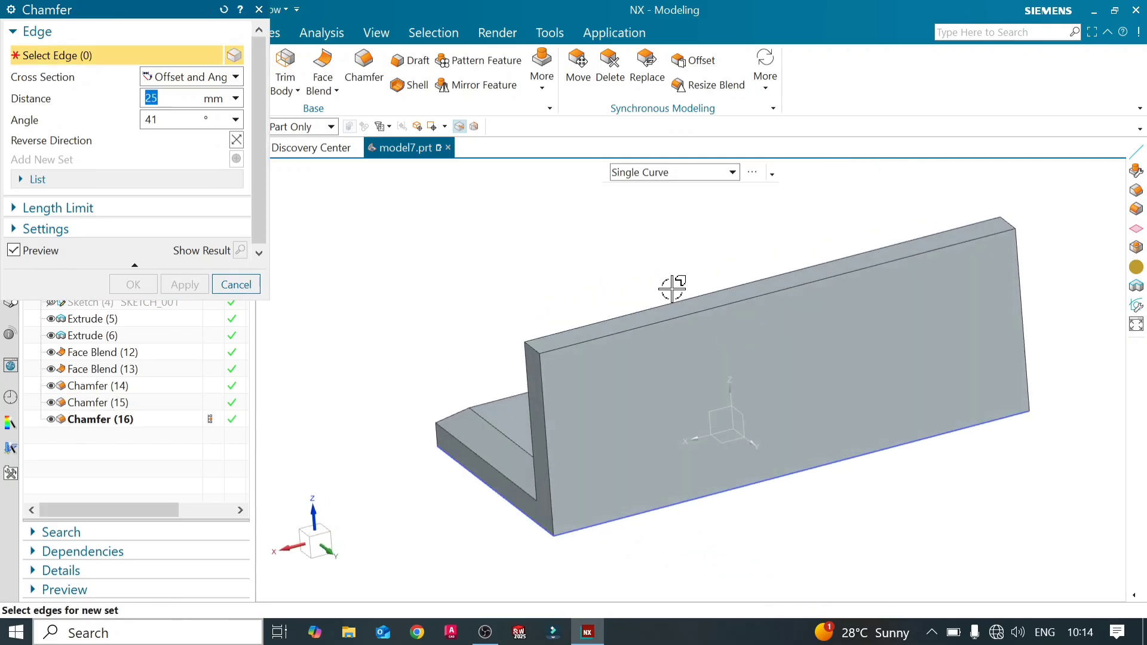
pyautogui.click(703, 302)
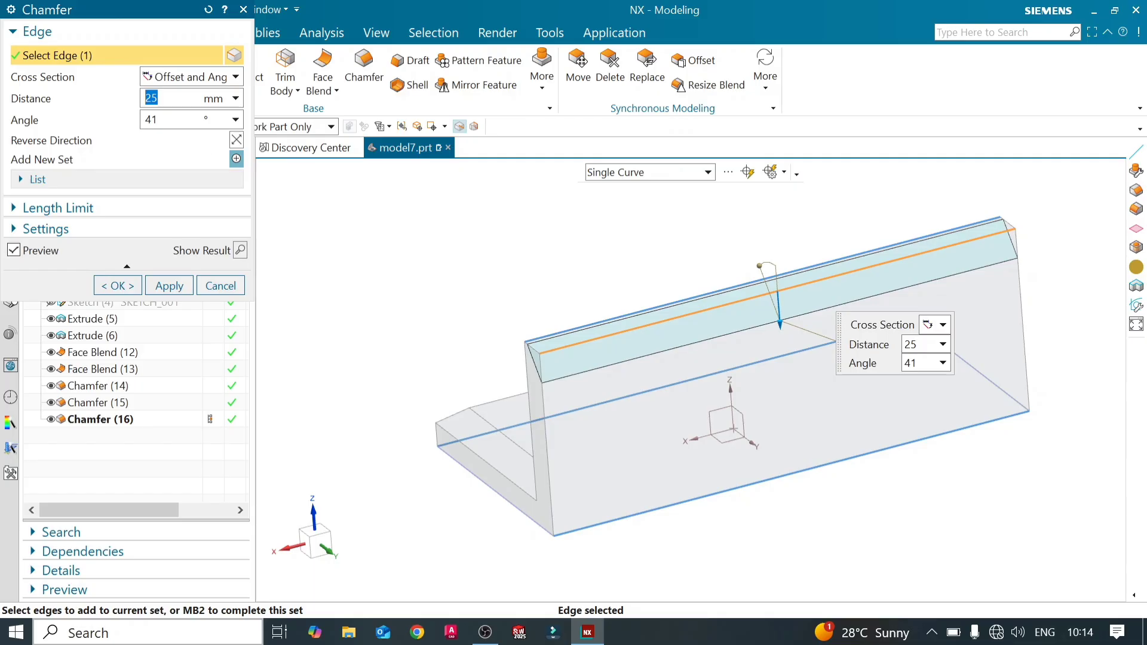
pyautogui.press('Return')
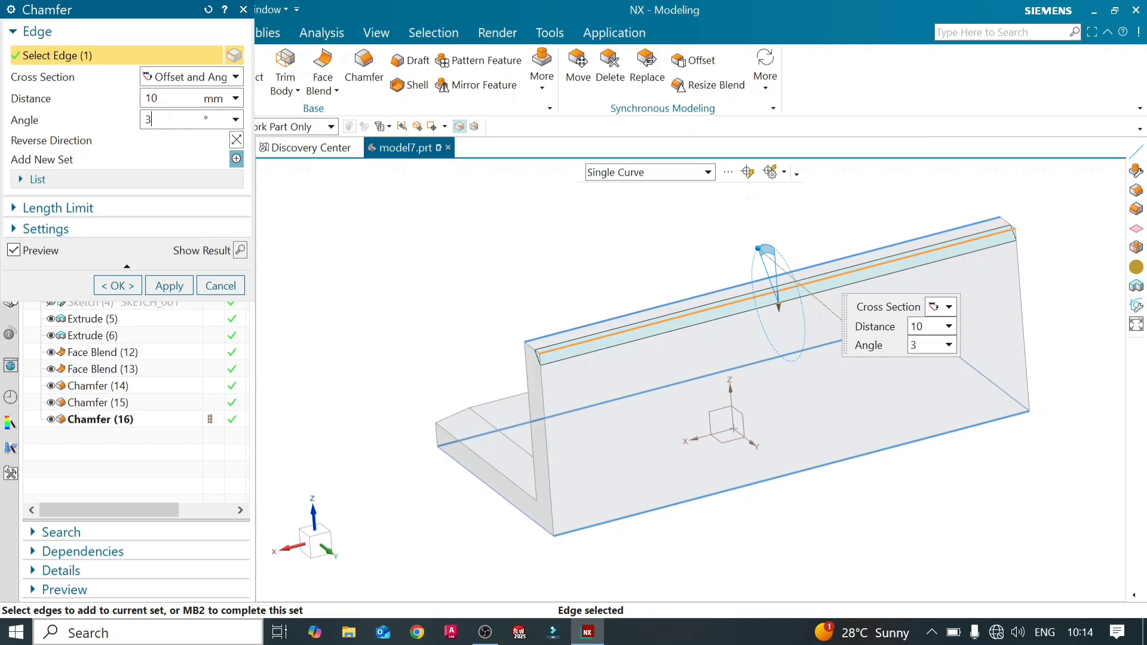
pyautogui.write('30')
pyautogui.press('Return')
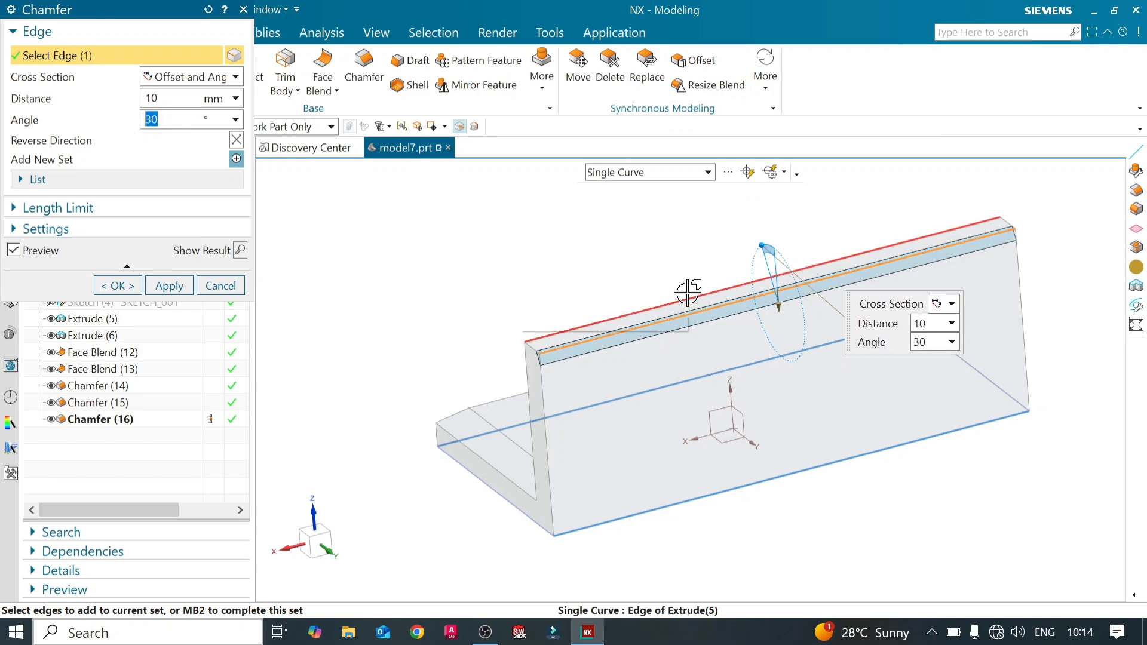
pyautogui.click(169, 286)
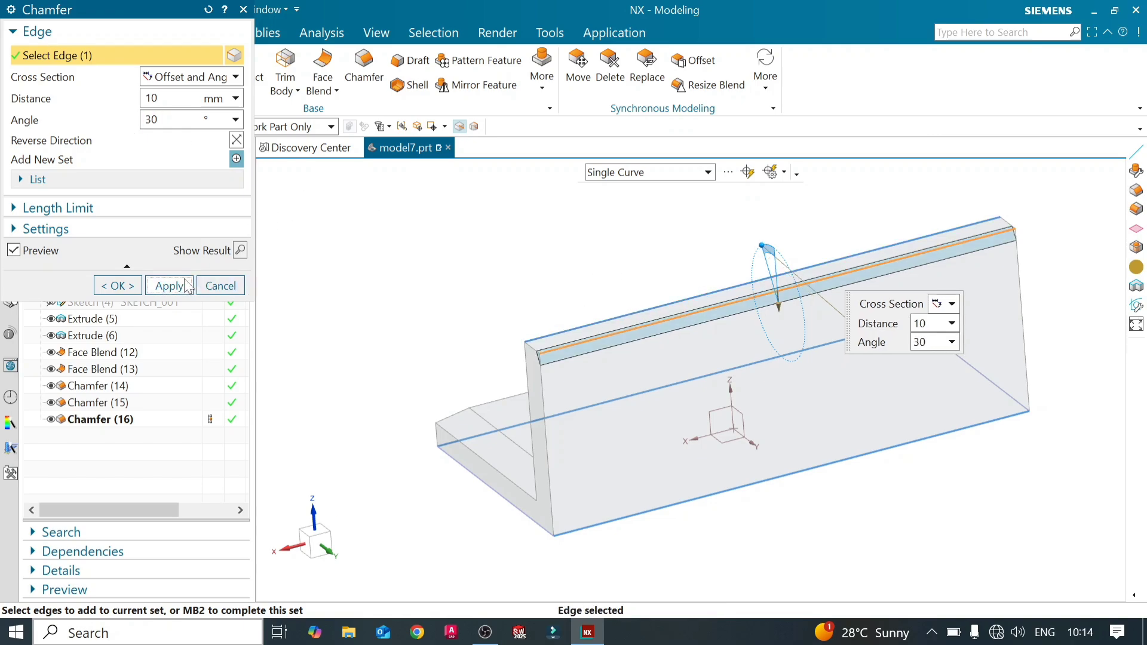
pyautogui.moveTo(697, 328); pyautogui.dragTo(720, 334, button='middle')
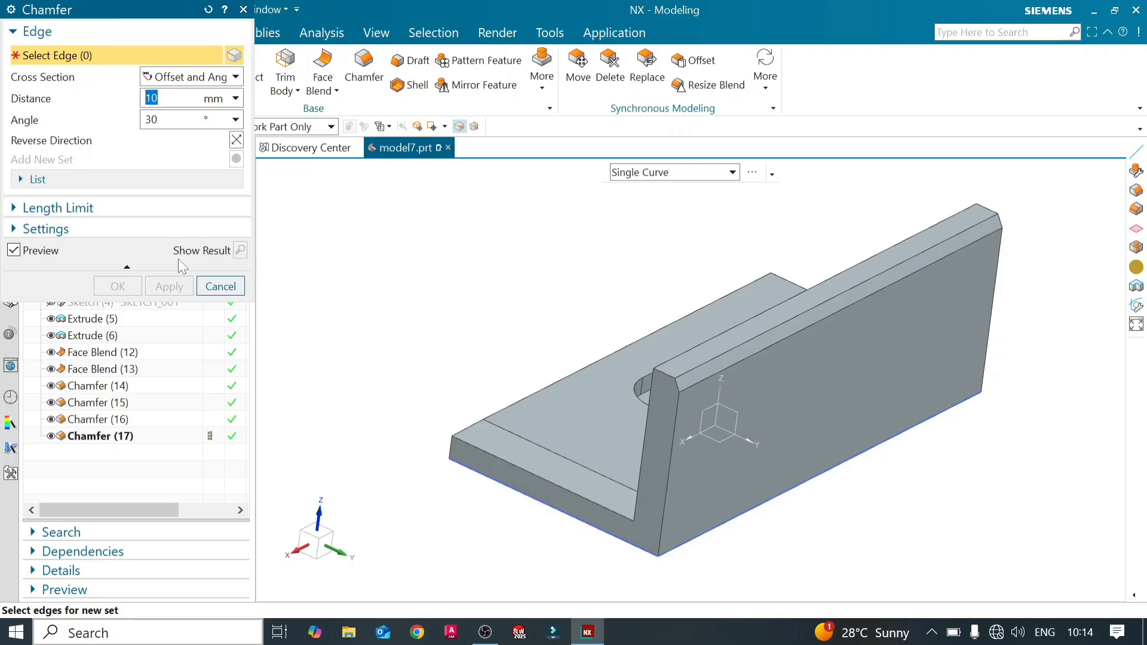
pyautogui.click(222, 287)
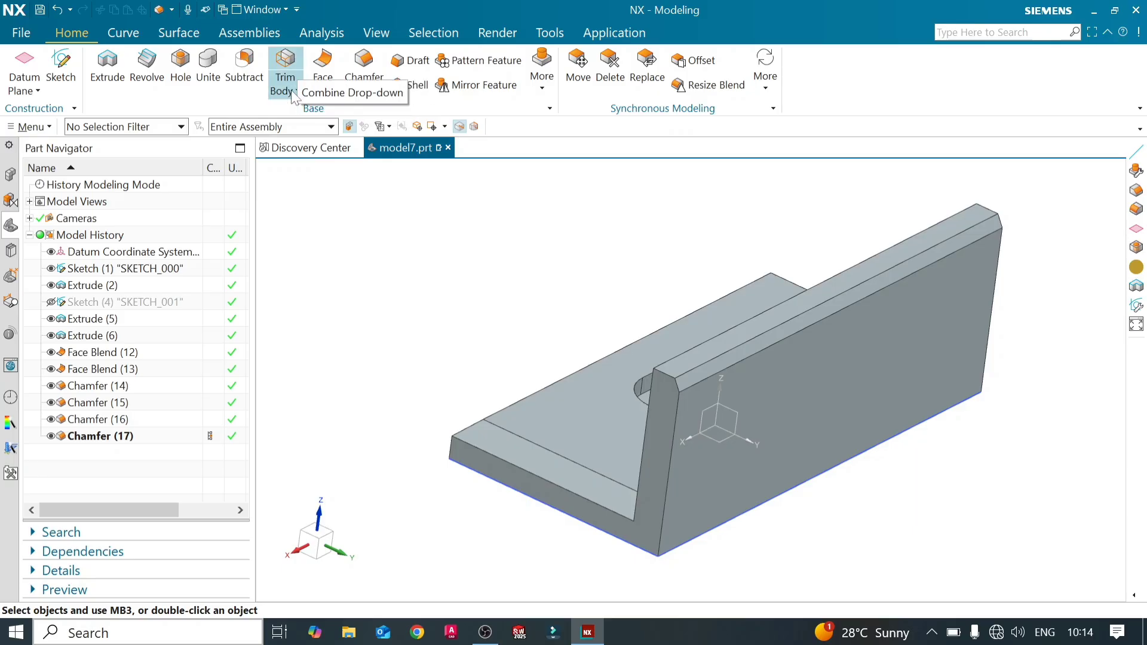
# - Start a Trim Body operation with the bracket as the target and the datum YZ plane through the slot as the cutting tool
pyautogui.click(285, 67)
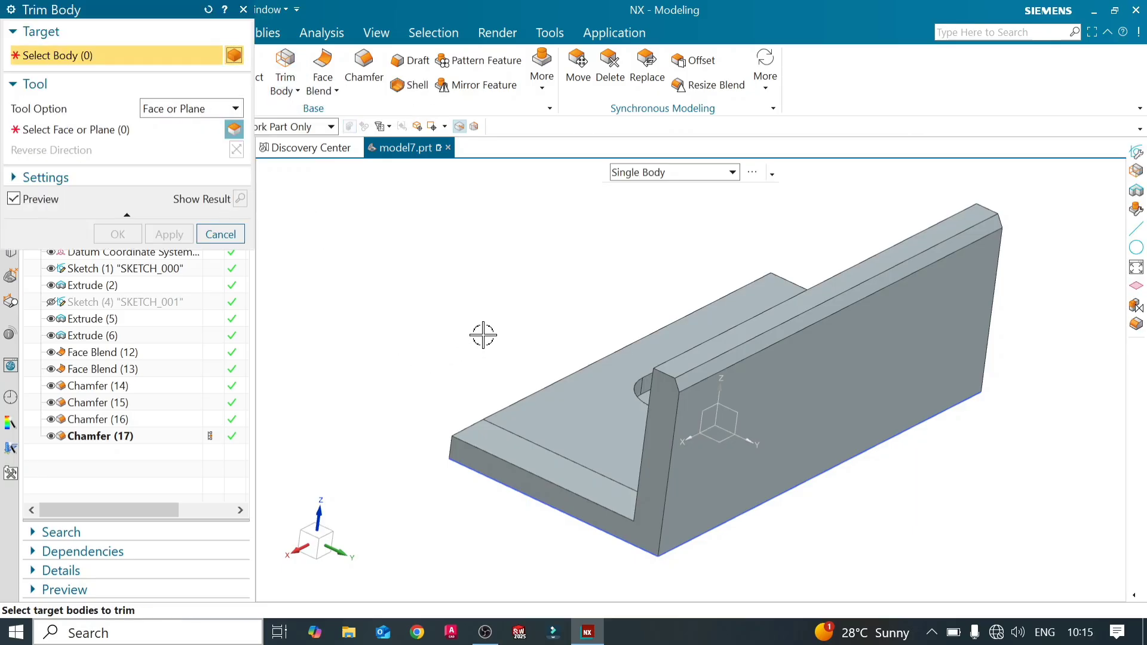
pyautogui.moveTo(482, 335); pyautogui.dragTo(504, 359, button='middle')
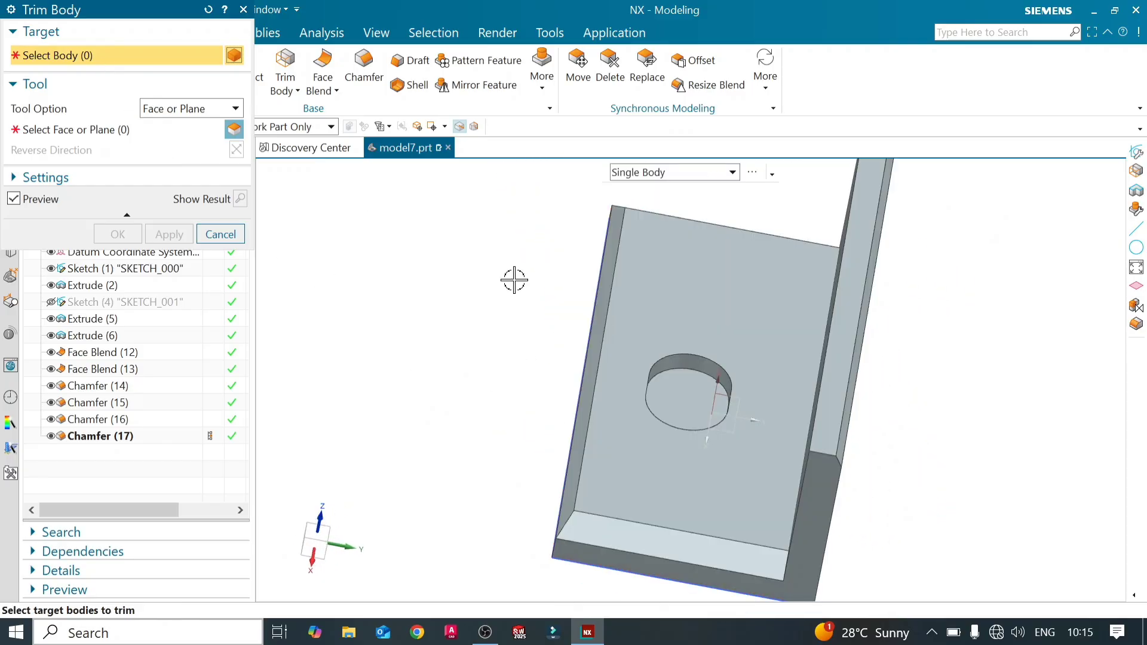
pyautogui.click(630, 404)
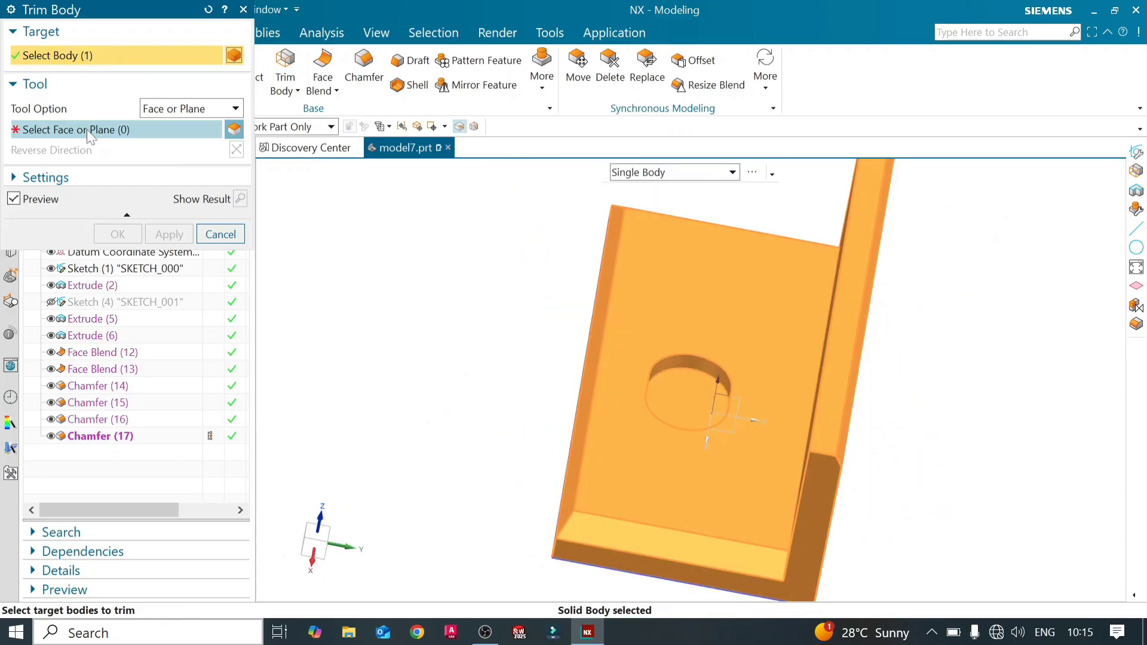
pyautogui.click(89, 130)
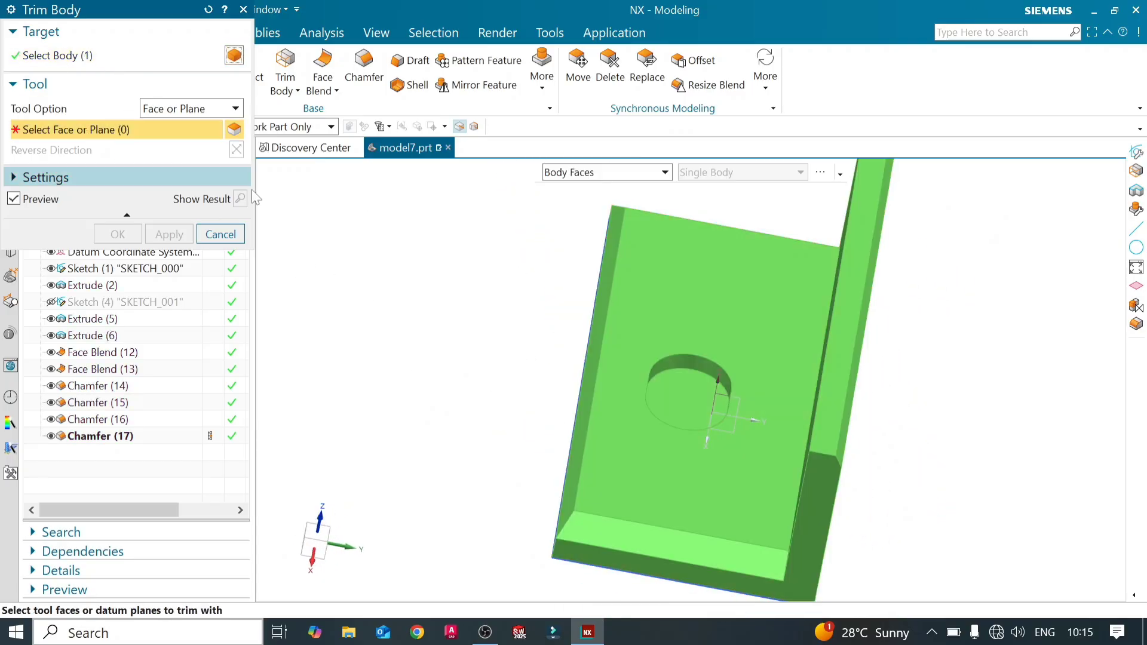
pyautogui.click(730, 401)
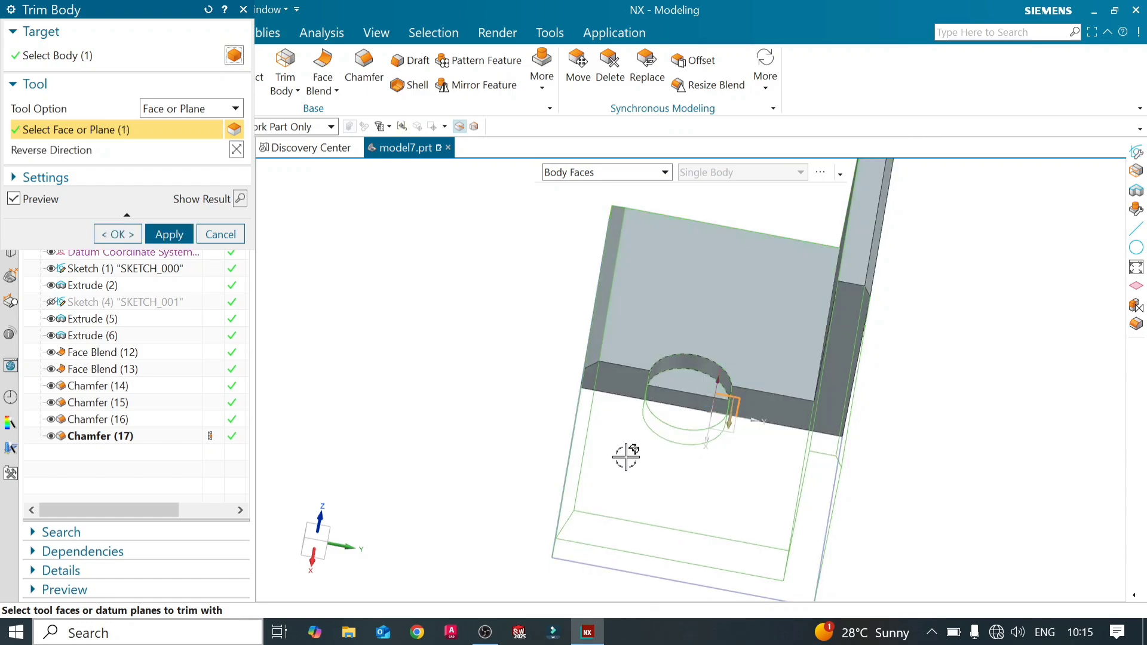
# - Reverse the trim direction back and forth to compare which half of the bracket is kept
pyautogui.moveTo(626, 457); pyautogui.dragTo(691, 446, button='middle')
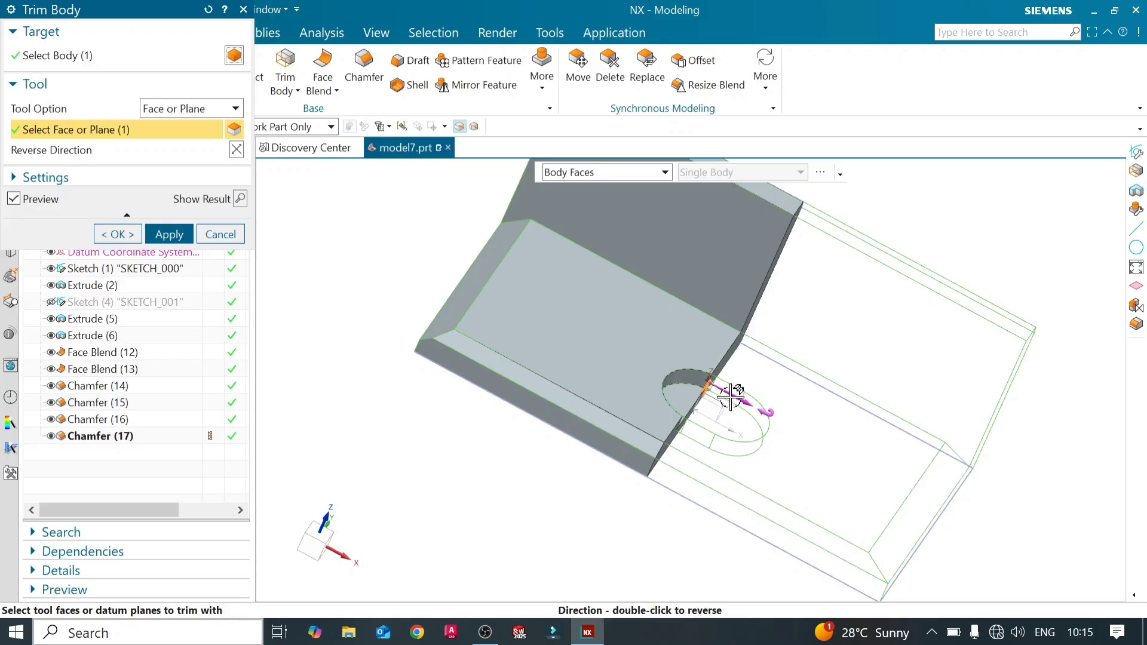
pyautogui.click(237, 151)
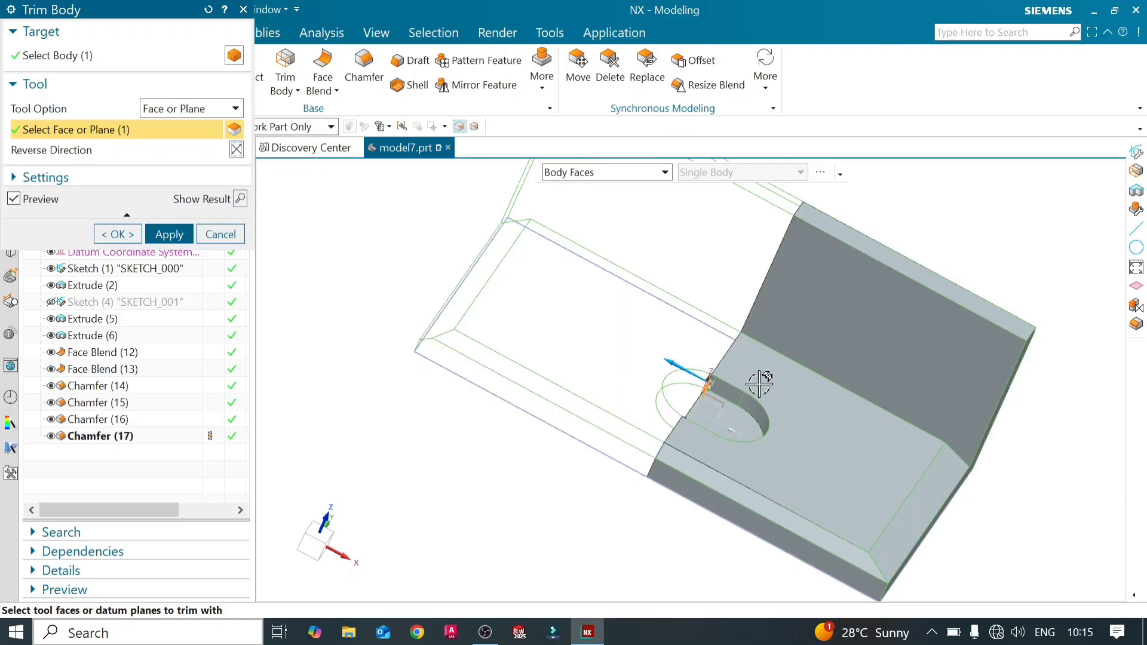
pyautogui.scroll(-2, 646, 410)
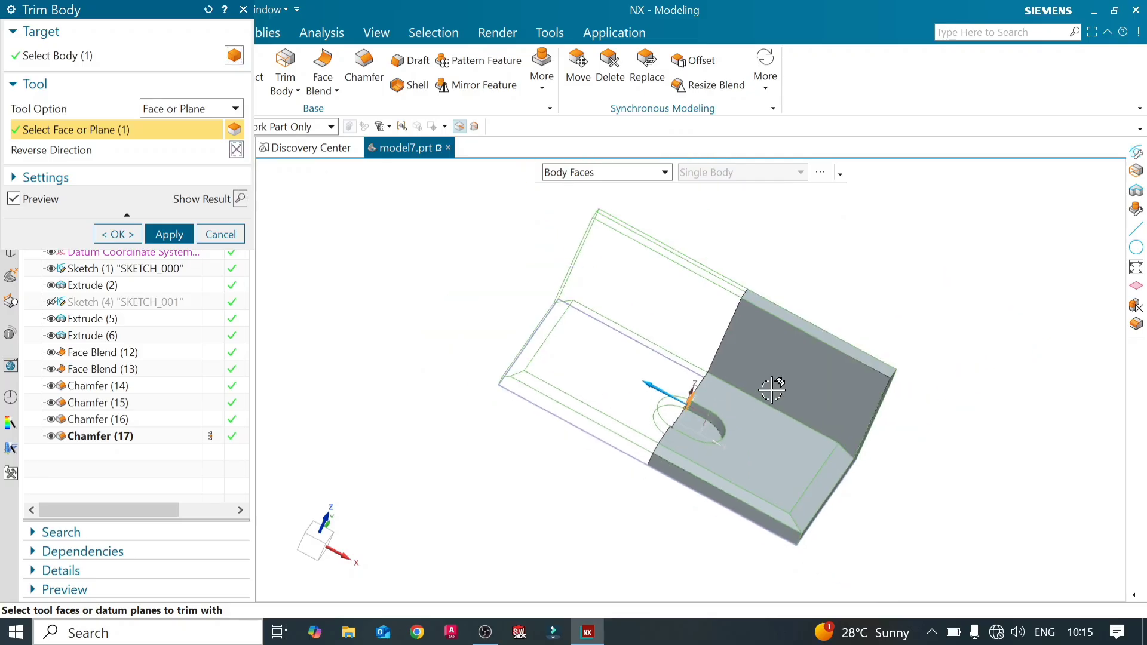
pyautogui.moveTo(772, 390); pyautogui.dragTo(725, 353, button='middle')
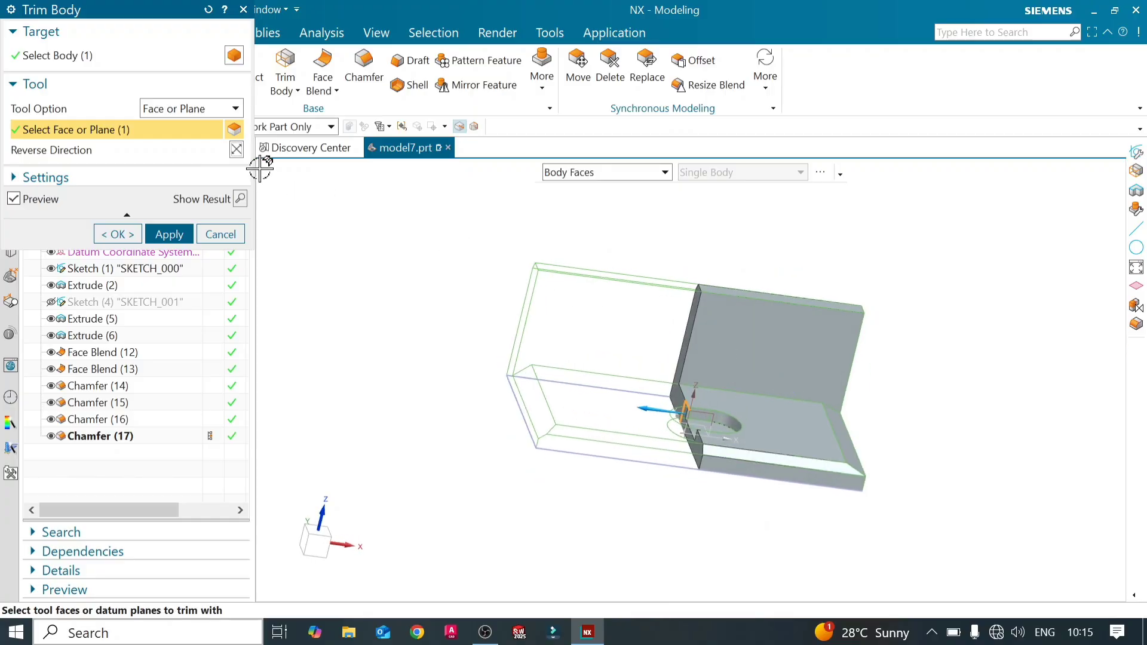
pyautogui.click(236, 150)
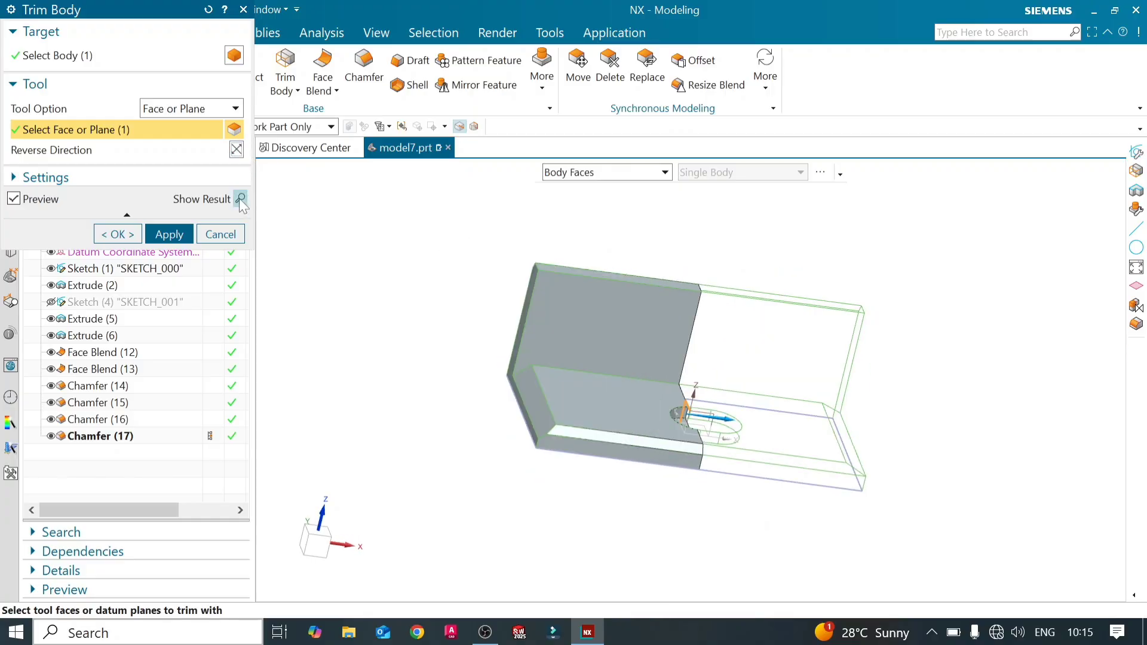
# - Show the trimmed bracket's result, examine the cut through the slot, and return to the editable preview
pyautogui.click(239, 199)
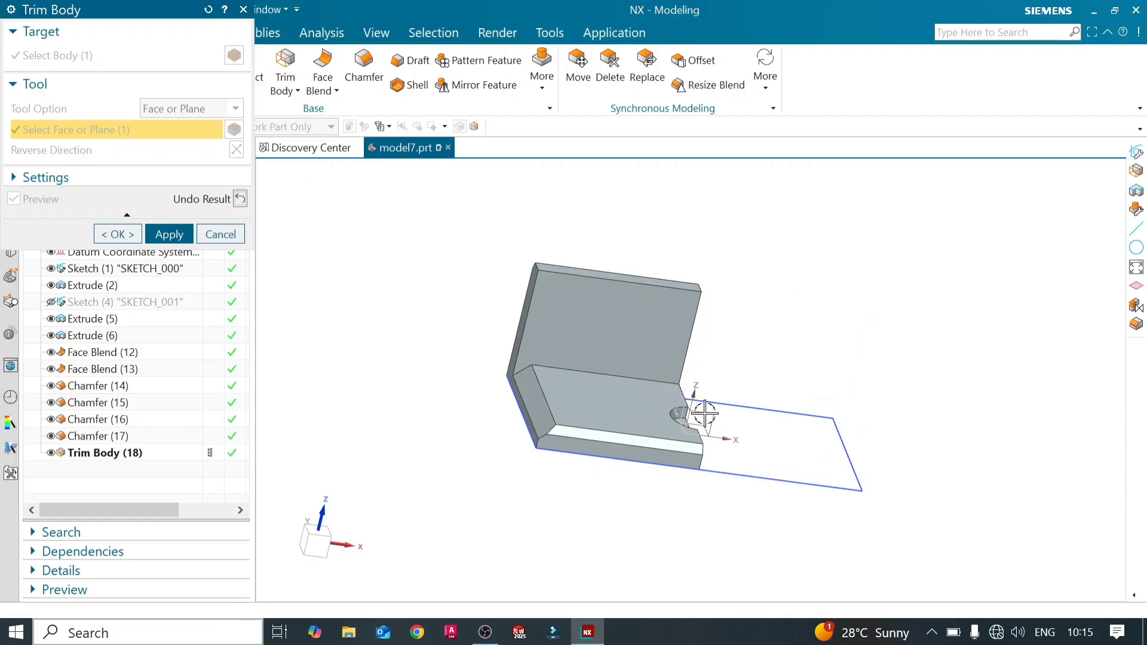
pyautogui.moveTo(705, 413); pyautogui.dragTo(604, 418, button='middle')
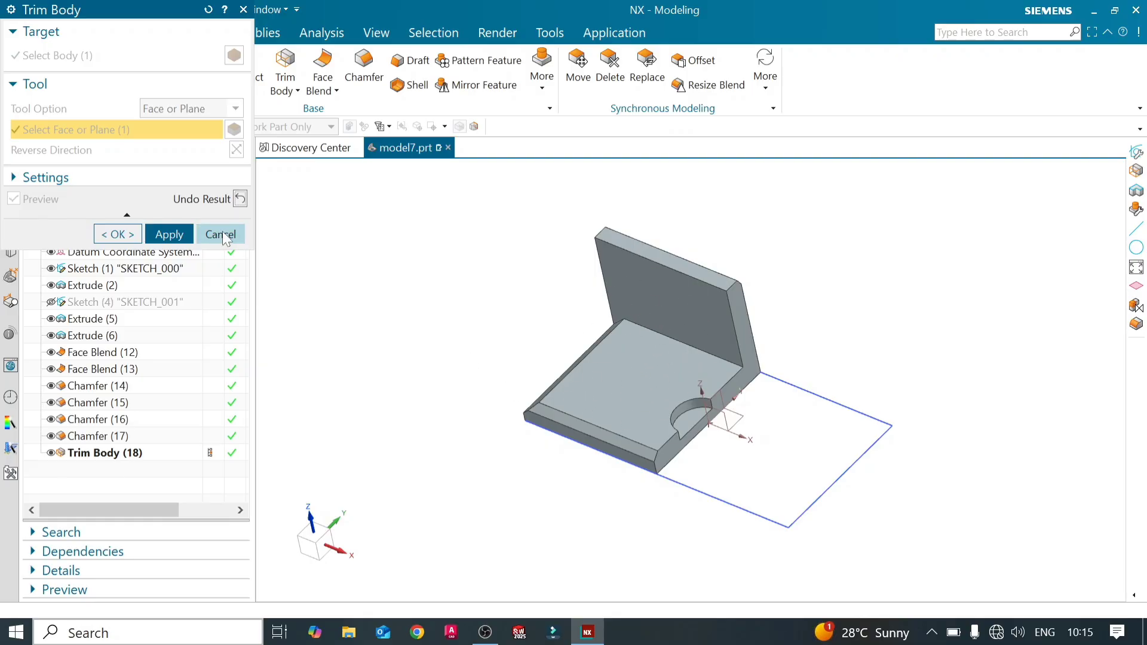
pyautogui.click(241, 199)
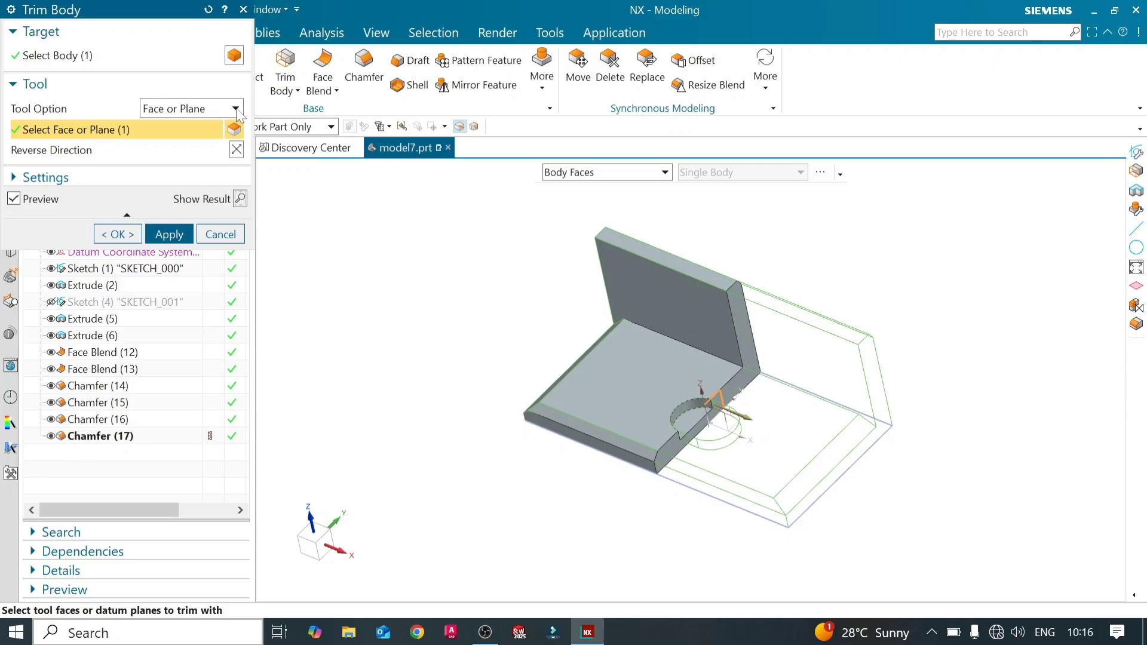
# - Change the Trim Body tool option to New Plane for cutting the bracket
pyautogui.click(236, 109)
pyautogui.click(222, 145)
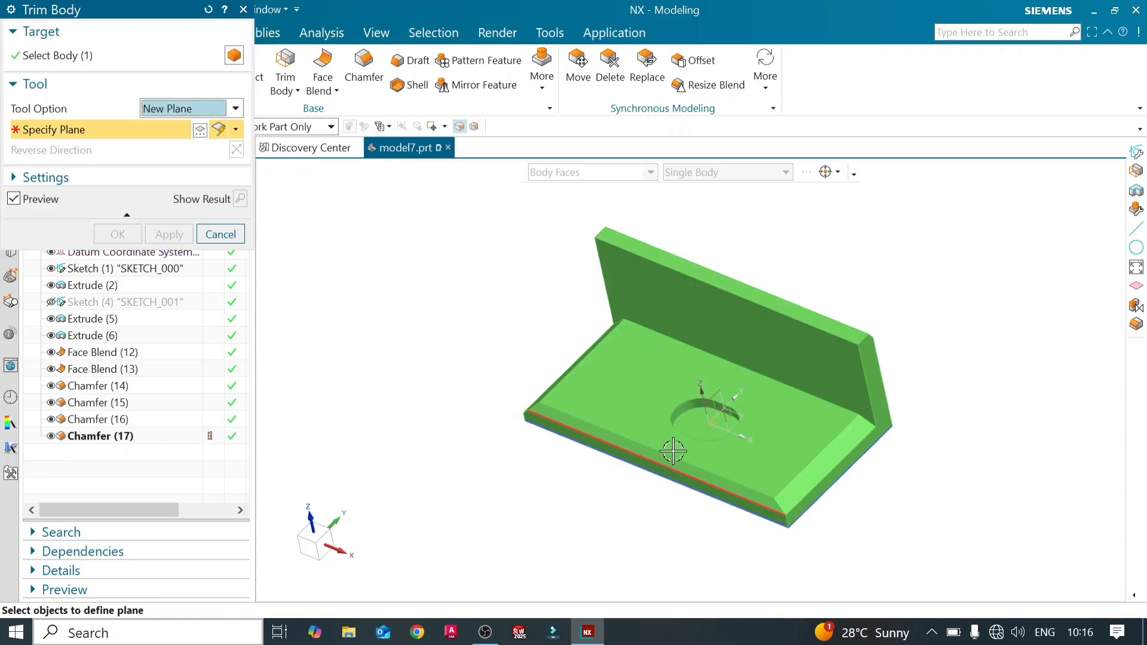
pyautogui.moveTo(656, 545)
pyautogui.mouseDown(button='middle')
pyautogui.moveTo(658, 522)
pyautogui.moveTo(645, 528)
pyautogui.moveTo(668, 539)
pyautogui.mouseUp(button='middle')
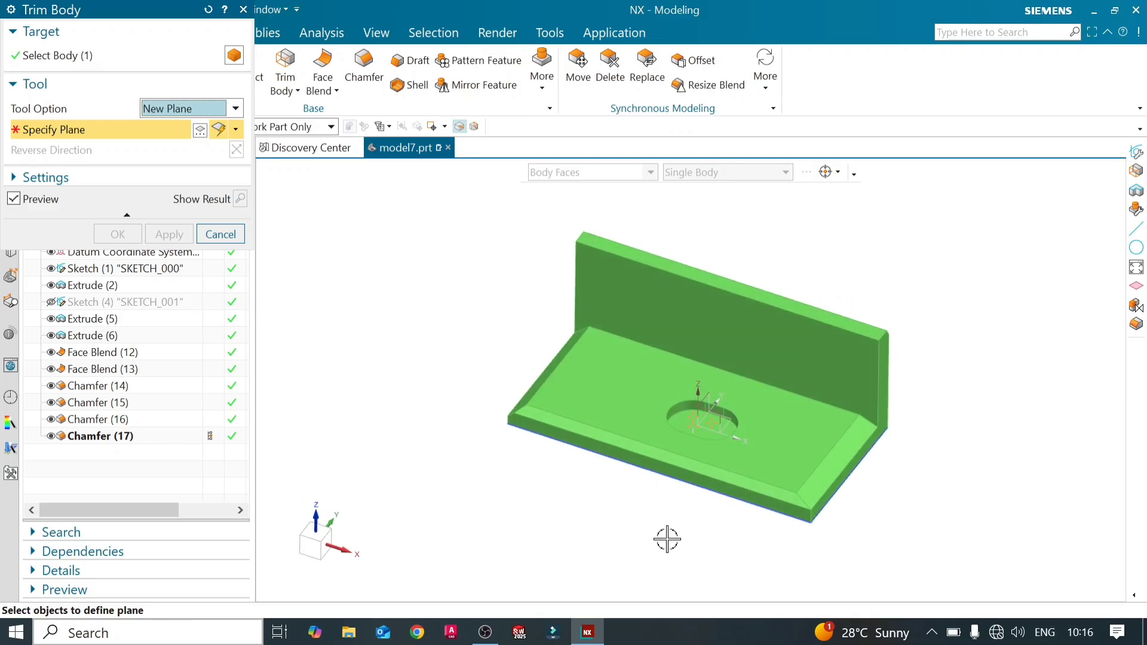
# - Try trimming the body with the YZ plane offset by -80 mm and by 90 mm
pyautogui.click(705, 397)
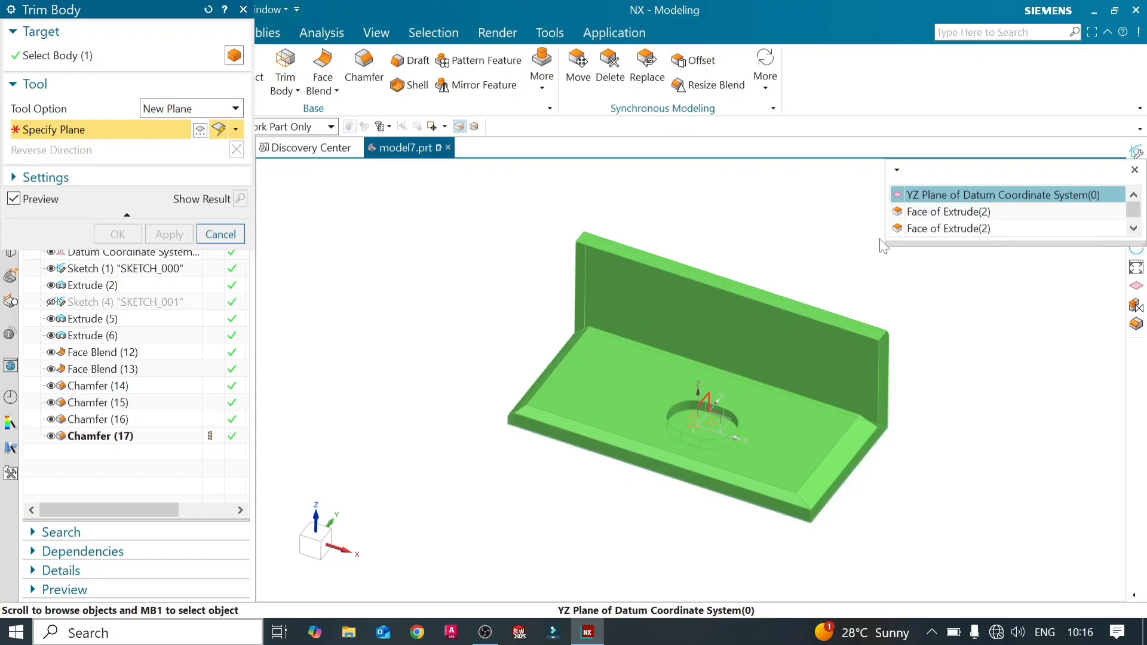
pyautogui.click(908, 195)
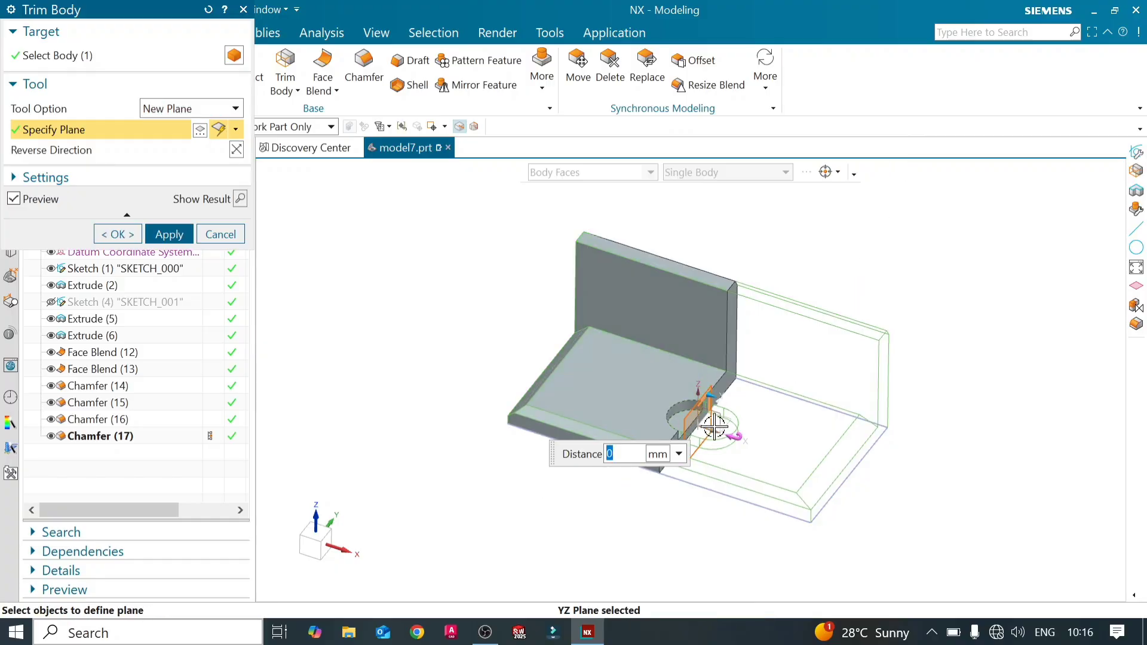
pyautogui.moveTo(709, 396); pyautogui.dragTo(597, 409)
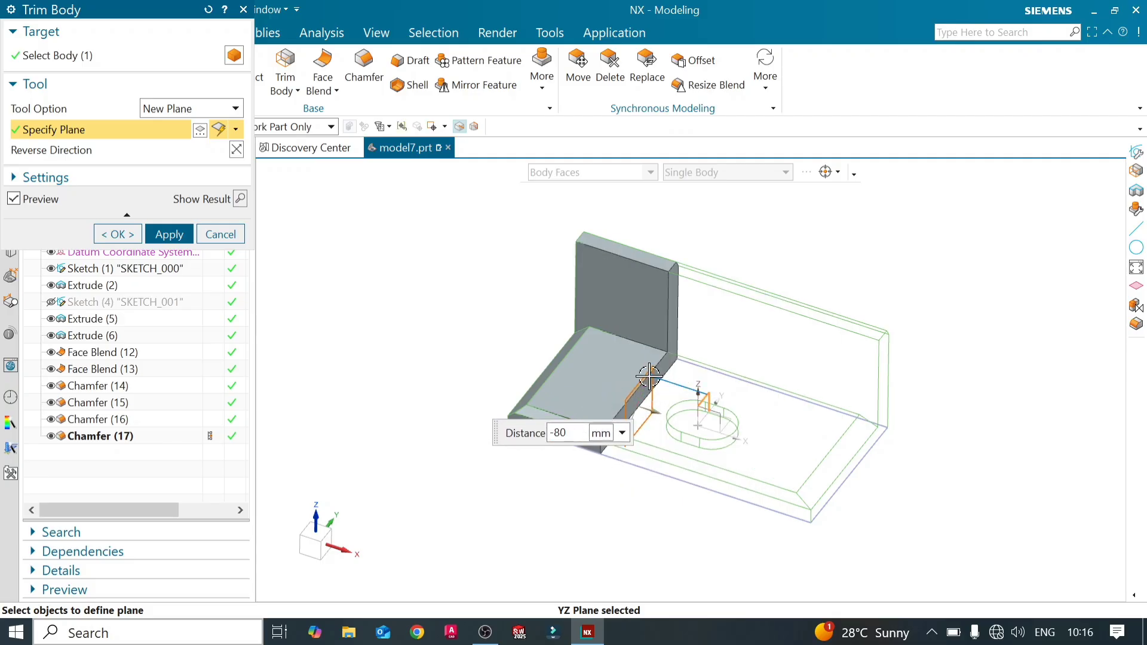
pyautogui.moveTo(649, 376); pyautogui.dragTo(775, 411)
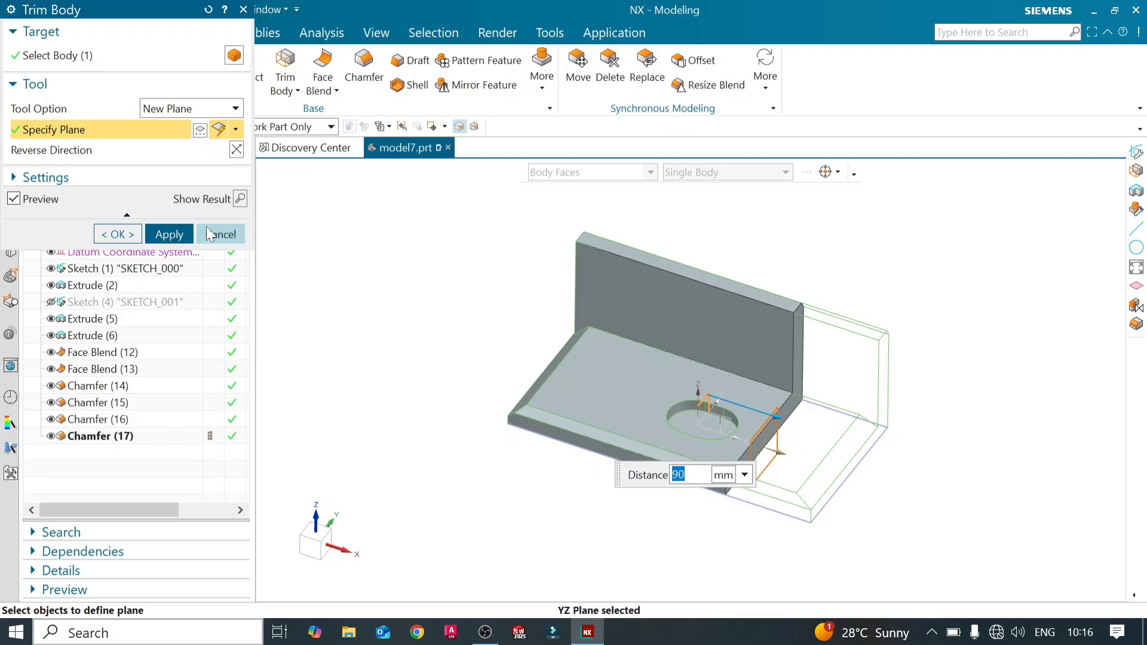
pyautogui.middleClick(714, 406)
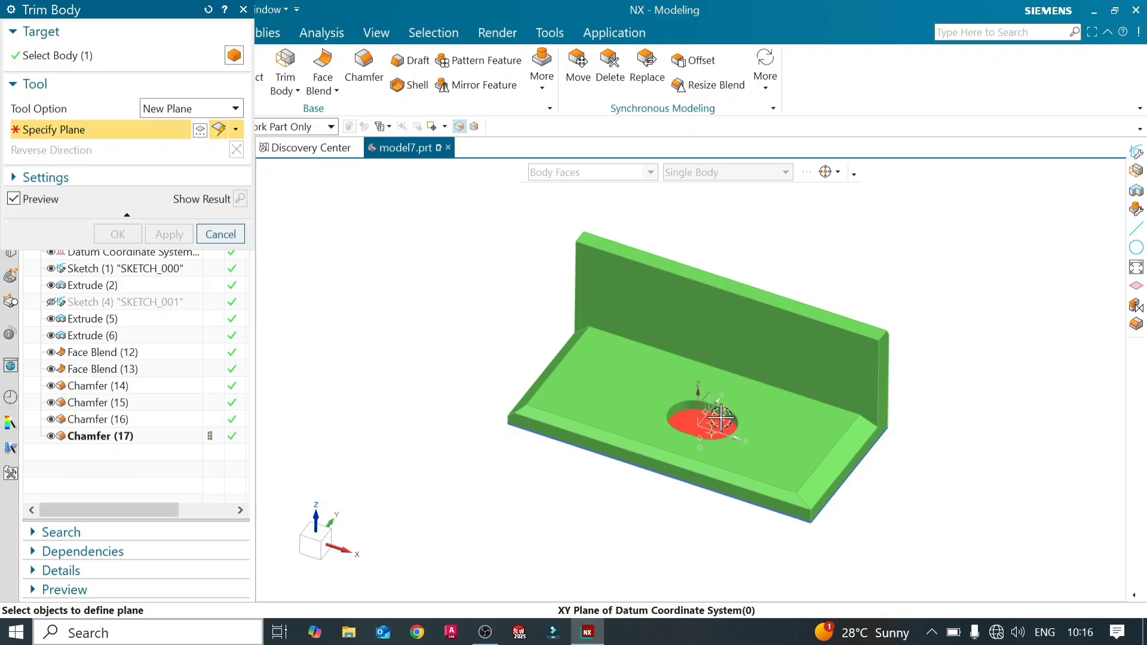
# - Preview trimming the body with the XZ plane offset by 90 mm
pyautogui.moveTo(820, 448); pyautogui.dragTo(732, 417, button='middle')
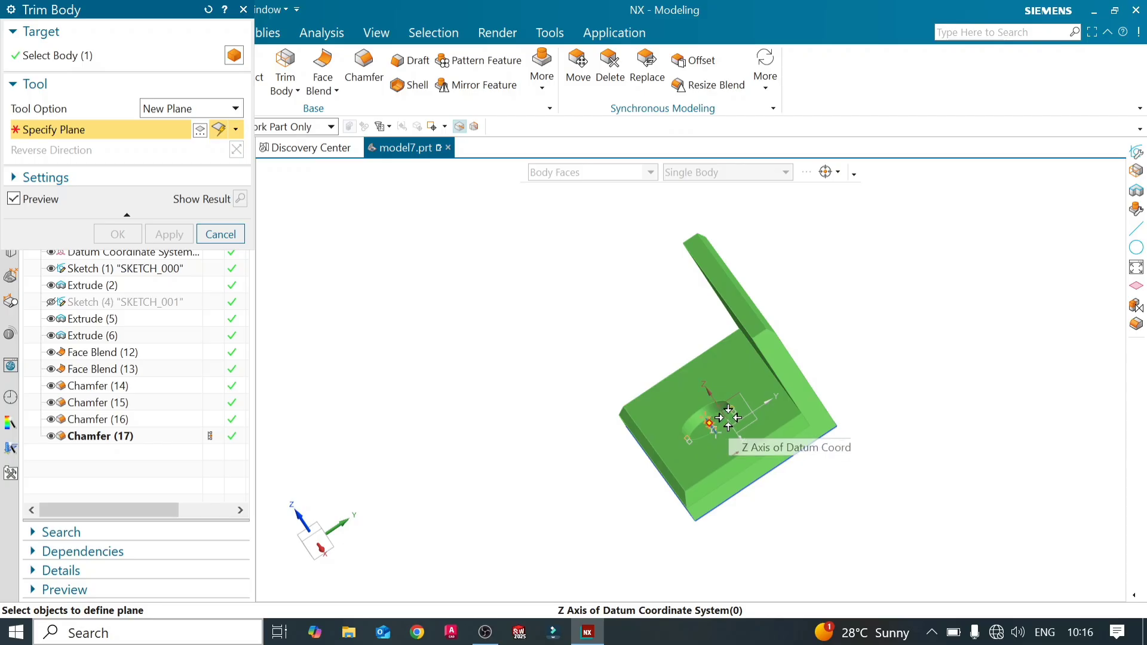
pyautogui.moveTo(734, 418); pyautogui.dragTo(754, 418, button='middle')
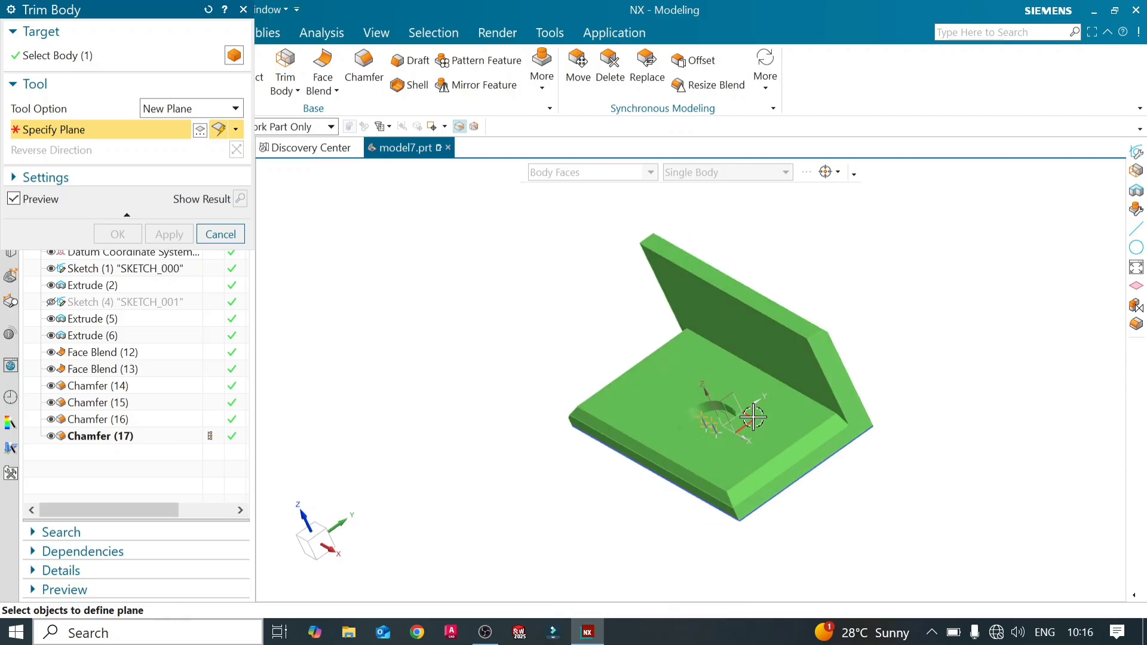
pyautogui.click(732, 418)
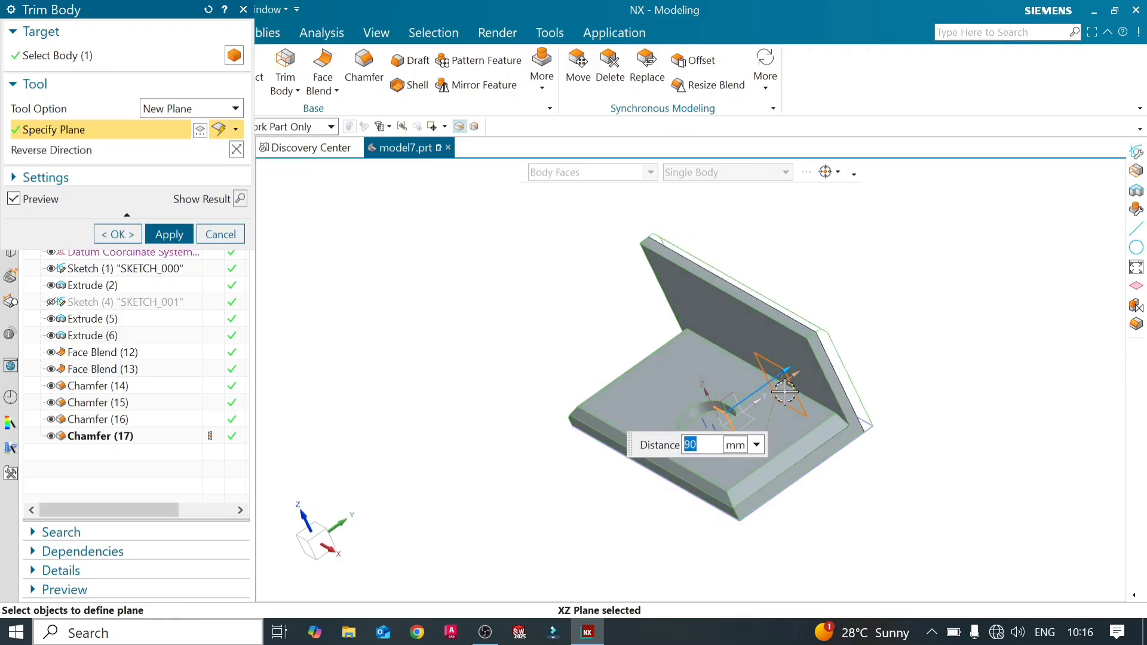
pyautogui.click(240, 198)
pyautogui.click(240, 198)
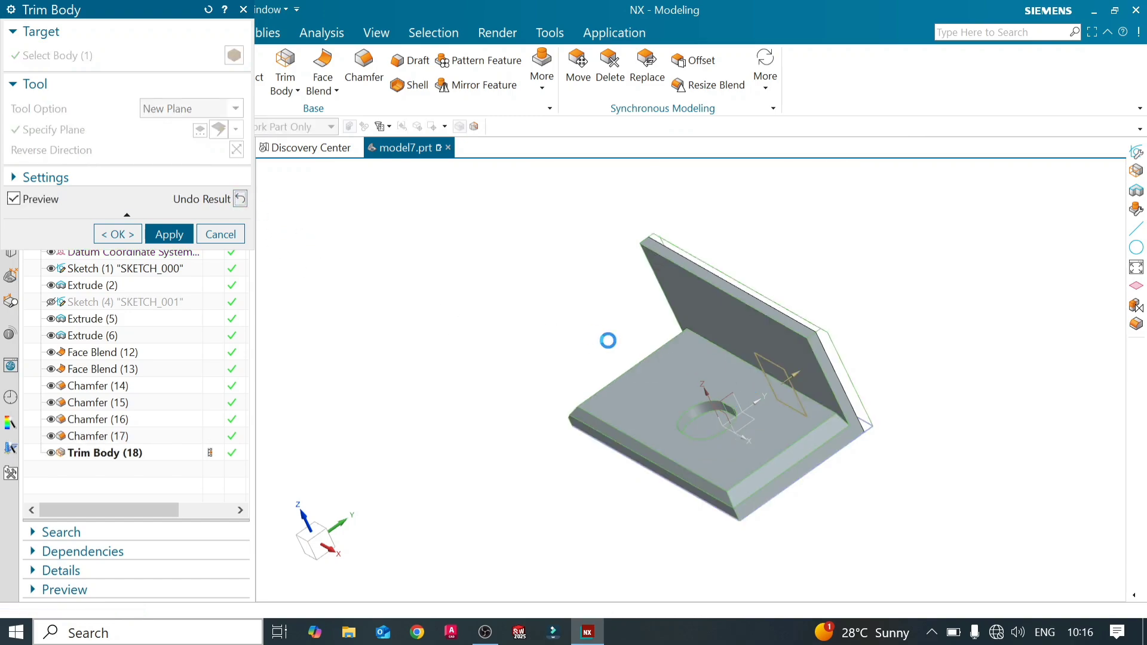
# - Set the XZ trimming plane's offset to 55 mm and preview the trimmed body
pyautogui.moveTo(779, 363); pyautogui.dragTo(768, 471)
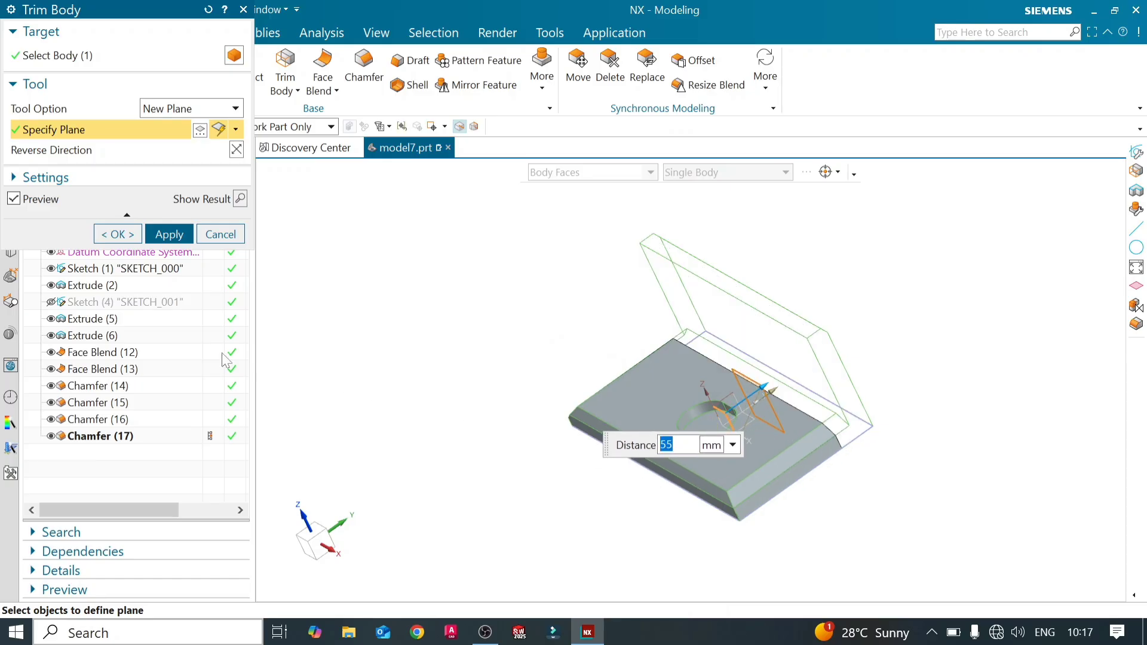
pyautogui.click(240, 199)
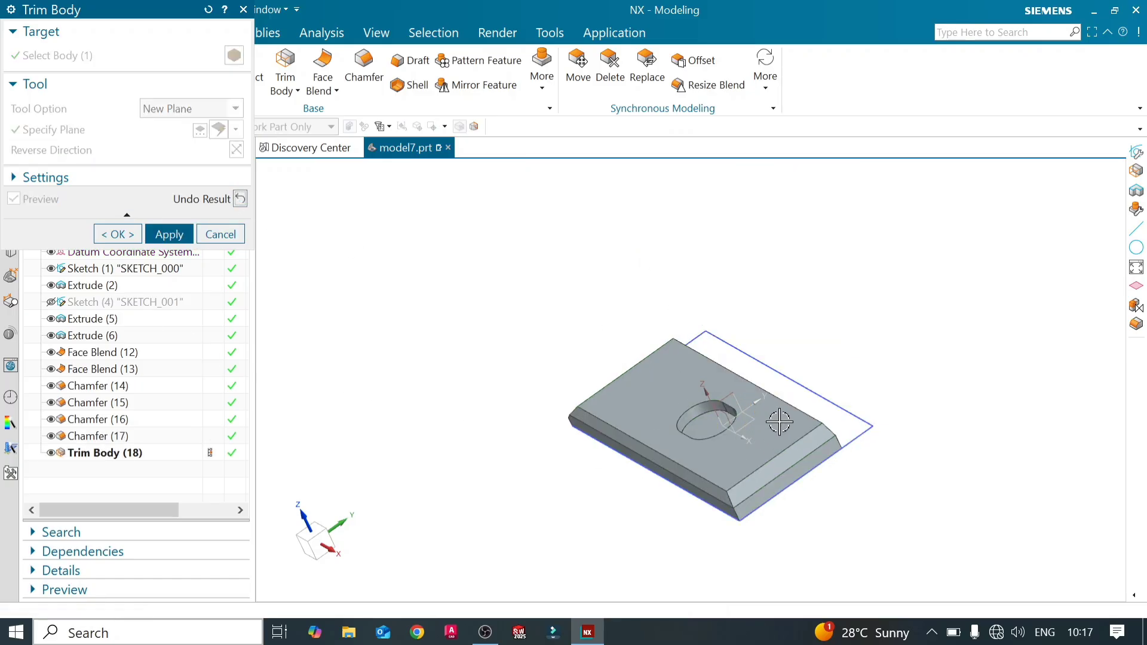
pyautogui.click(240, 195)
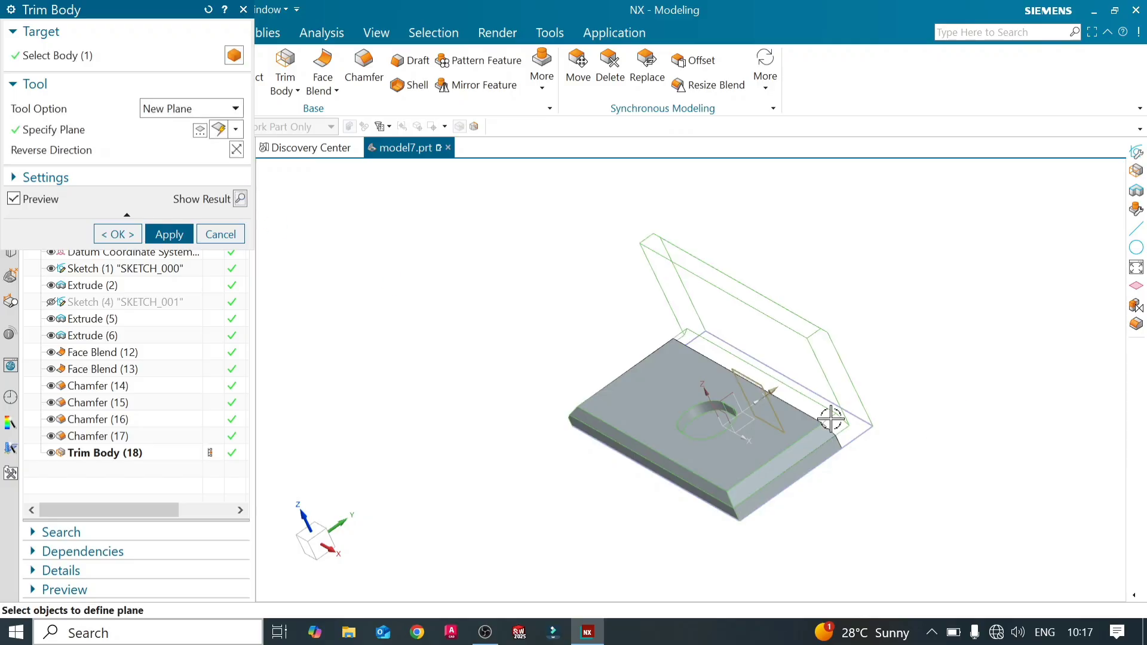
# - Offset the XZ trimming plane by 30 mm, reverse the trim direction, and preview the result
pyautogui.moveTo(763, 387); pyautogui.dragTo(747, 399)
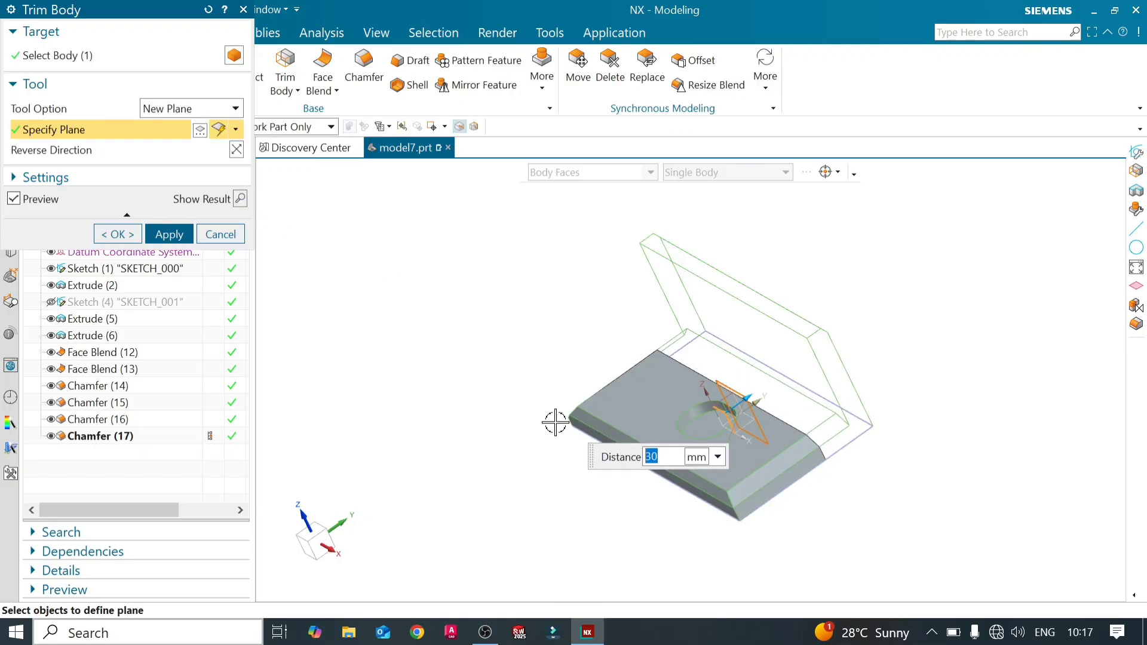
pyautogui.moveTo(833, 465); pyautogui.dragTo(824, 532, button='middle')
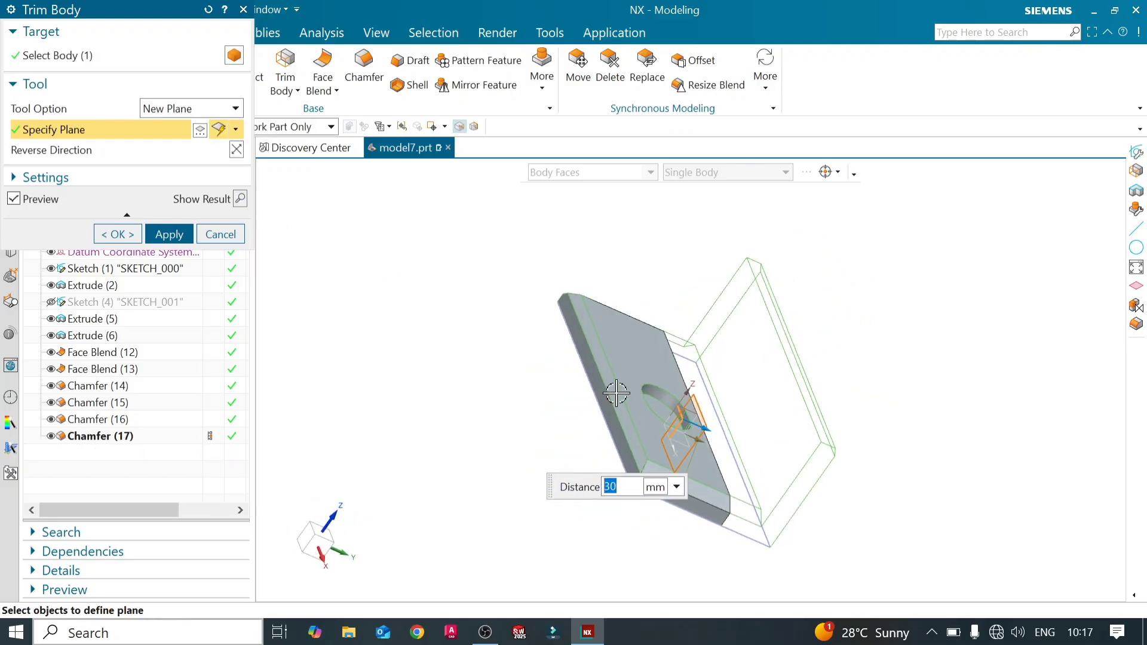
pyautogui.click(239, 152)
pyautogui.moveTo(643, 481); pyautogui.dragTo(600, 483, button='middle')
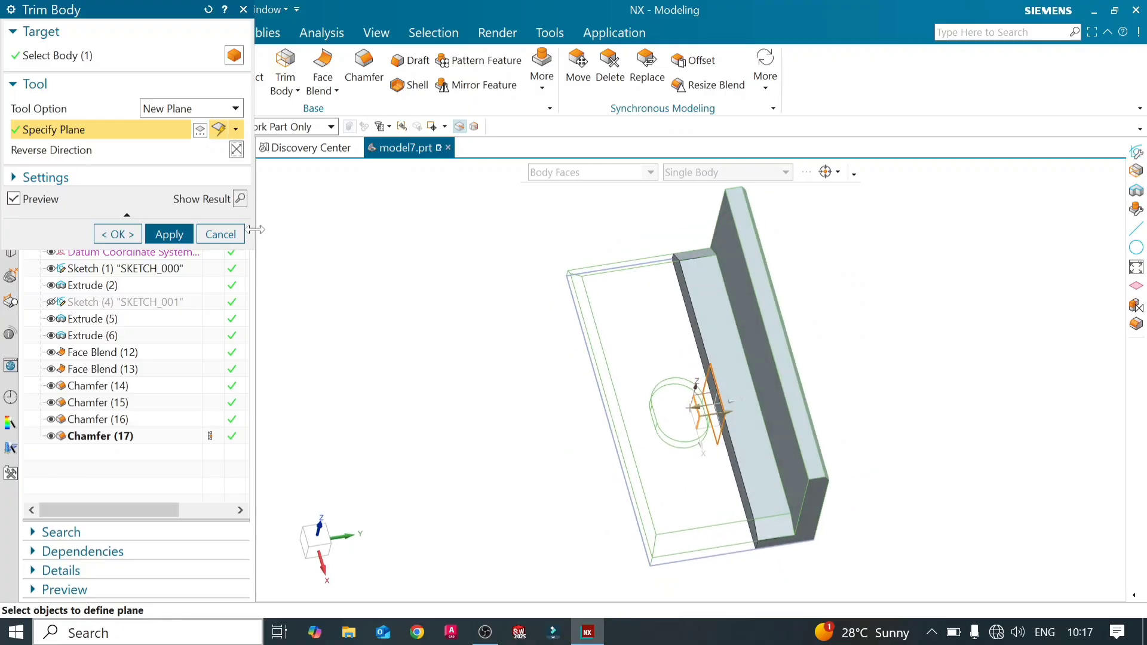
pyautogui.click(239, 199)
pyautogui.moveTo(729, 454); pyautogui.dragTo(768, 494, button='middle')
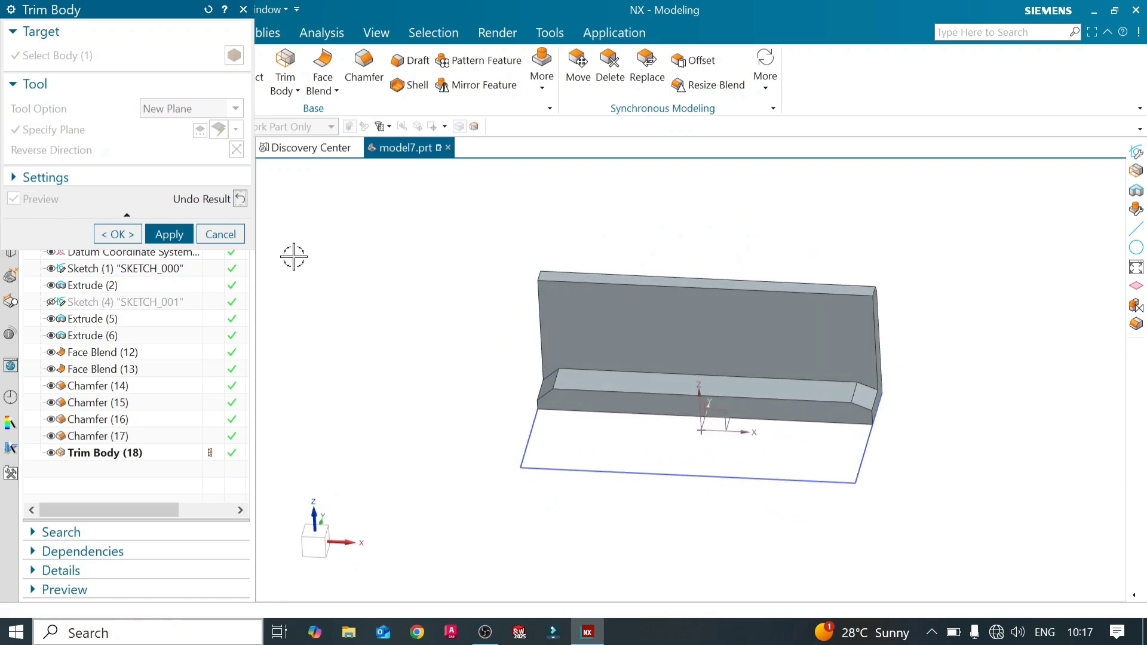
pyautogui.click(240, 199)
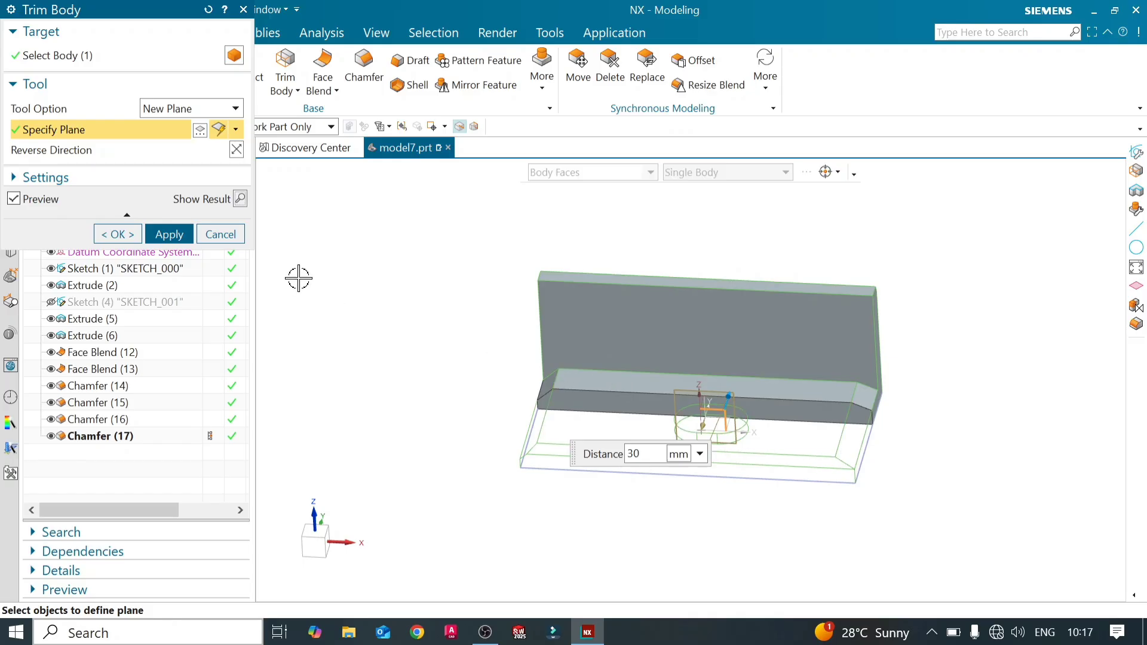
# - Cancel the body trim and save the model7 part
pyautogui.click(229, 235)
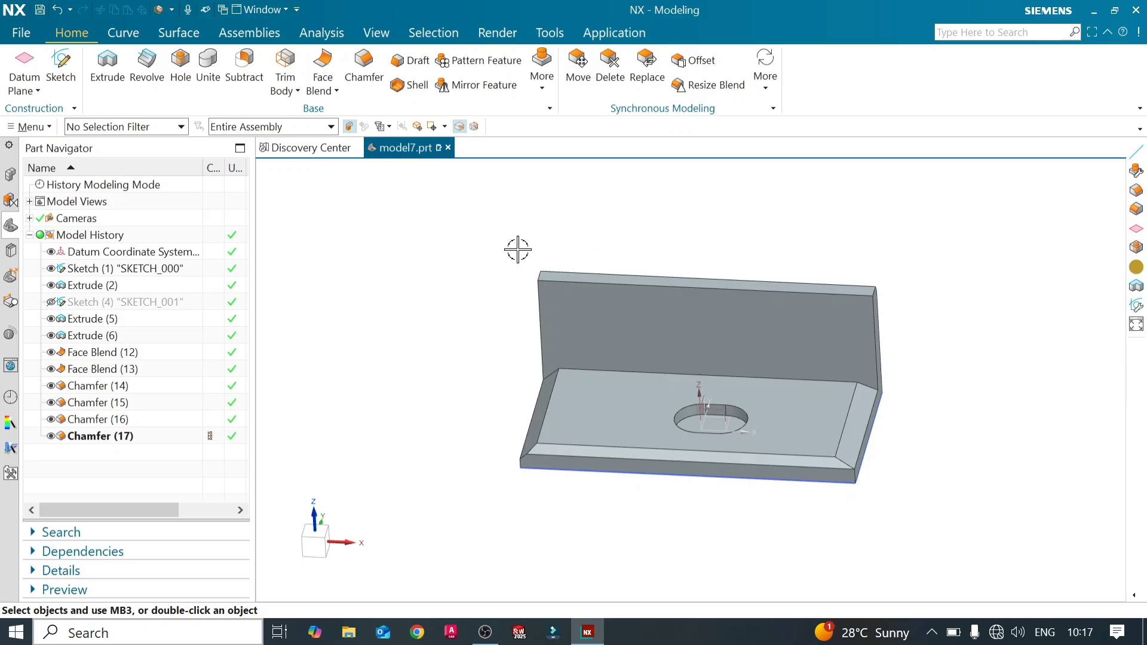
pyautogui.click(40, 11)
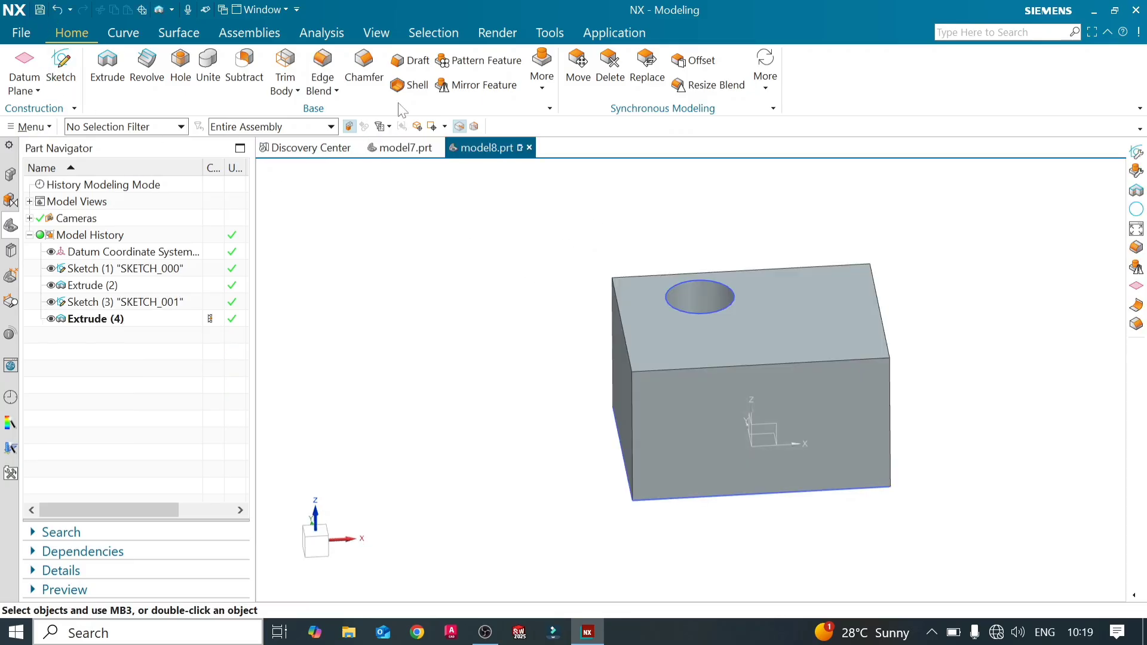
# - Shell the block in model8 with the front face open and a 4 mm wall thickness, and preview the result
pyautogui.moveTo(745, 410); pyautogui.dragTo(707, 384, button='middle')
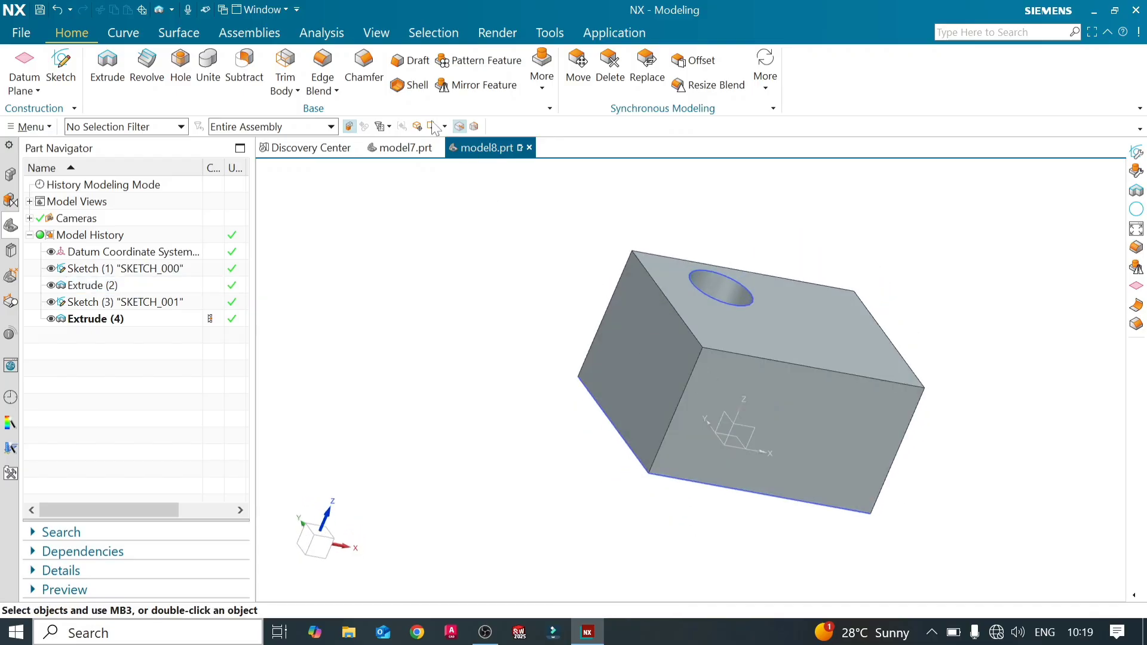
pyautogui.click(411, 86)
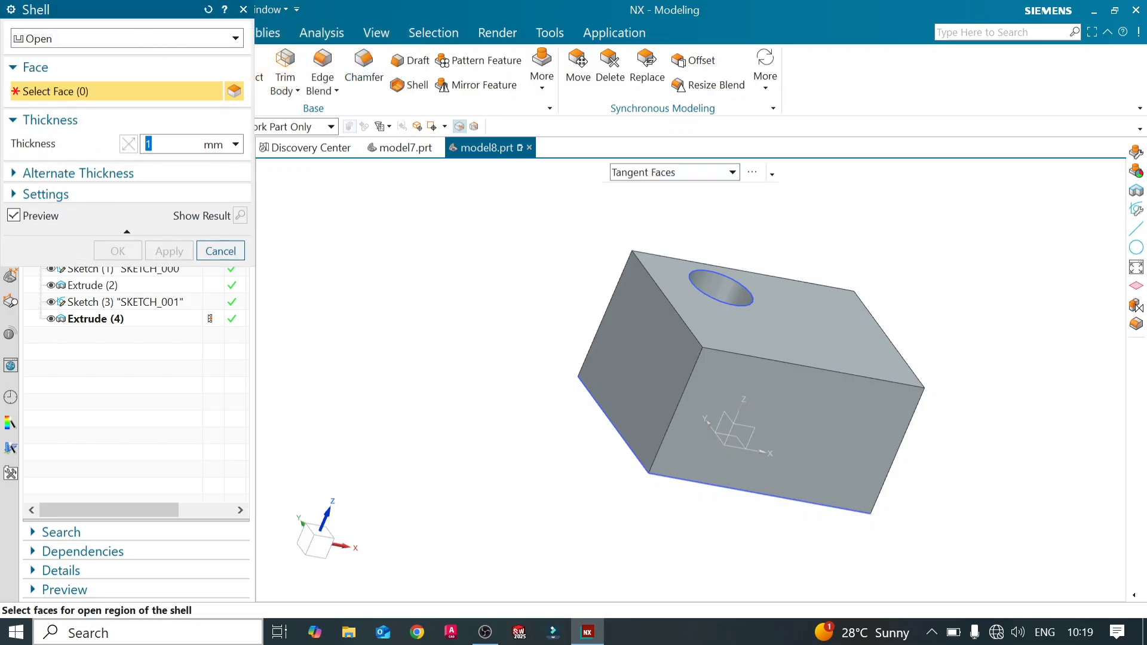
pyautogui.click(714, 377)
pyautogui.moveTo(544, 399)
pyautogui.mouseDown(button='middle')
pyautogui.moveTo(514, 370)
pyautogui.moveTo(532, 371)
pyautogui.moveTo(546, 395)
pyautogui.moveTo(526, 394)
pyautogui.moveTo(512, 379)
pyautogui.moveTo(523, 388)
pyautogui.moveTo(545, 377)
pyautogui.moveTo(540, 402)
pyautogui.mouseUp(button='middle')
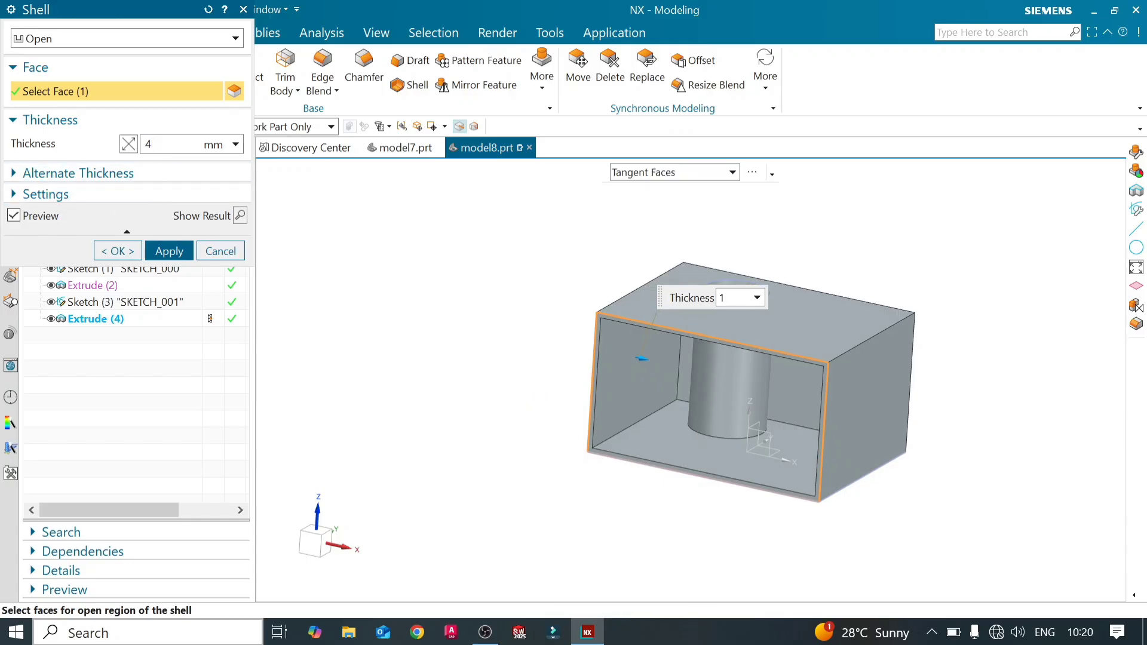
pyautogui.click(240, 216)
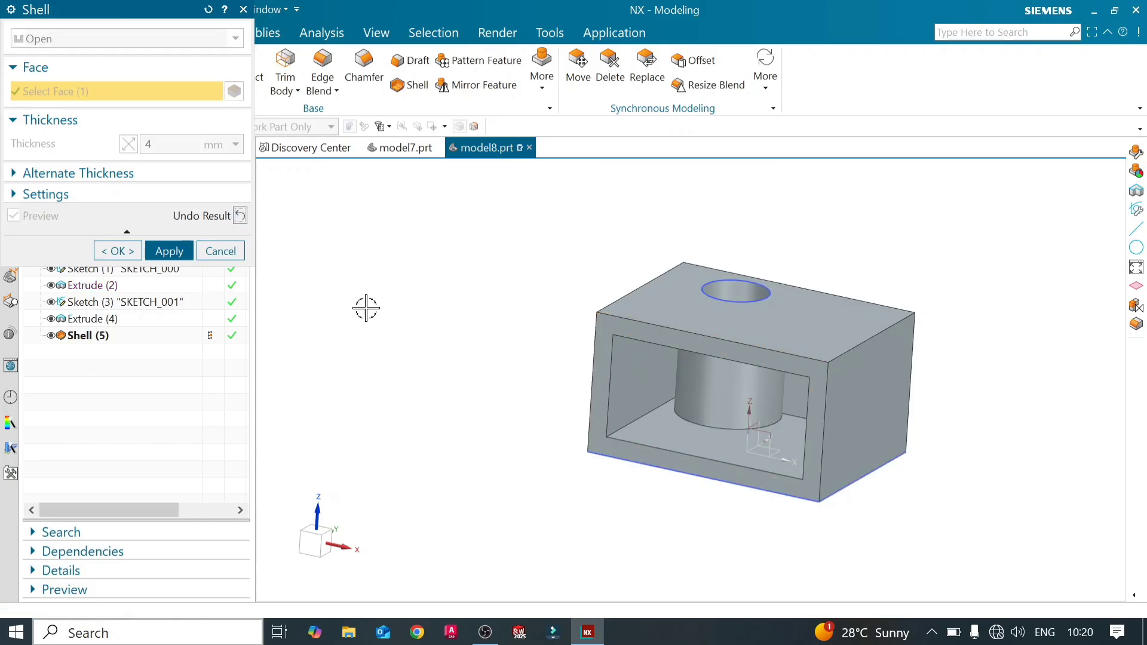
pyautogui.moveTo(476, 402); pyautogui.dragTo(559, 390, button='middle')
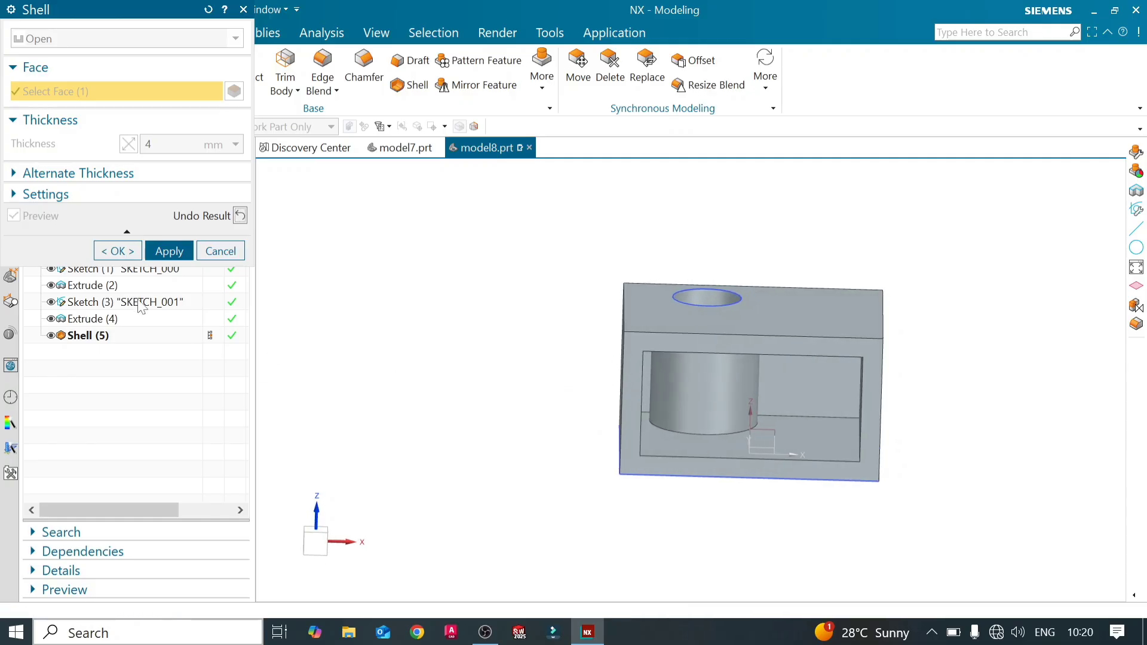
# - Give the block's side wall on the positive X side an alternate shell thickness of 8 mm
pyautogui.click(124, 173)
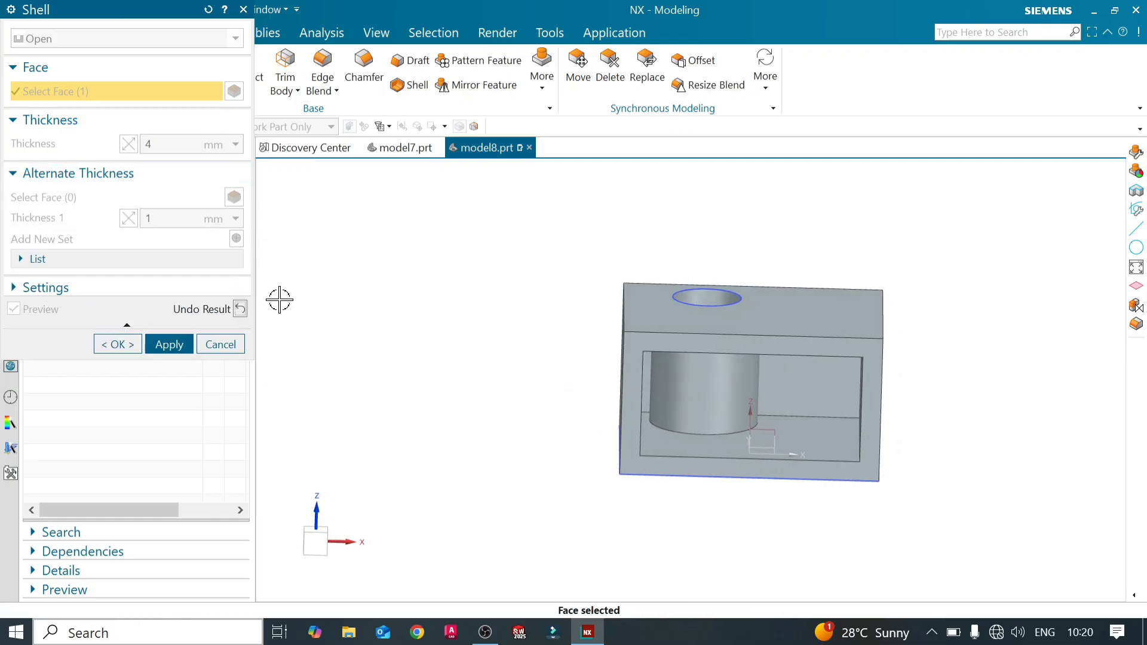
pyautogui.click(241, 310)
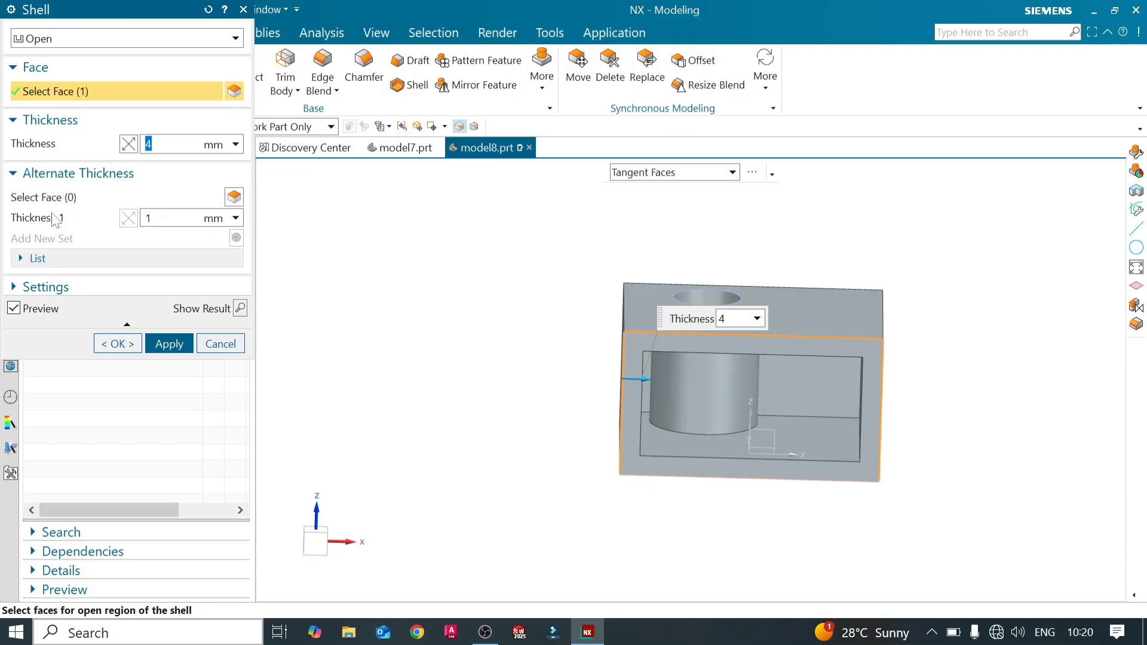
pyautogui.click(68, 199)
pyautogui.scroll(-1, 595, 425)
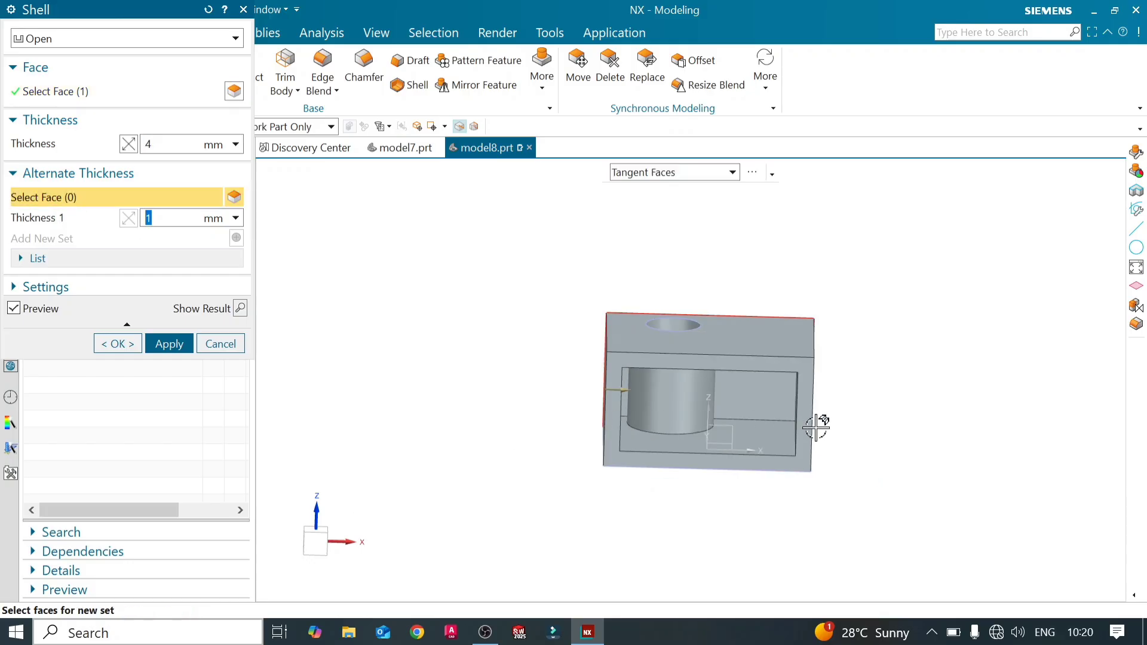
pyautogui.moveTo(874, 413)
pyautogui.mouseDown(button='middle')
pyautogui.moveTo(852, 410)
pyautogui.moveTo(863, 397)
pyautogui.mouseUp(button='middle')
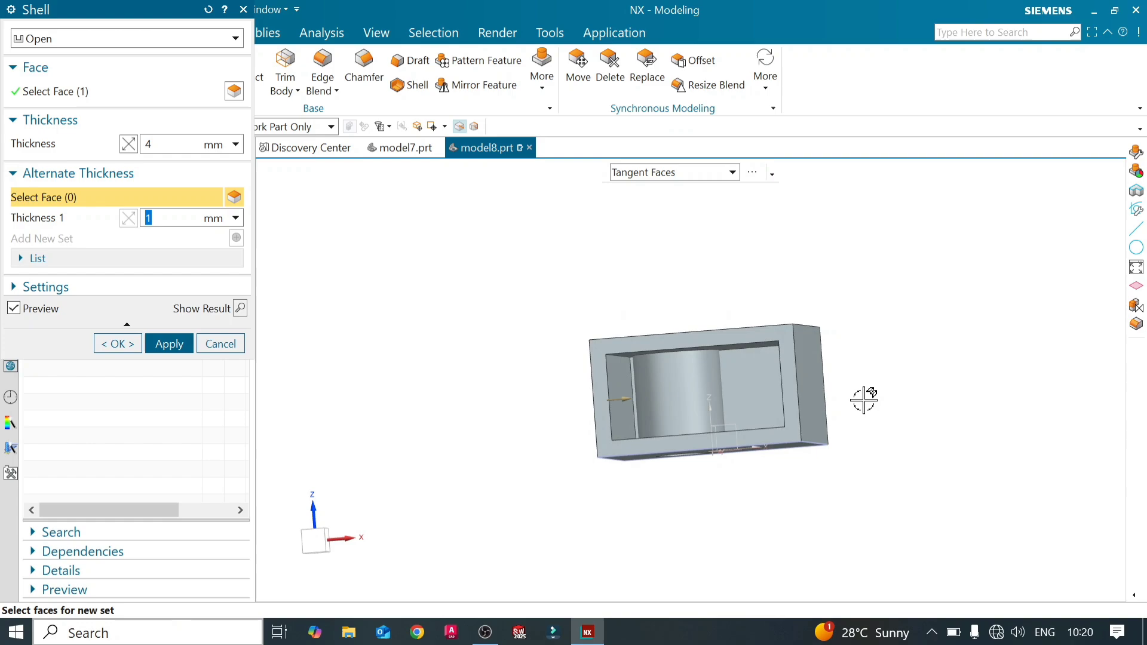
pyautogui.click(809, 383)
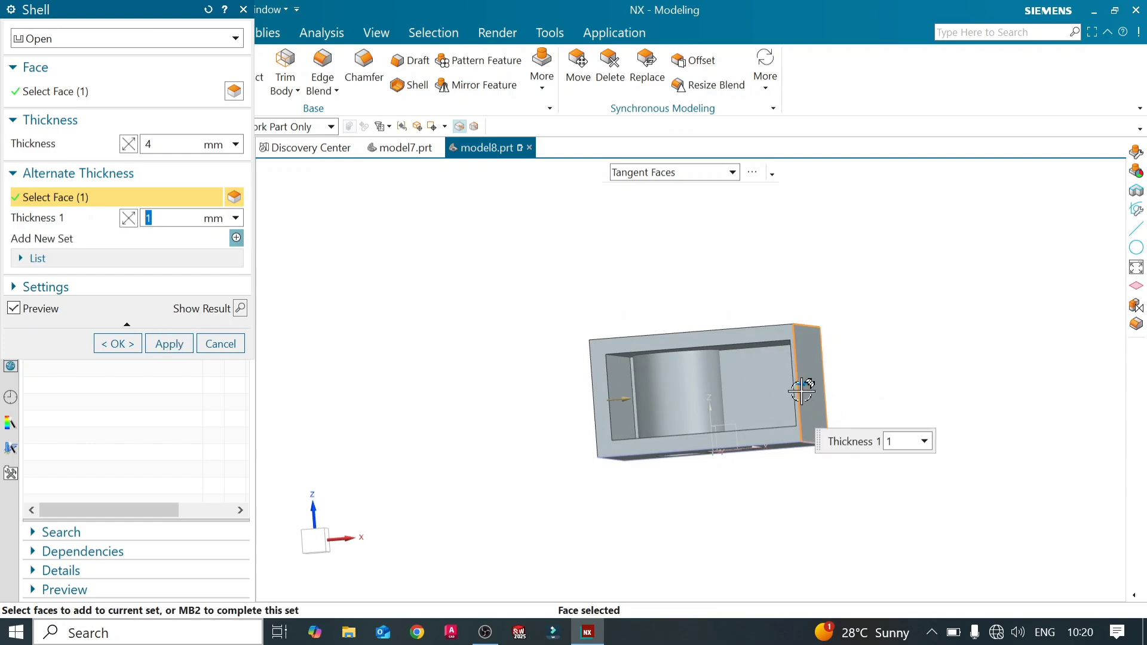
pyautogui.write('8')
pyautogui.press('Return')
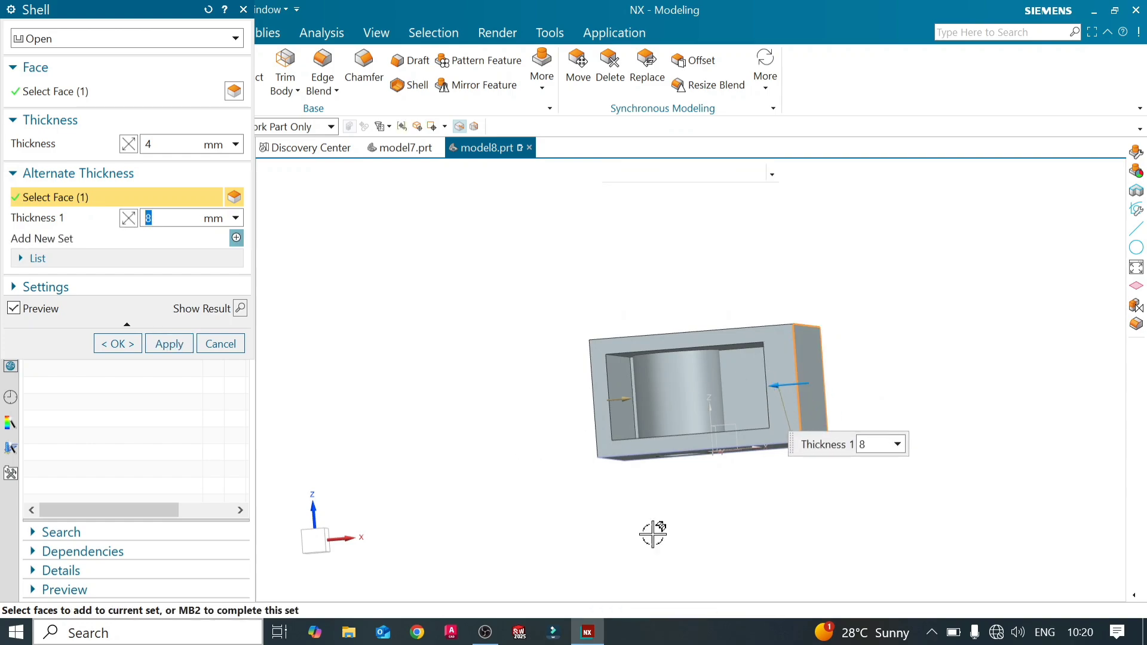
# - Try an alternate thickness of 15 mm on the positive X side wall
pyautogui.moveTo(753, 531); pyautogui.dragTo(781, 538, button='middle')
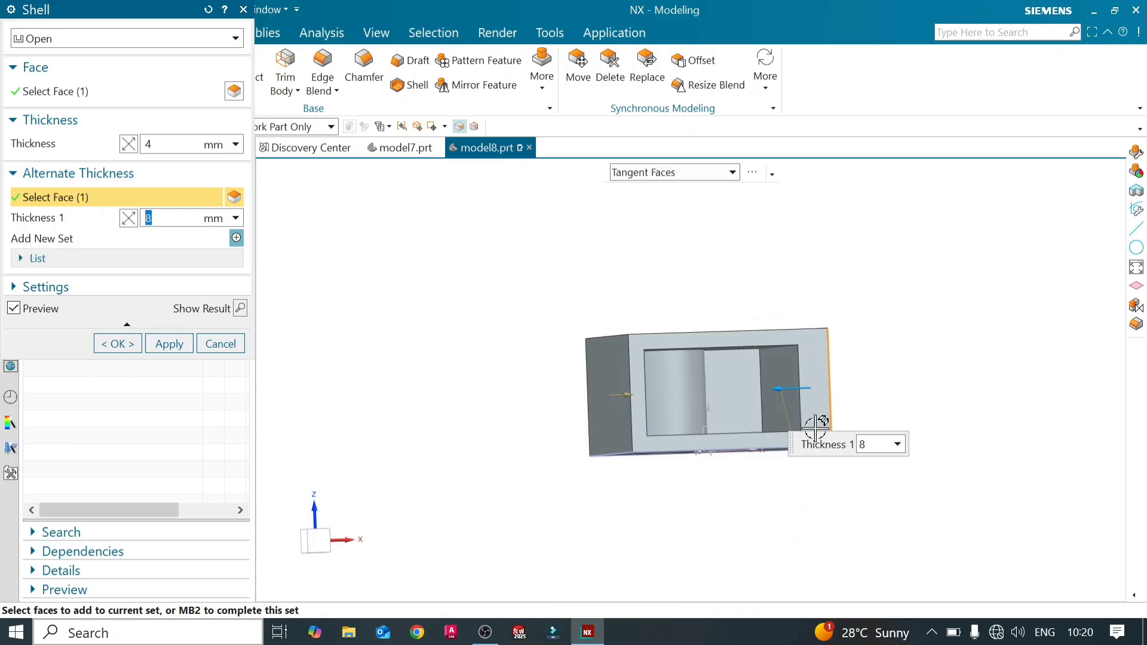
pyautogui.moveTo(772, 387); pyautogui.dragTo(745, 385)
pyautogui.moveTo(732, 533)
pyautogui.mouseDown(button='middle')
pyautogui.moveTo(703, 529)
pyautogui.moveTo(712, 535)
pyautogui.mouseUp(button='middle')
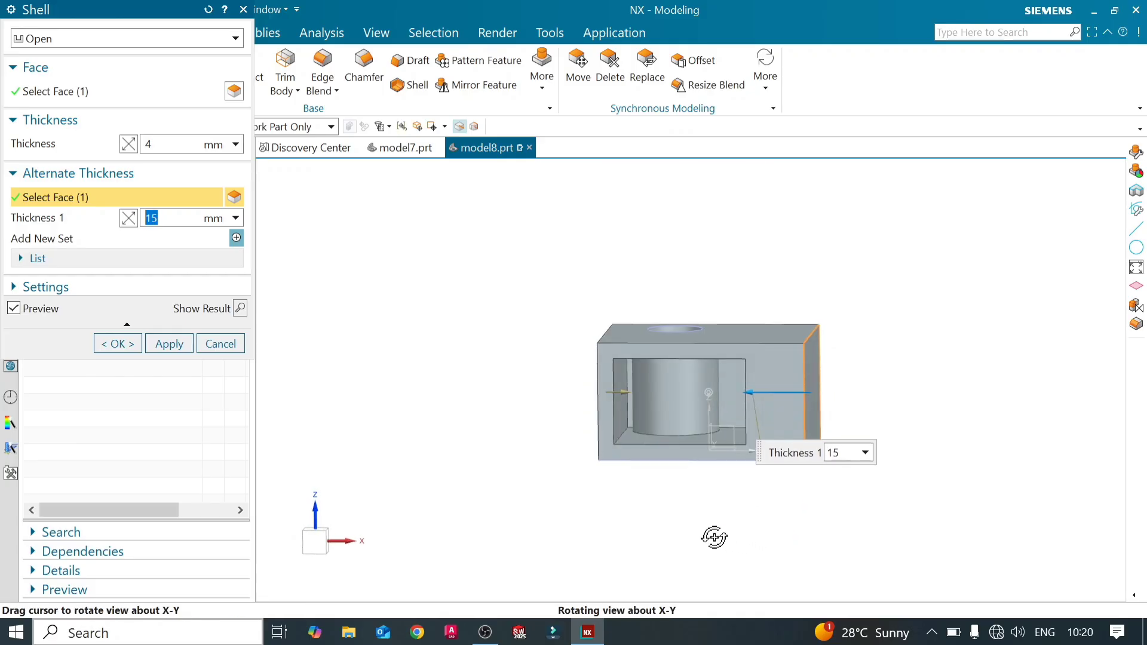
# - Try including the top face in the alternate thickness set at 8 mm, and deselect that face
pyautogui.click(731, 332)
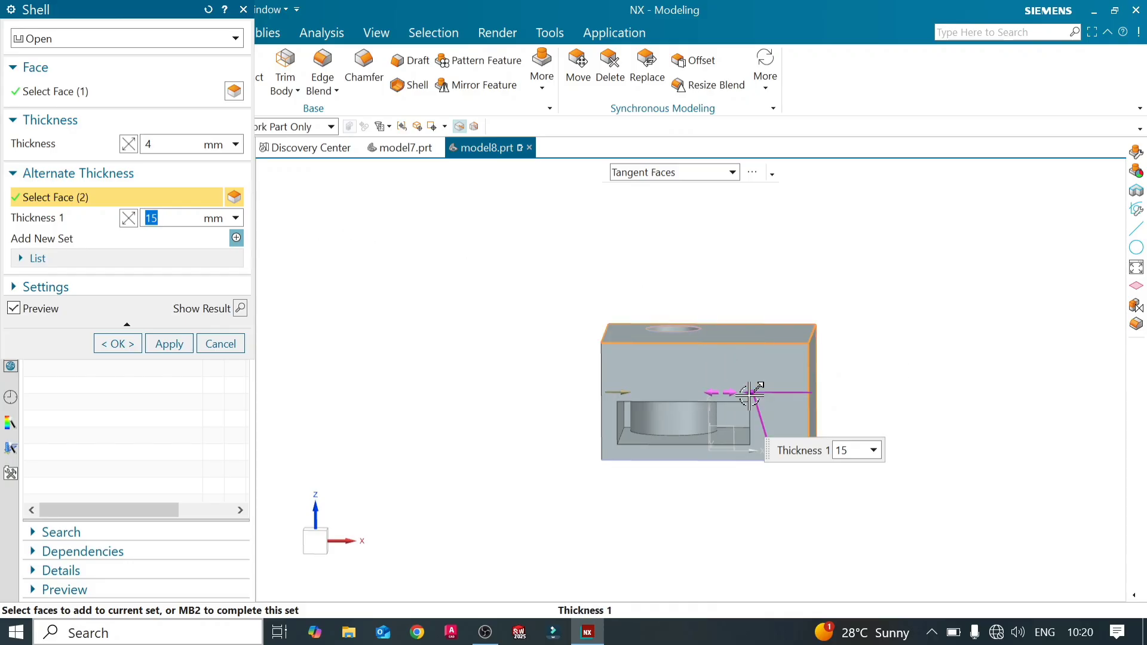
pyautogui.moveTo(750, 395)
pyautogui.mouseDown()
pyautogui.moveTo(787, 397)
pyautogui.moveTo(771, 396)
pyautogui.mouseUp()
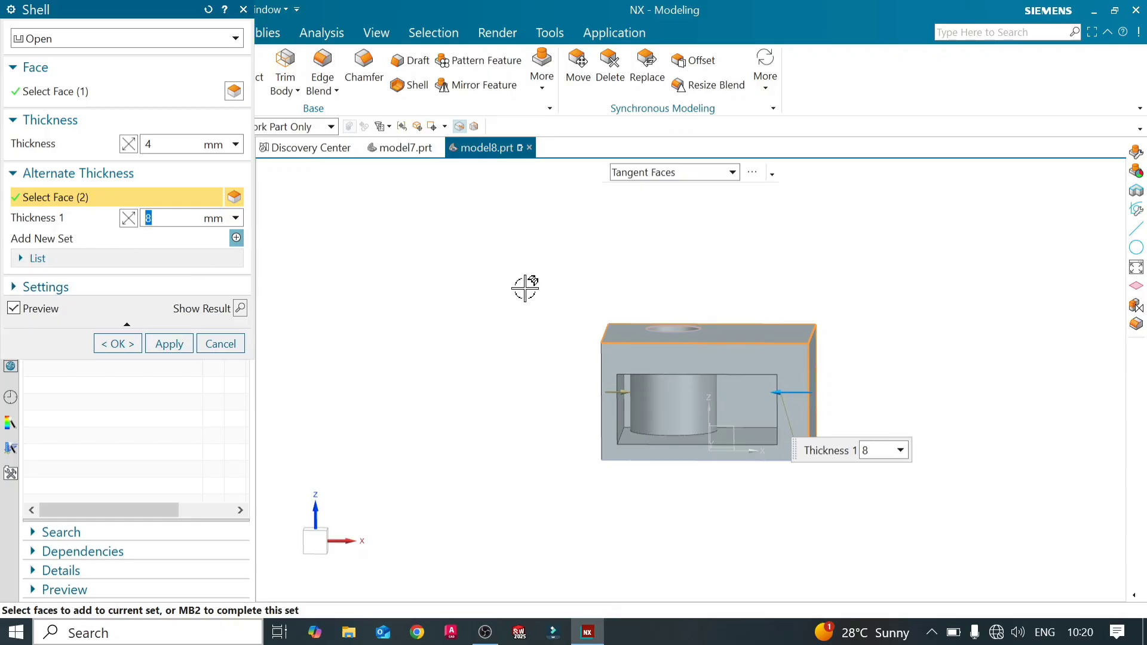
pyautogui.keyDown('shift'); pyautogui.click(720, 329); pyautogui.keyUp('shift')
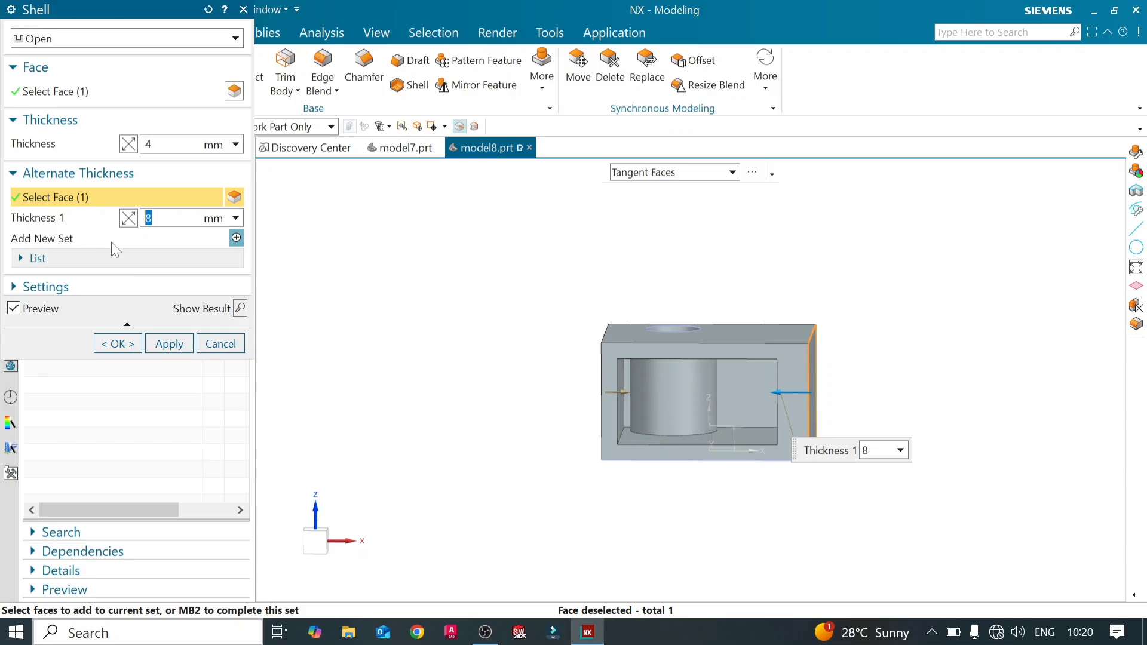
# - Add a second alternate thickness set for the block's top face at 4 mm and set the positive X side wall to 6 mm
pyautogui.click(92, 258)
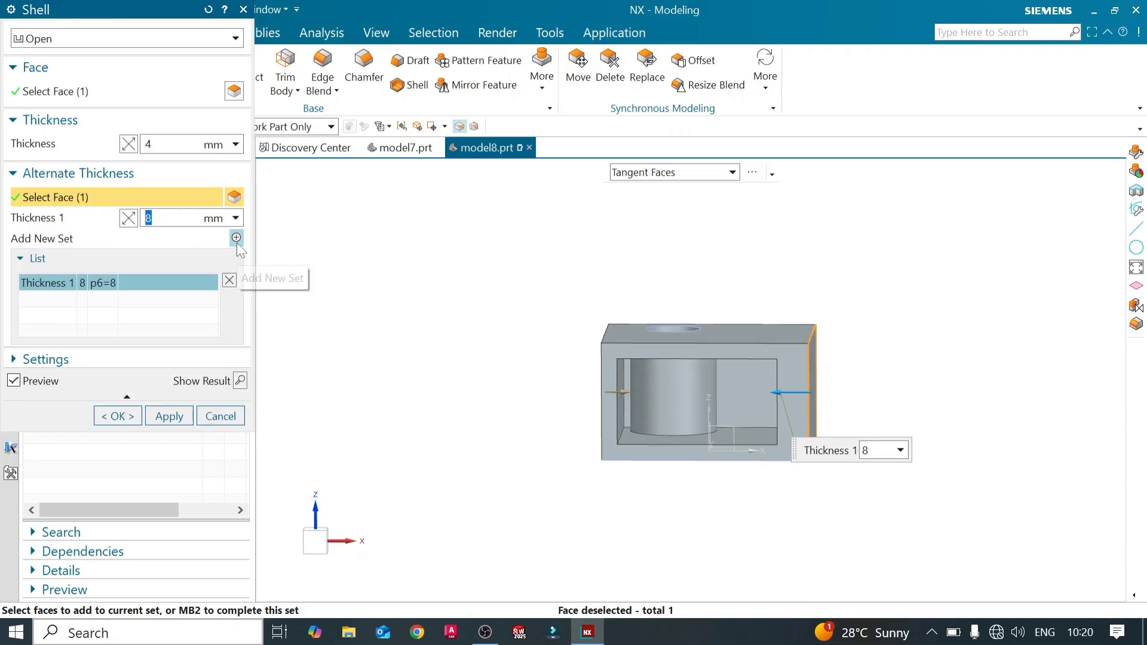
pyautogui.click(236, 239)
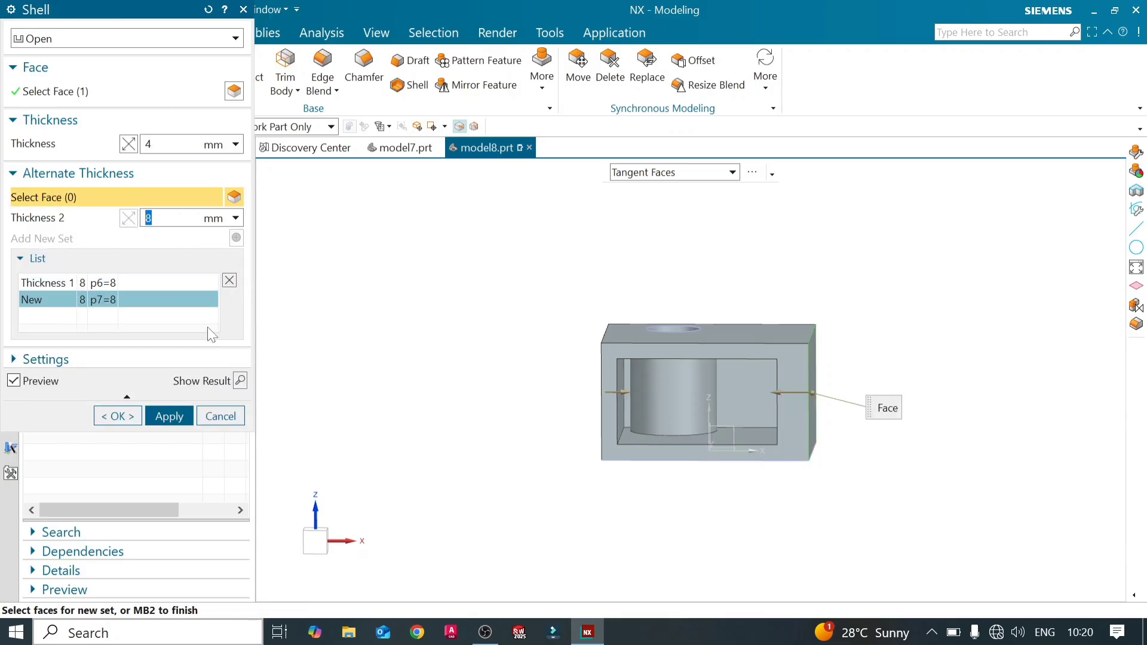
pyautogui.click(717, 333)
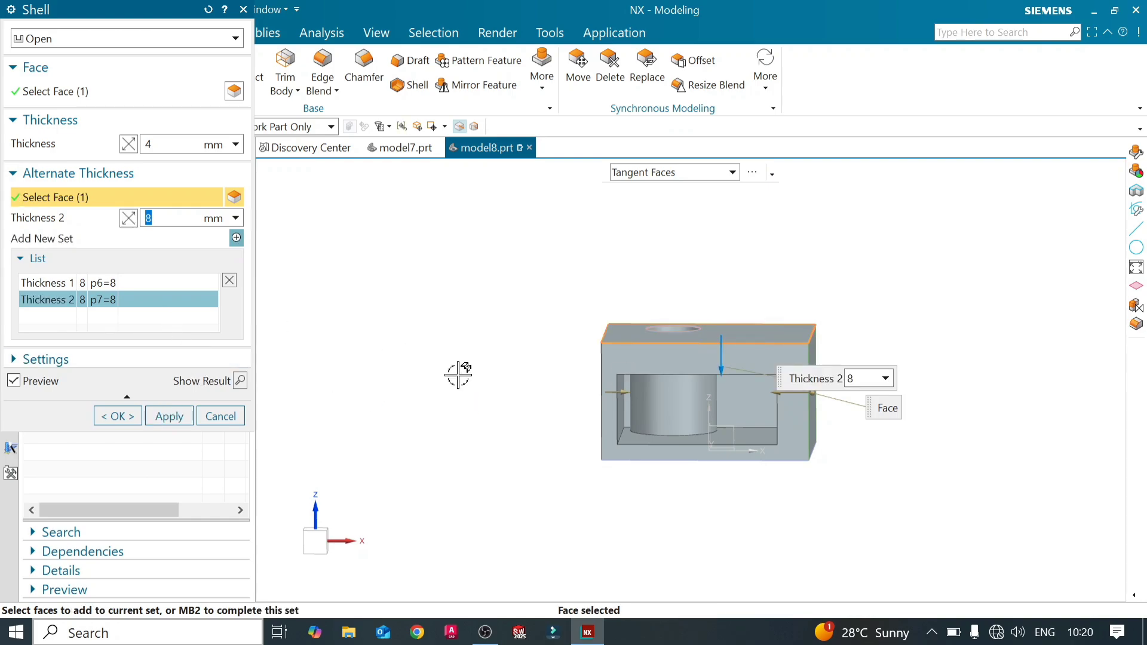
pyautogui.moveTo(718, 368); pyautogui.dragTo(784, 394)
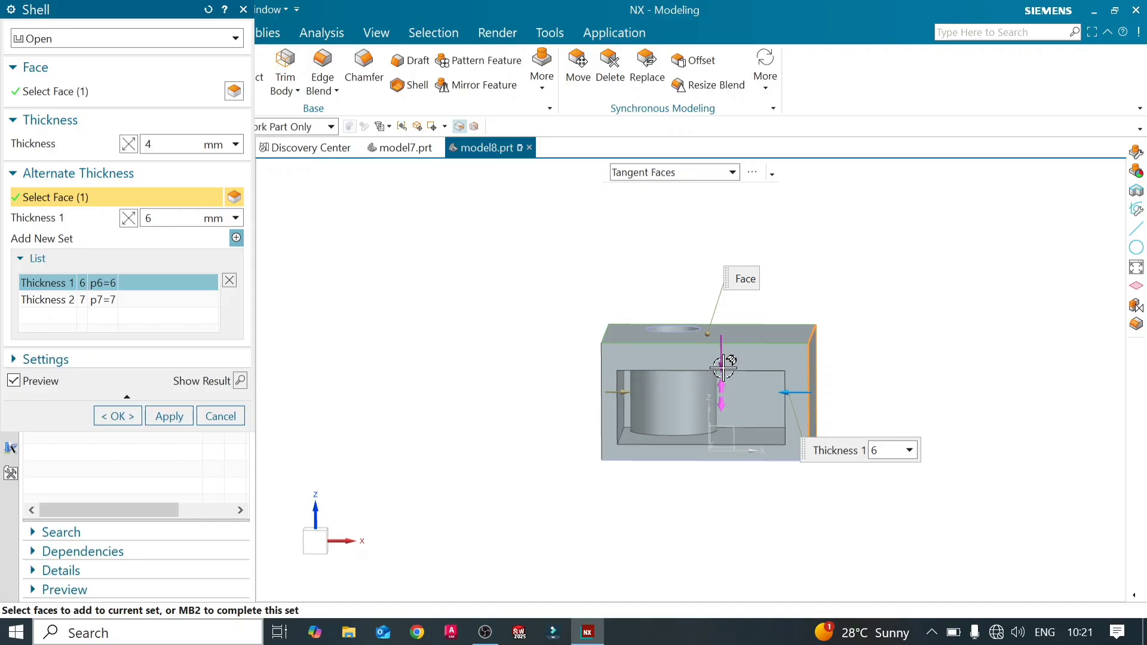
pyautogui.moveTo(723, 368); pyautogui.dragTo(723, 358)
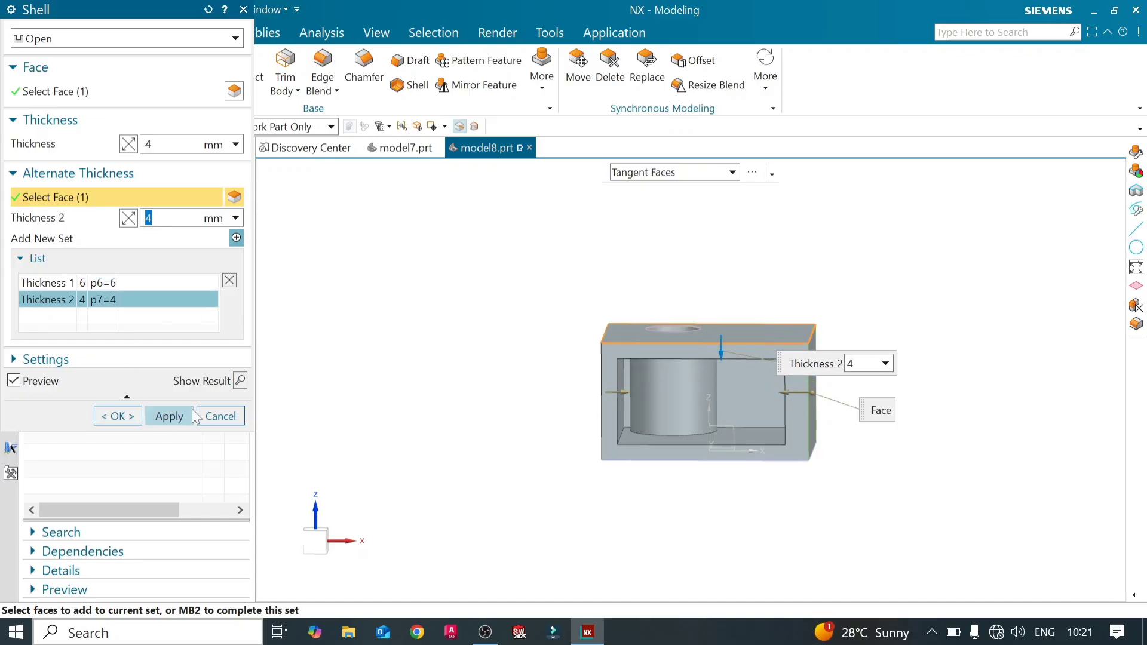
# - Show the full result of the open shell, return to editing, and apply the shell
pyautogui.click(240, 382)
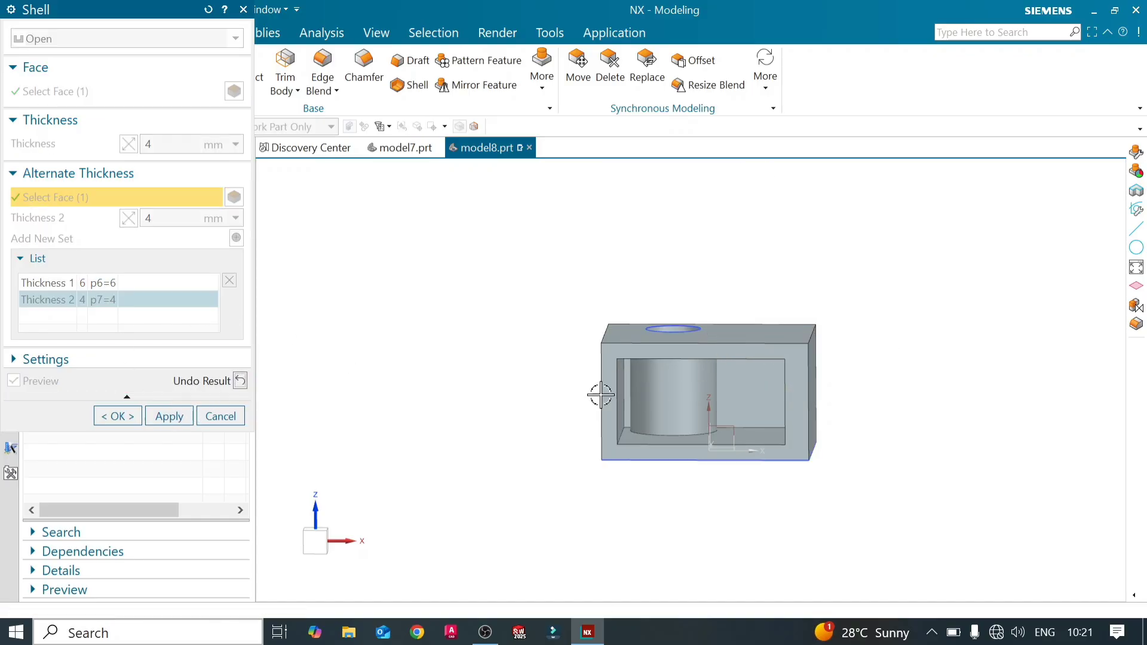
pyautogui.click(239, 381)
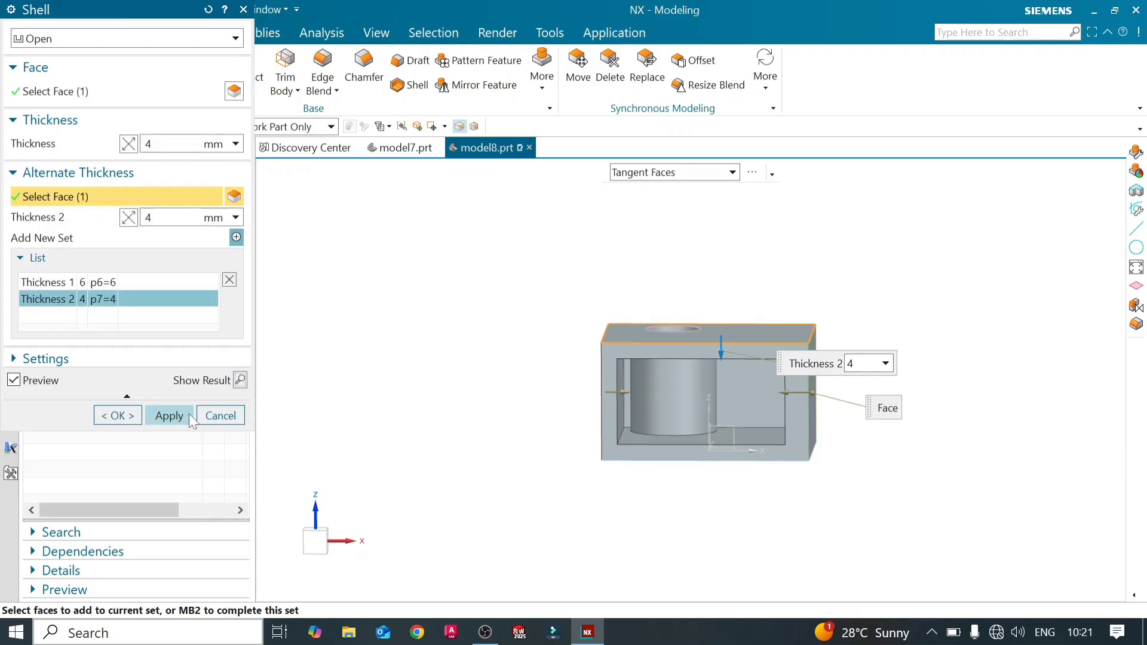
pyautogui.click(169, 415)
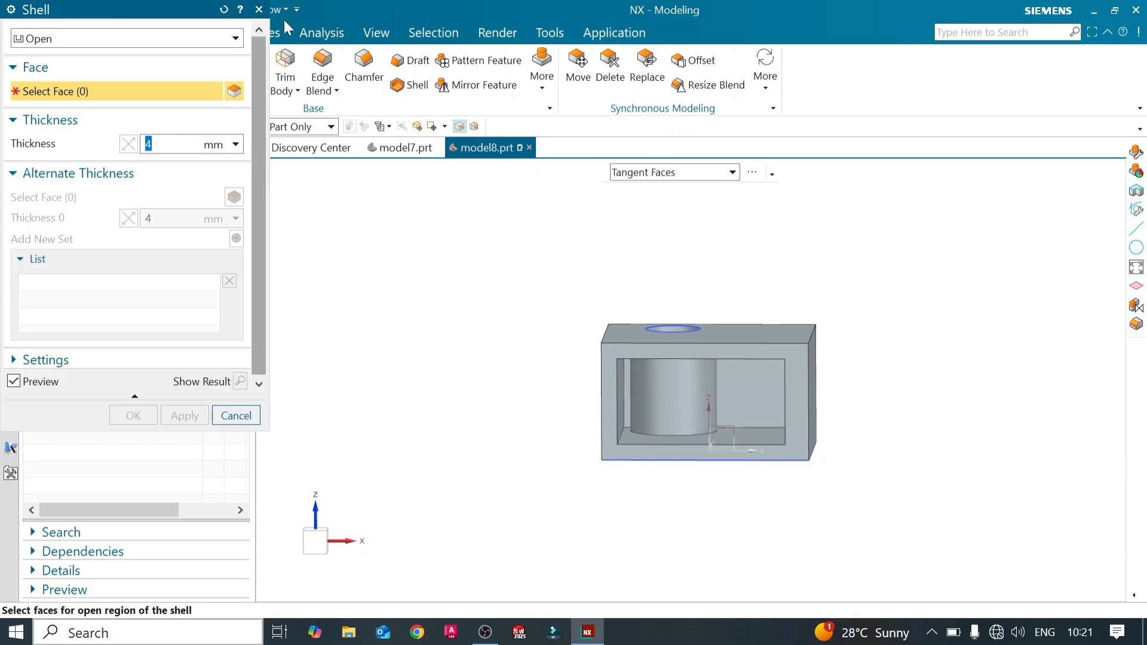
pyautogui.press('Escape')
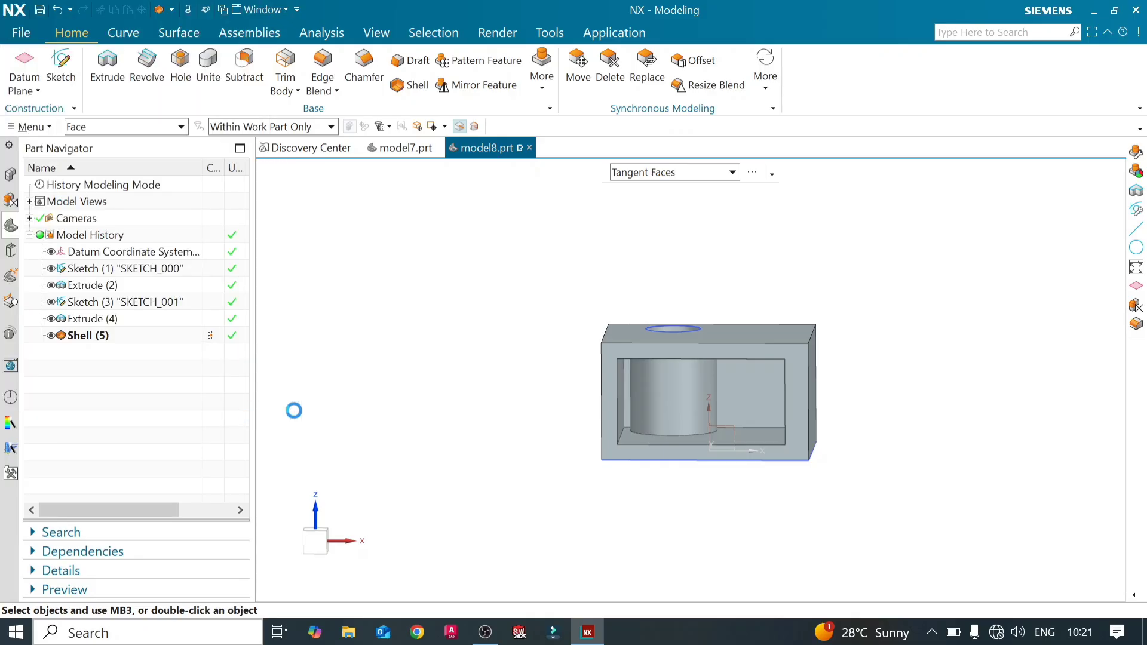
# - Delete the open shell feature from the model history
pyautogui.moveTo(541, 379); pyautogui.dragTo(507, 369, button='middle')
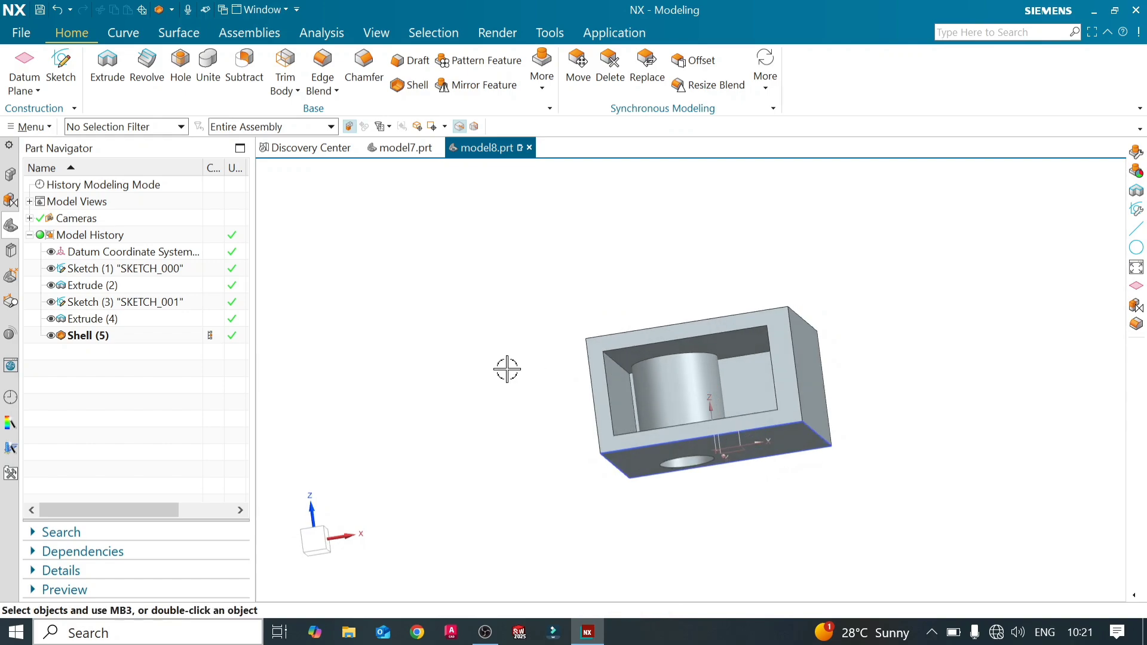
pyautogui.rightClick(149, 337)
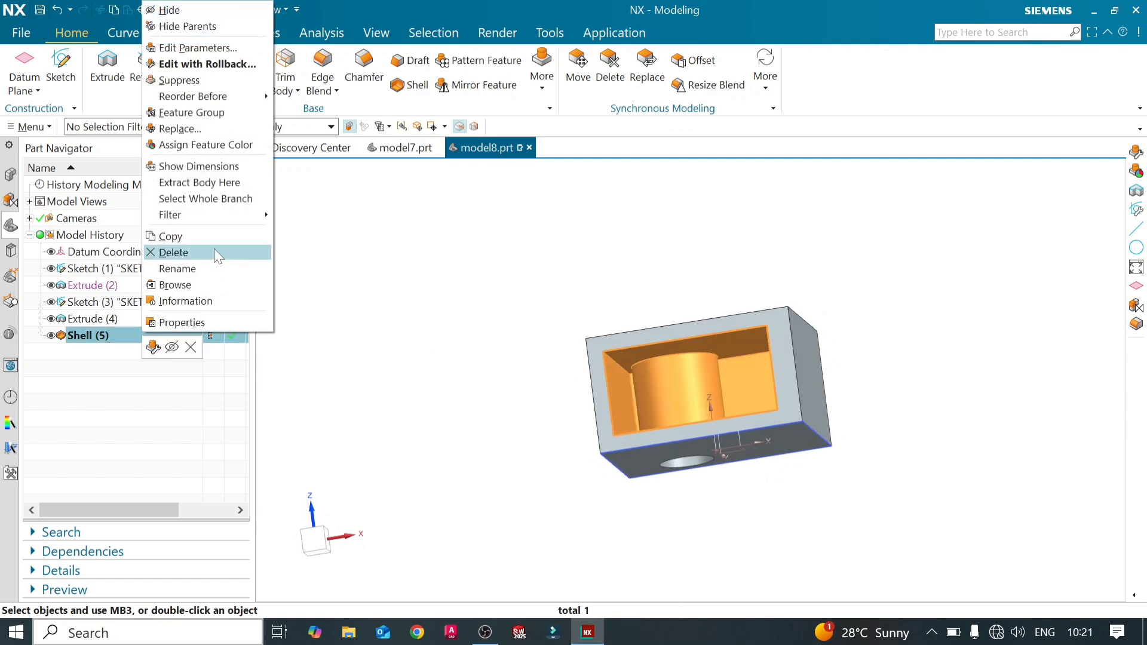
pyautogui.click(214, 248)
# - Shell the block's solid body as a closed shell with a 4 mm wall thickness
pyautogui.moveTo(720, 348); pyautogui.dragTo(728, 378, button='middle')
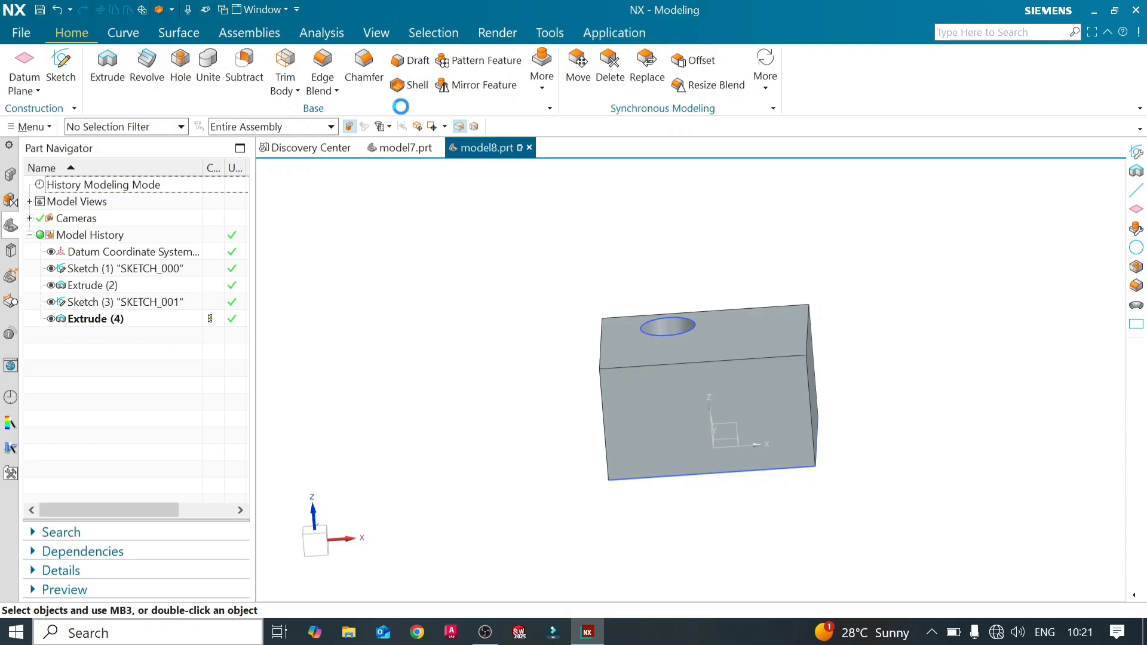
pyautogui.click(70, 38)
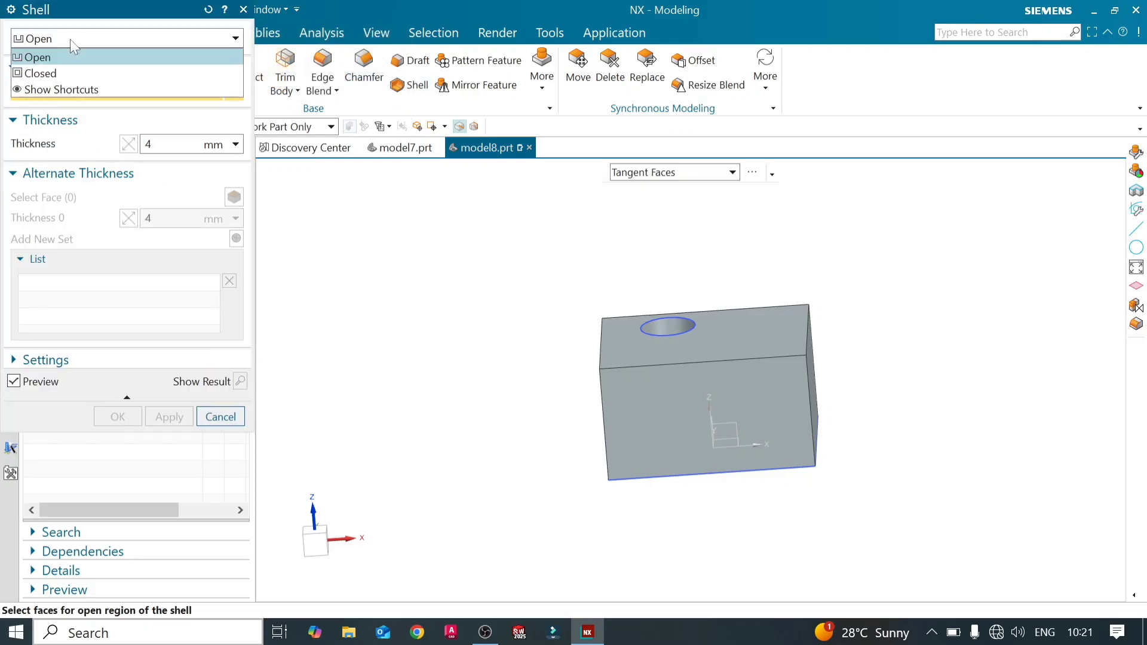
pyautogui.click(95, 72)
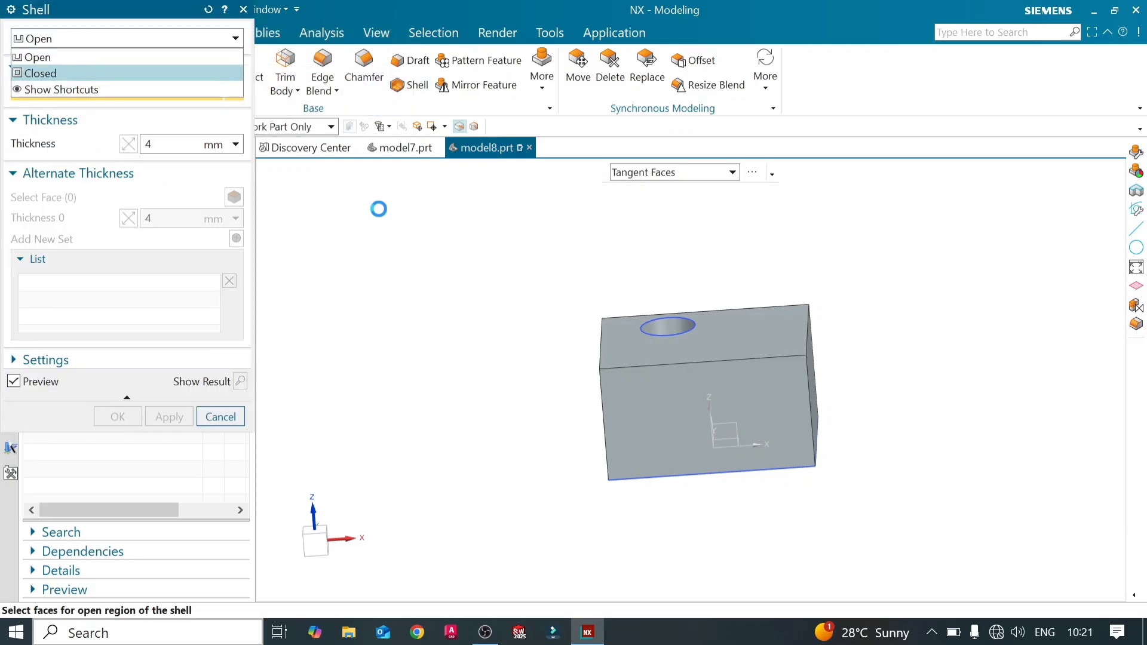
pyautogui.click(699, 371)
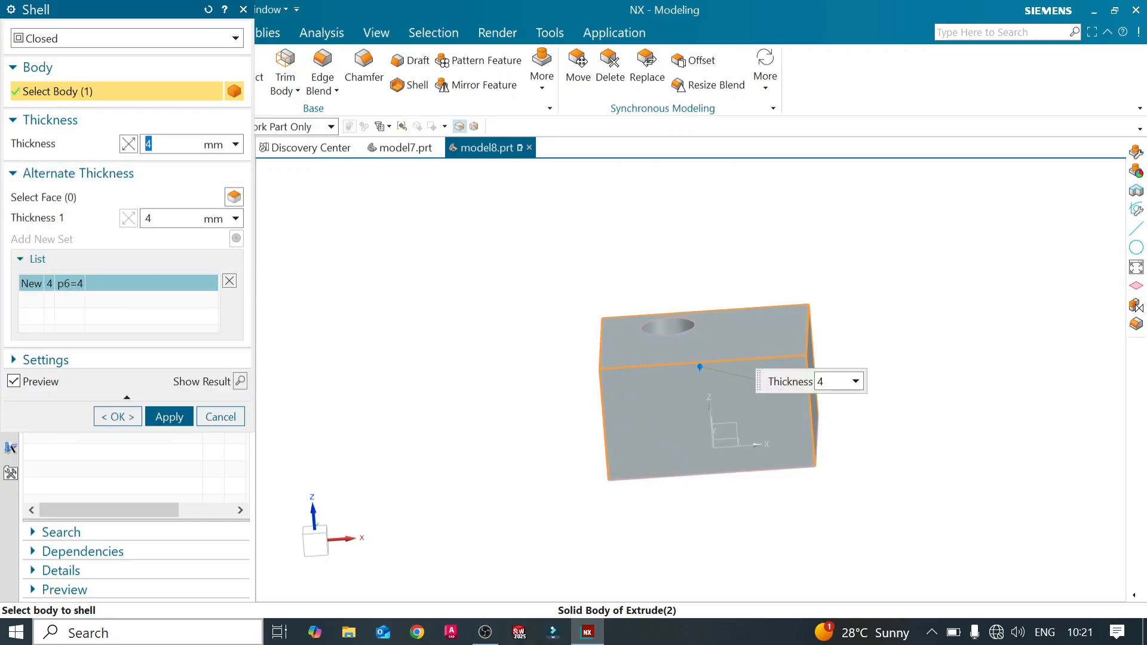
pyautogui.click(240, 382)
pyautogui.moveTo(670, 389); pyautogui.dragTo(687, 479, button='middle')
pyautogui.click(181, 421)
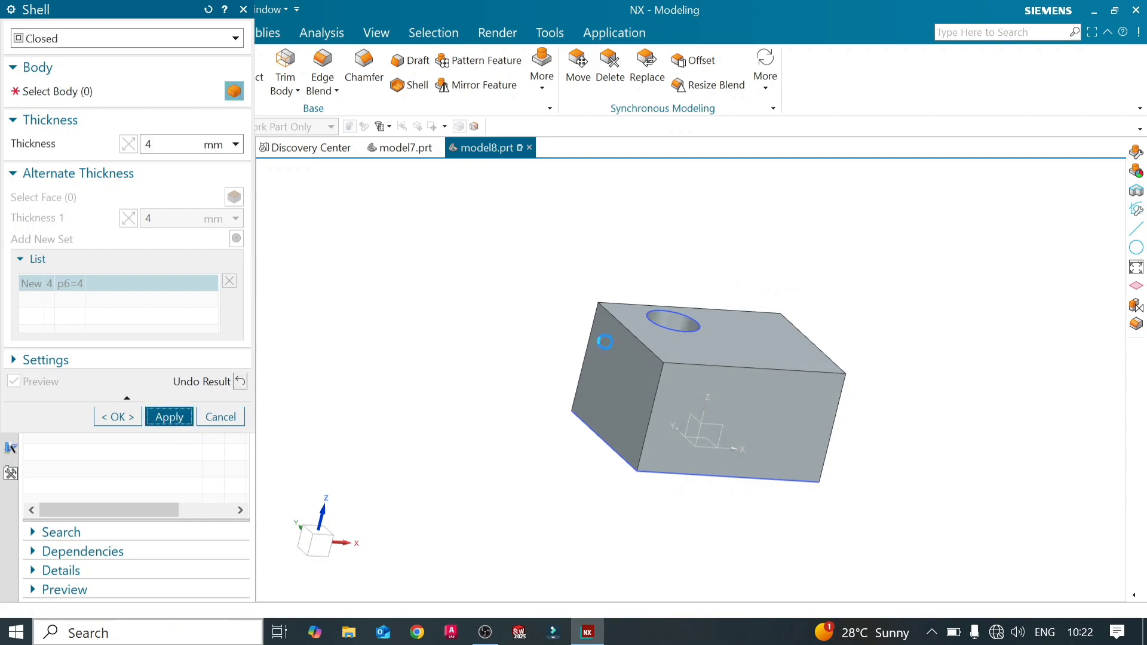
pyautogui.click(243, 9)
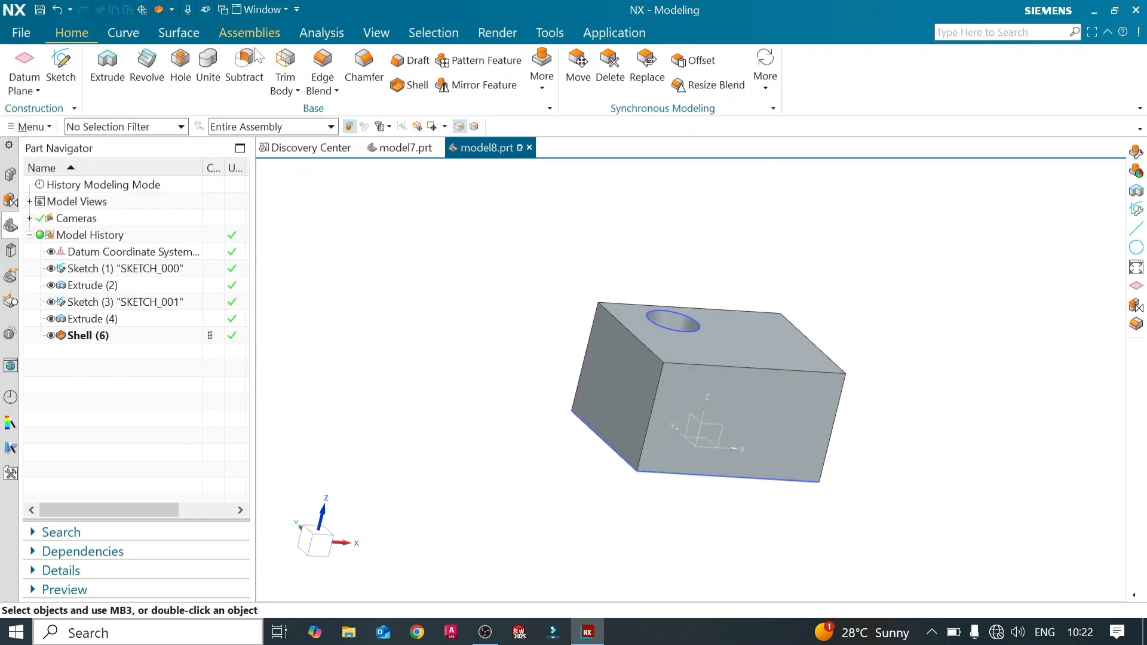
# - Examine the closed shell's interior with a one-plane section normal to Z at a 12 mm offset, and discard the section
pyautogui.moveTo(647, 420); pyautogui.dragTo(613, 471, button='middle')
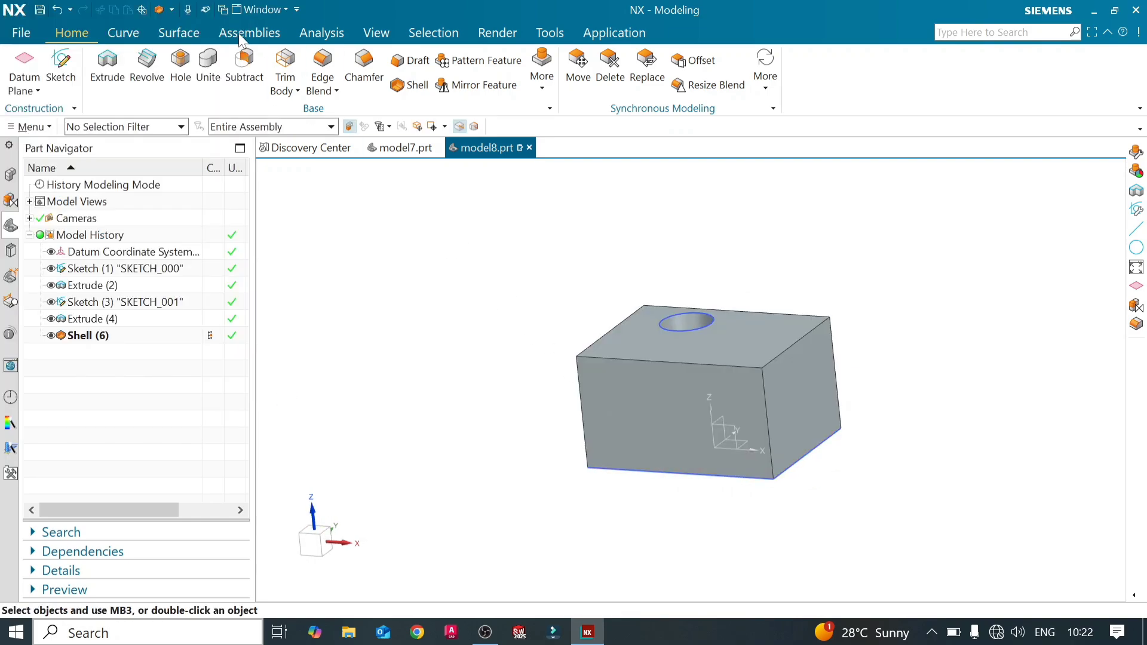
pyautogui.click(377, 35)
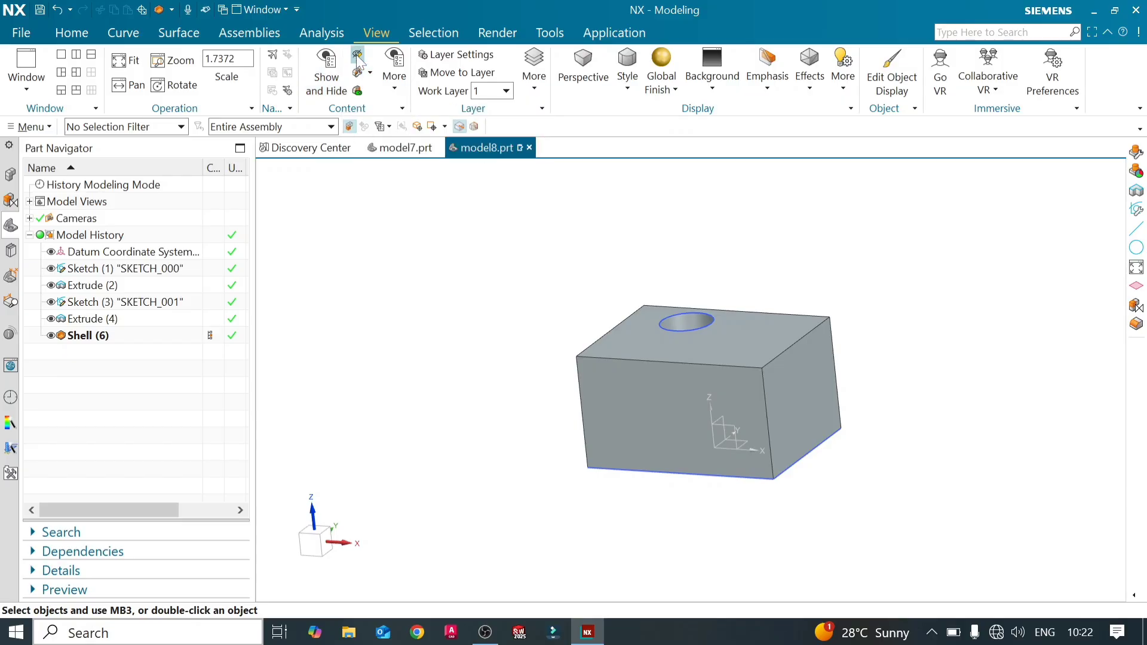
pyautogui.click(357, 73)
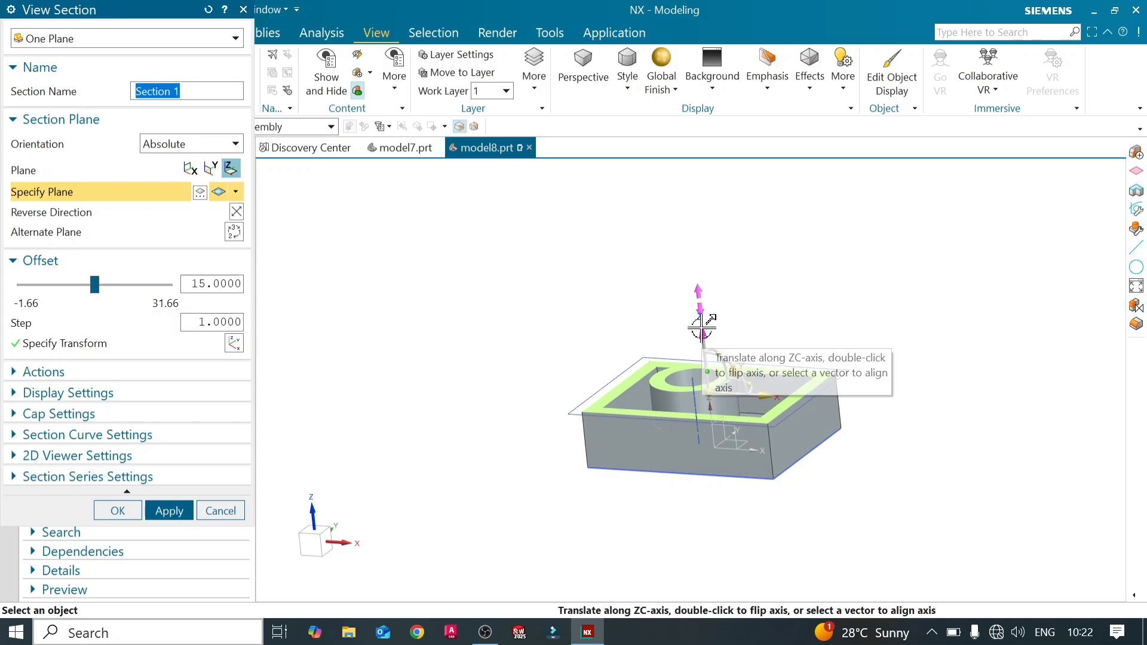
pyautogui.click(701, 323)
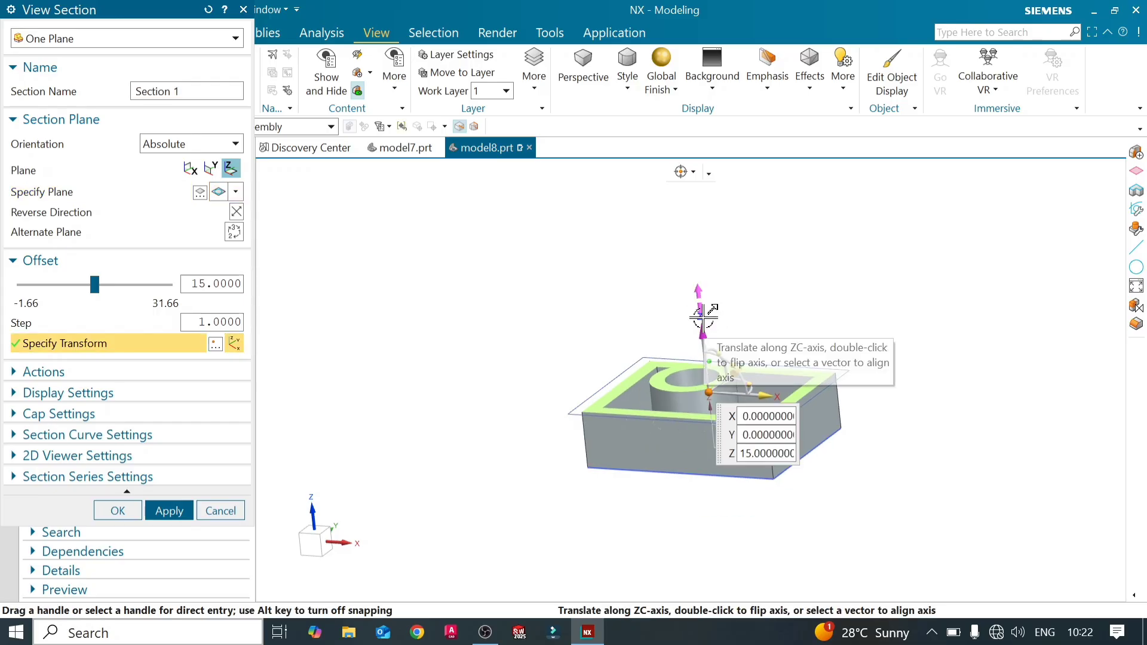
pyautogui.moveTo(701, 323); pyautogui.dragTo(724, 342)
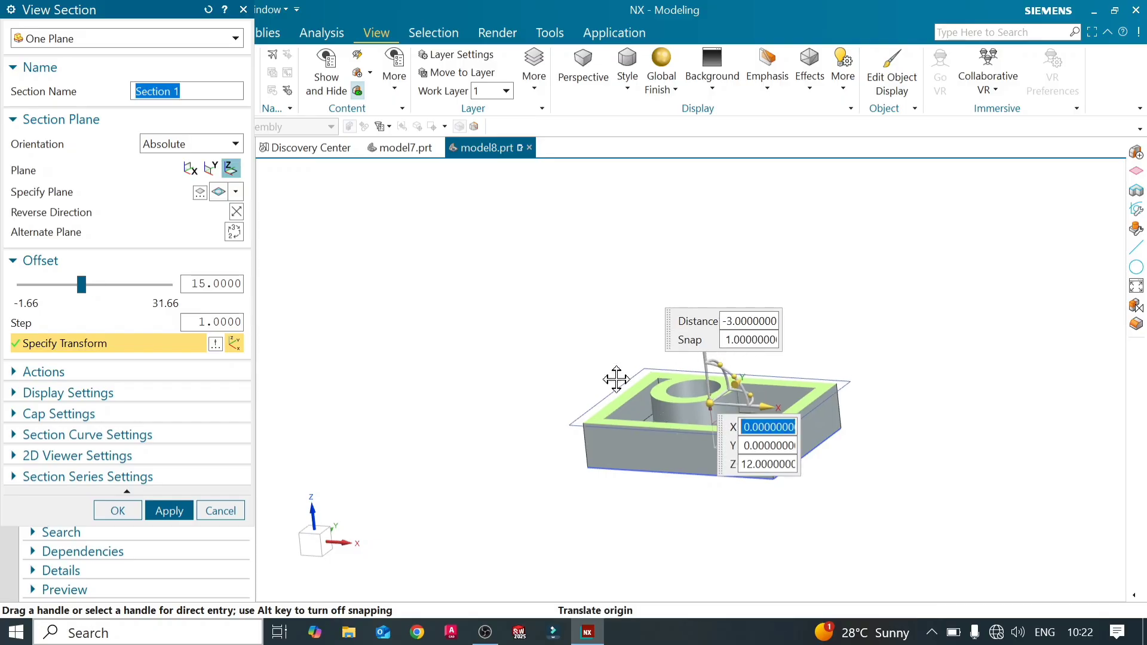
pyautogui.moveTo(548, 407); pyautogui.dragTo(509, 450, button='middle')
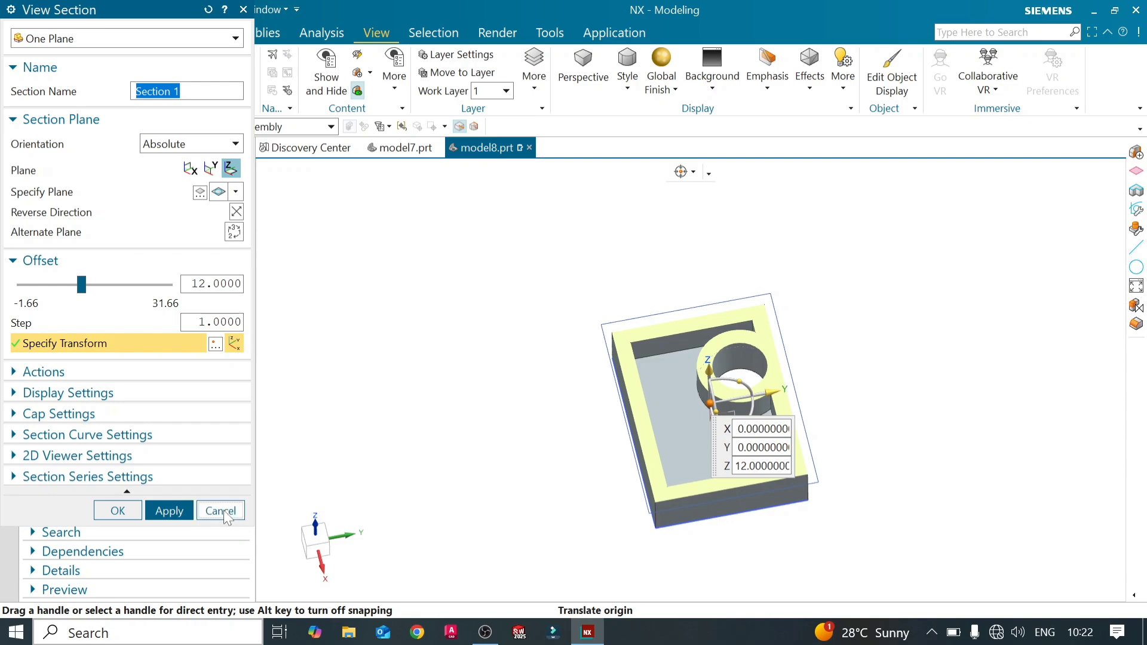
pyautogui.click(221, 511)
# - Start a Face-type draft on the block with the draw direction along the negative Y axis
pyautogui.moveTo(653, 389); pyautogui.dragTo(702, 387, button='middle')
pyautogui.click(87, 40)
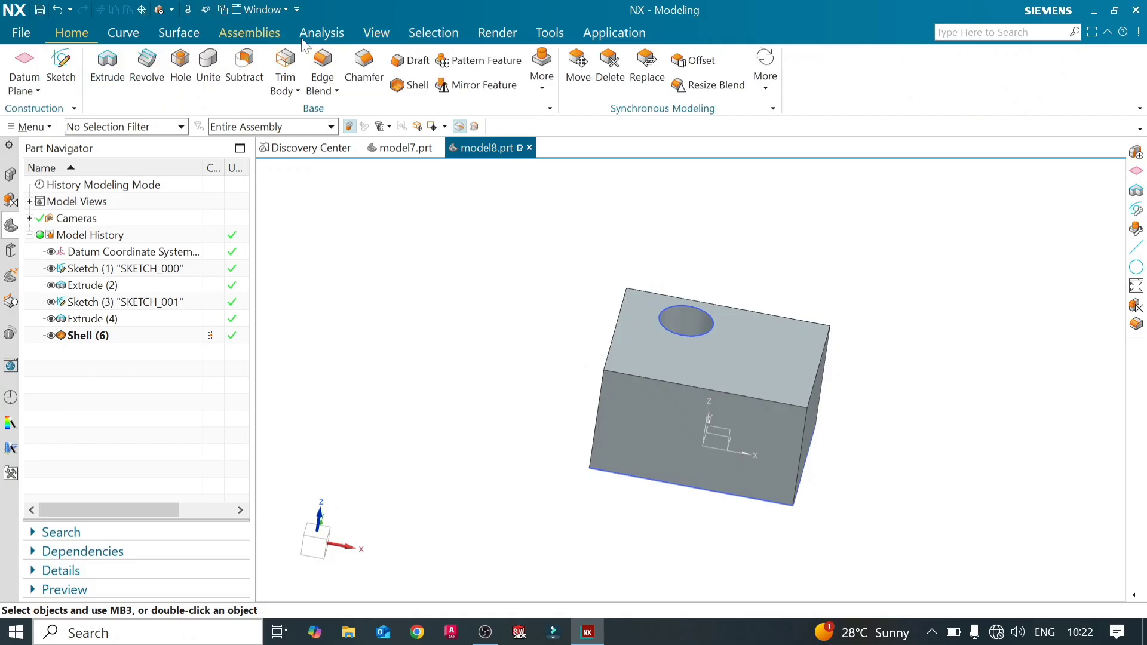
pyautogui.click(413, 85)
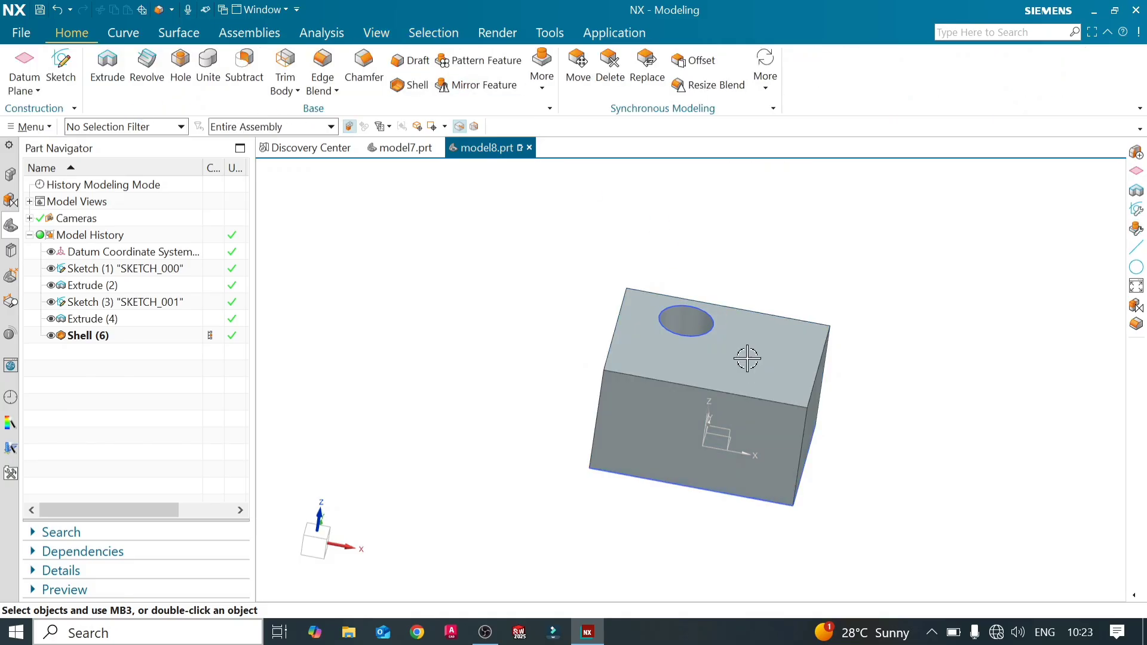
pyautogui.click(417, 65)
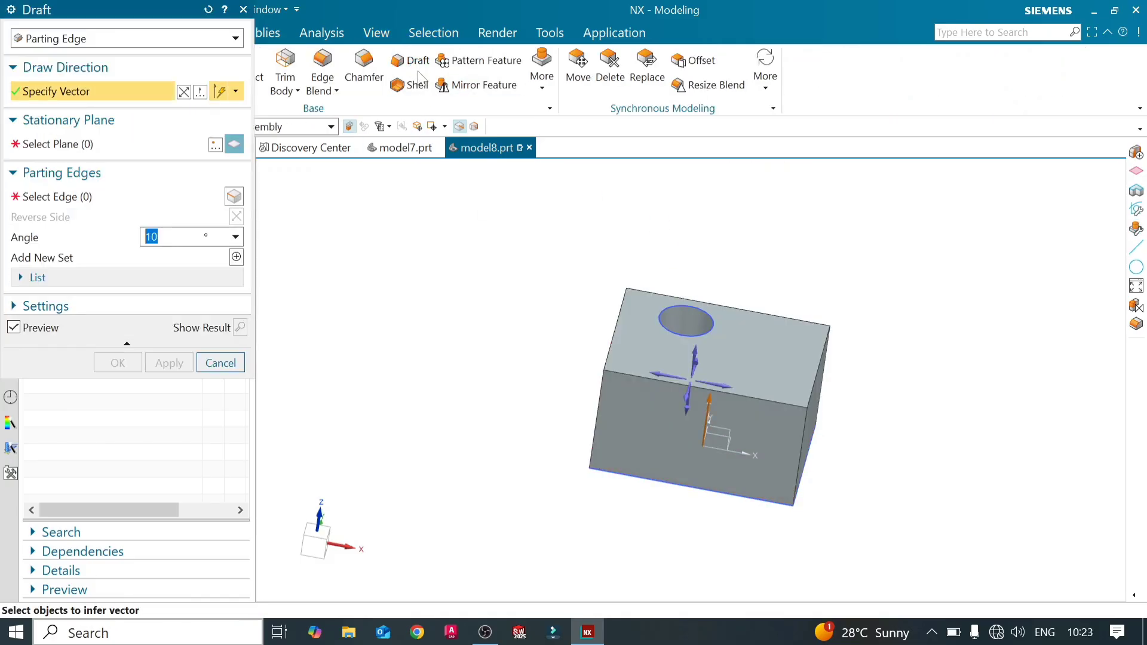
pyautogui.click(238, 38)
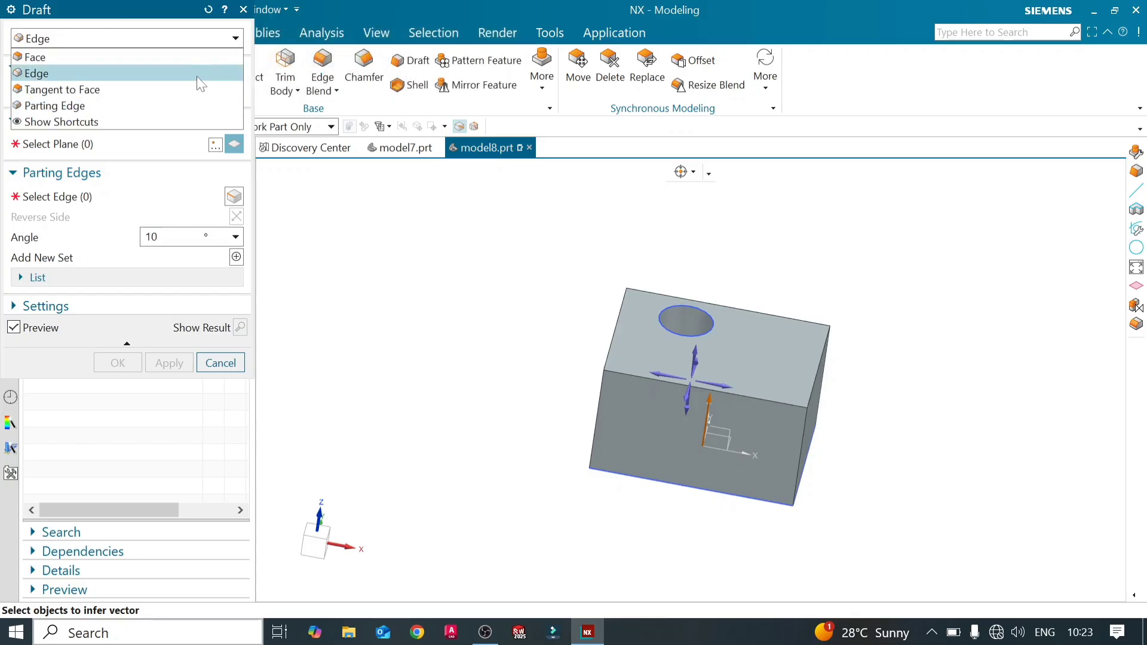
pyautogui.click(195, 57)
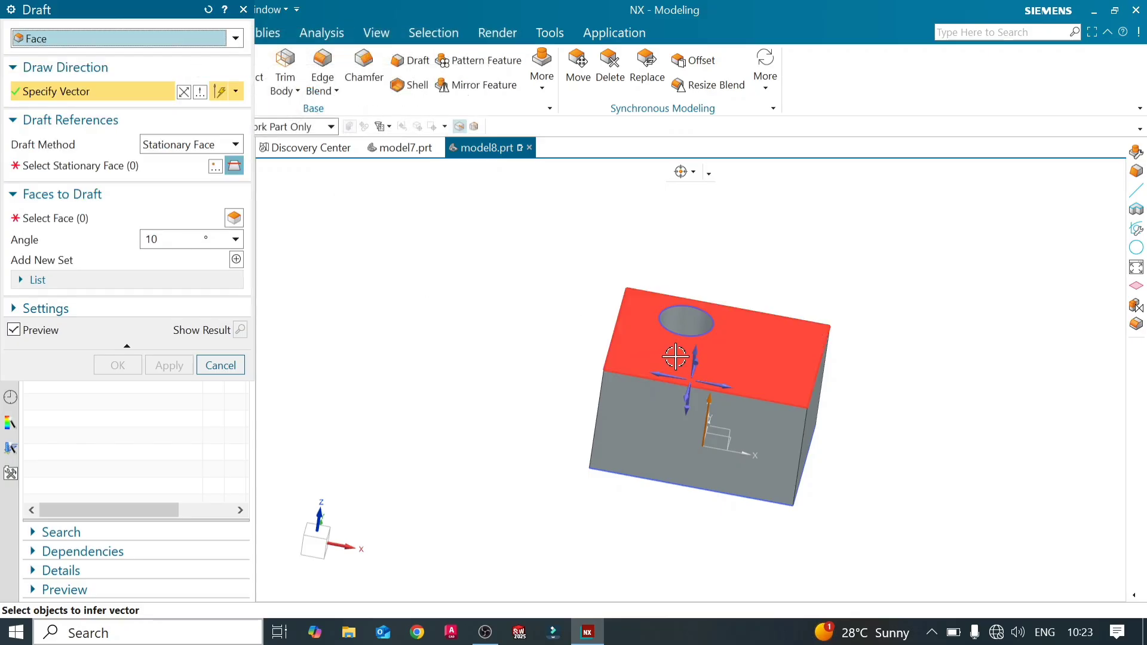
pyautogui.moveTo(576, 425); pyautogui.dragTo(545, 410, button='middle')
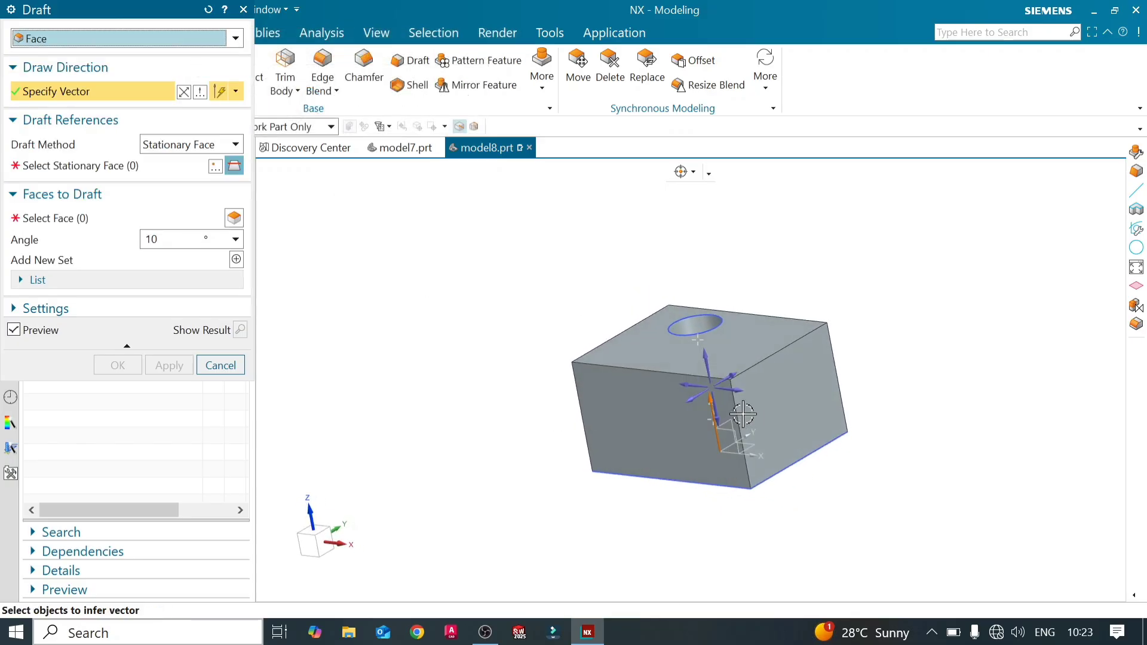
pyautogui.click(698, 397)
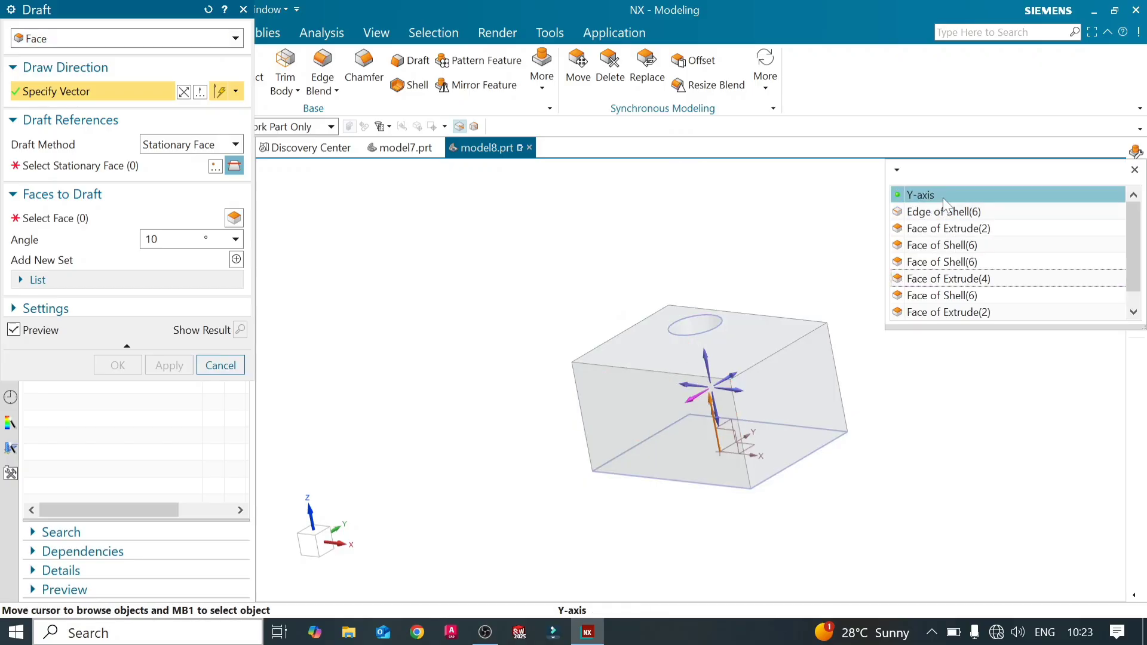
pyautogui.click(942, 200)
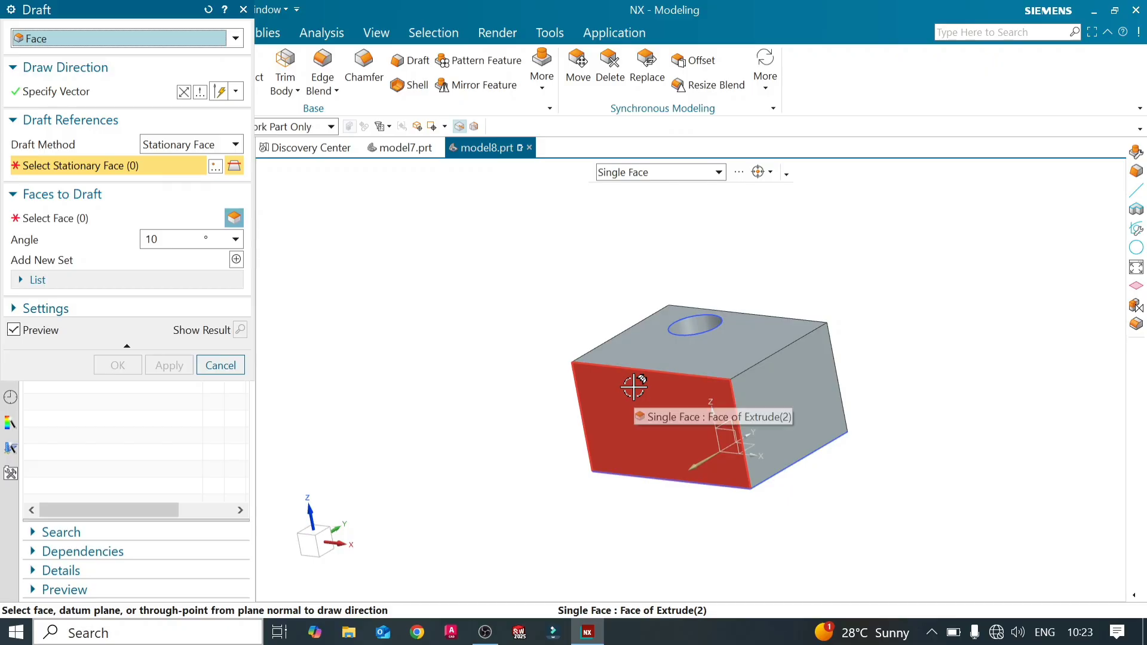
# - Select the block's top face as the stationary face and the -Y side face as the face to draft
pyautogui.click(653, 352)
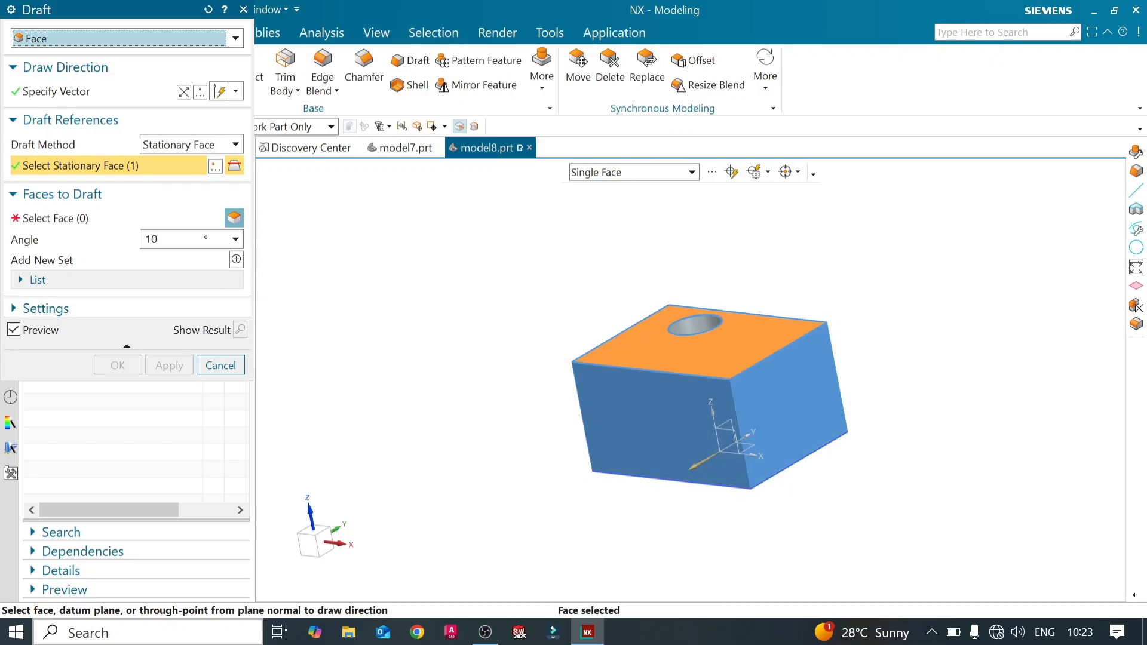
pyautogui.click(111, 214)
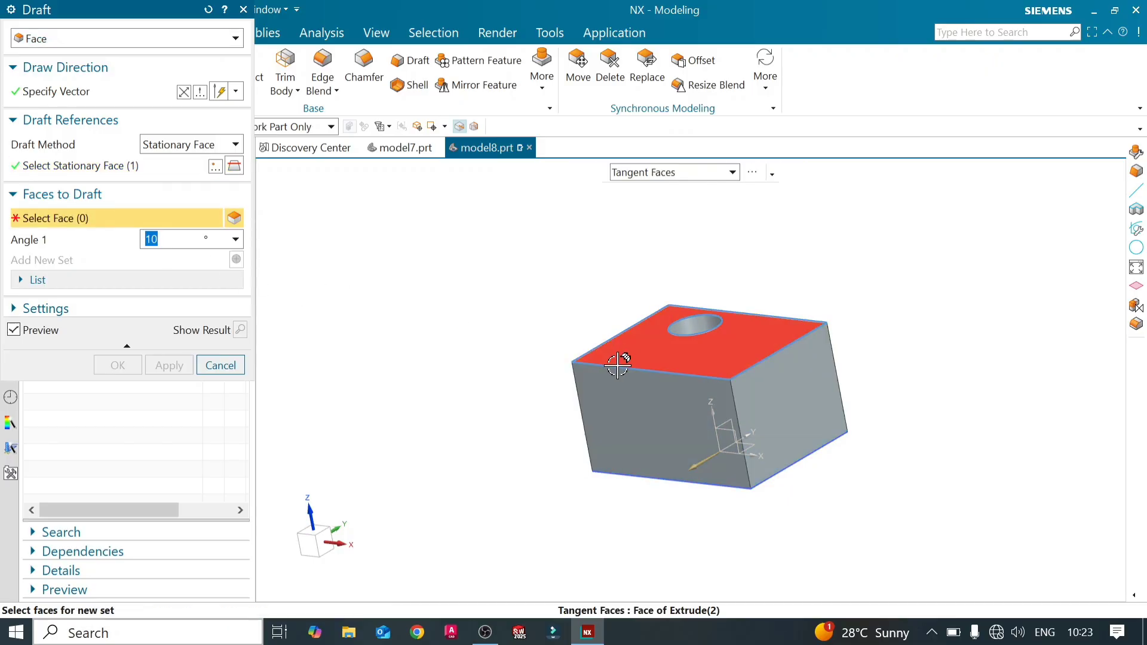
pyautogui.click(633, 399)
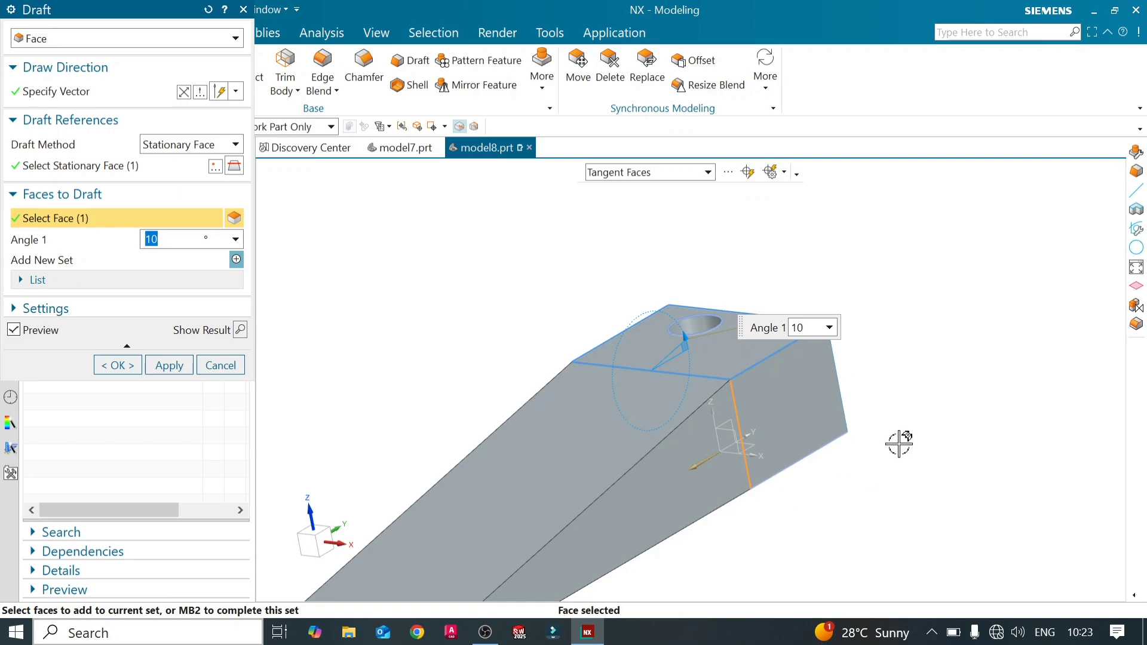
# - Try several draft angles on the selected side face, including 63° and 87°, with the draw direction still along Y
pyautogui.moveTo(899, 444); pyautogui.dragTo(764, 520, button='middle')
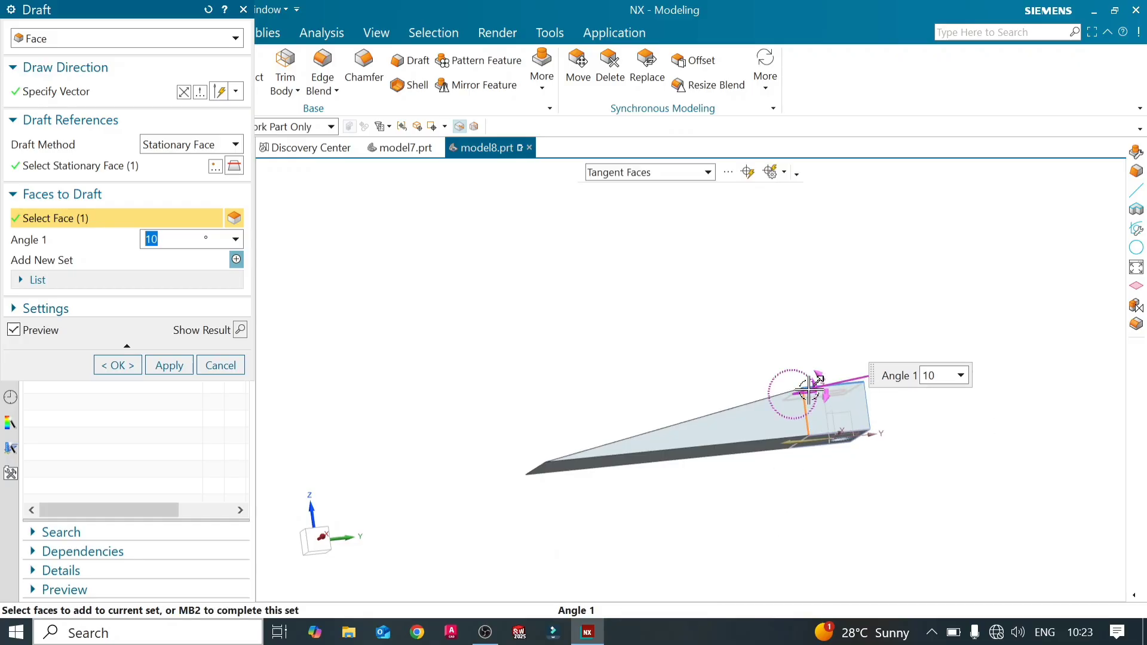
pyautogui.moveTo(799, 384); pyautogui.dragTo(791, 380)
pyautogui.scroll(5, 833, 417)
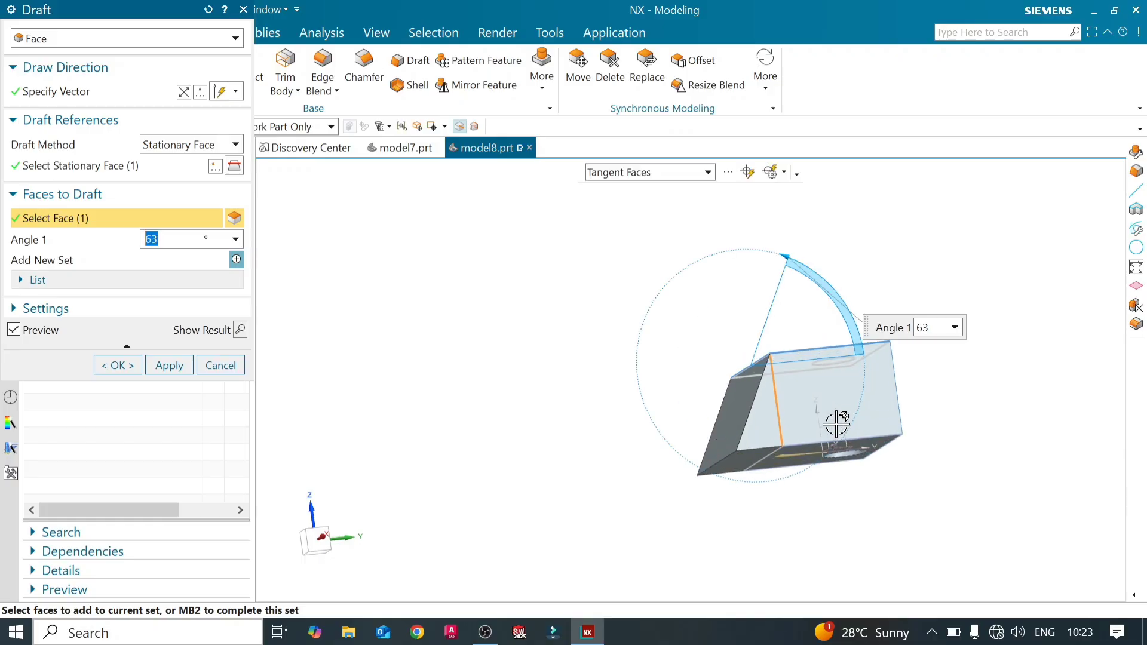
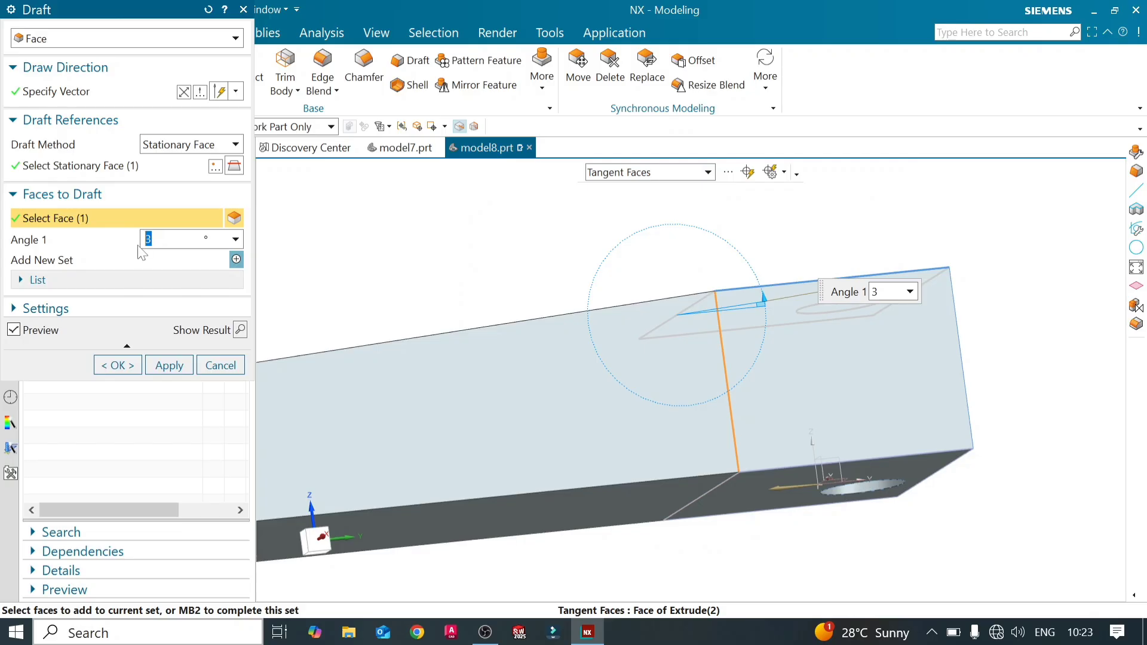
pyautogui.write('0')
pyautogui.press('Return')
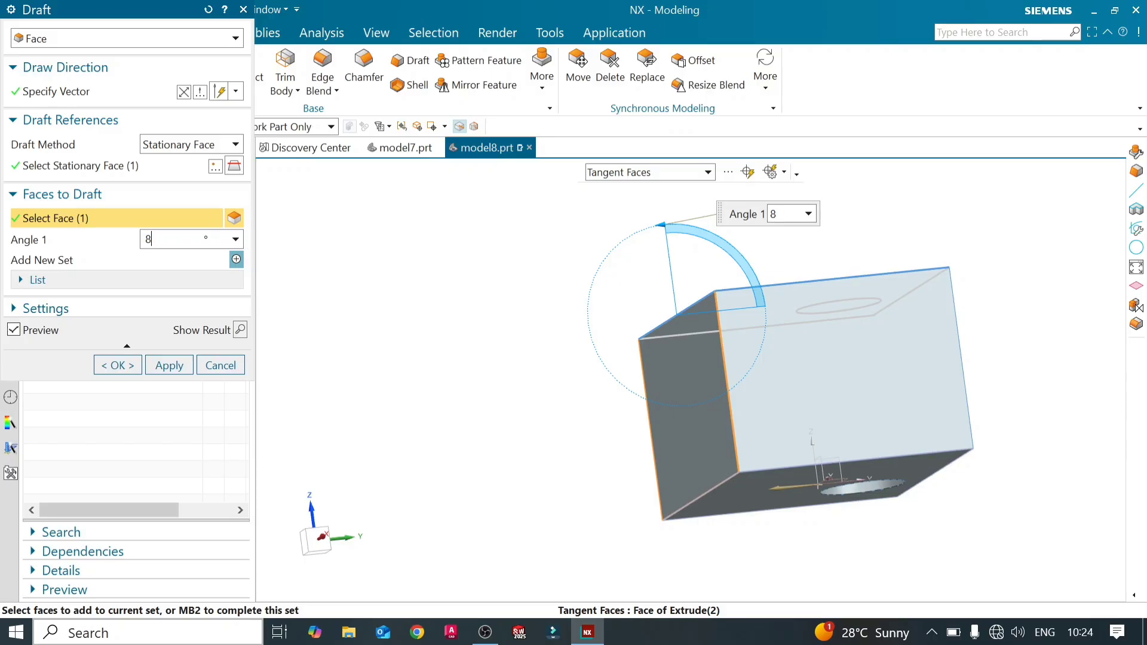
pyautogui.press('Return')
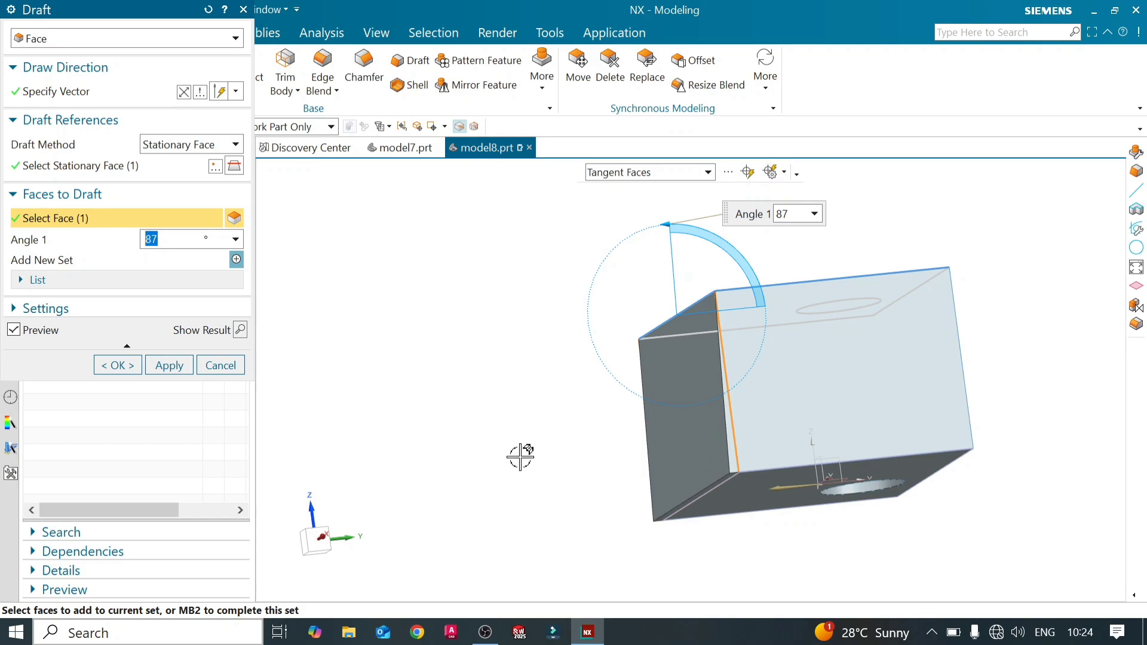
pyautogui.moveTo(681, 474); pyautogui.dragTo(719, 492, button='middle')
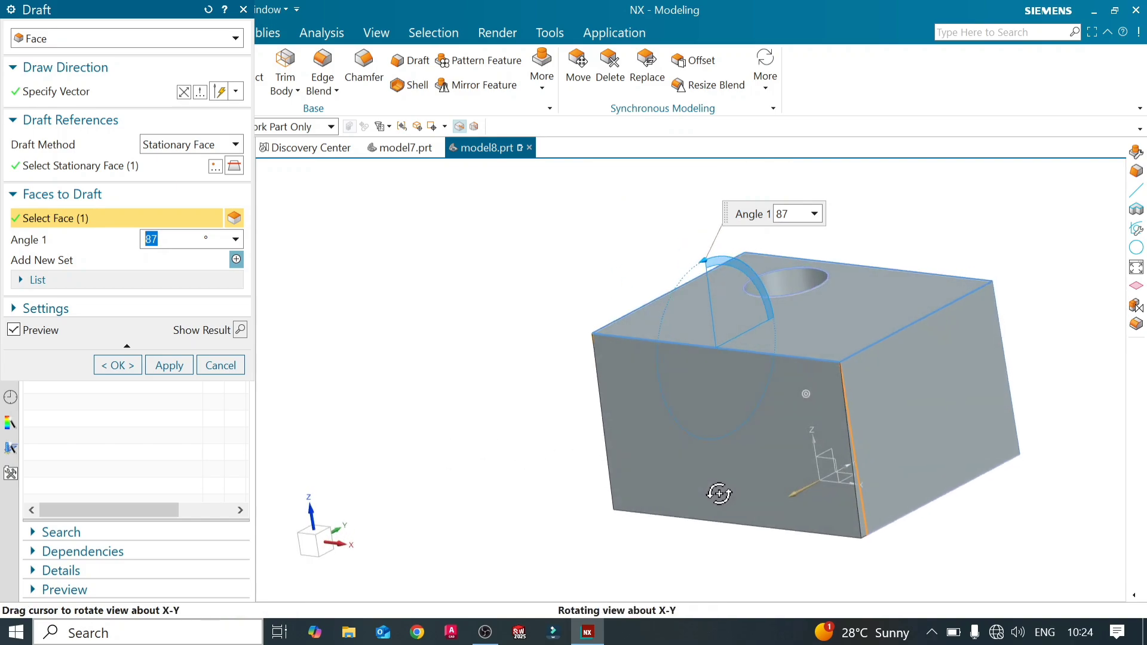
# - Change the draw direction to the positive Z axis and set the side face's draft angle to 5°
pyautogui.click(96, 98)
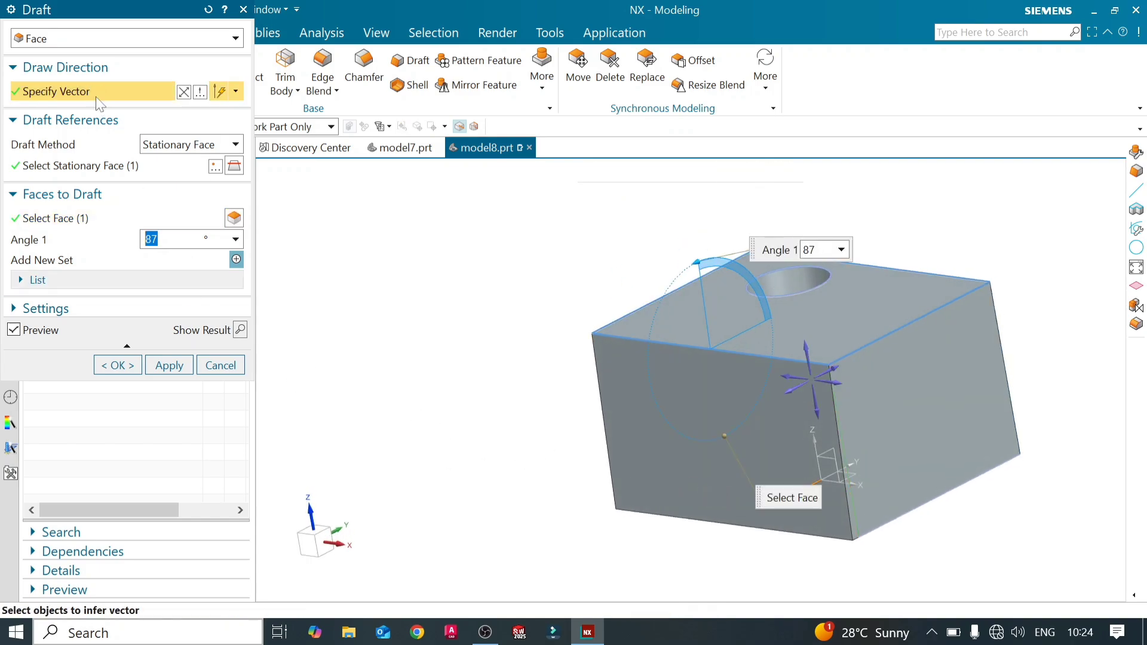
pyautogui.click(812, 357)
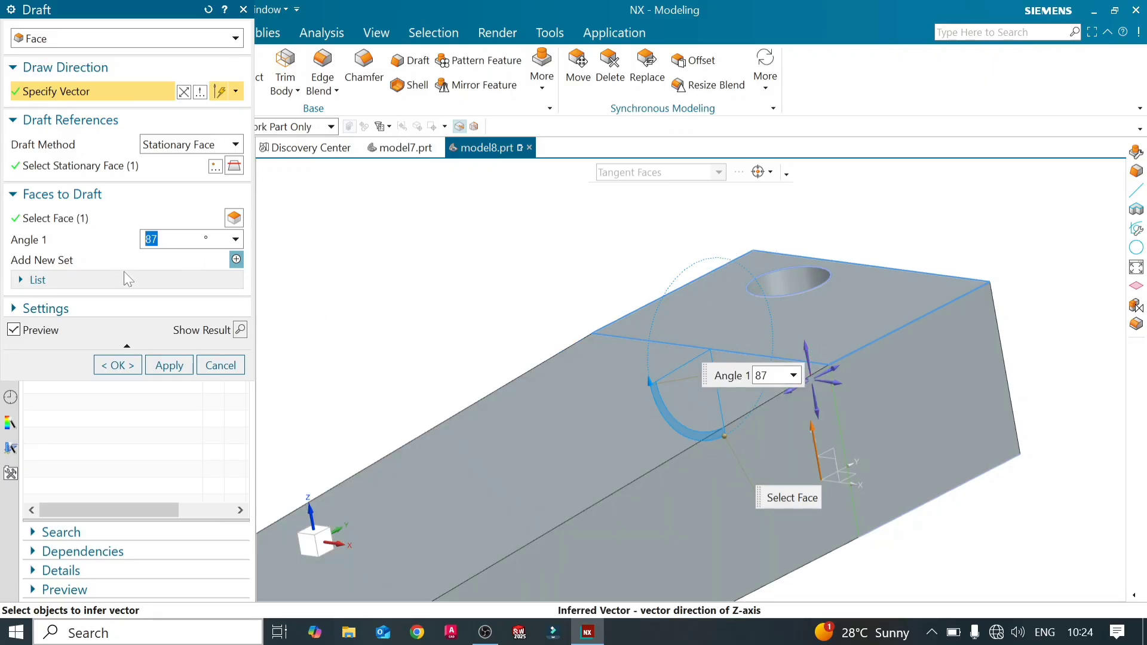
pyautogui.write('3')
pyautogui.press('Return')
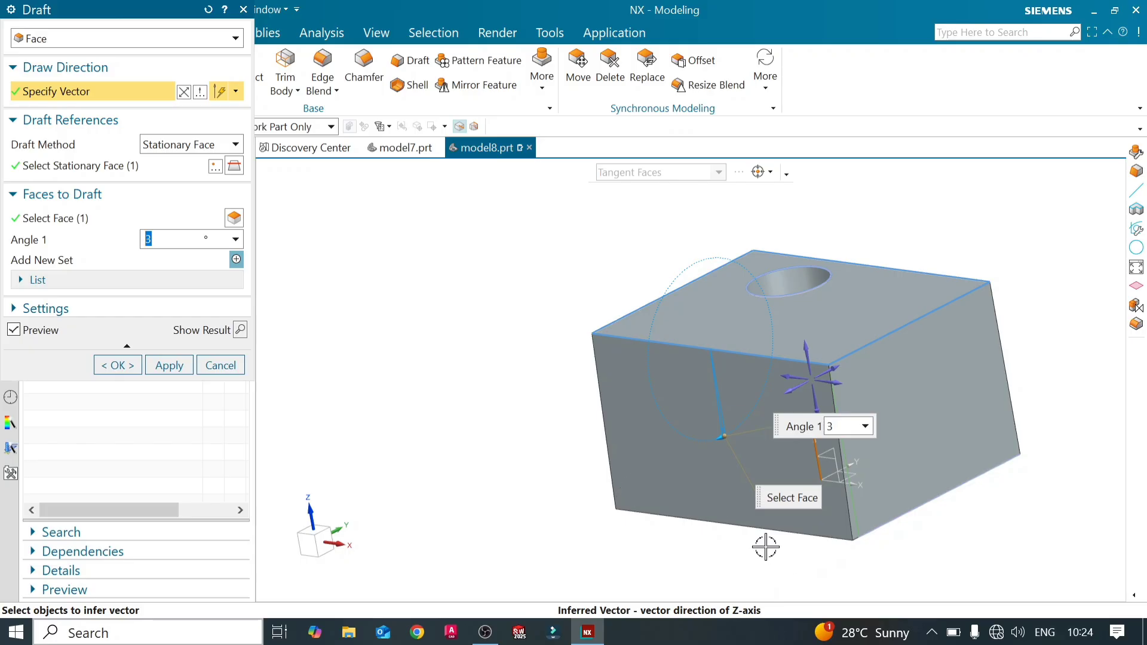
pyautogui.moveTo(765, 547); pyautogui.dragTo(724, 530, button='middle')
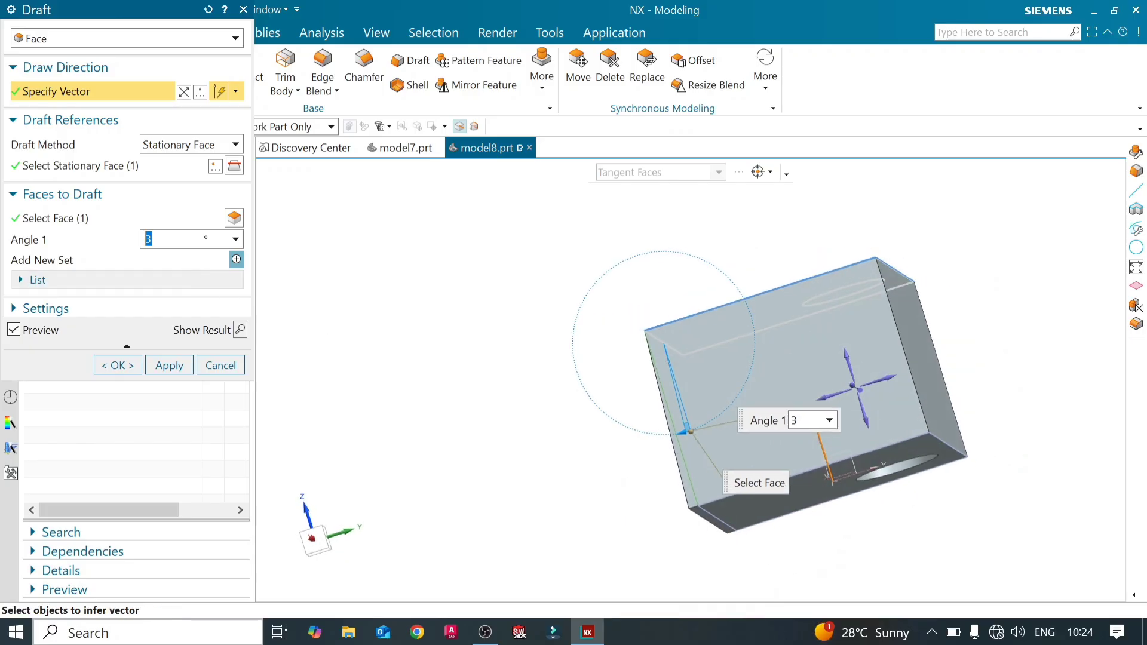
pyautogui.press('Return')
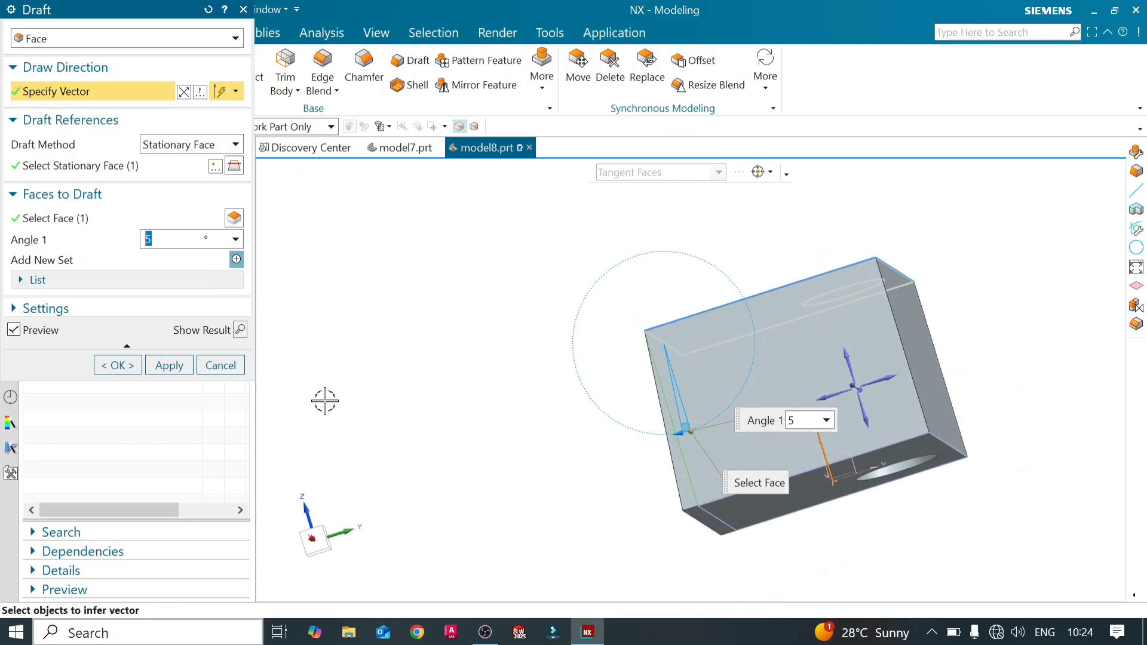
pyautogui.moveTo(566, 418); pyautogui.dragTo(572, 483, button='middle')
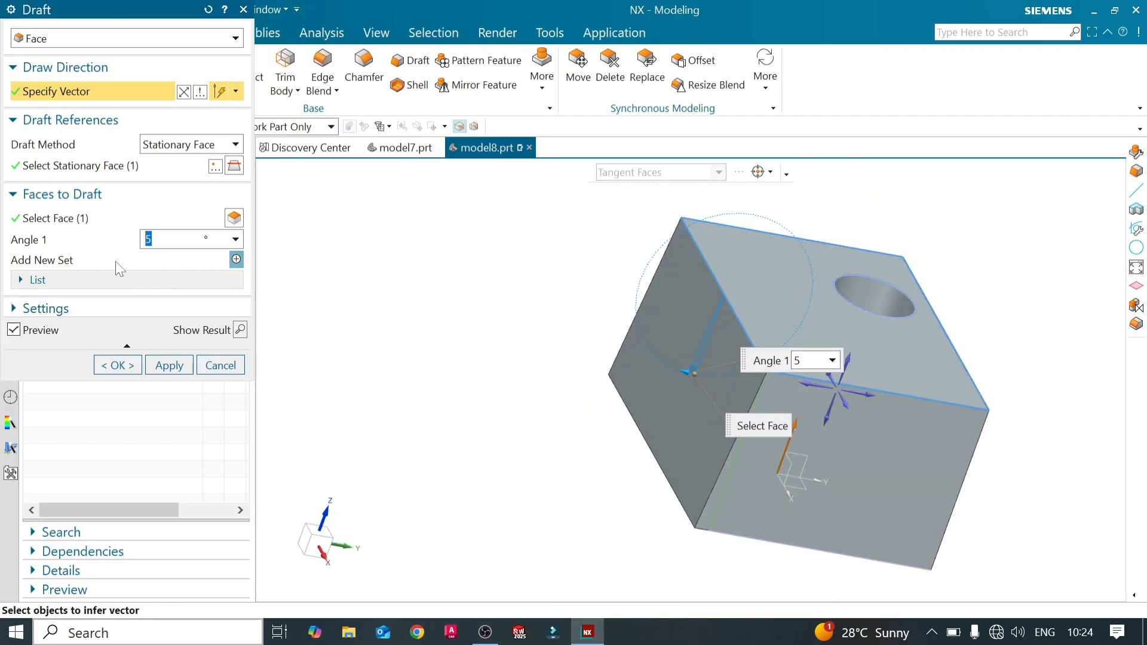
# - Add a second draft set for the adjacent +X side face and set its angle to 19°
pyautogui.click(236, 260)
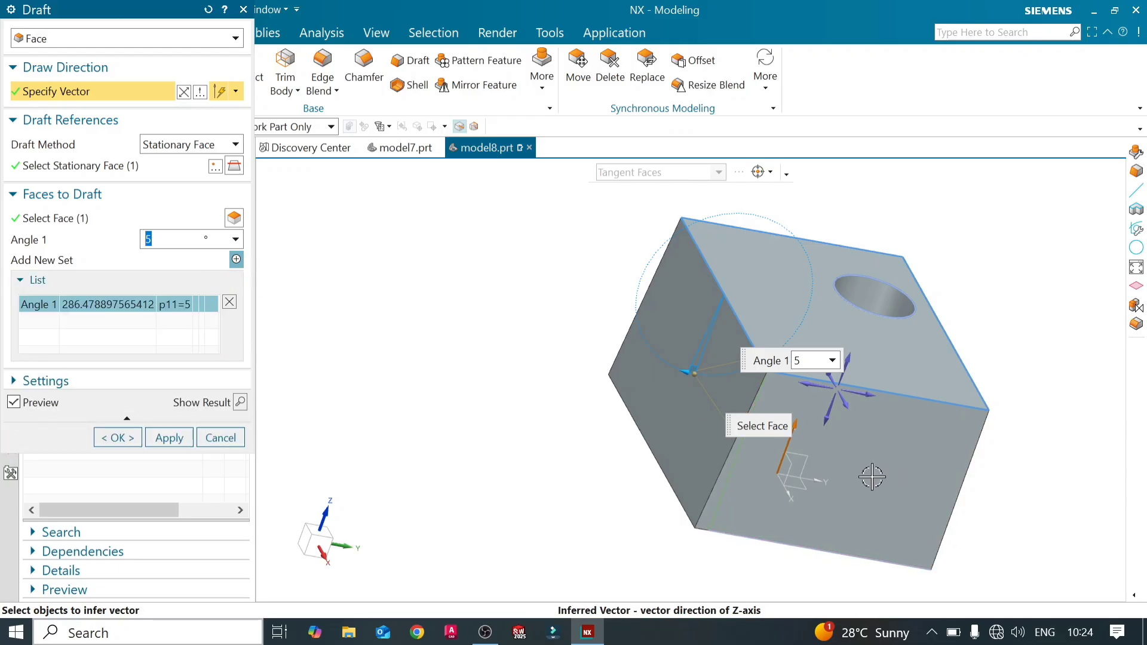
pyautogui.moveTo(871, 474); pyautogui.dragTo(823, 469, button='middle')
pyautogui.click(237, 260)
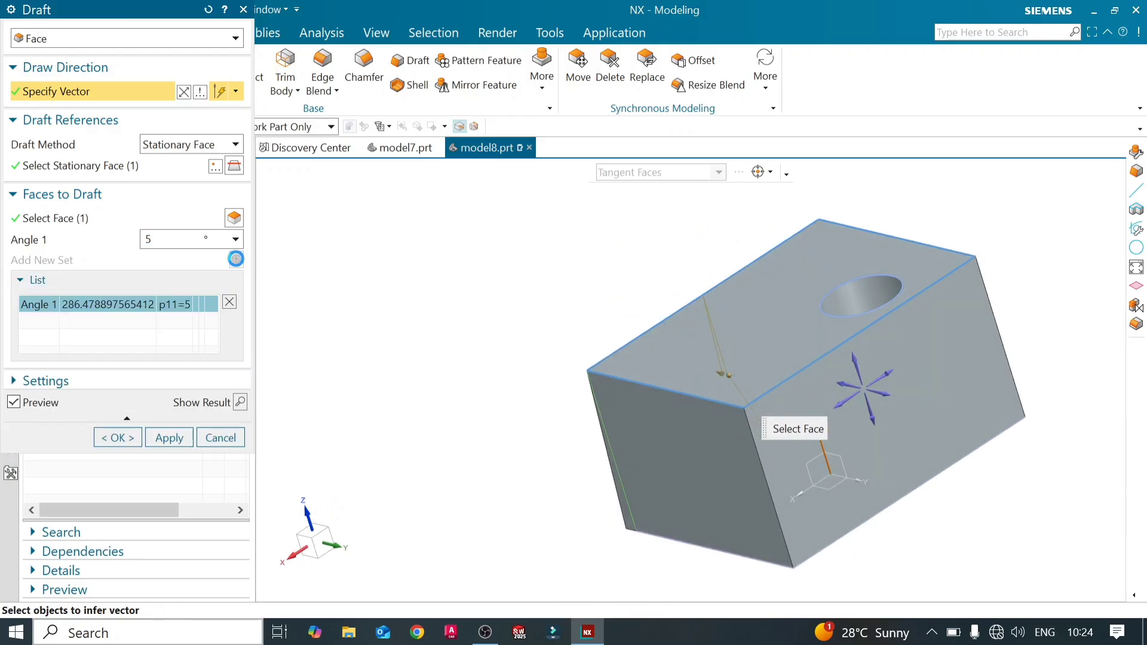
pyautogui.click(701, 464)
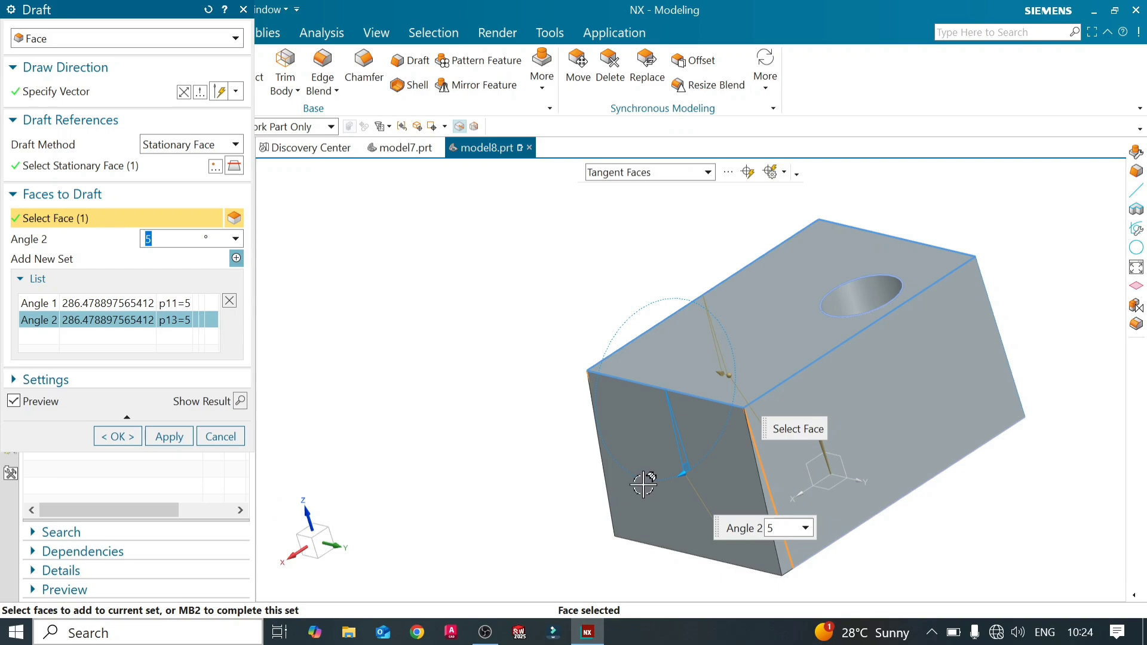
pyautogui.moveTo(670, 480); pyautogui.dragTo(697, 446)
pyautogui.moveTo(705, 478); pyautogui.dragTo(776, 487, button='middle')
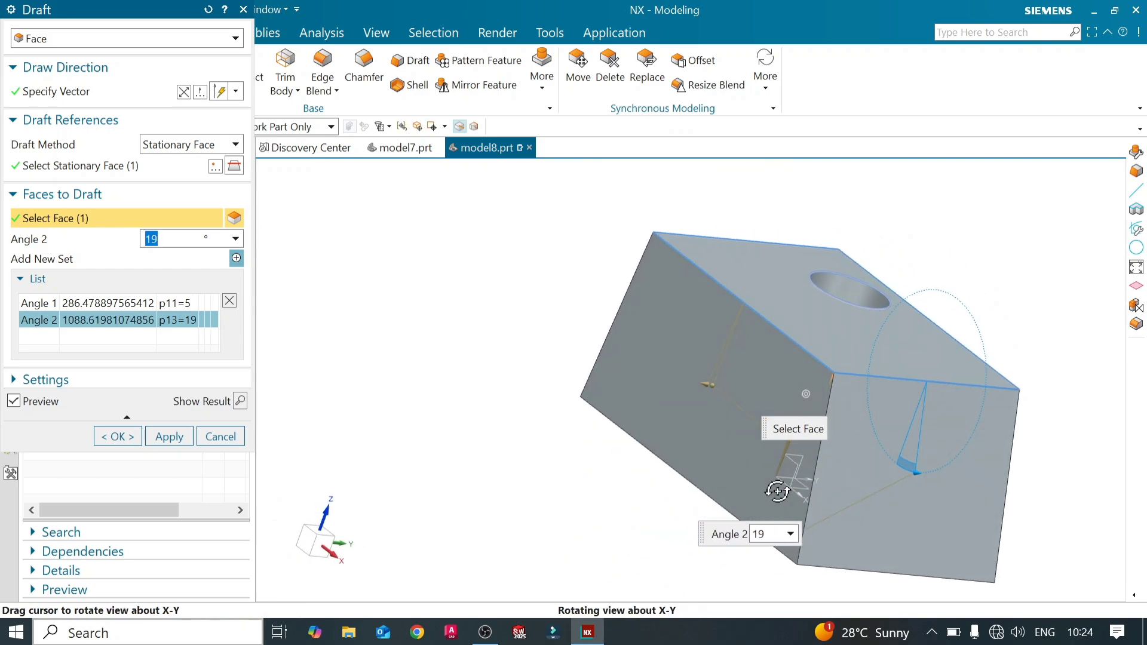
# - Set the first face set's draft angle to 24° and apply the draft
pyautogui.moveTo(702, 389); pyautogui.dragTo(687, 384)
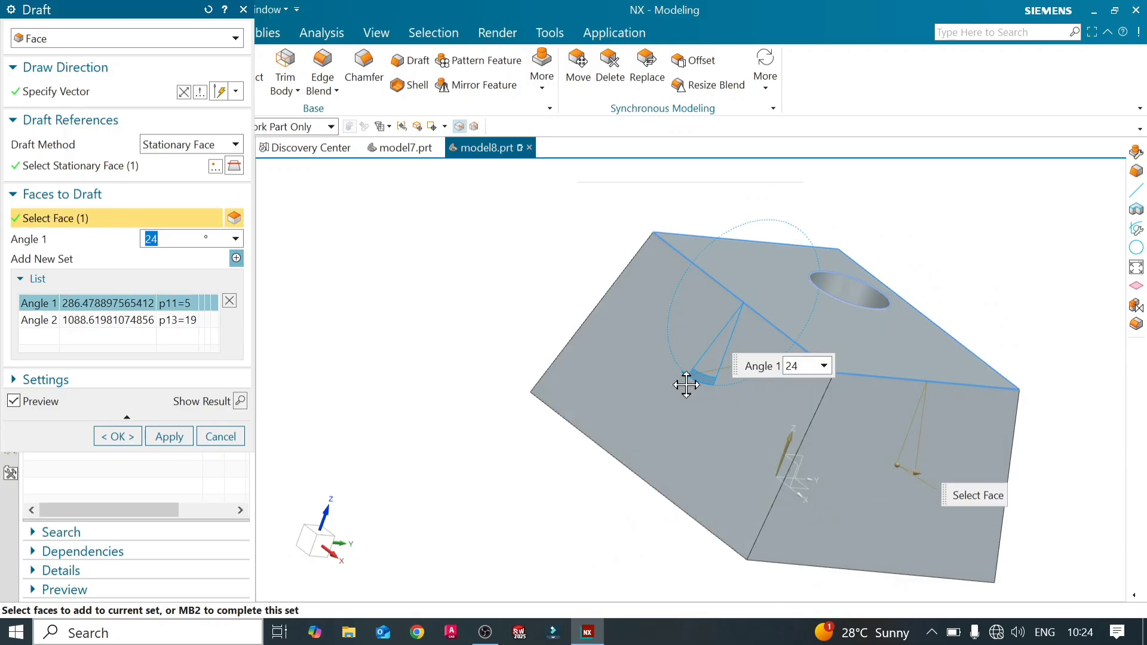
pyautogui.moveTo(721, 505); pyautogui.dragTo(672, 472, button='middle')
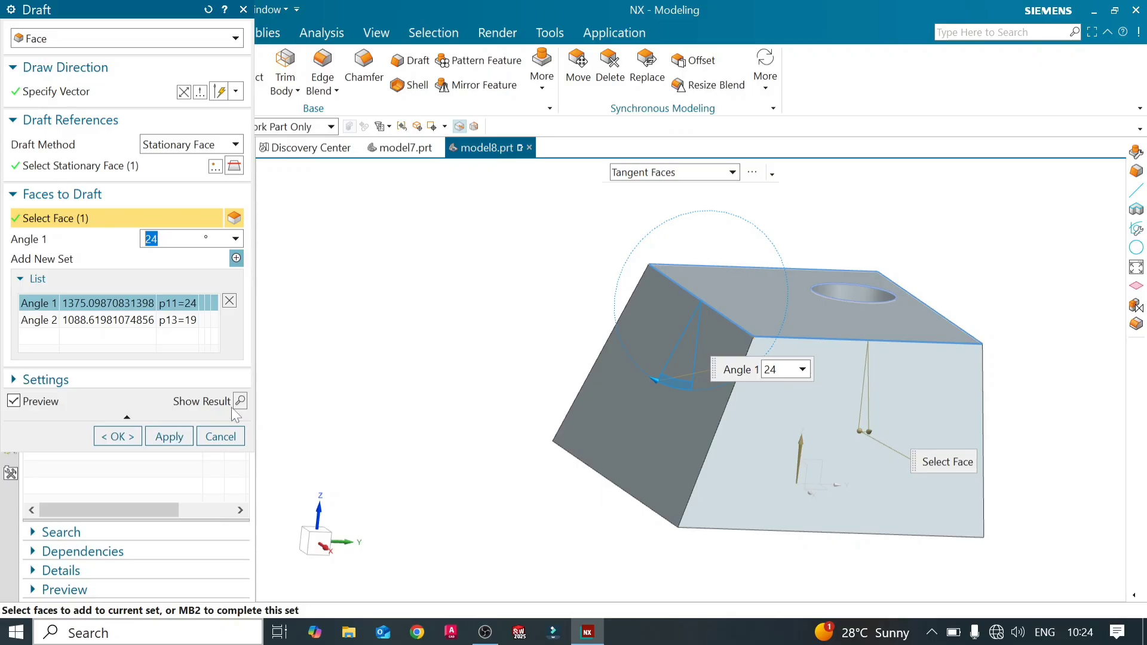
pyautogui.click(169, 436)
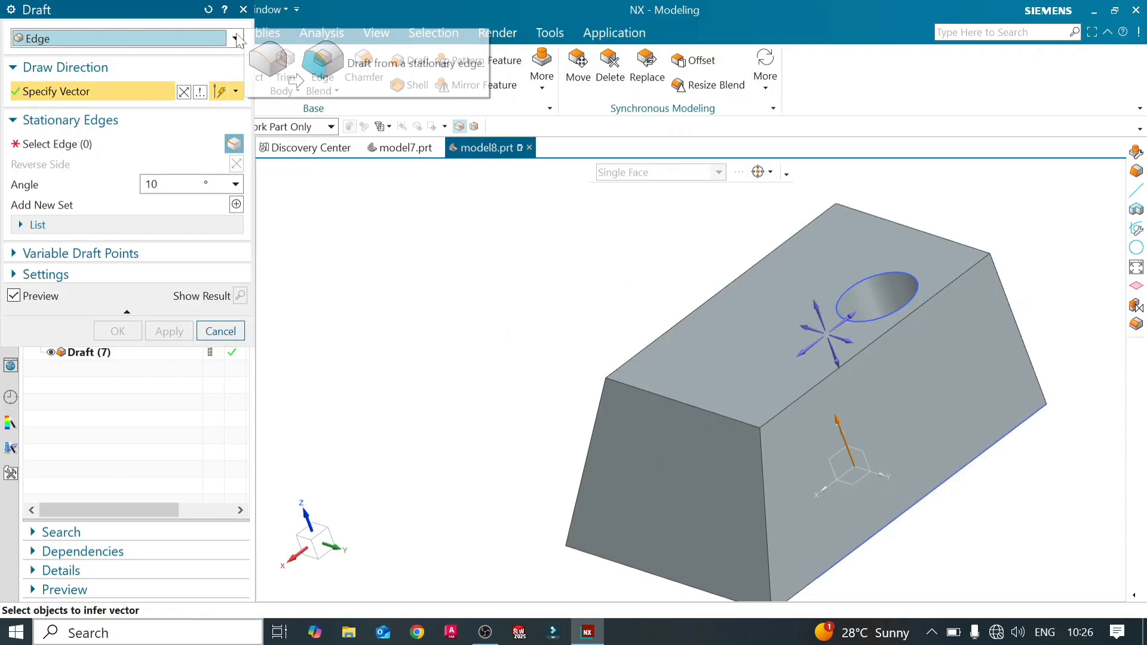
# - Try an Edge-type draft along positive Z from the long top edge beside the hole at 9°, and preview its result
pyautogui.click(236, 38)
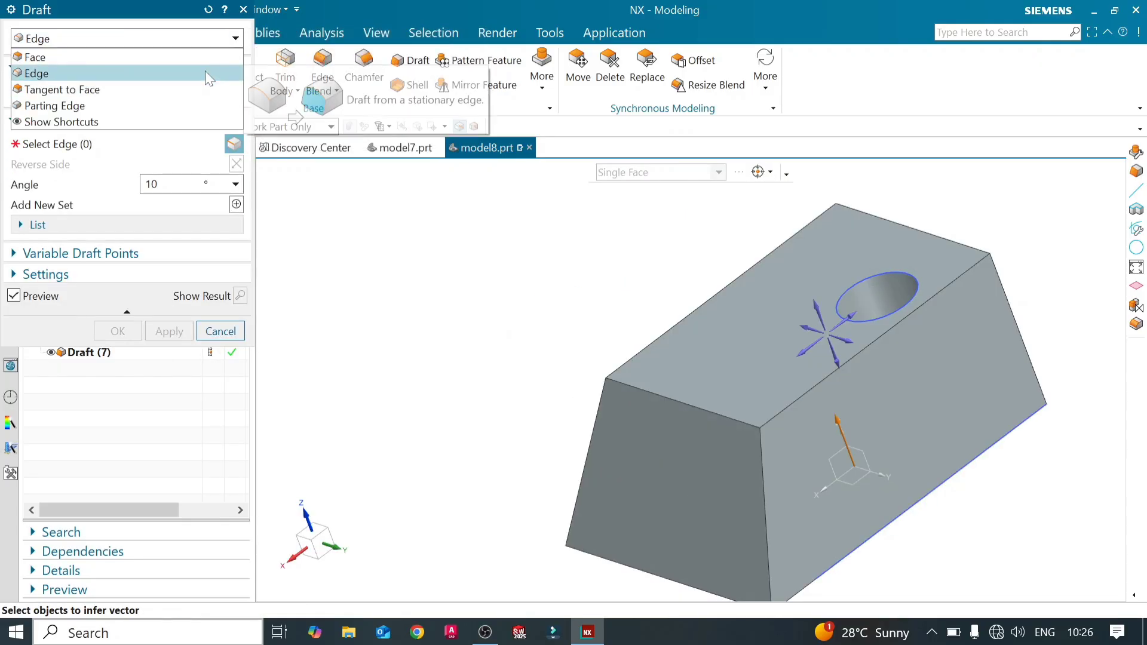
pyautogui.click(206, 71)
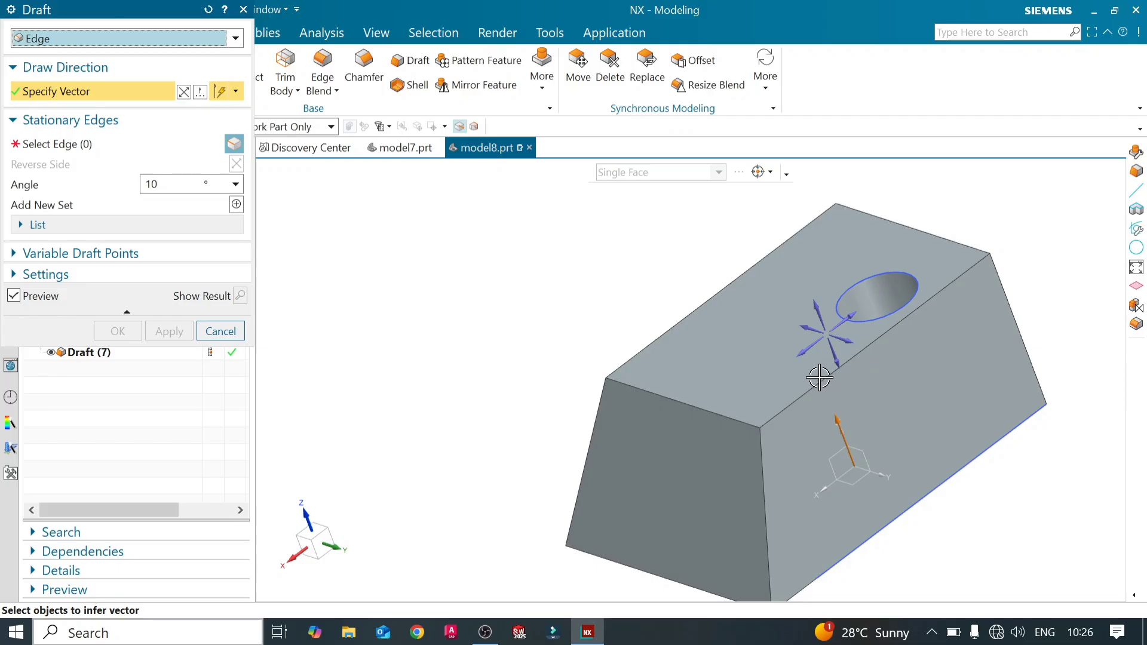
pyautogui.click(820, 311)
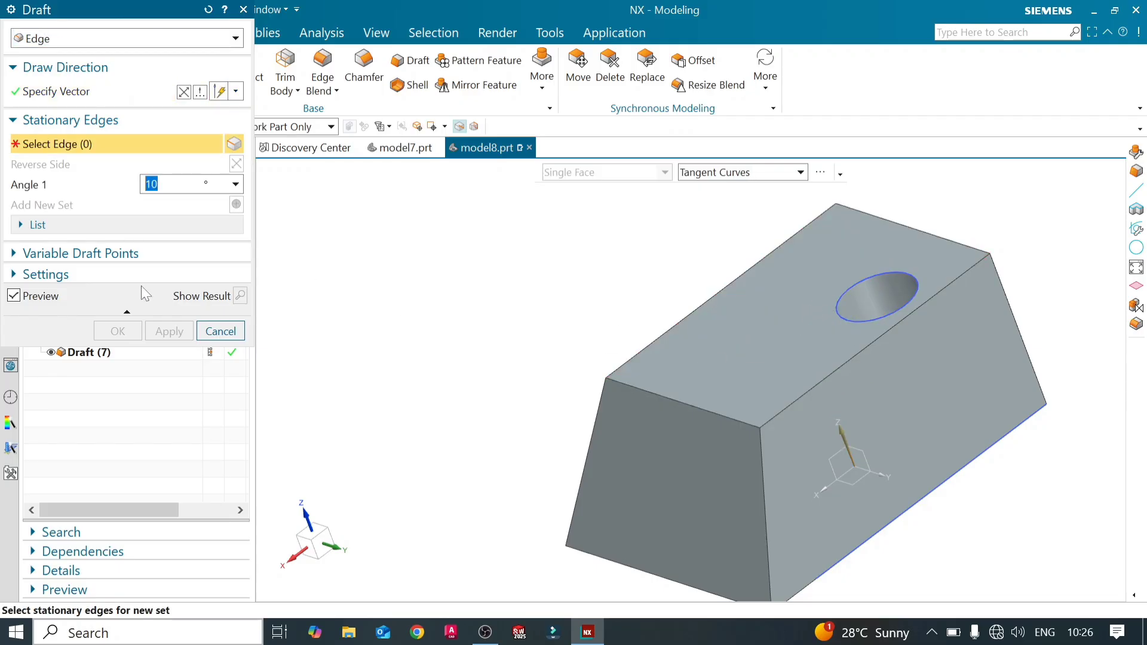
pyautogui.click(839, 365)
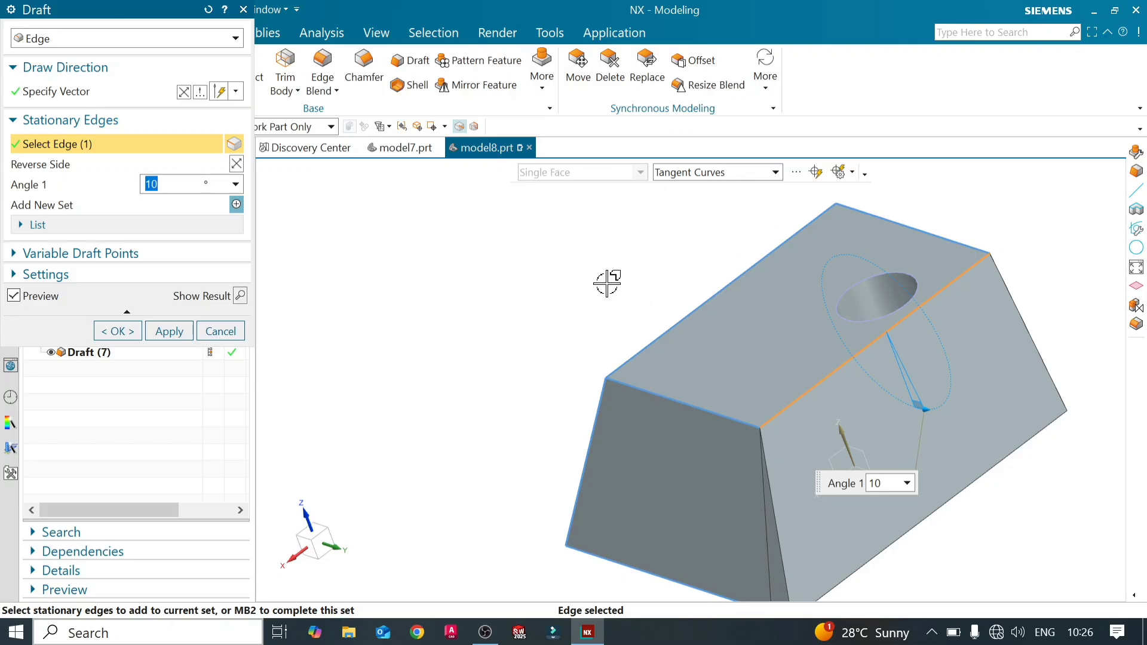
pyautogui.scroll(-1, 608, 283)
pyautogui.moveTo(863, 391)
pyautogui.mouseDown()
pyautogui.moveTo(876, 389)
pyautogui.moveTo(827, 389)
pyautogui.moveTo(810, 370)
pyautogui.moveTo(832, 387)
pyautogui.moveTo(848, 468)
pyautogui.moveTo(881, 412)
pyautogui.moveTo(863, 400)
pyautogui.mouseUp()
pyautogui.click(239, 296)
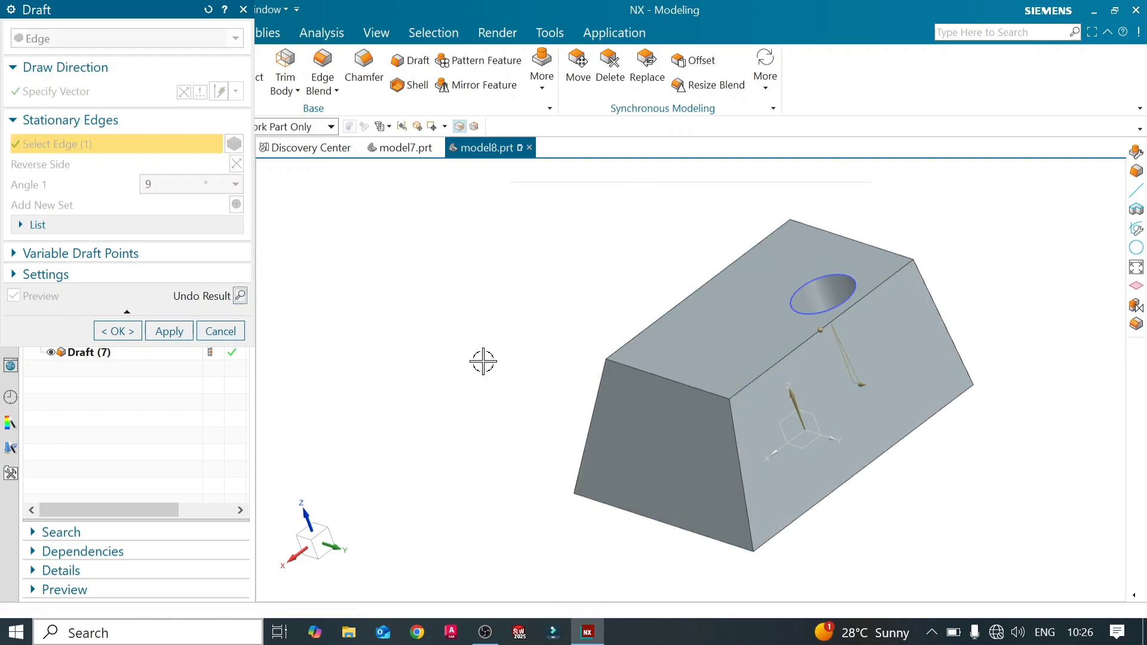
pyautogui.moveTo(546, 379)
pyautogui.mouseDown(button='middle')
pyautogui.moveTo(538, 340)
pyautogui.moveTo(501, 342)
pyautogui.moveTo(579, 379)
pyautogui.moveTo(544, 376)
pyautogui.mouseUp(button='middle')
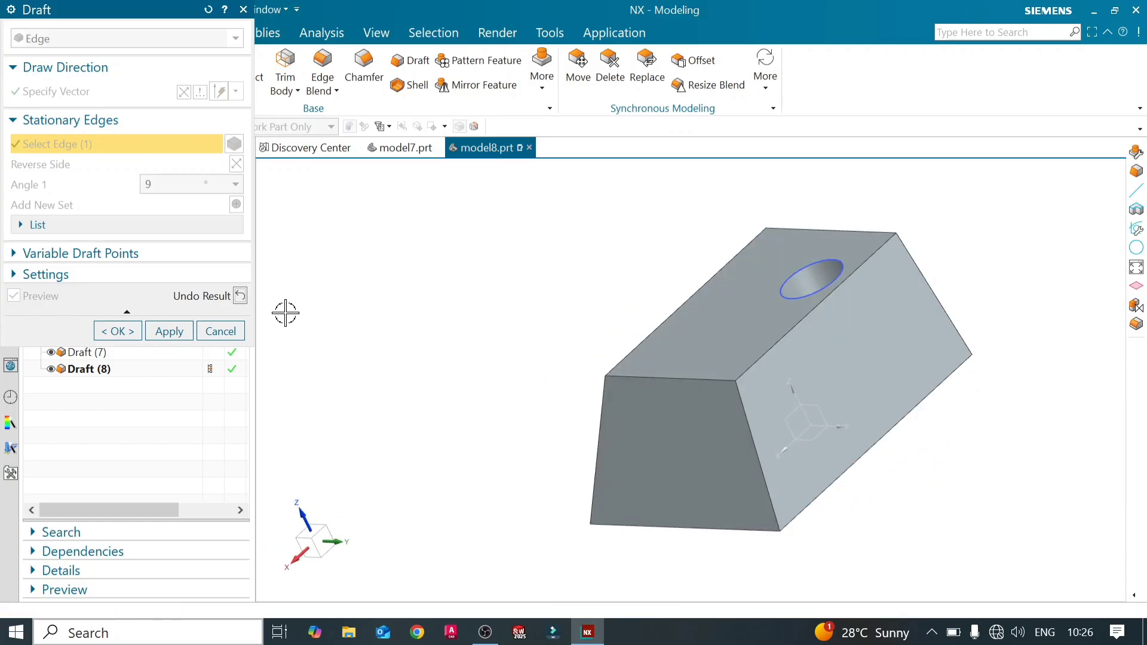
pyautogui.click(240, 296)
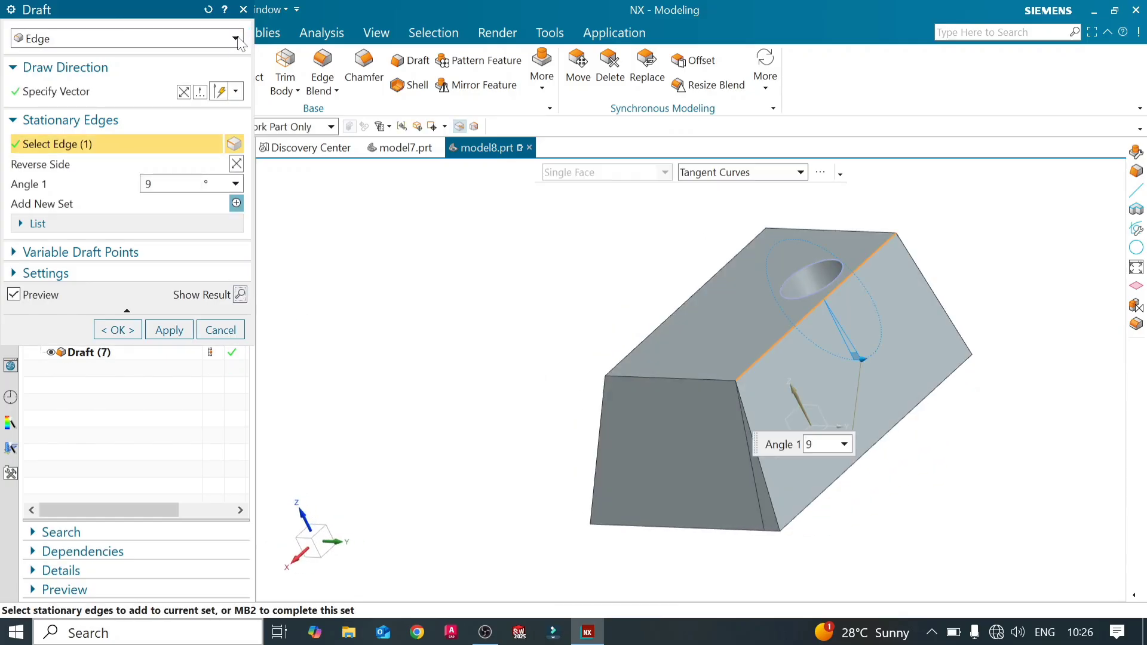
pyautogui.click(237, 39)
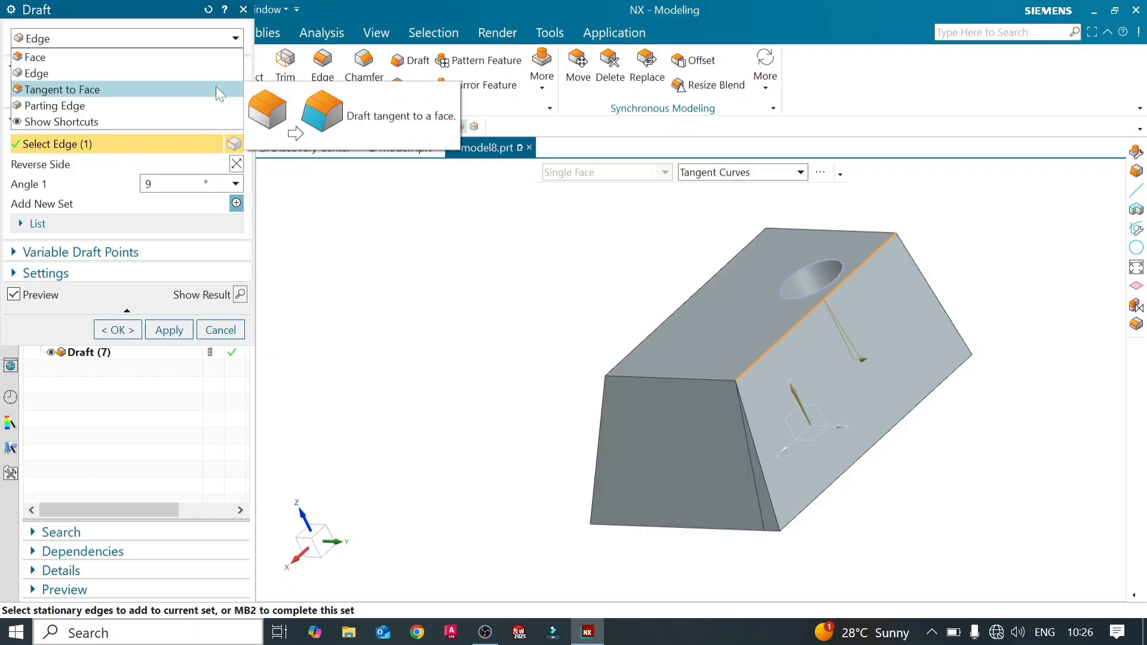
pyautogui.click(216, 89)
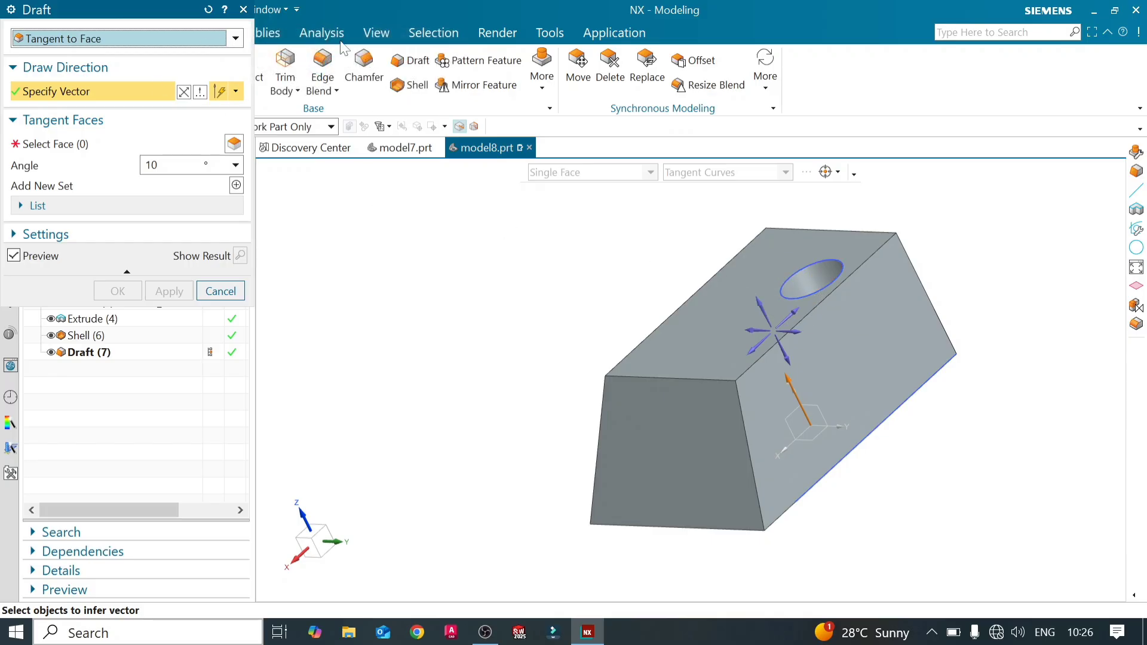
pyautogui.click(245, 9)
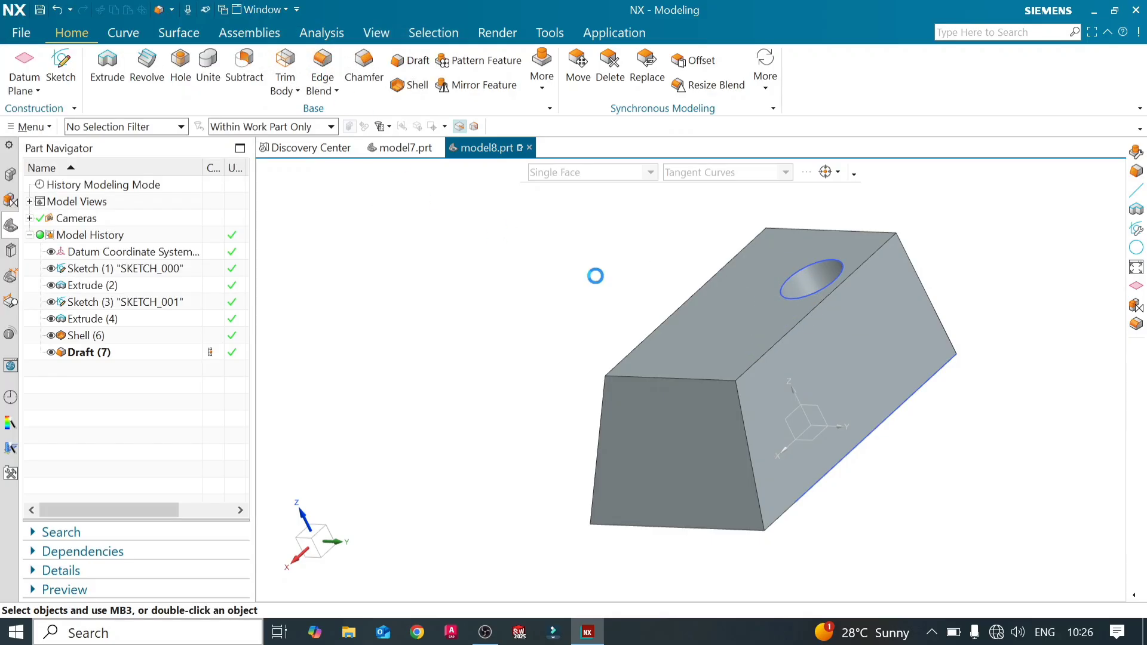
# - Apply a 5 mm circular edge blend to the block's long top edge beside the hole
pyautogui.click(331, 70)
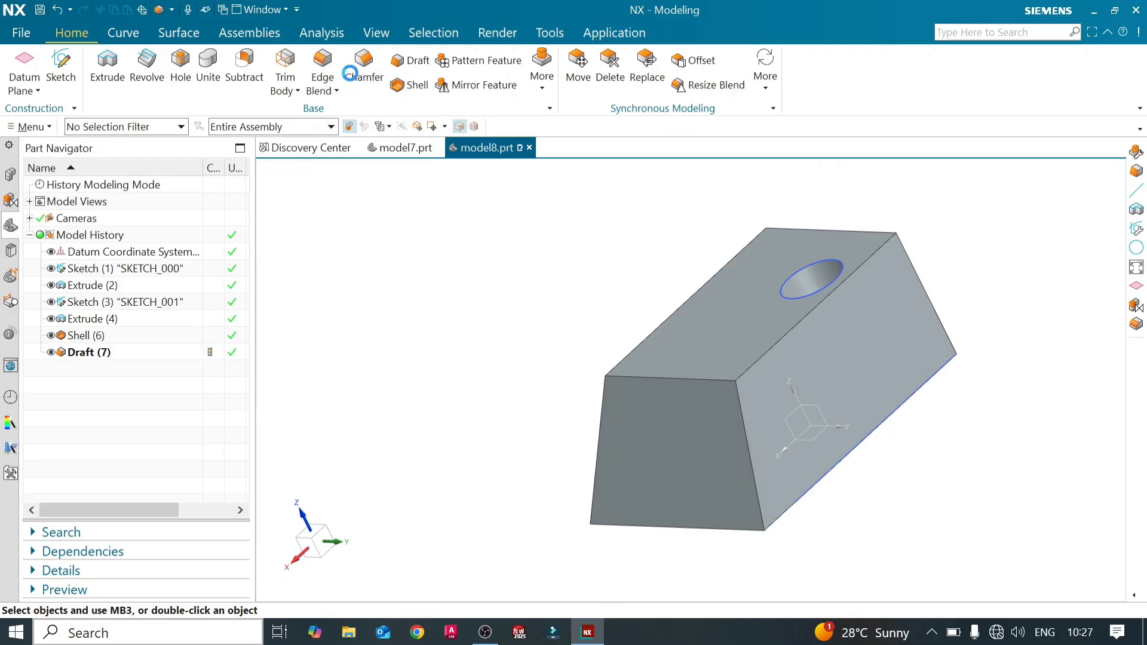
pyautogui.click(835, 289)
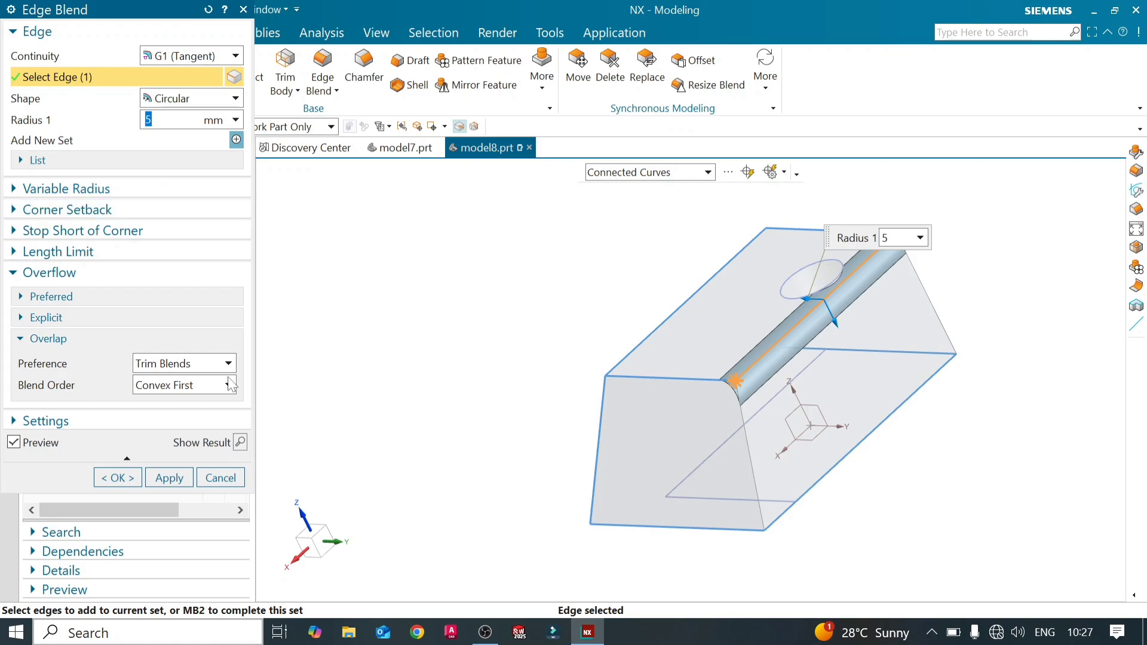
pyautogui.click(169, 477)
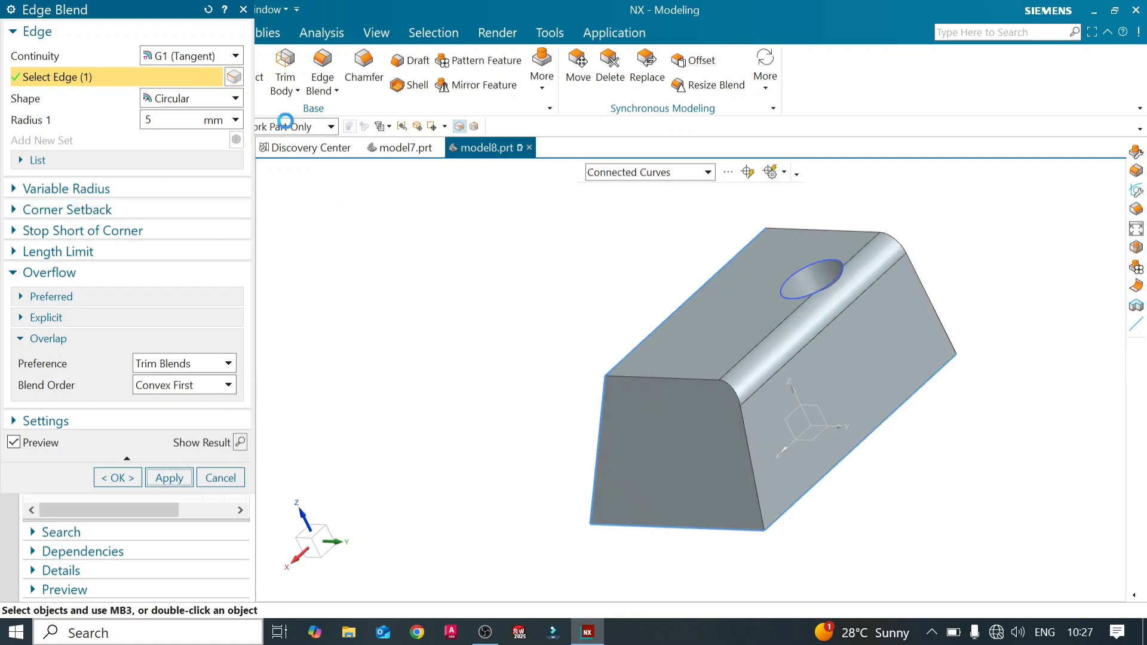
# - Try a Tangent to Face draft along positive Z on the blended edge and its tangent faces at 36°
pyautogui.click(243, 10)
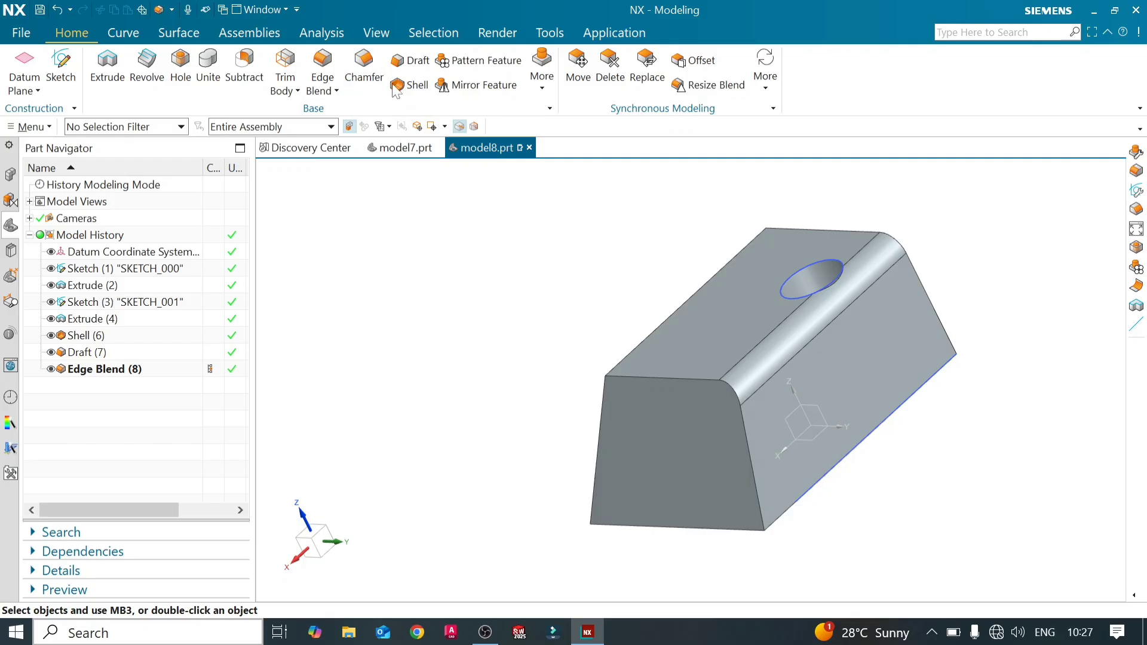
pyautogui.click(416, 63)
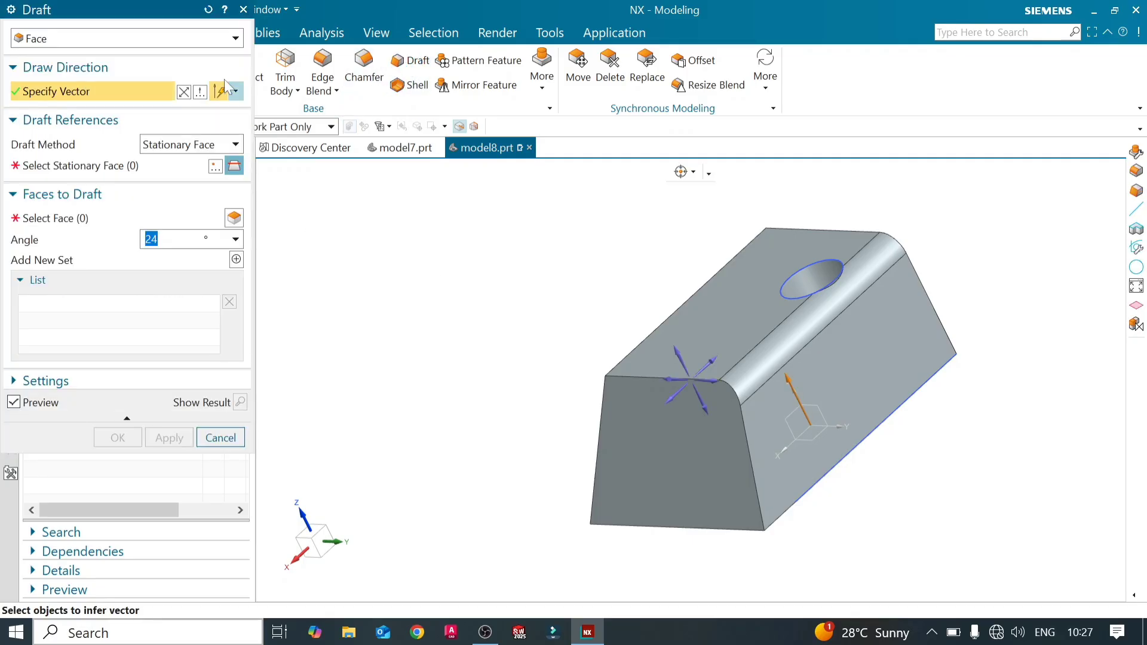
pyautogui.click(237, 39)
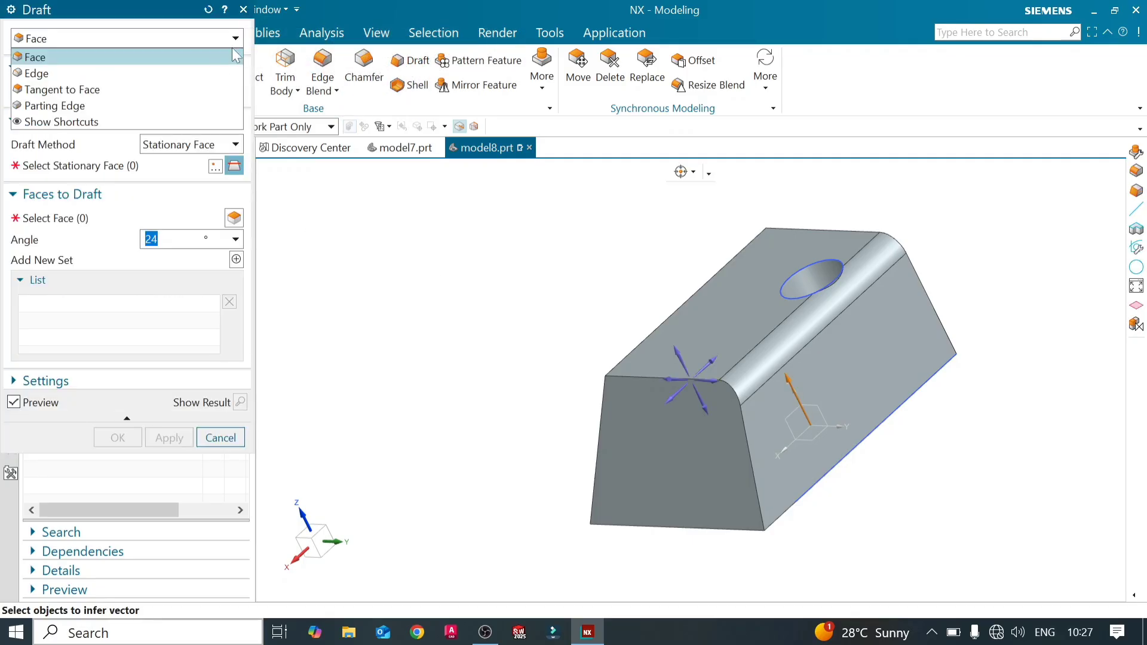
pyautogui.click(213, 89)
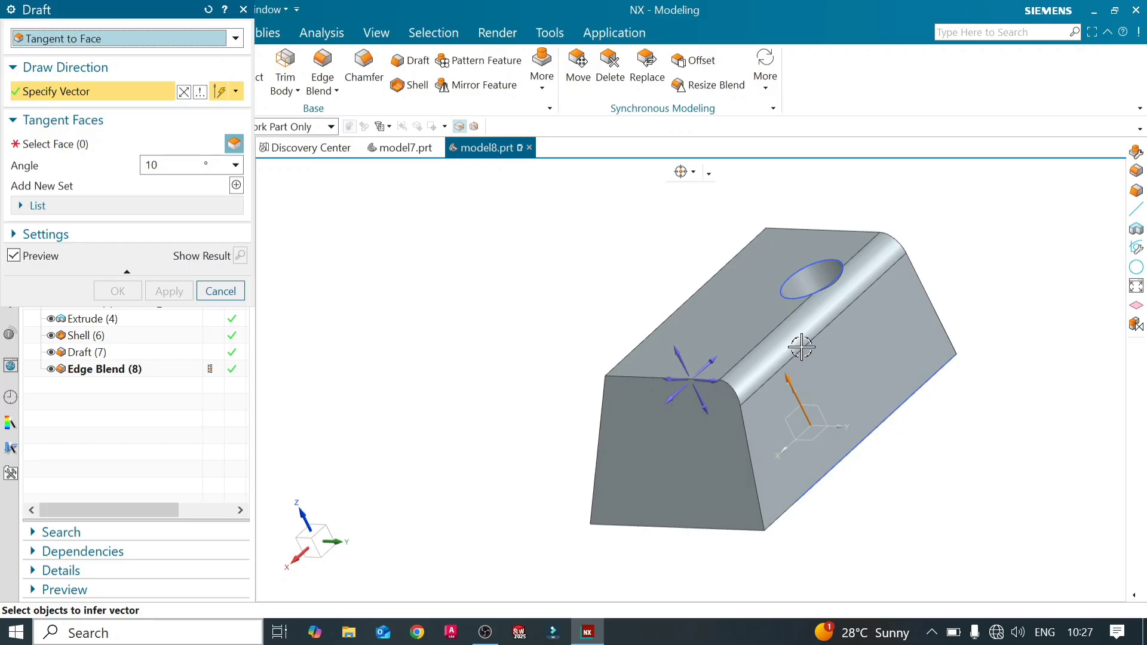
pyautogui.click(680, 357)
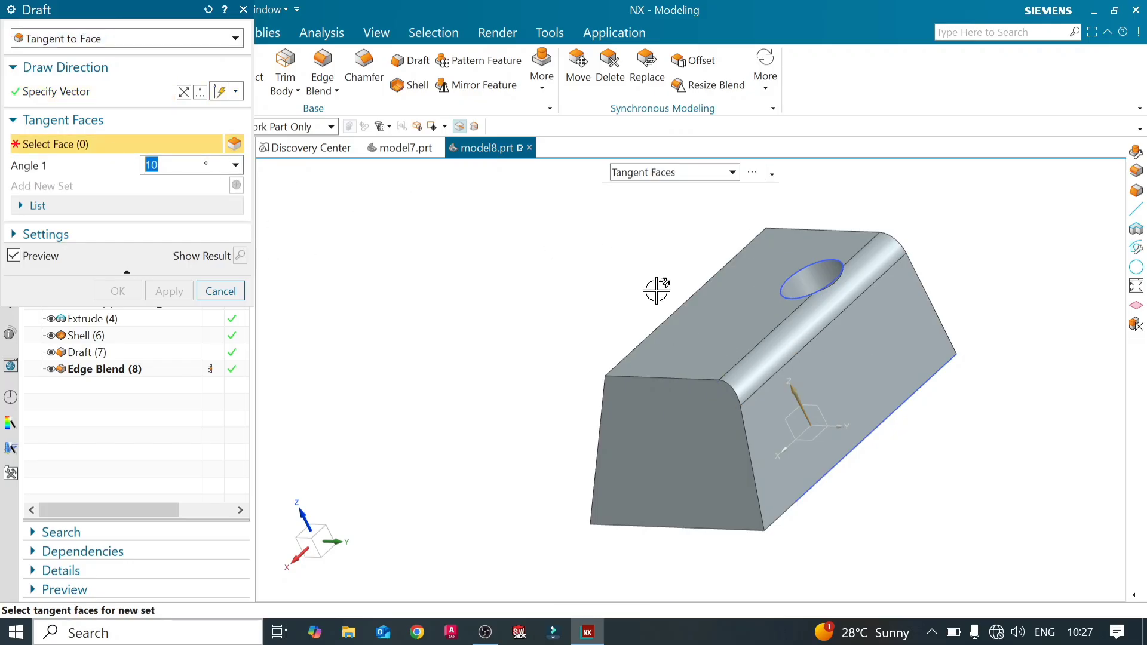
pyautogui.click(812, 366)
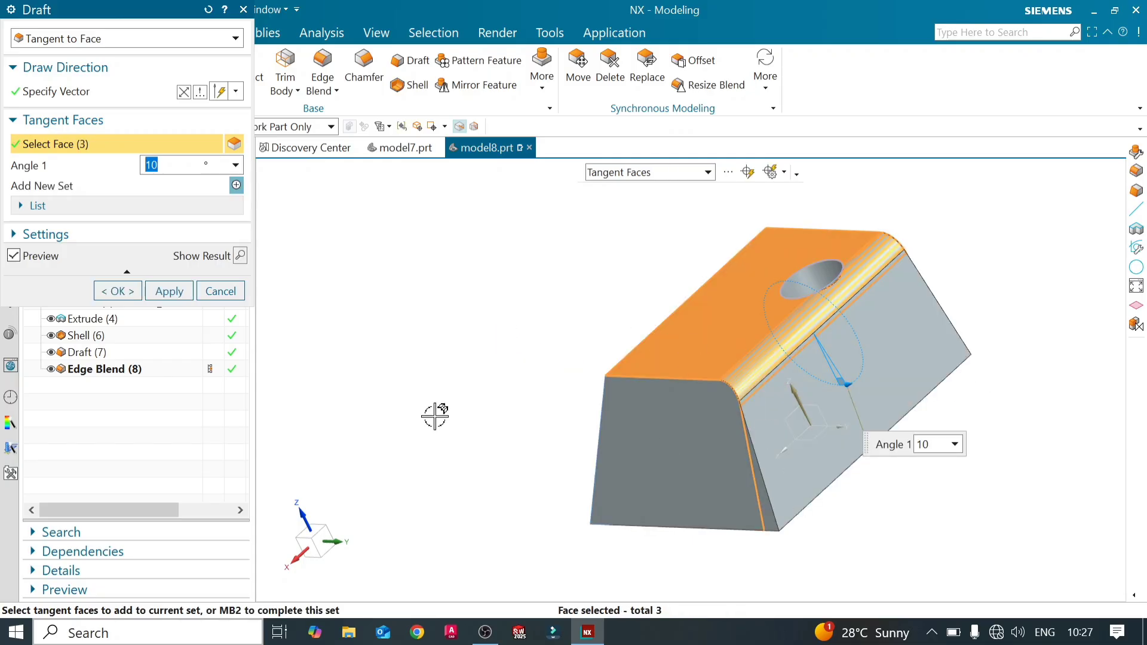
pyautogui.moveTo(851, 388); pyautogui.dragTo(896, 402)
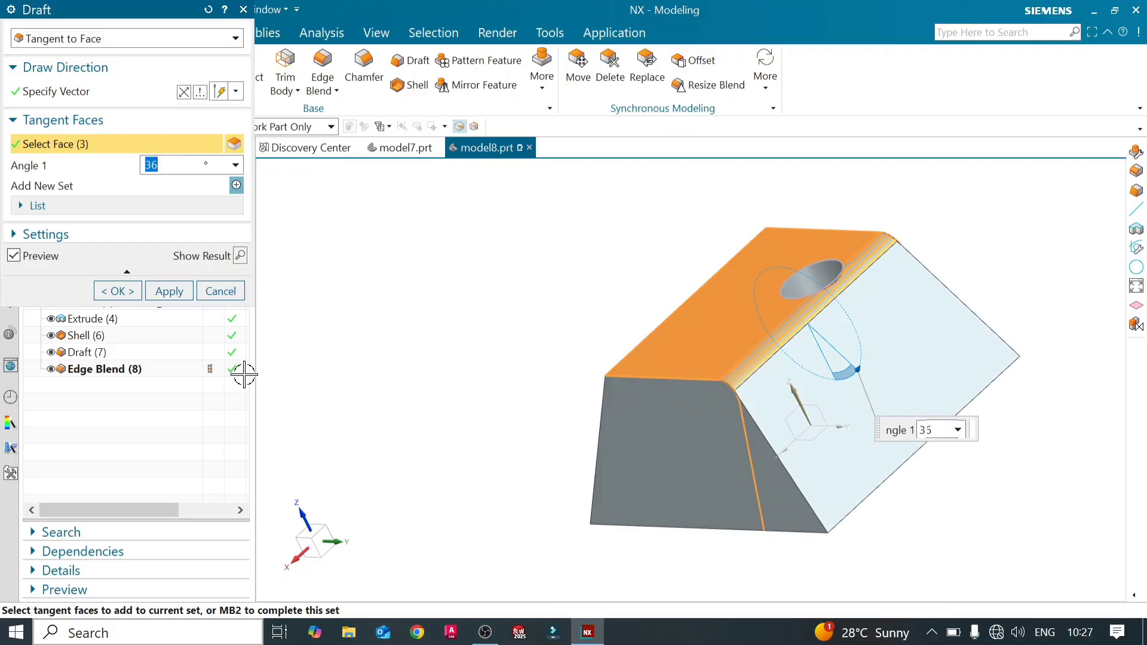
# - Preview the result of the Tangent to Face draft, revert the preview and discard the draft
pyautogui.click(239, 257)
pyautogui.moveTo(675, 389); pyautogui.dragTo(688, 424, button='middle')
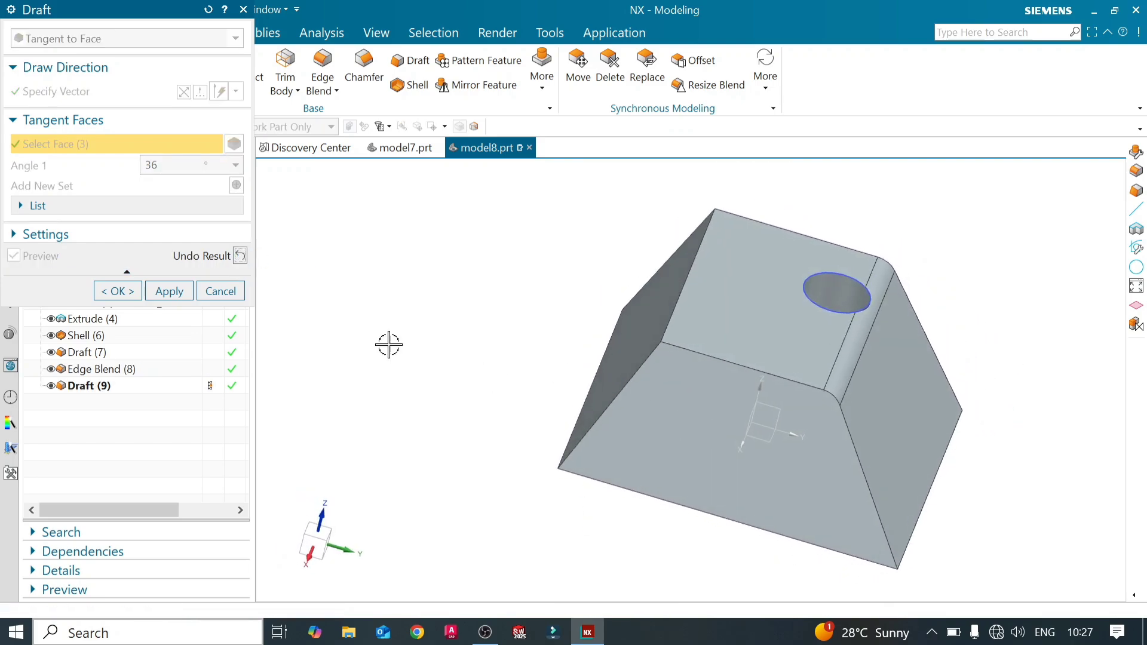
pyautogui.click(240, 255)
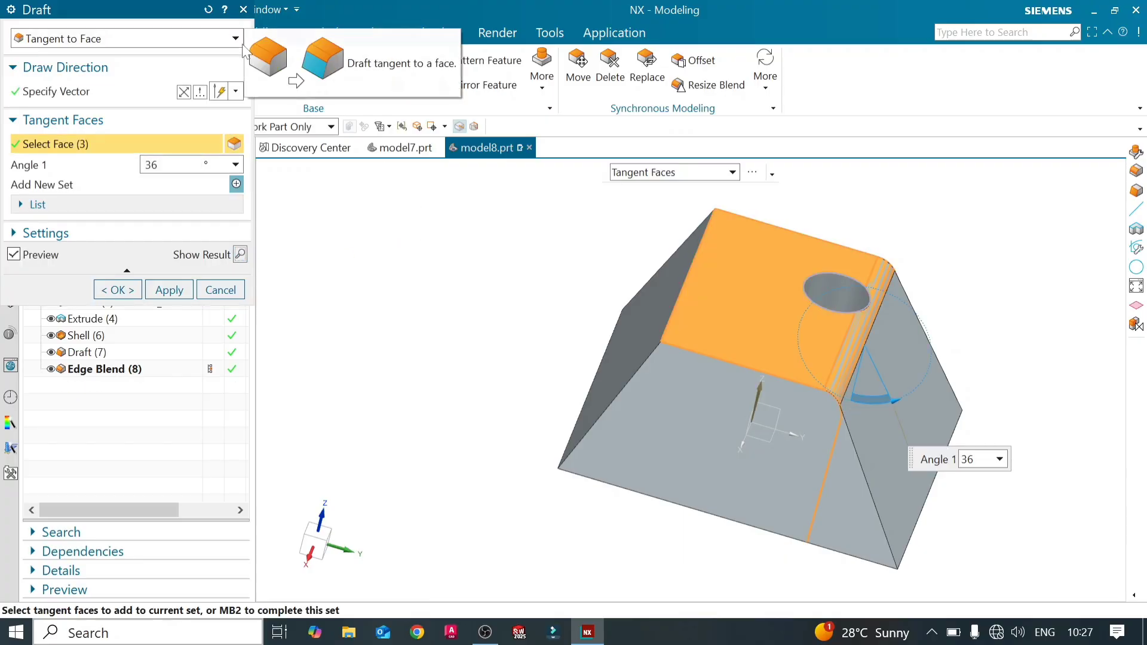
pyautogui.click(236, 39)
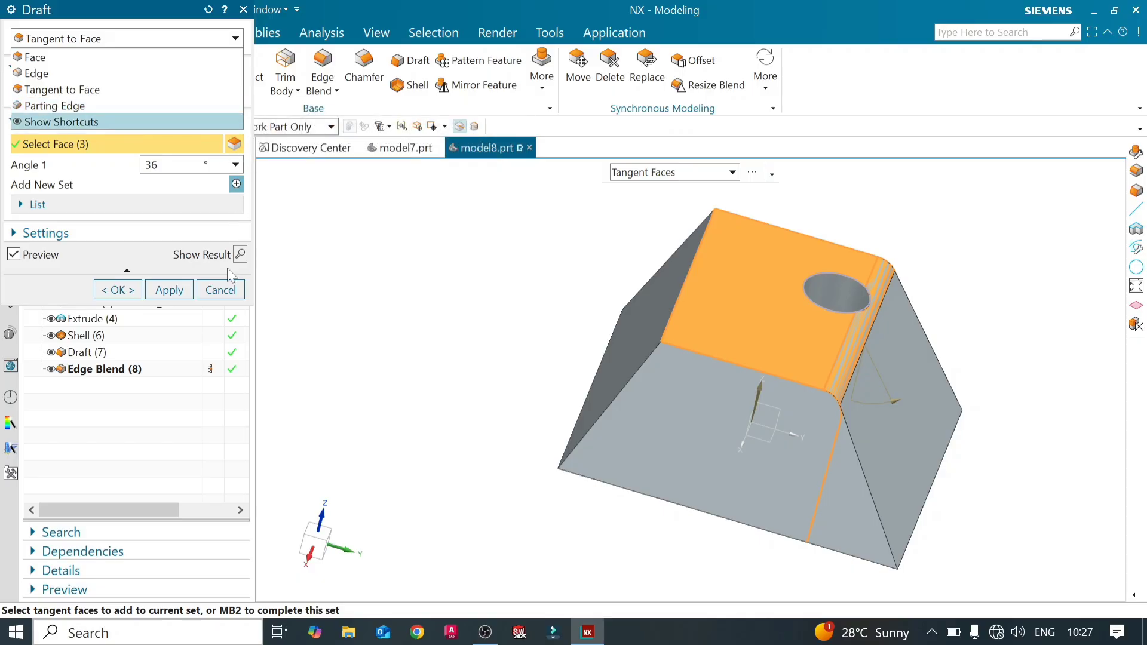
pyautogui.click(217, 288)
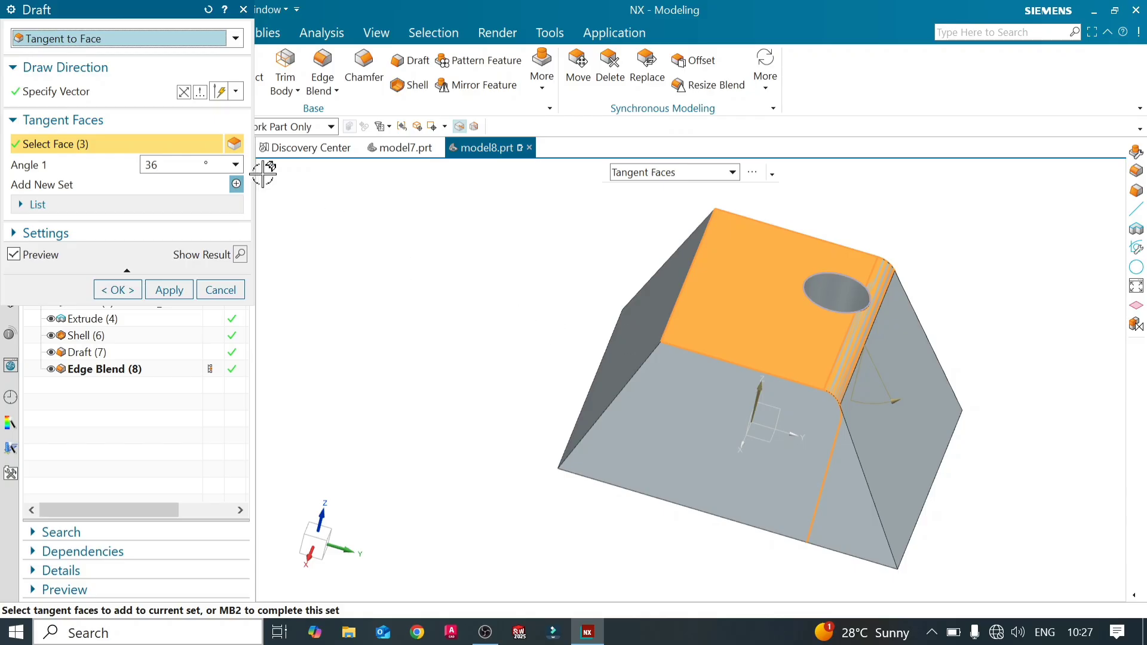
pyautogui.click(220, 290)
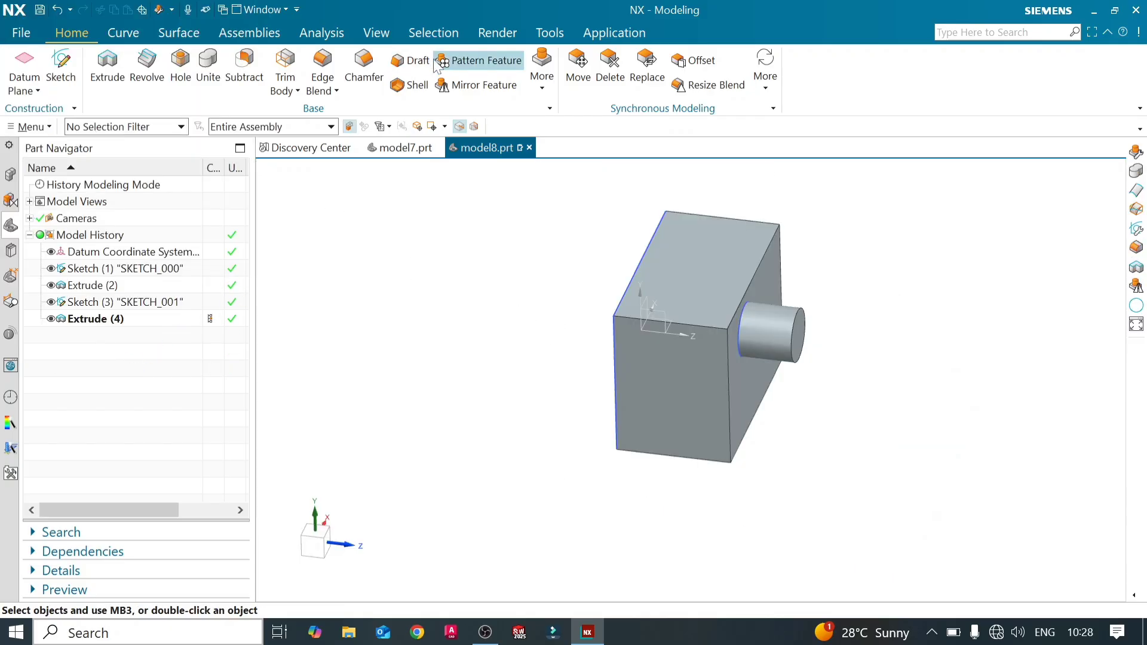
# - Try a Parting Edge draft along positive Z with the block's boss-side face as stationary plane and the boss's base circle as parting edge
pyautogui.click(416, 61)
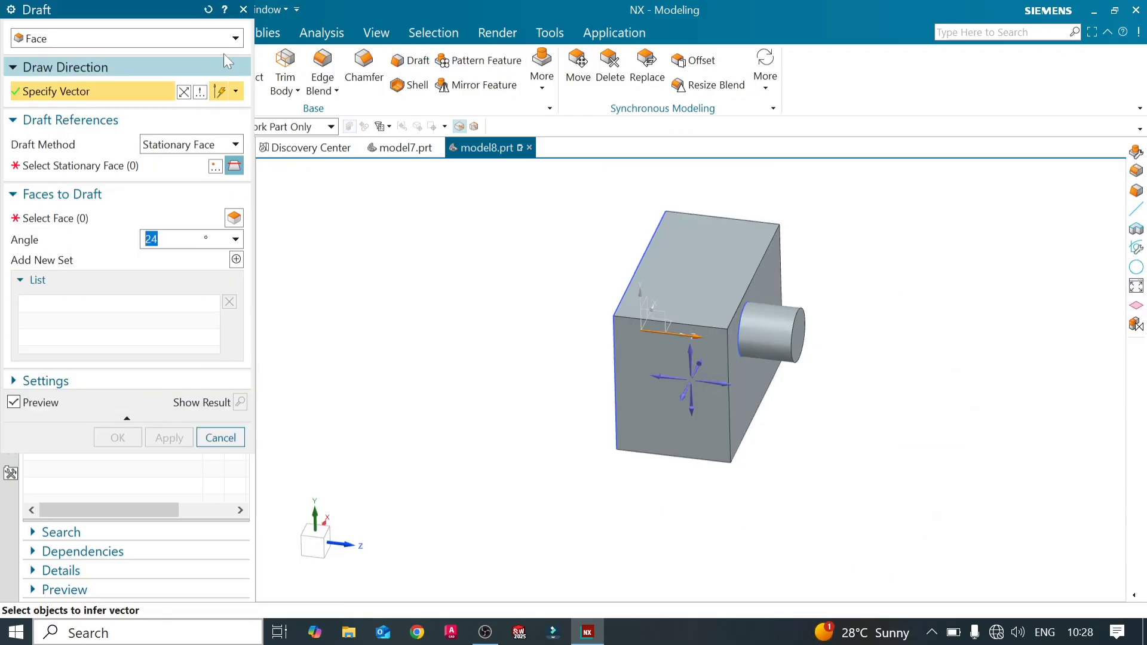
pyautogui.click(236, 38)
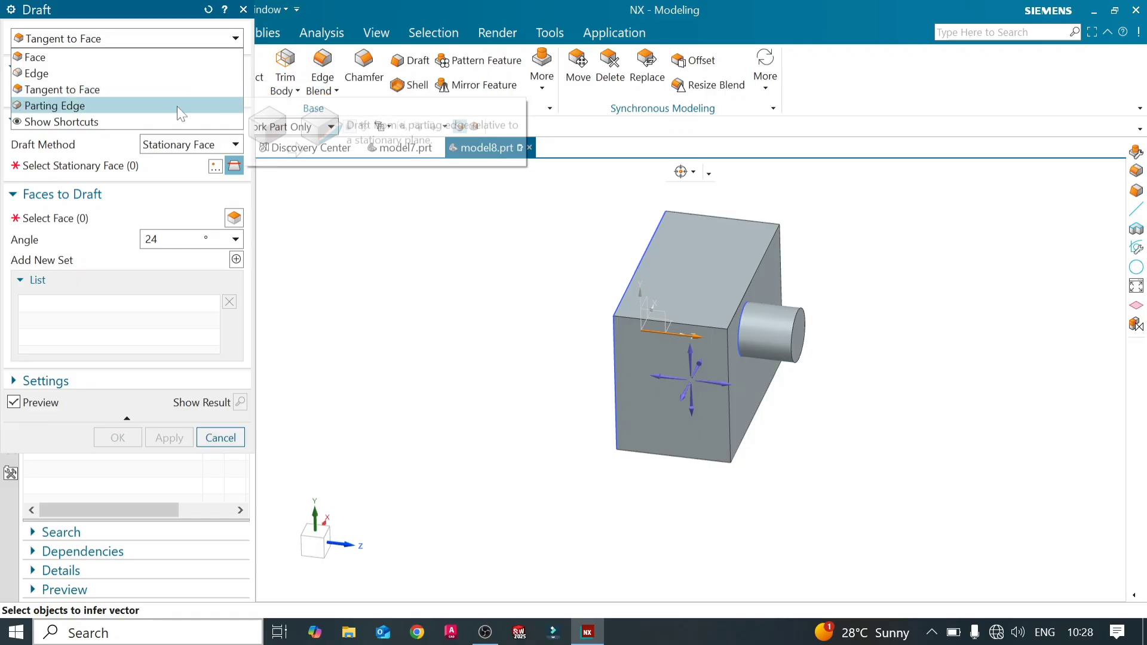
pyautogui.click(180, 108)
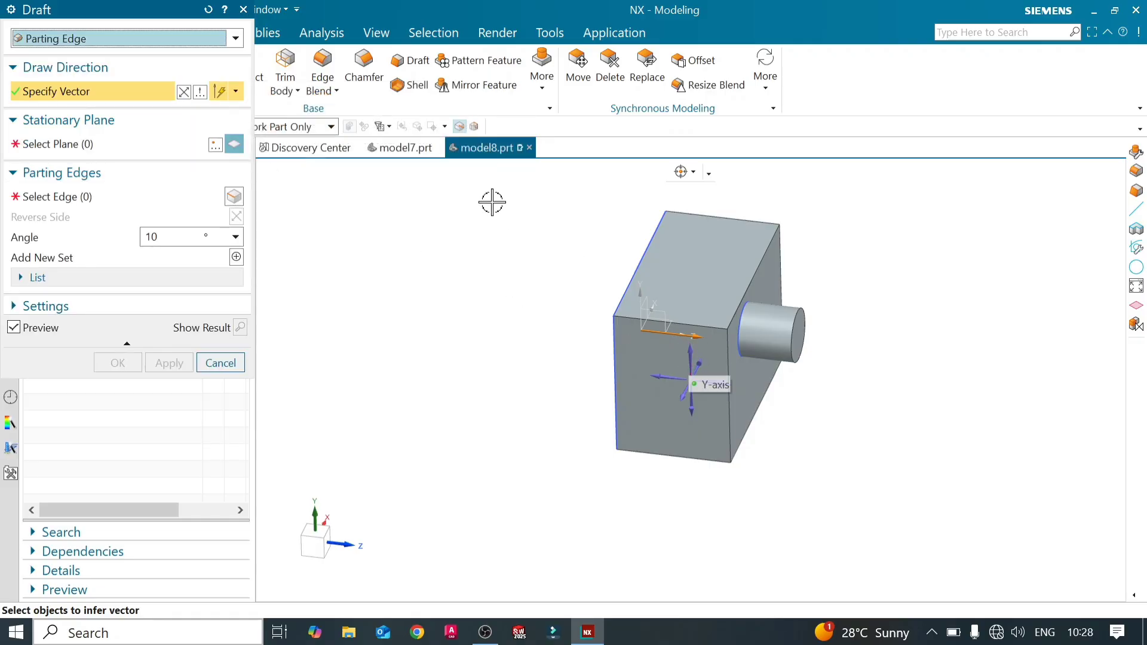
pyautogui.click(167, 145)
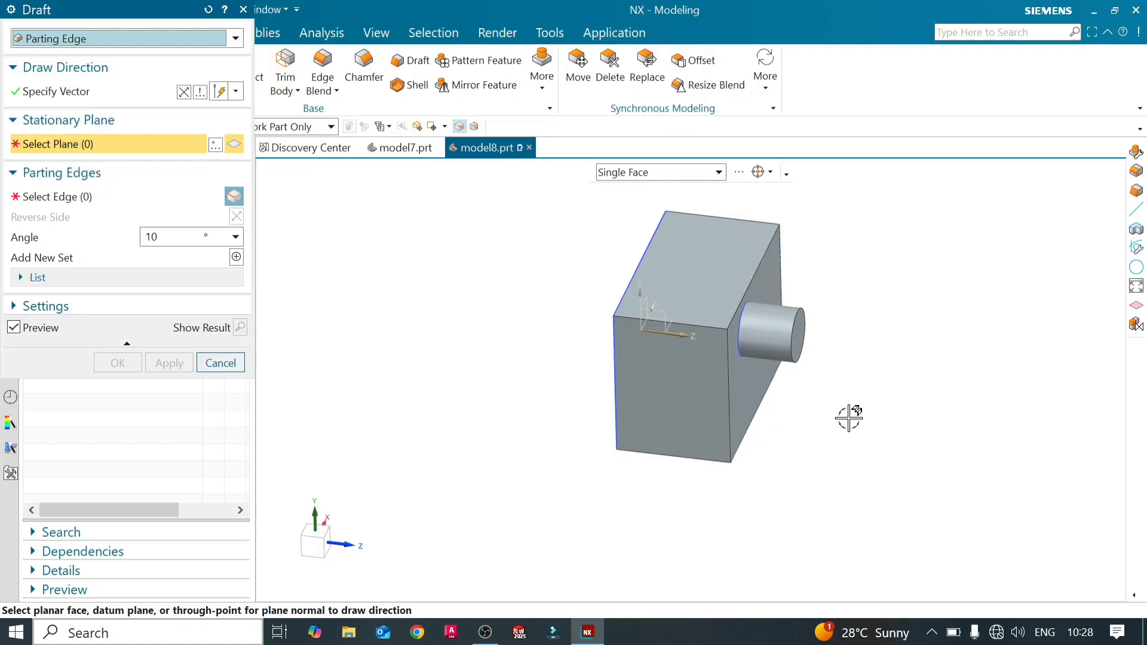
pyautogui.moveTo(849, 418); pyautogui.dragTo(771, 385, button='middle')
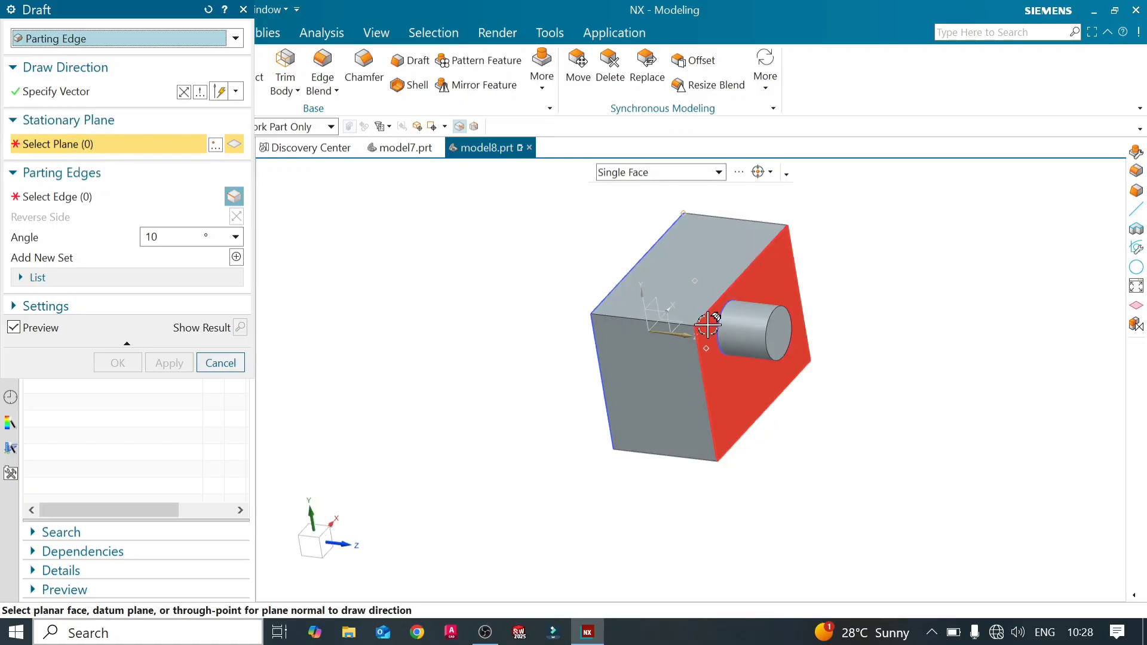
pyautogui.click(711, 340)
pyautogui.click(59, 202)
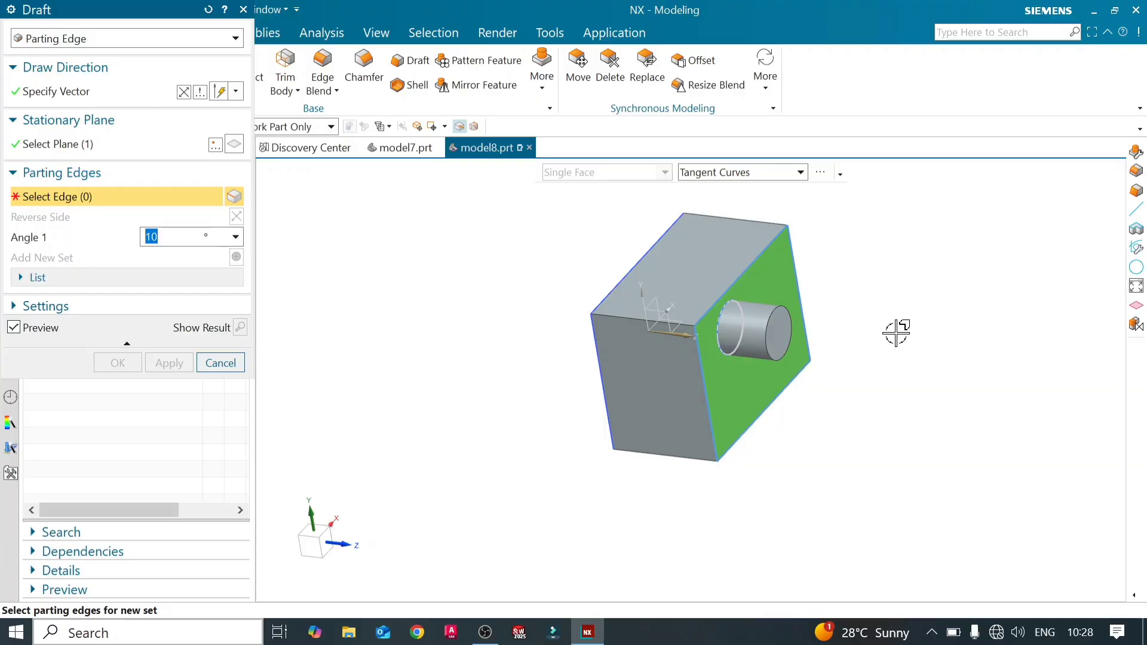
pyautogui.click(726, 326)
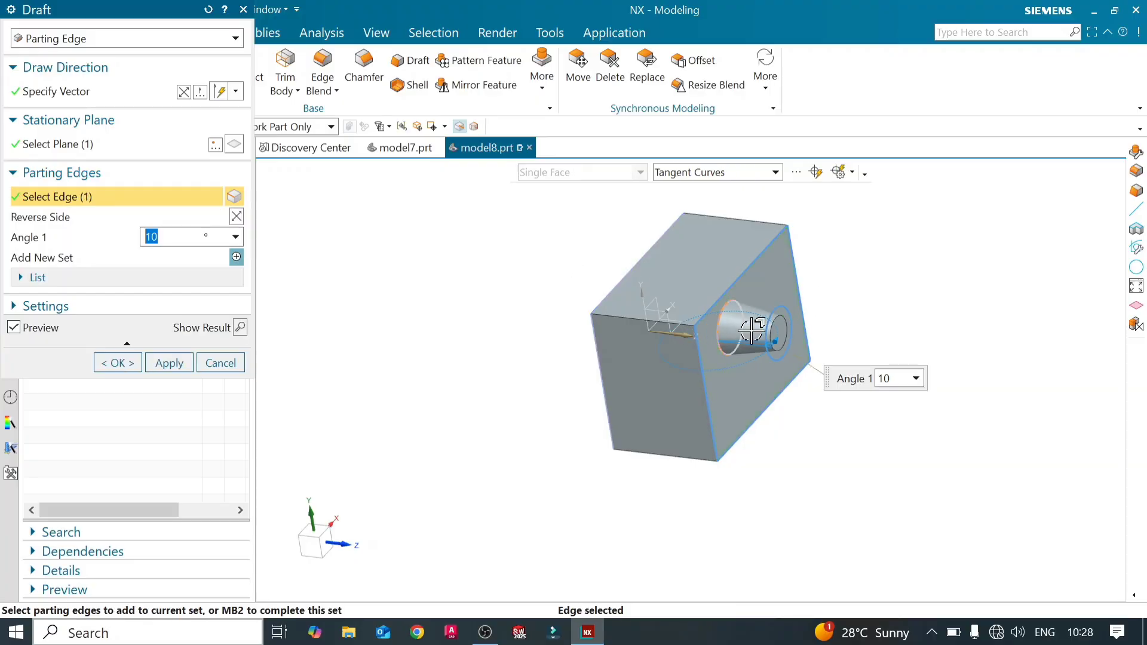
# - Set the parting-edge draft angle on the cylindrical boss to 11°
pyautogui.moveTo(551, 424); pyautogui.dragTo(707, 351, button='middle')
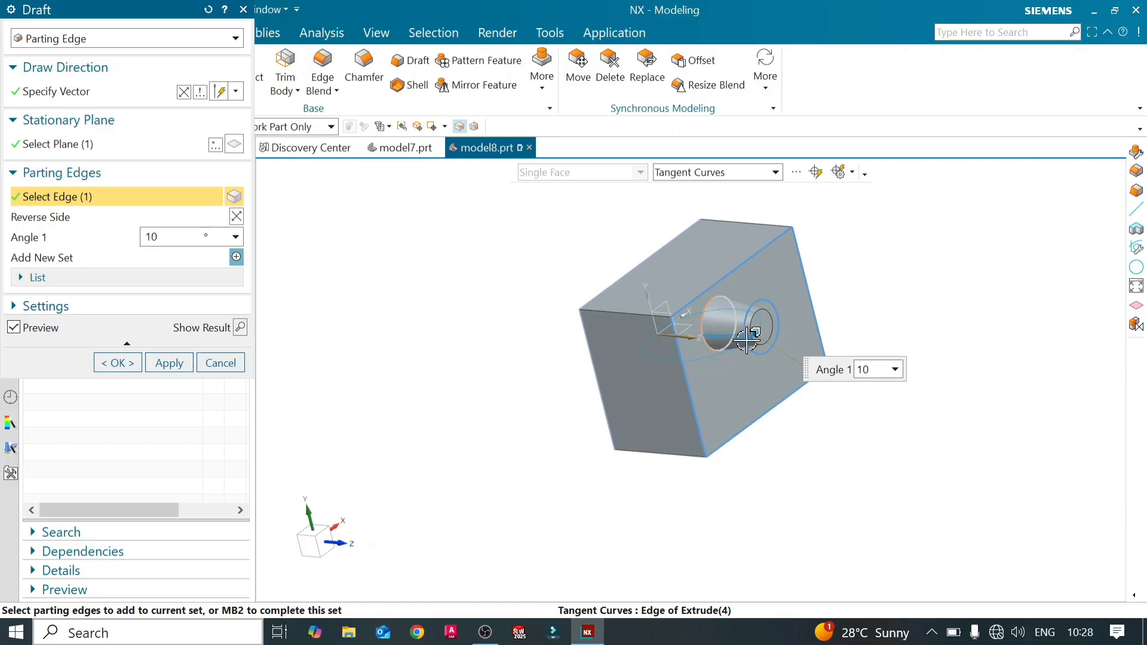
pyautogui.moveTo(747, 340); pyautogui.dragTo(740, 347)
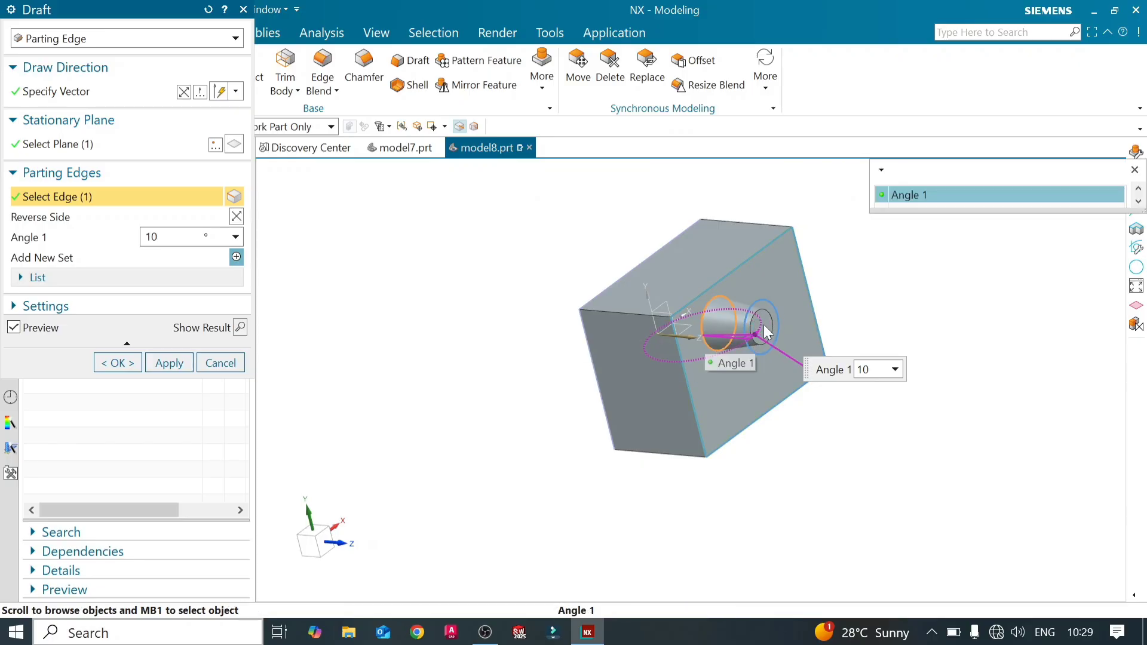
pyautogui.click(897, 193)
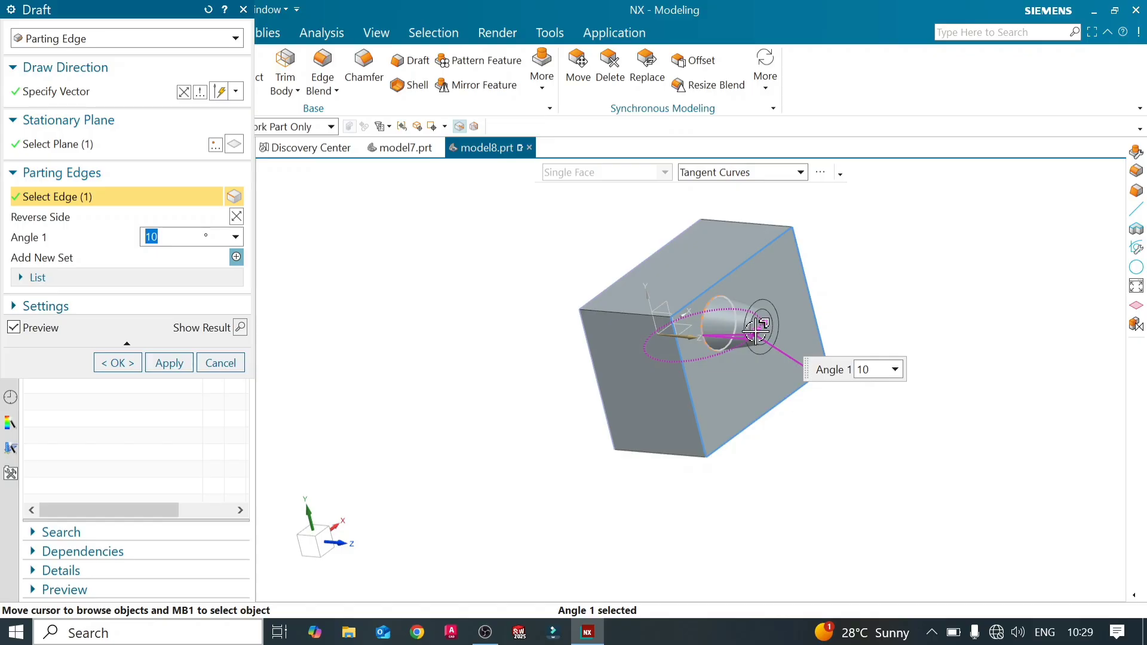
pyautogui.moveTo(756, 330)
pyautogui.mouseDown()
pyautogui.moveTo(768, 328)
pyautogui.moveTo(757, 352)
pyautogui.moveTo(772, 330)
pyautogui.mouseUp()
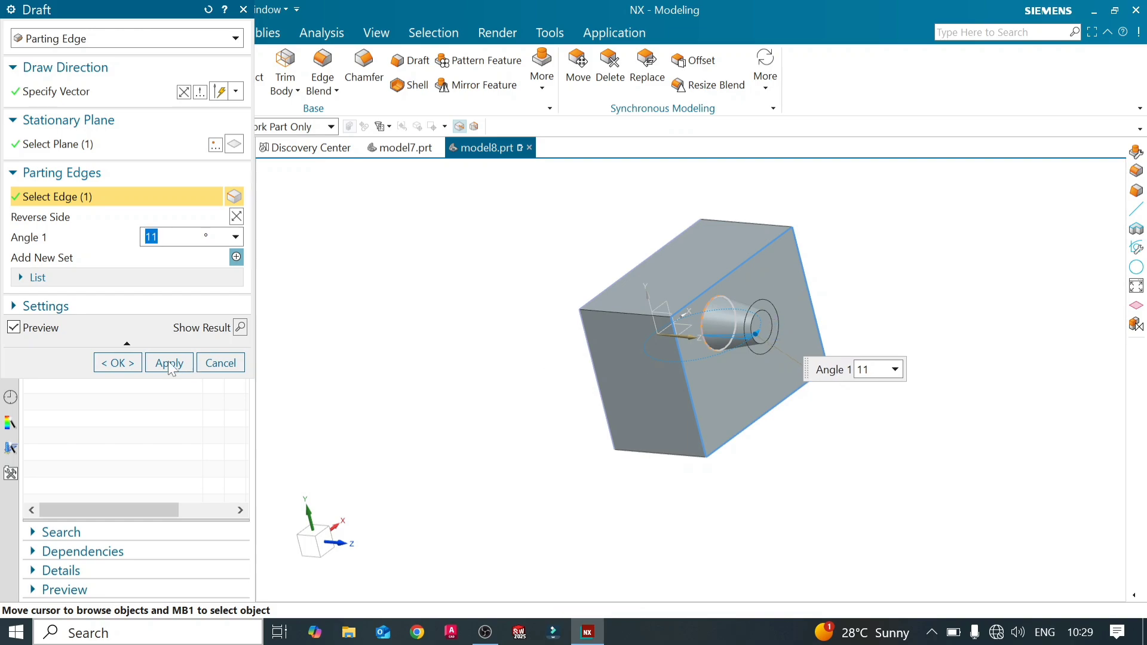
# - Preview the tapered boss, revert the preview and discard the Parting Edge draft
pyautogui.click(241, 328)
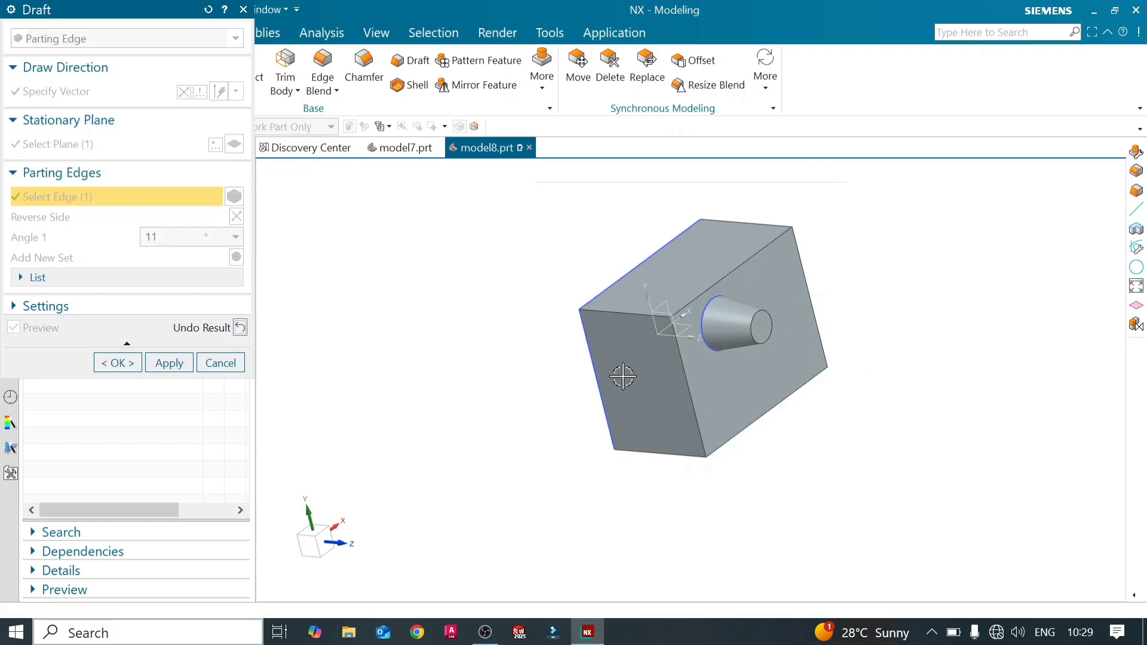
pyautogui.scroll(3, 652, 369)
pyautogui.scroll(-3, 546, 360)
pyautogui.scroll(3, 623, 339)
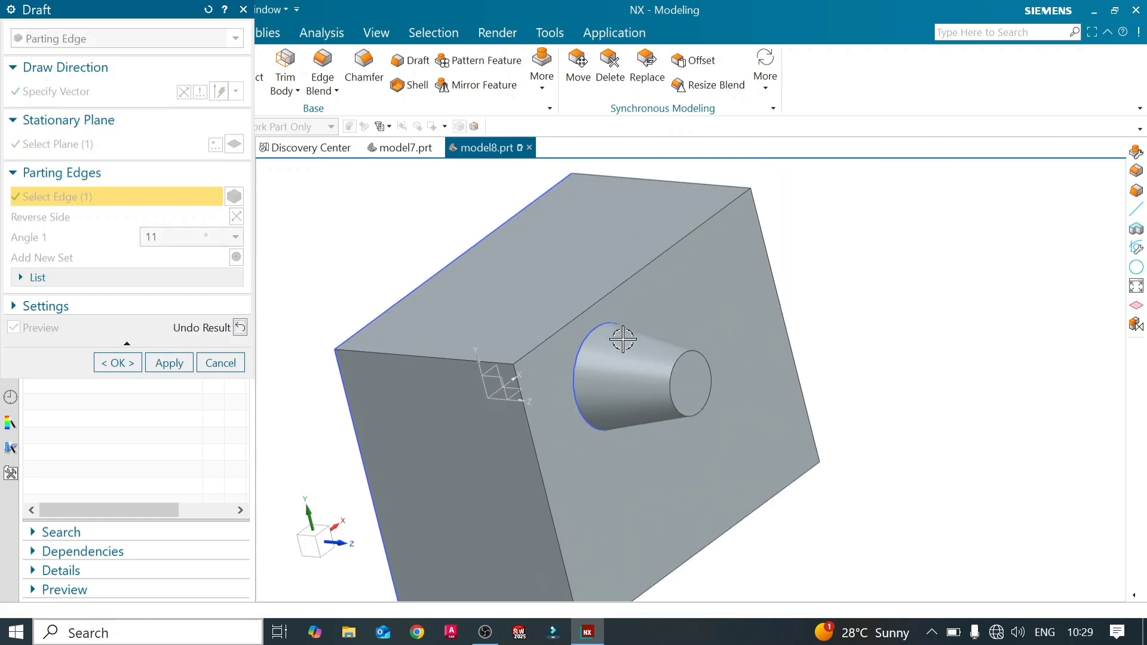
pyautogui.scroll(-4, 860, 356)
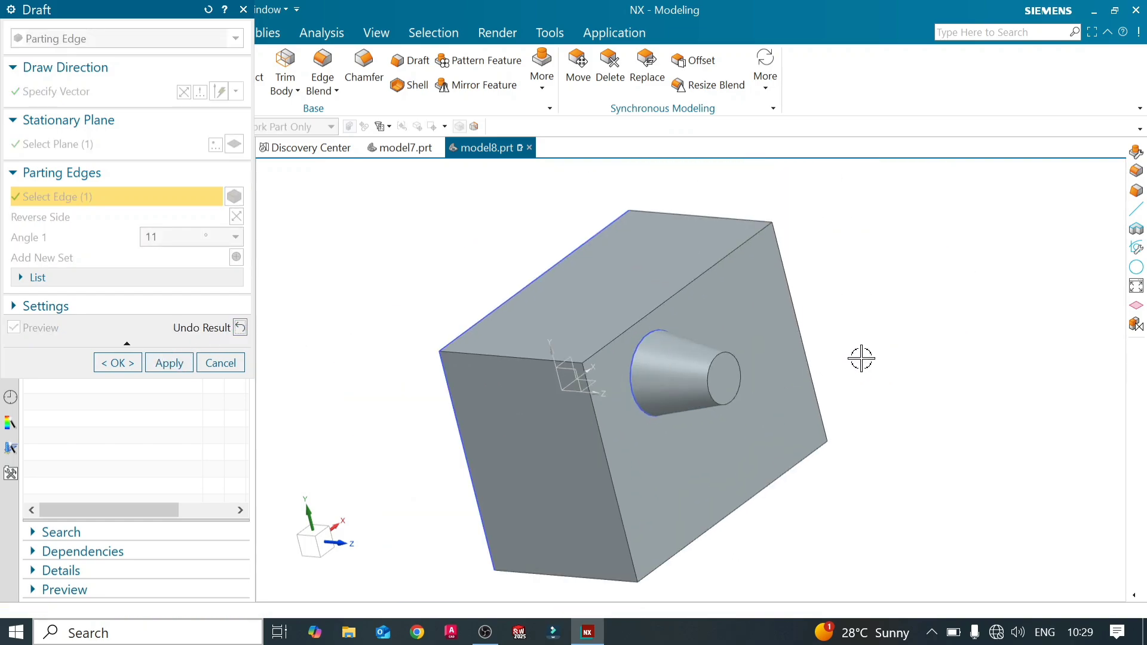
pyautogui.click(241, 326)
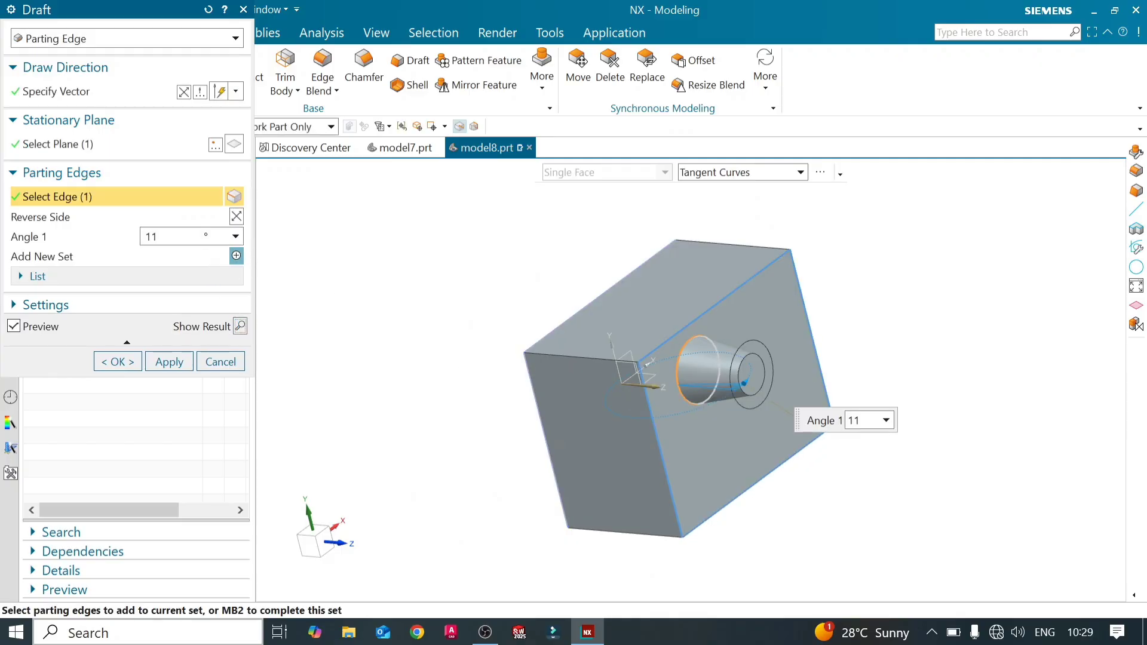
pyautogui.click(236, 39)
pyautogui.click(332, 226)
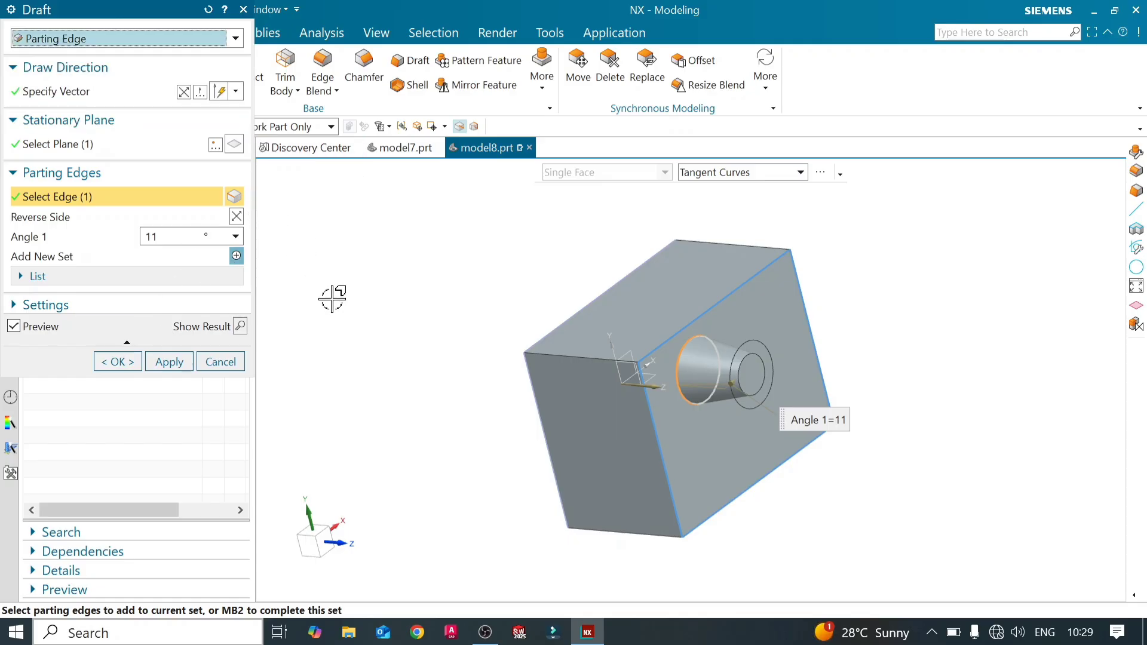
pyautogui.click(207, 362)
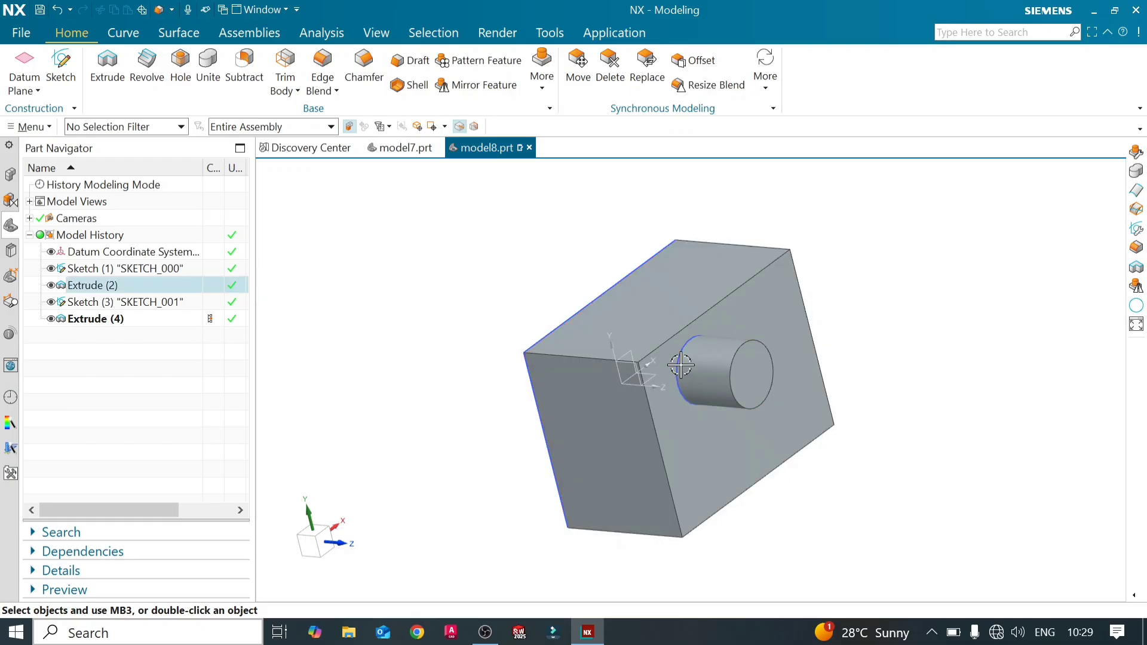
# - Delete the boss extrusion Extrude (4) and its circle sketch SKETCH_001 from the model history
pyautogui.rightClick(142, 323)
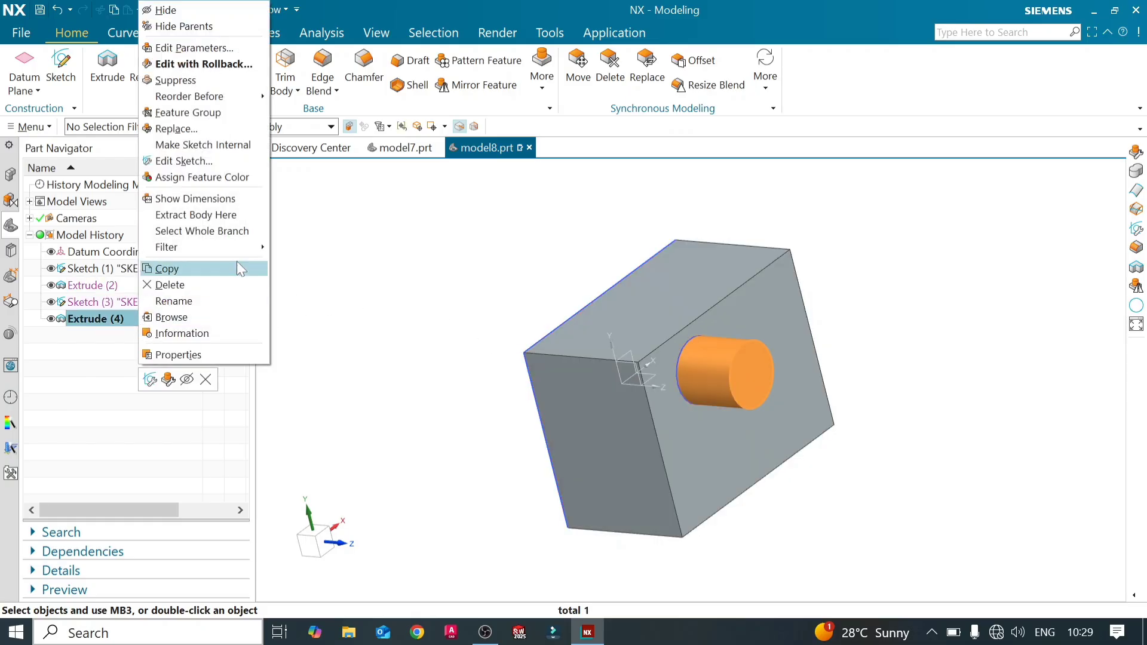
pyautogui.click(234, 285)
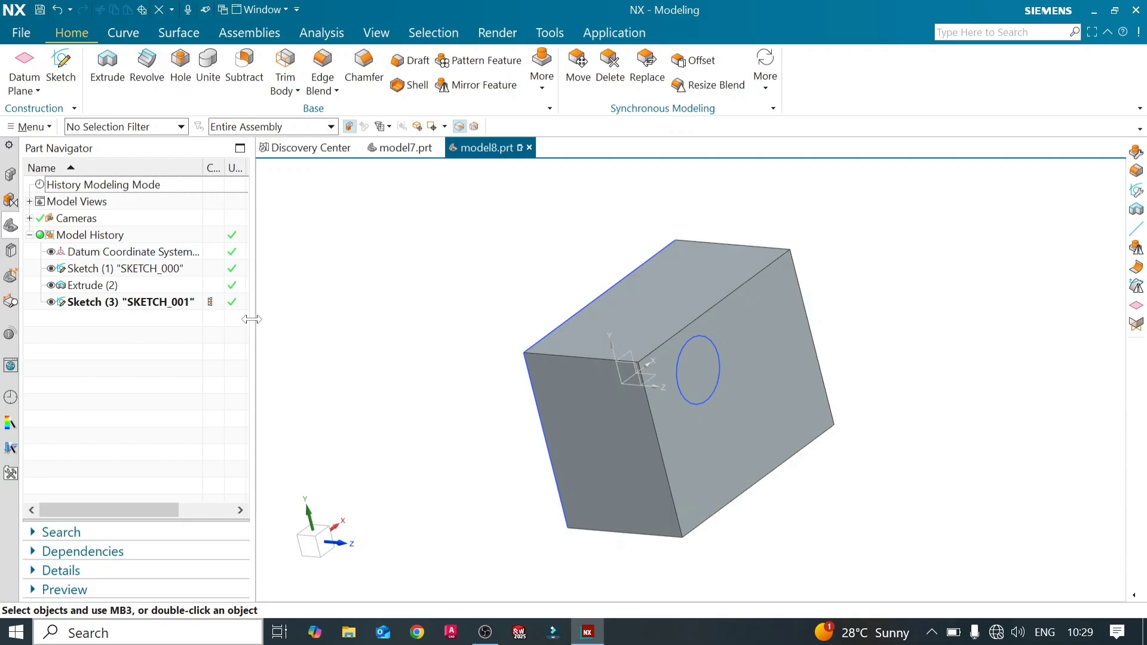
pyautogui.rightClick(170, 304)
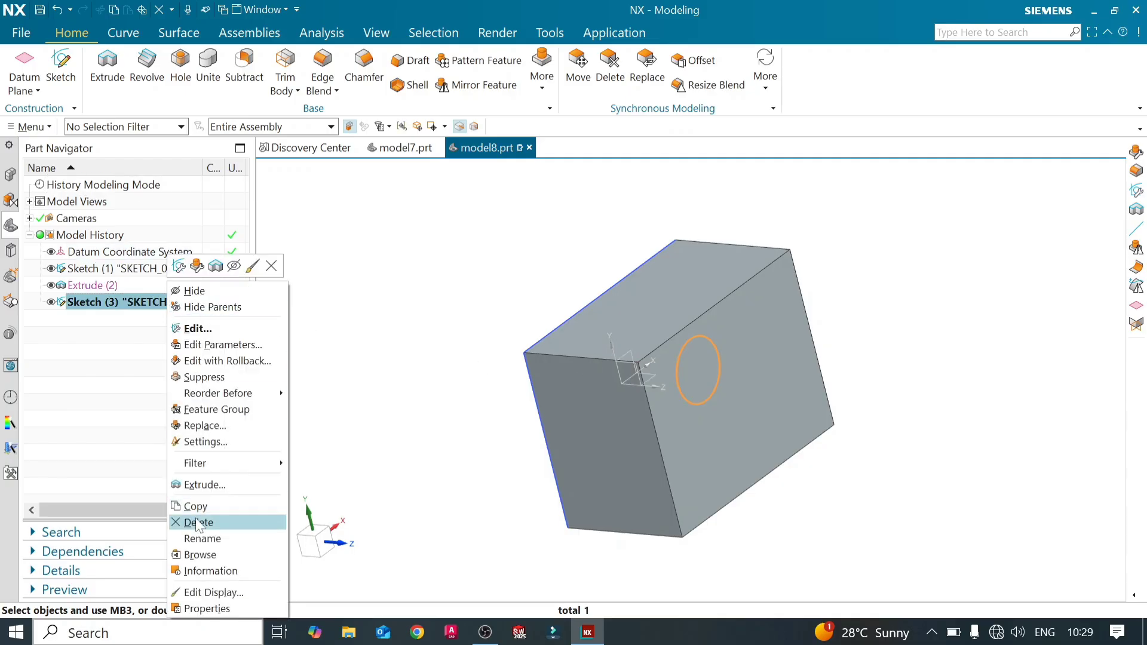
pyautogui.click(199, 521)
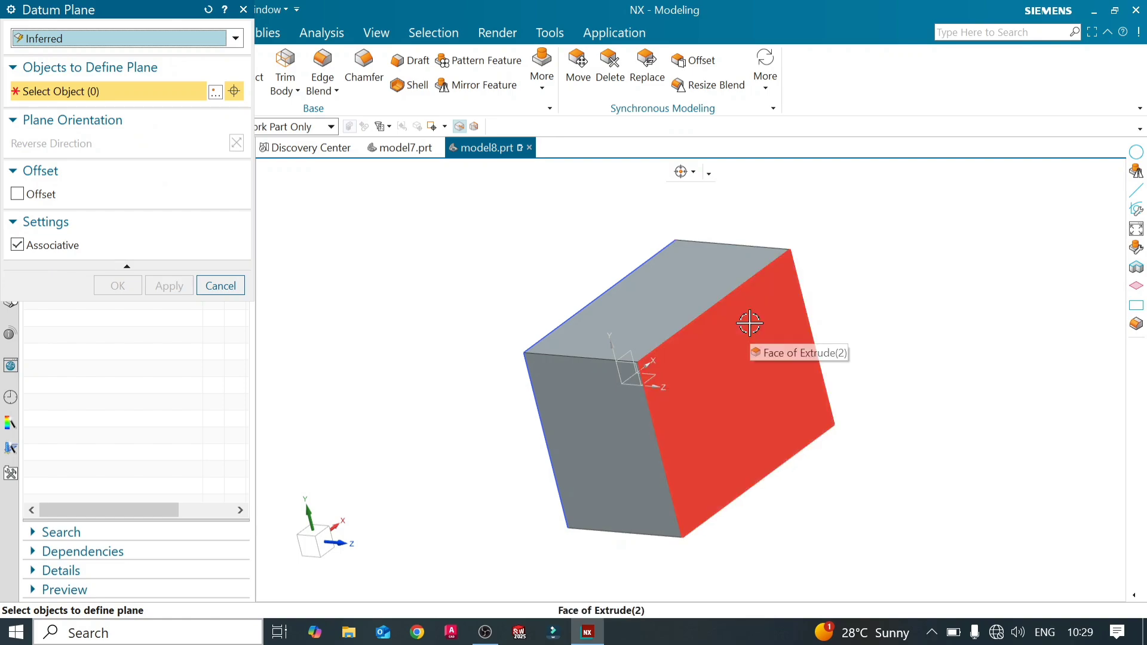
# - Create an At Distance datum plane offset 19 mm outward from the block's large front face
pyautogui.moveTo(751, 323)
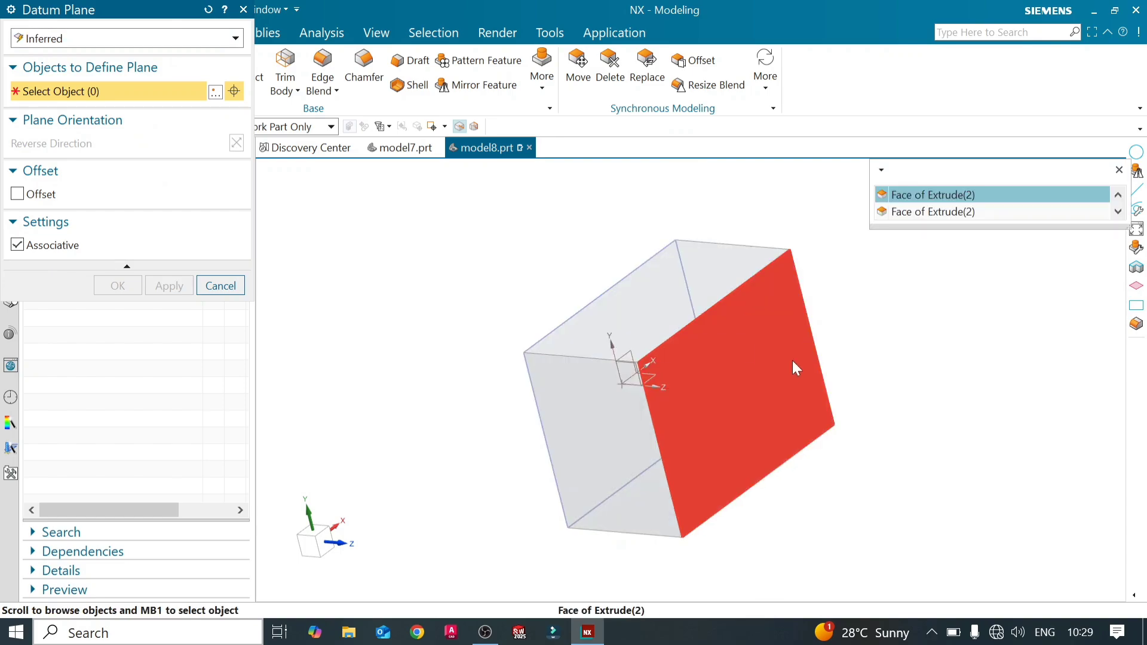
pyautogui.click(933, 192)
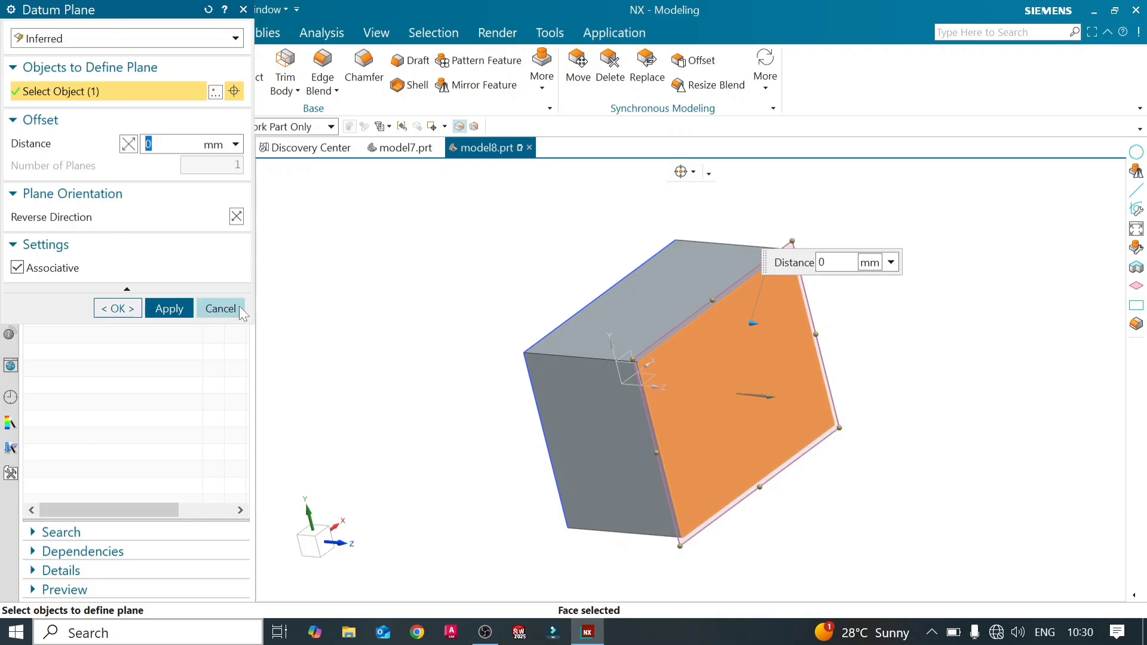
pyautogui.click(236, 40)
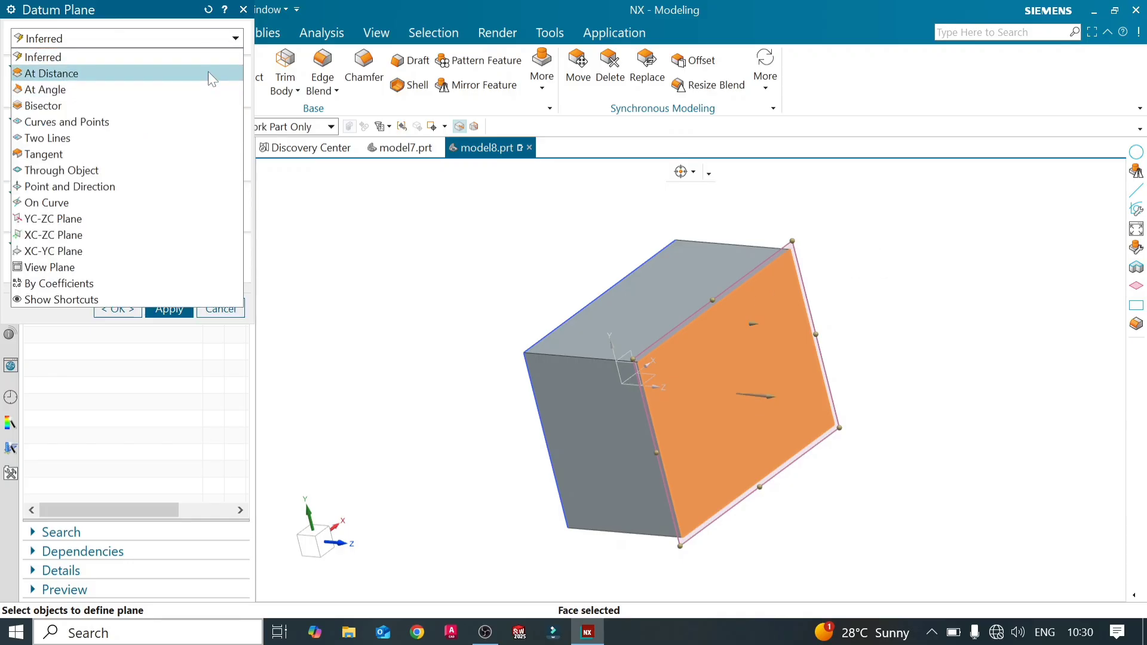
pyautogui.click(208, 70)
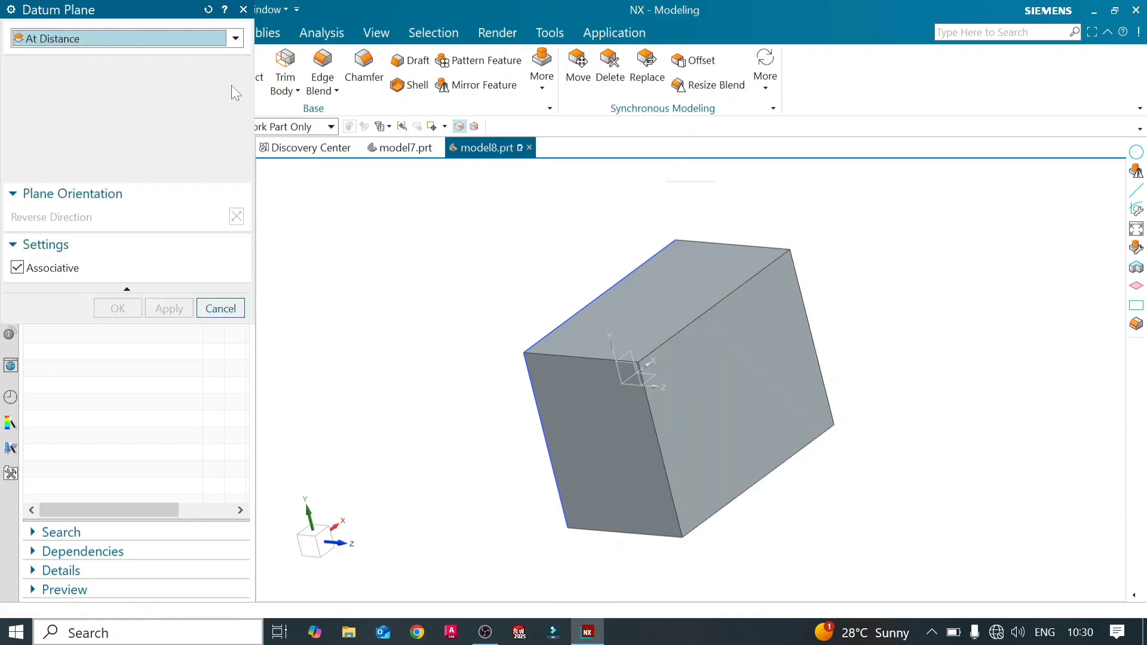
pyautogui.click(713, 361)
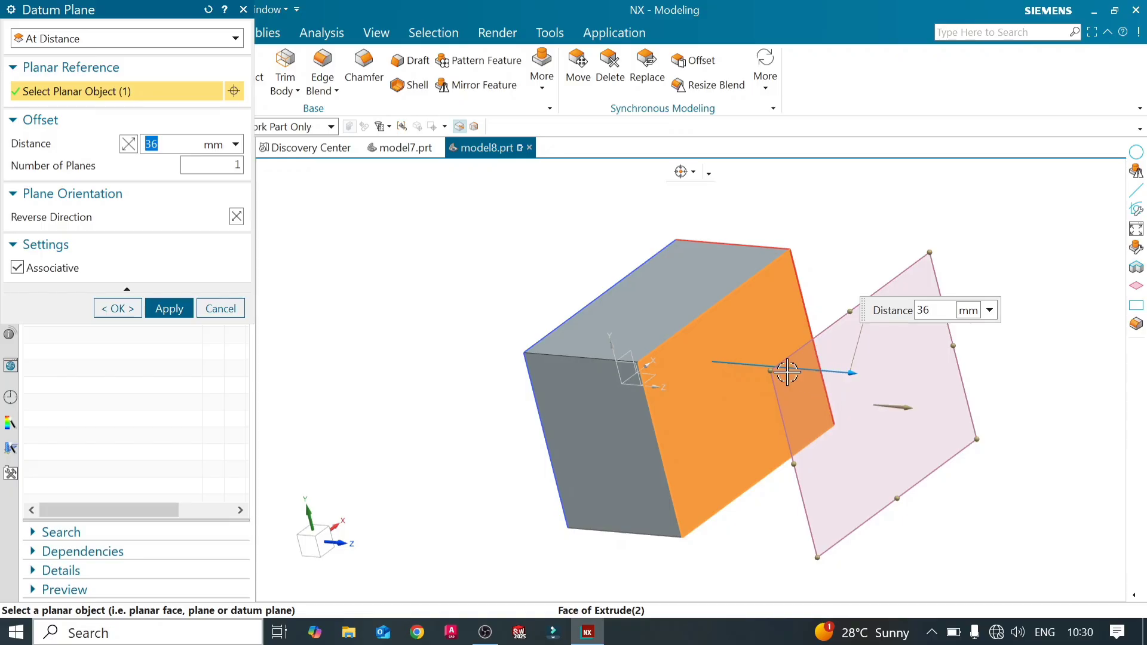
pyautogui.moveTo(851, 372); pyautogui.dragTo(787, 367)
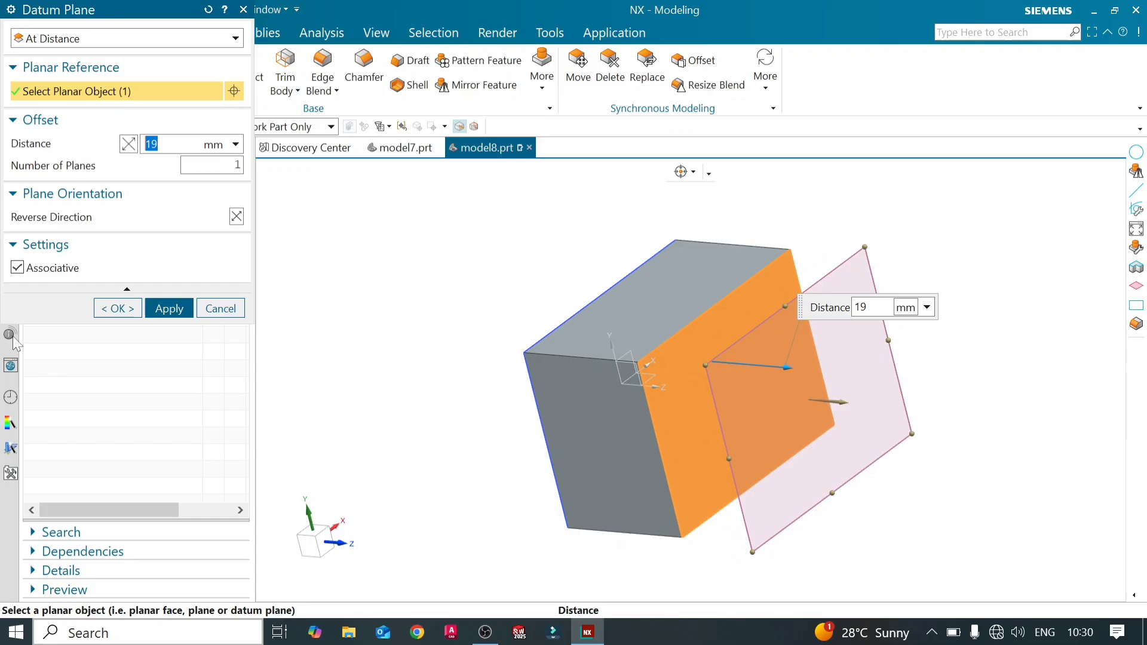
pyautogui.click(160, 309)
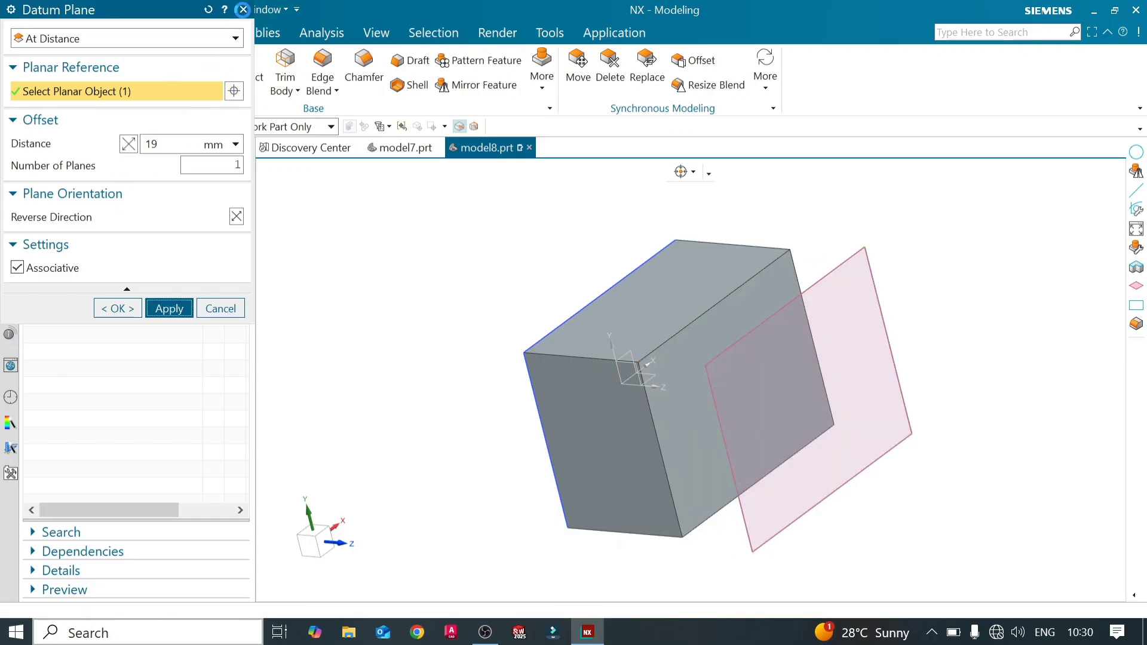
pyautogui.click(243, 10)
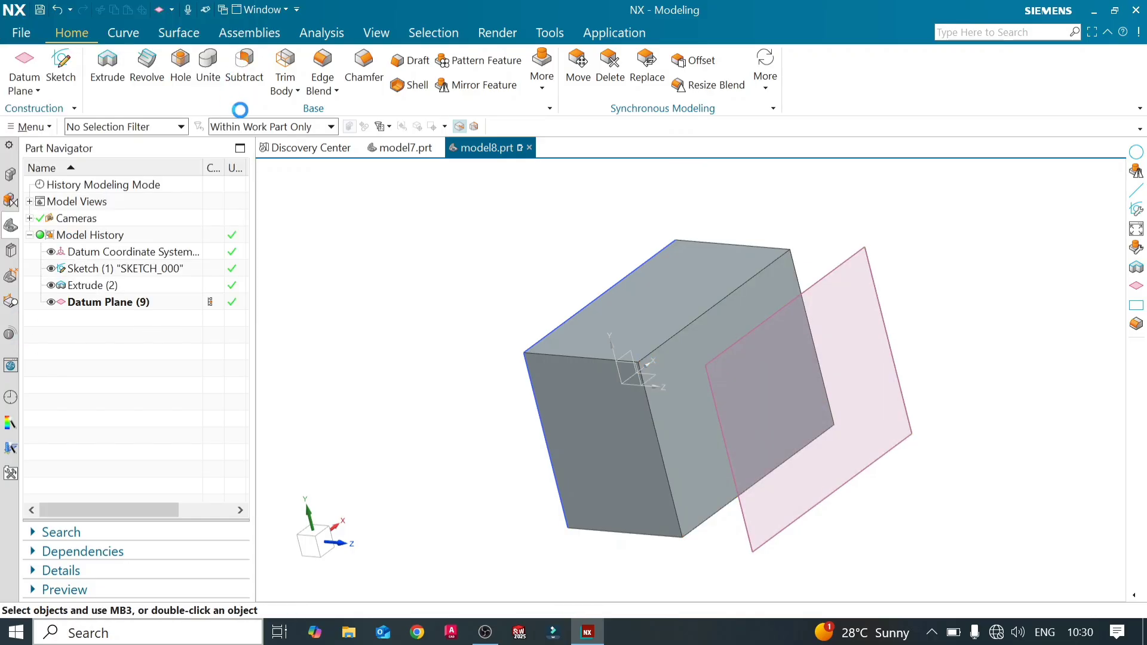
# - Sketch a circle on the new datum plane, up and to the left of the sketch origin, and finish the sketch
pyautogui.click(61, 66)
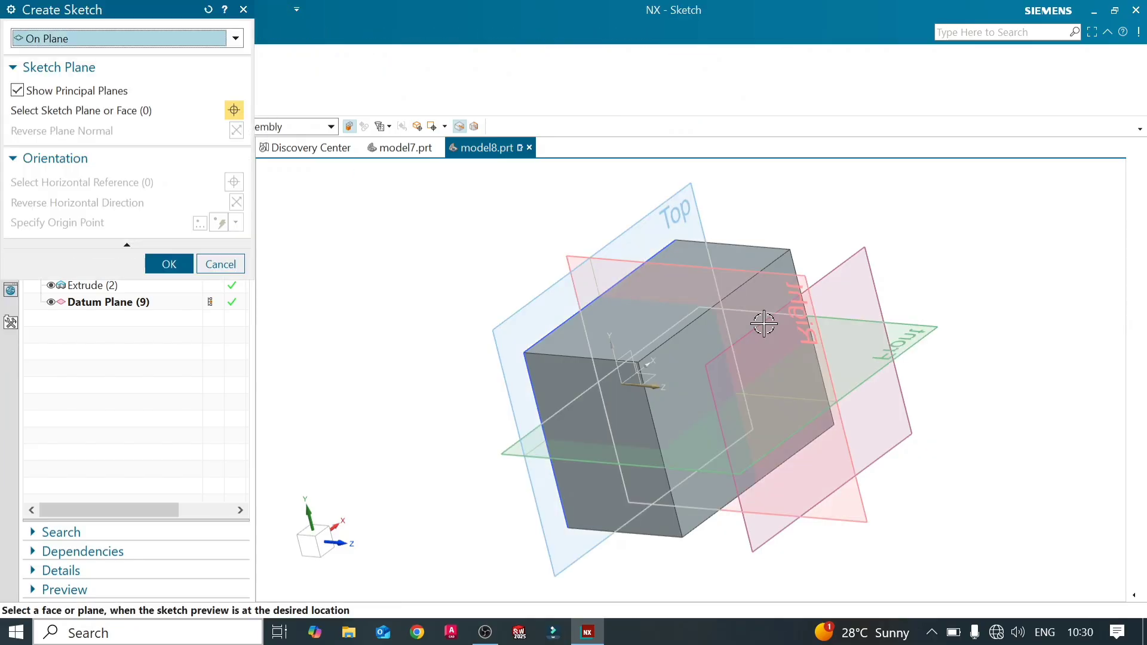
pyautogui.click(826, 281)
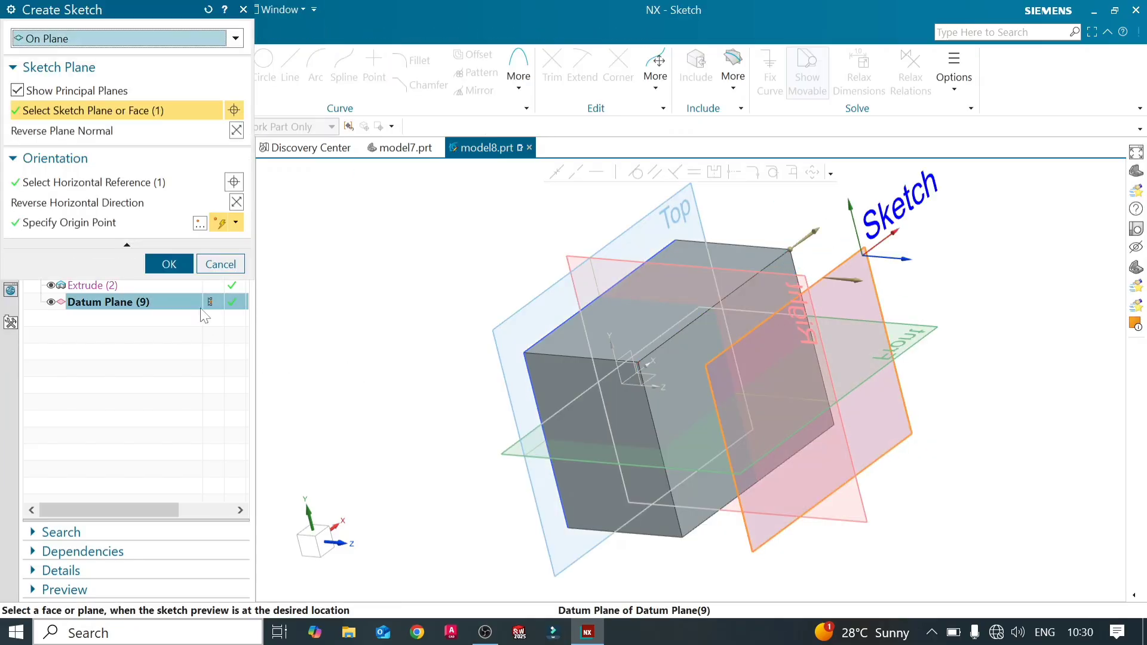
pyautogui.click(158, 264)
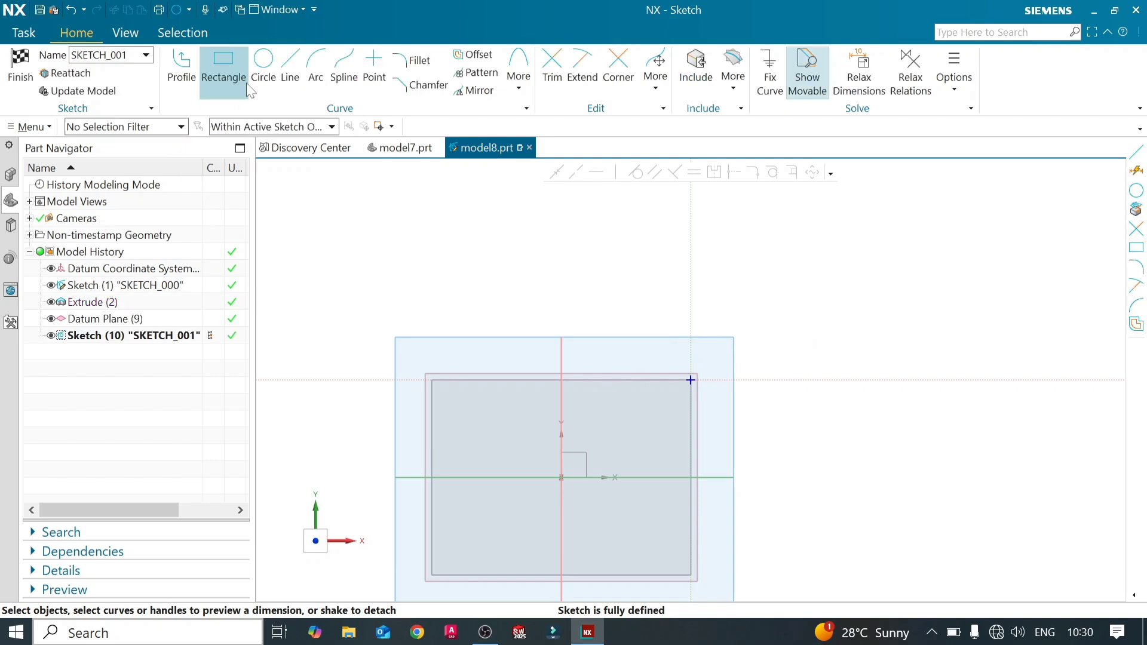
pyautogui.click(263, 65)
pyautogui.click(523, 434)
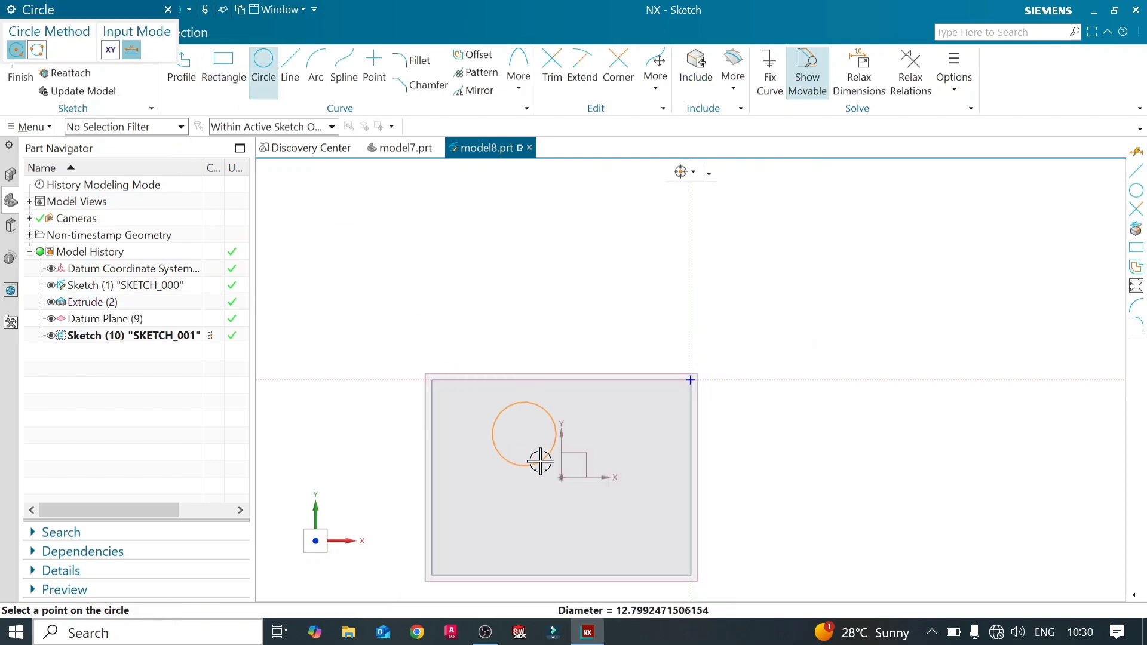
pyautogui.click(538, 470)
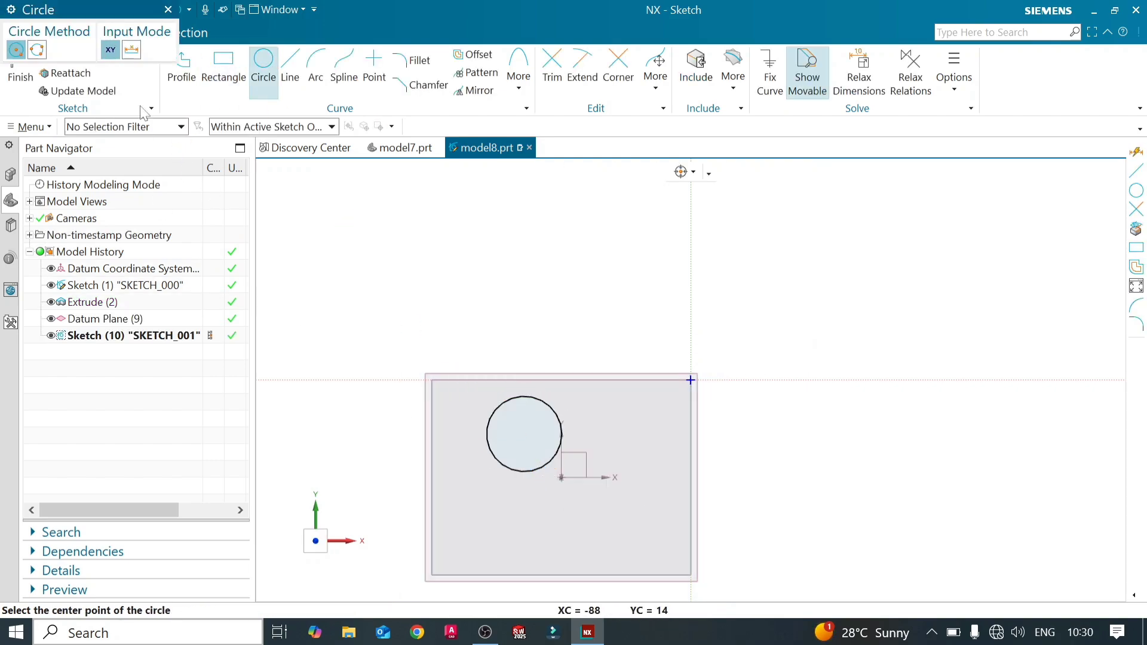
pyautogui.click(168, 10)
pyautogui.click(21, 70)
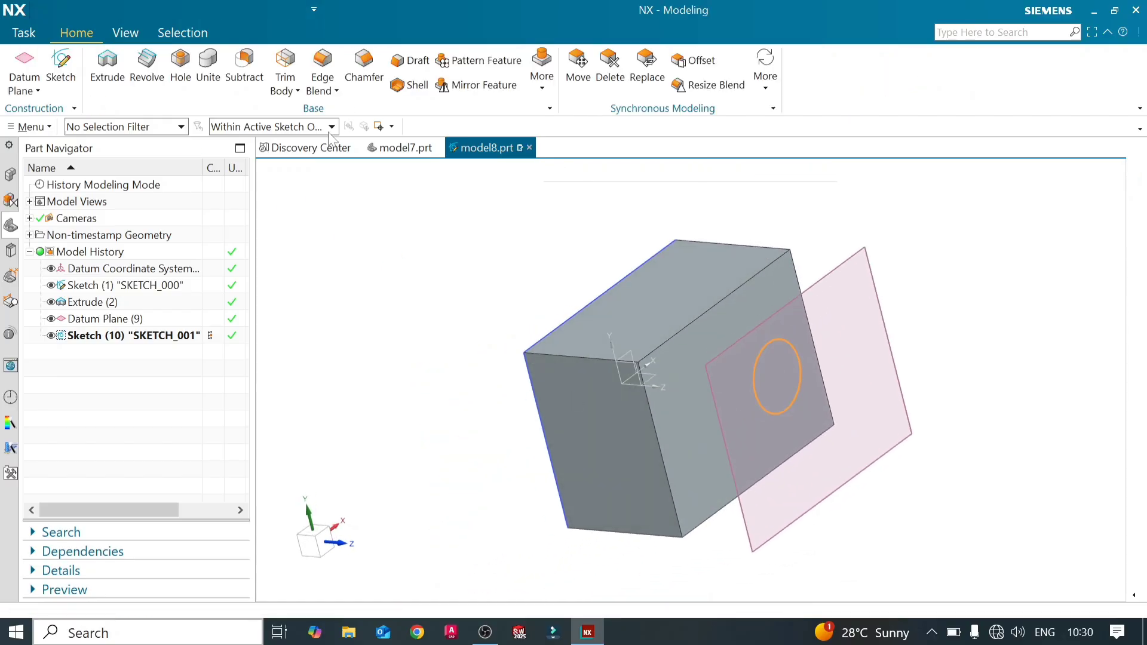
# - Extrude the circle with a symmetric width of 38 mm, uniting it with the block through the inferred Boolean
pyautogui.click(125, 69)
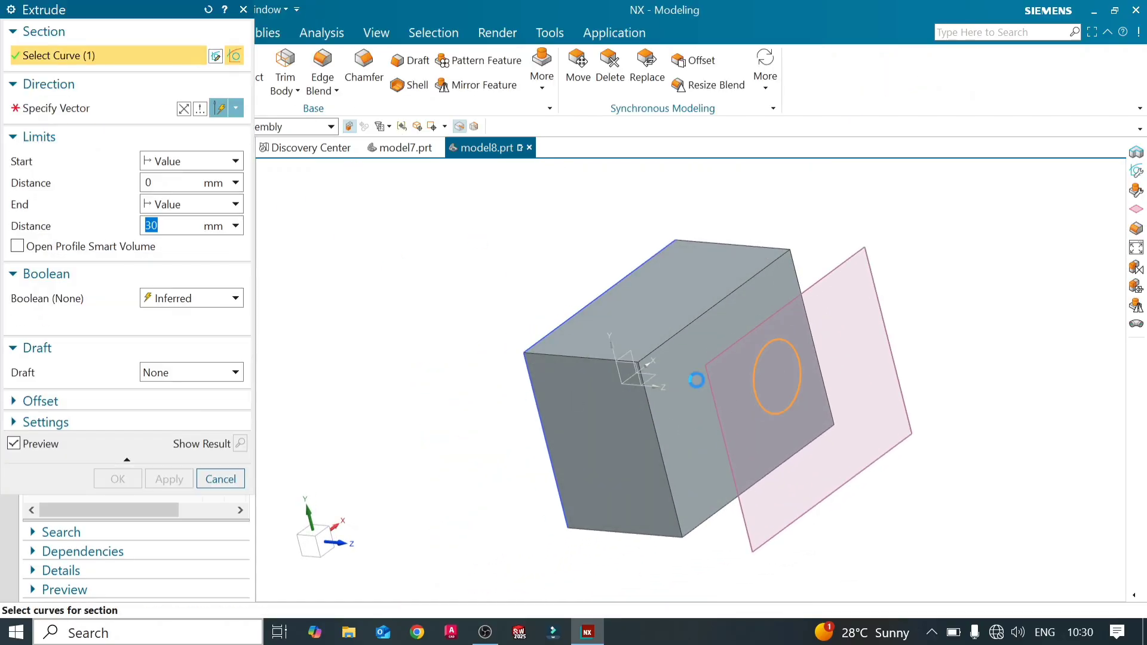
pyautogui.click(235, 205)
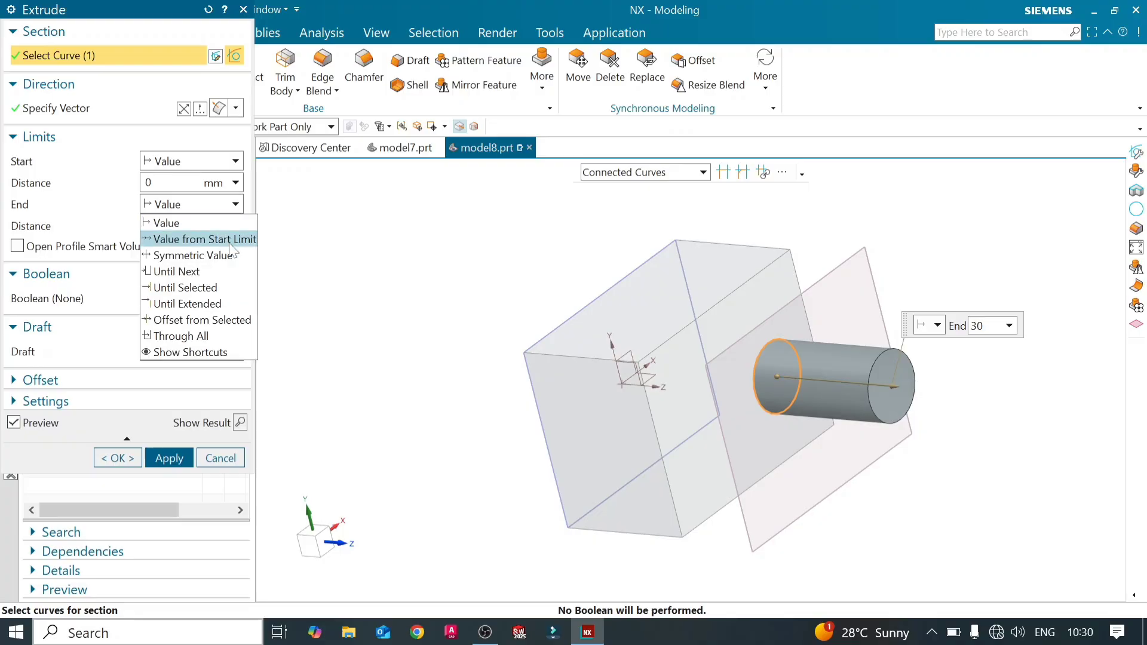
pyautogui.click(192, 251)
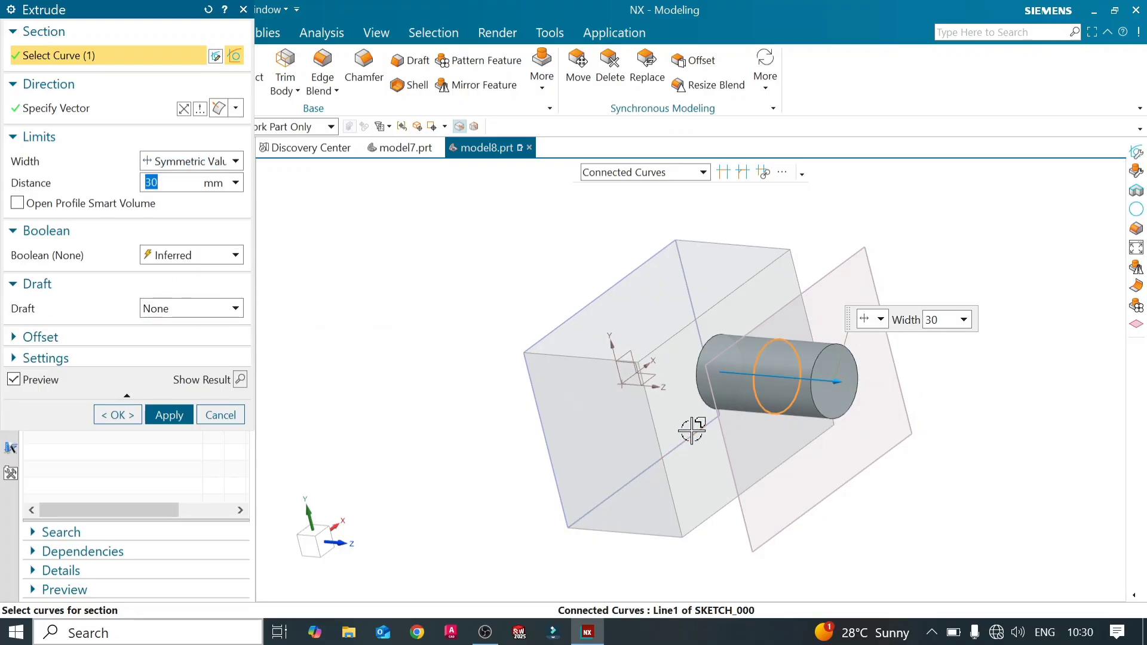
pyautogui.moveTo(701, 428); pyautogui.dragTo(727, 433, button='middle')
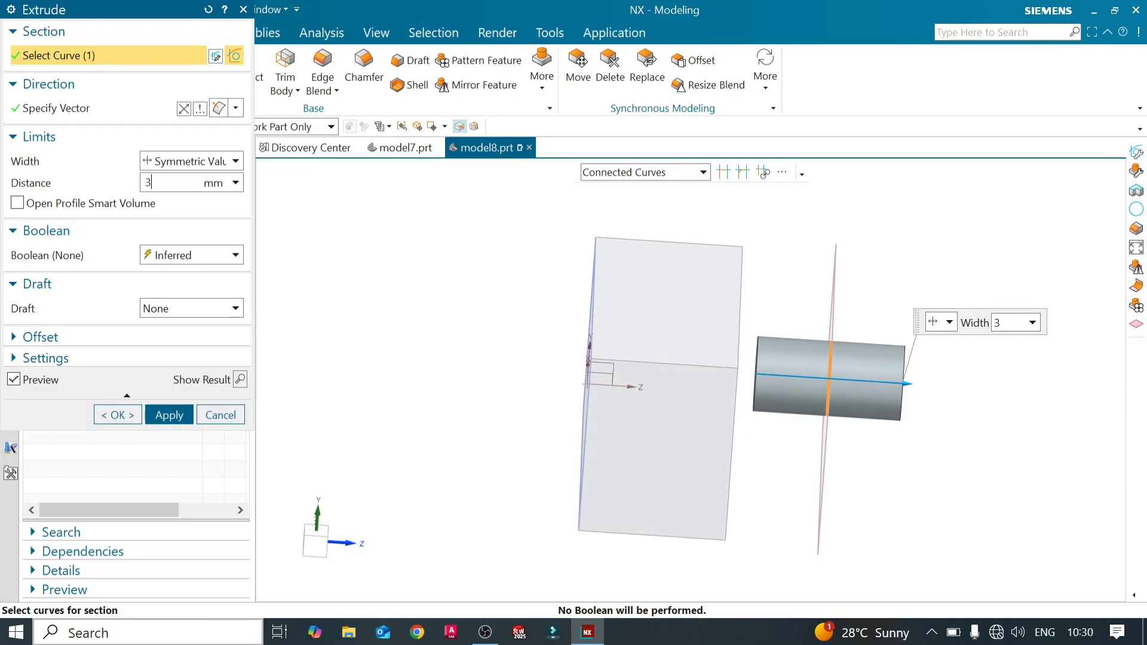
pyautogui.press('Return')
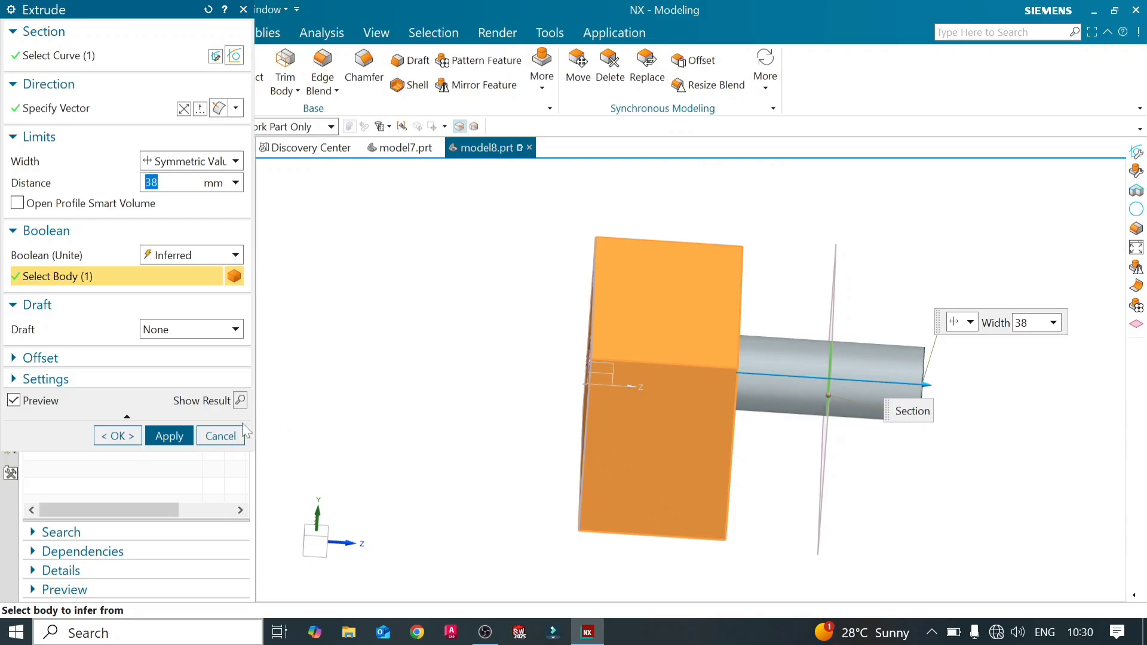
pyautogui.click(186, 435)
pyautogui.moveTo(610, 414); pyautogui.dragTo(573, 402, button='middle')
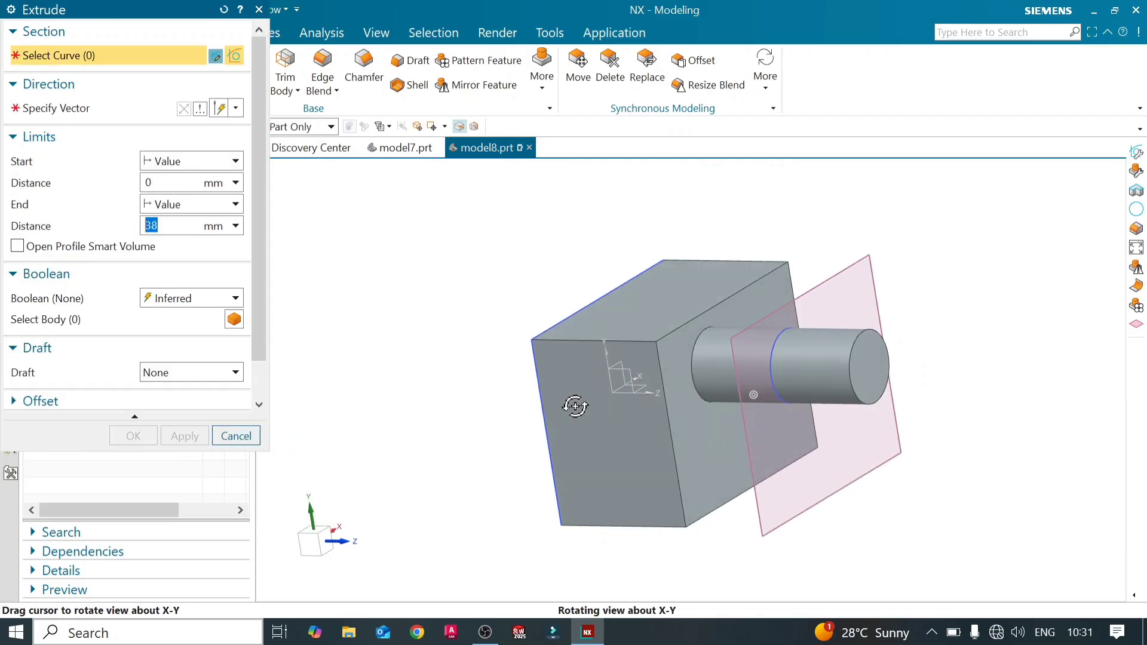
pyautogui.click(236, 436)
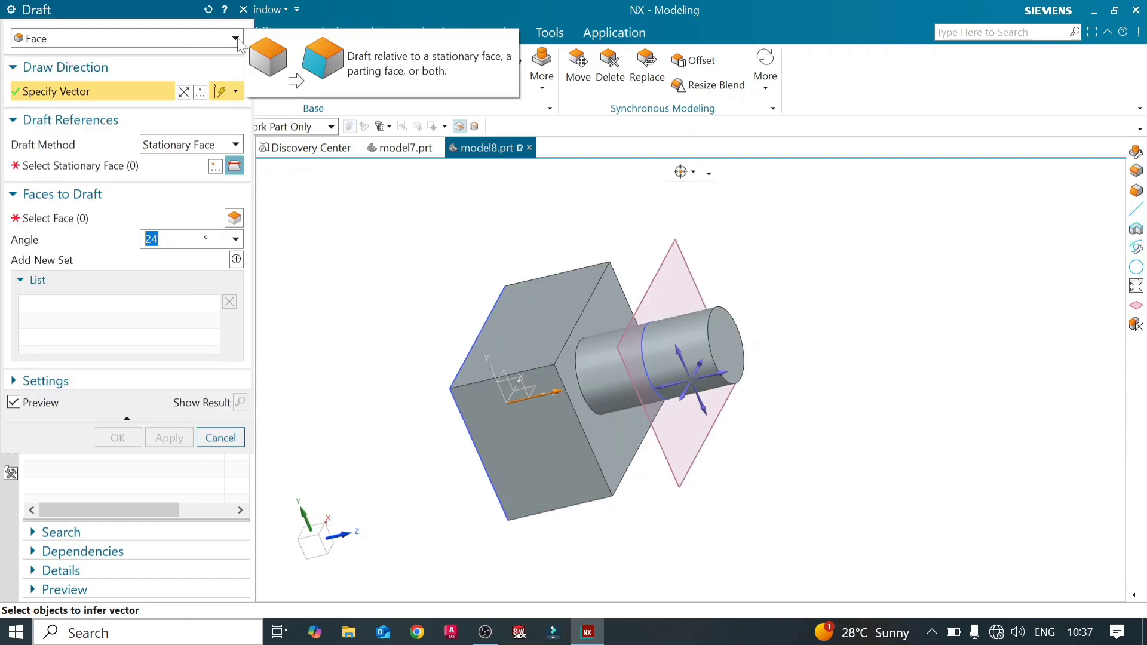
# - Set up a Face draft using the Parting Face method with the datum plane as stationary parting face
pyautogui.click(236, 39)
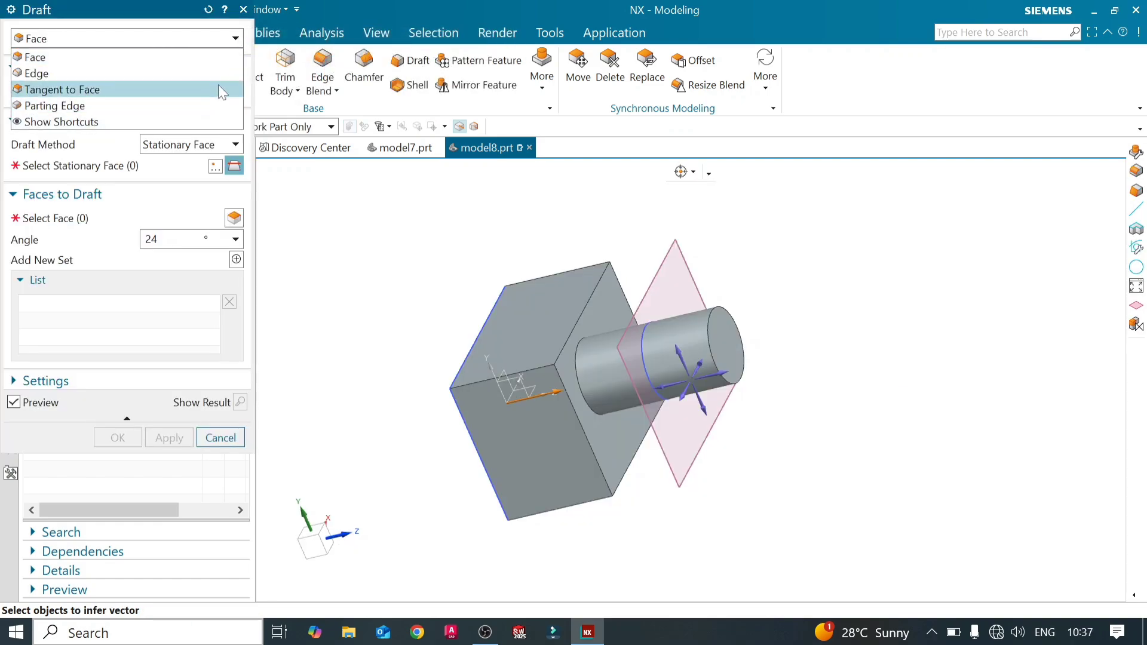
pyautogui.click(206, 57)
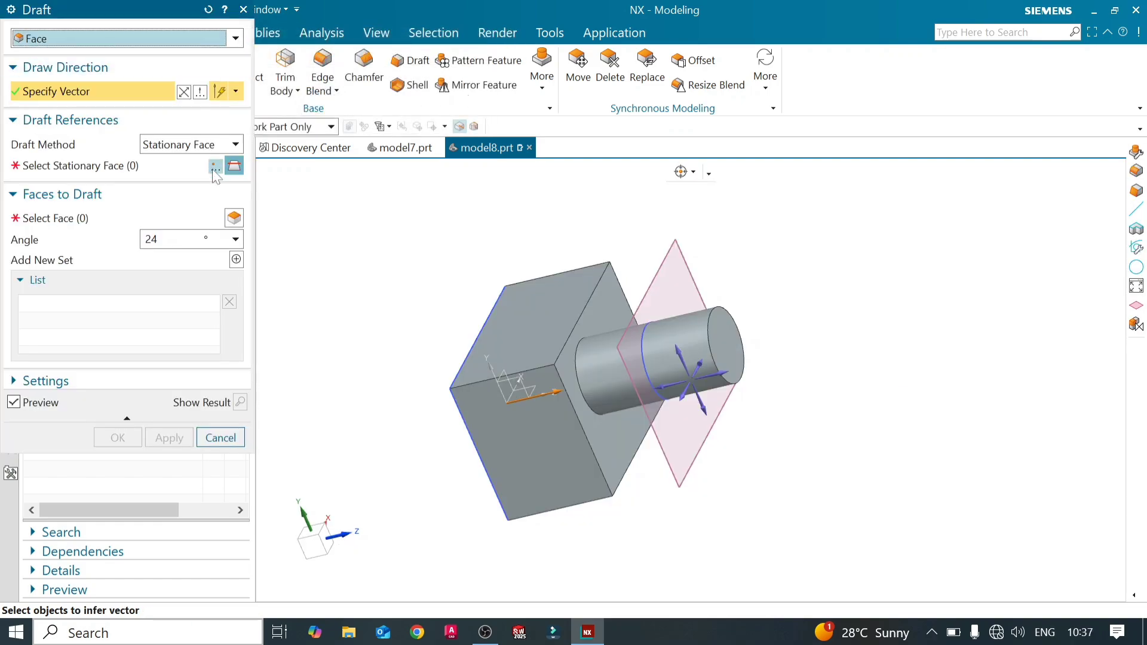
pyautogui.click(236, 145)
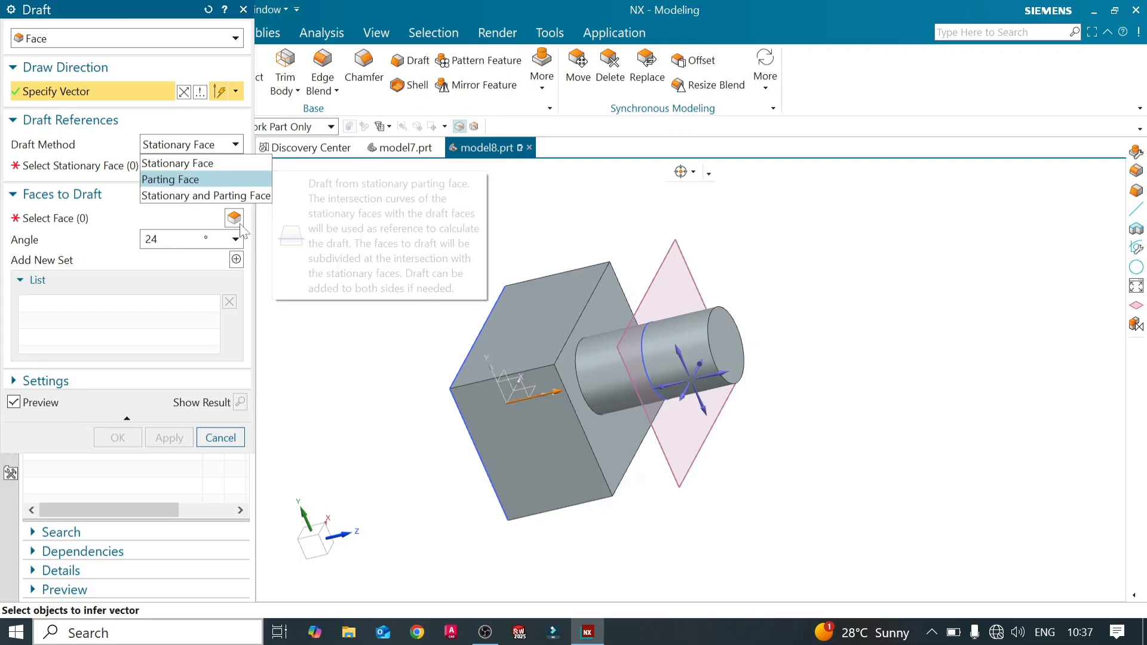
pyautogui.click(173, 179)
pyautogui.moveTo(374, 236); pyautogui.dragTo(370, 282, button='middle')
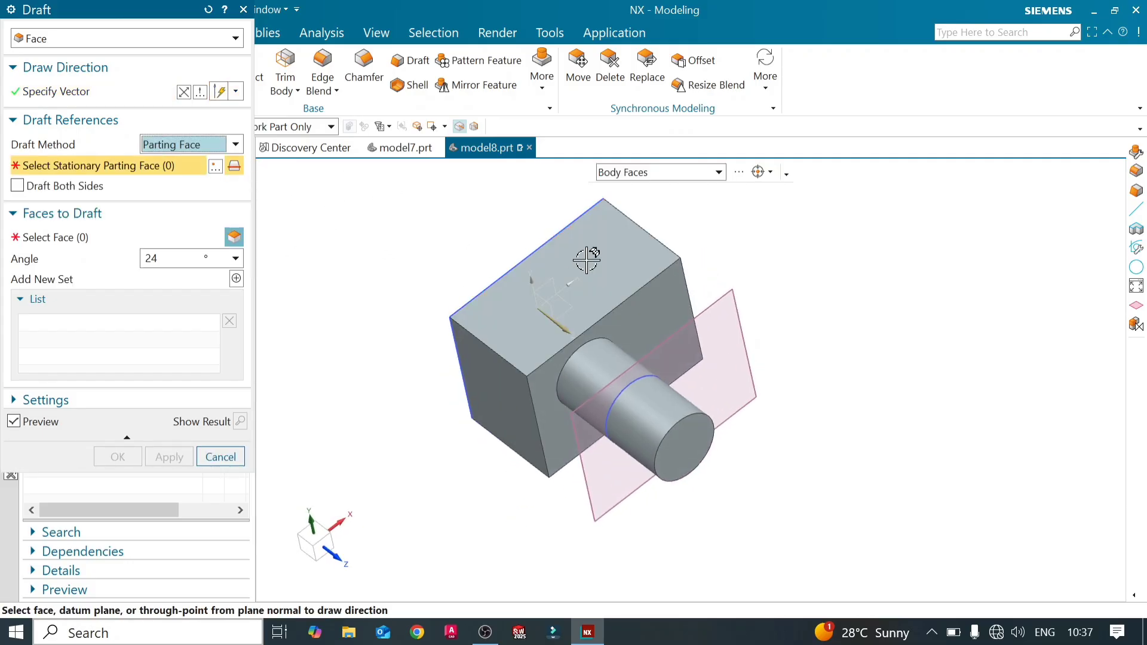
pyautogui.click(725, 295)
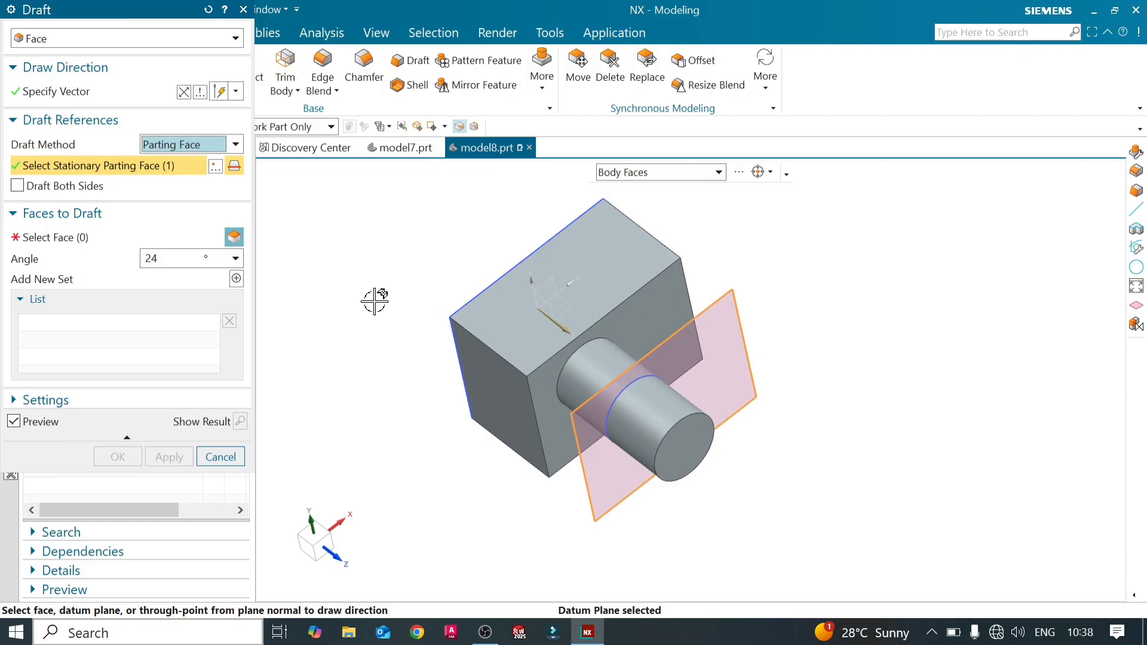
pyautogui.moveTo(377, 302); pyautogui.dragTo(400, 261, button='middle')
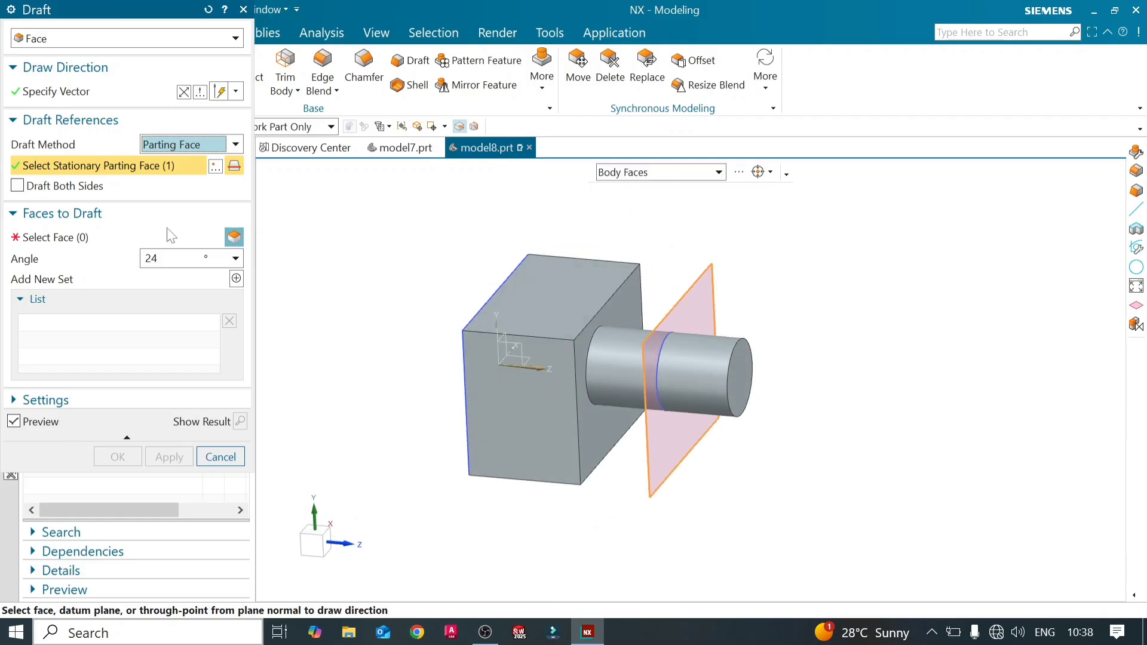
# - Enable Draft Both Sides, choose the cylindrical boss face as the face to draft and set the symmetric angle to 12°
pyautogui.click(60, 187)
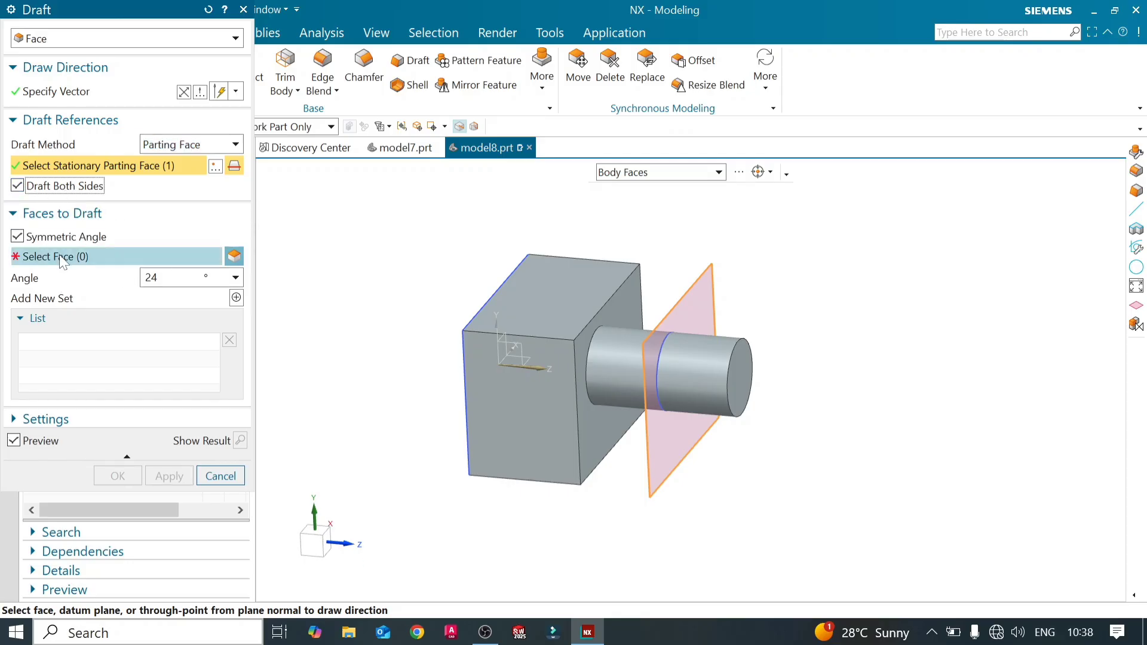
pyautogui.click(37, 256)
pyautogui.click(687, 364)
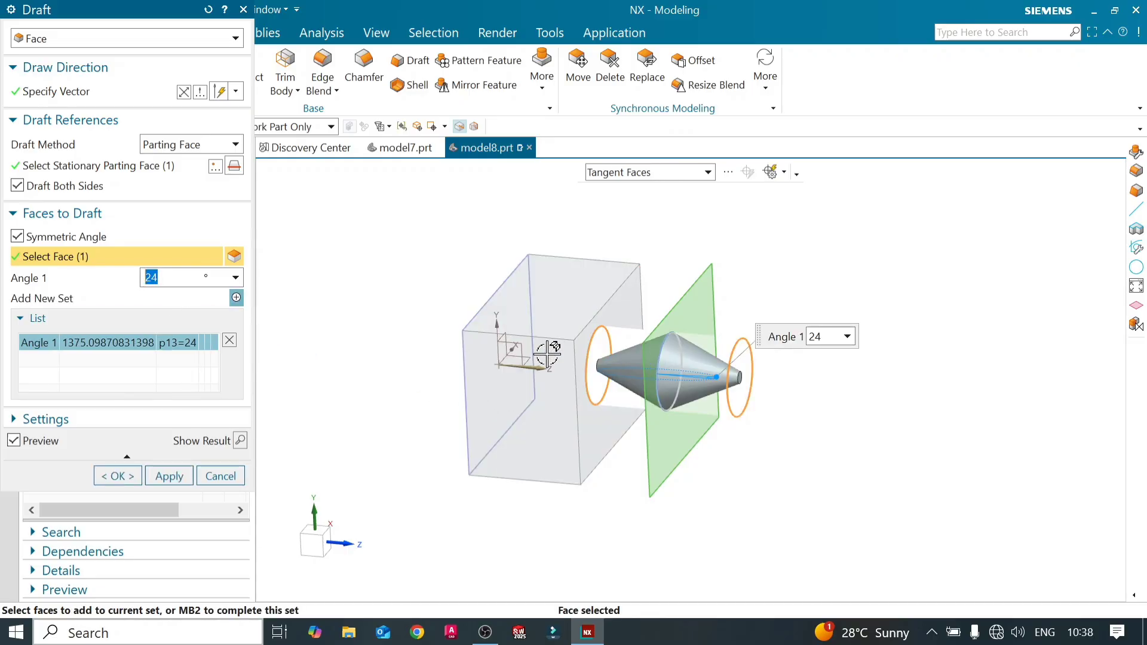
pyautogui.moveTo(703, 399); pyautogui.dragTo(657, 424, button='middle')
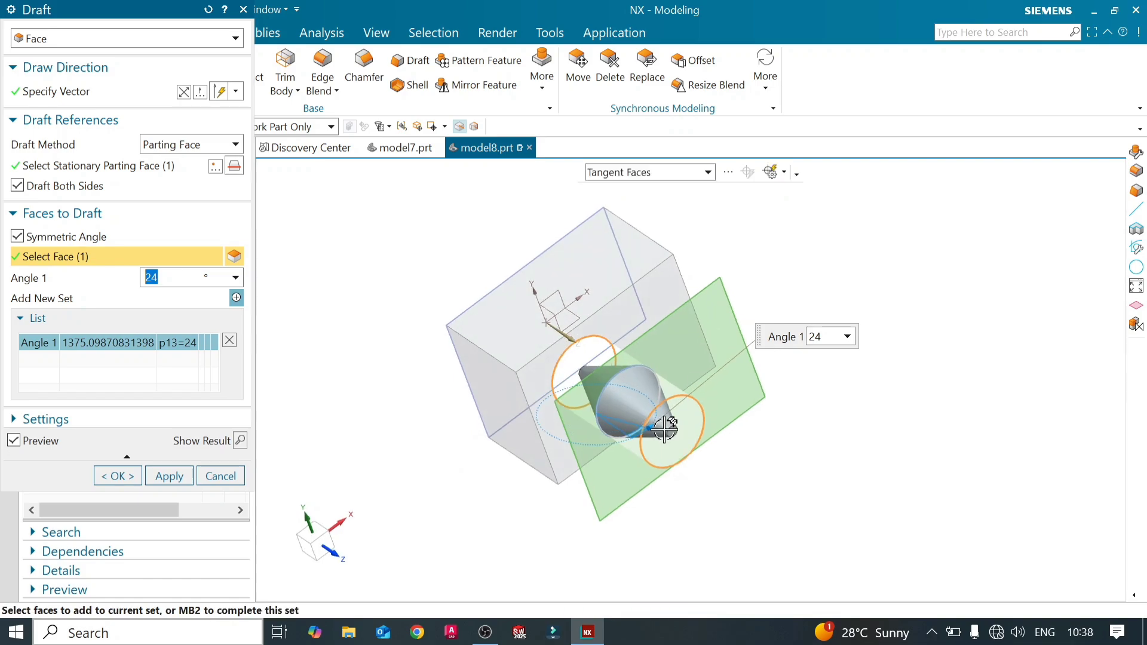
pyautogui.moveTo(658, 424)
pyautogui.mouseDown()
pyautogui.moveTo(646, 438)
pyautogui.moveTo(650, 426)
pyautogui.mouseUp()
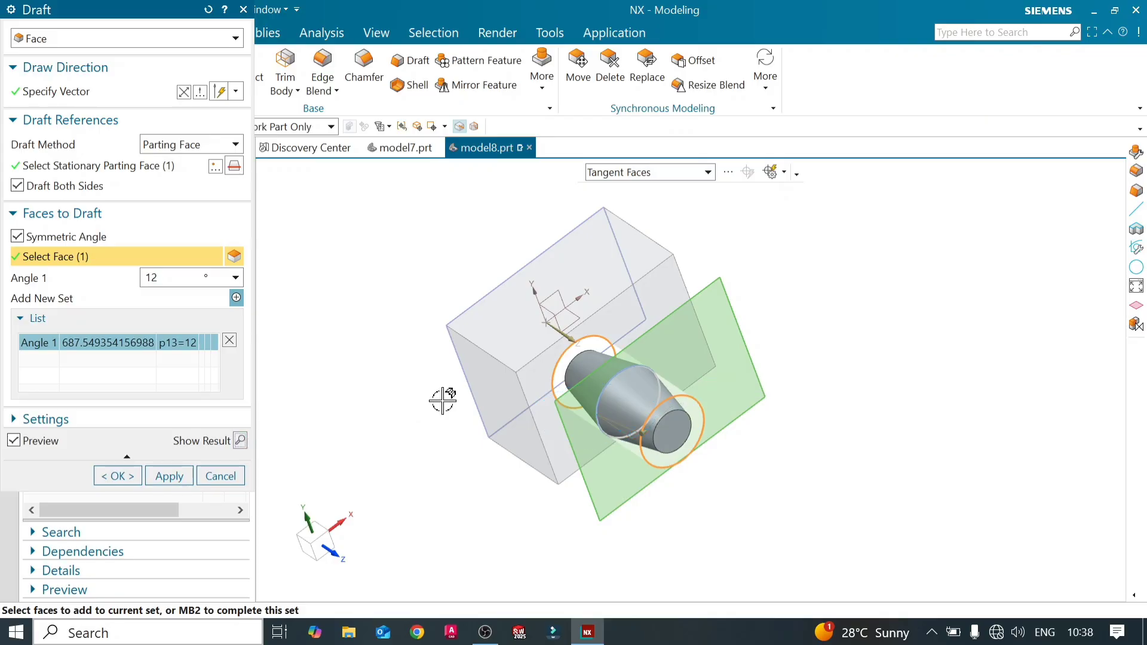
# - Preview the two-sided draft result, revert the preview and turn off Draft Both Sides
pyautogui.click(241, 441)
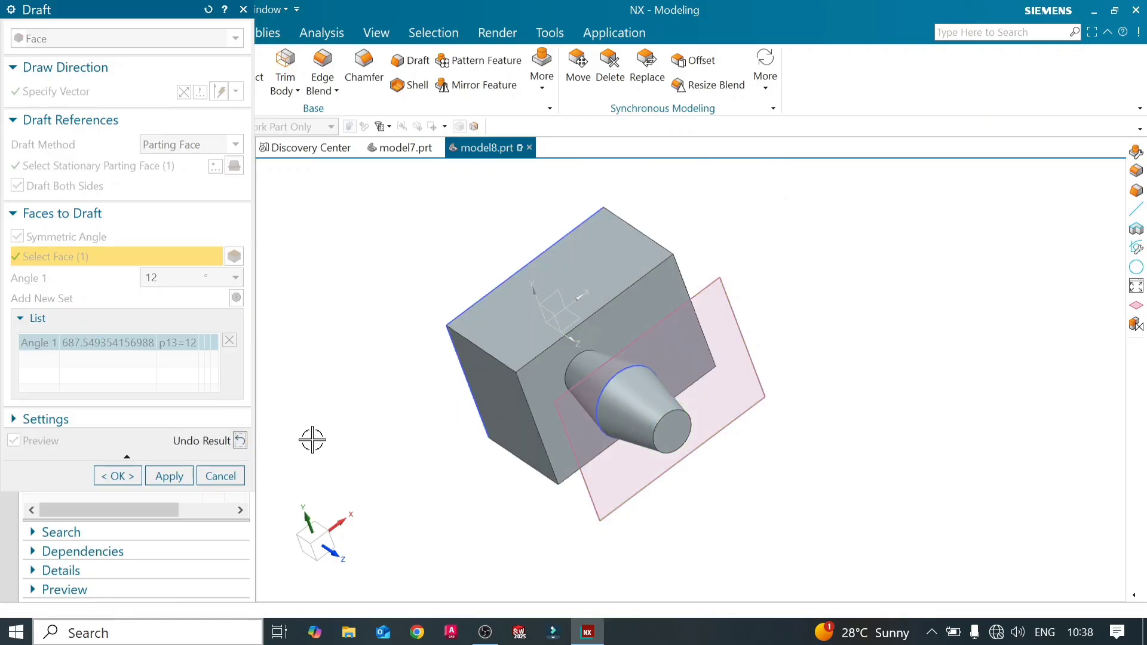
pyautogui.moveTo(482, 406); pyautogui.dragTo(466, 431, button='middle')
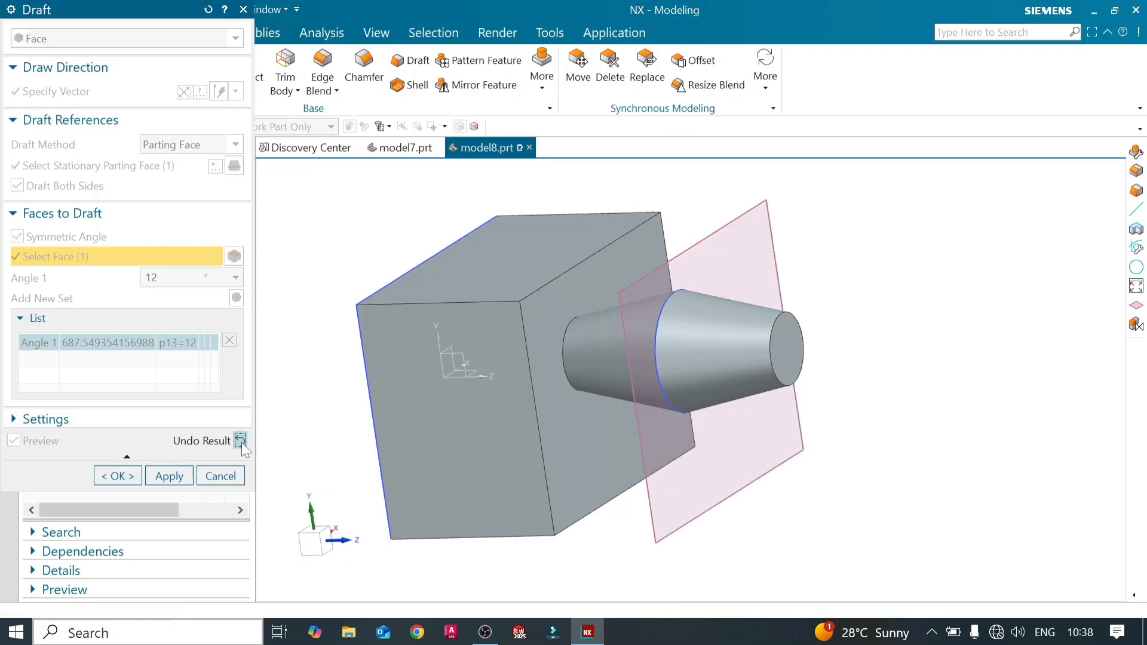
pyautogui.click(240, 441)
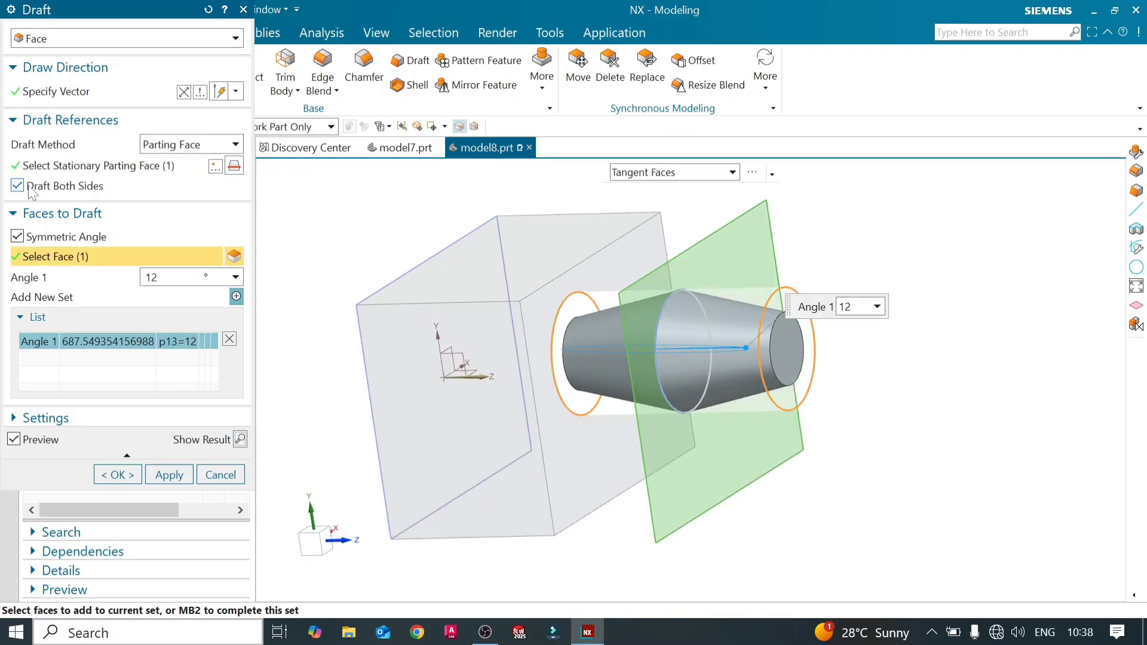
pyautogui.click(31, 191)
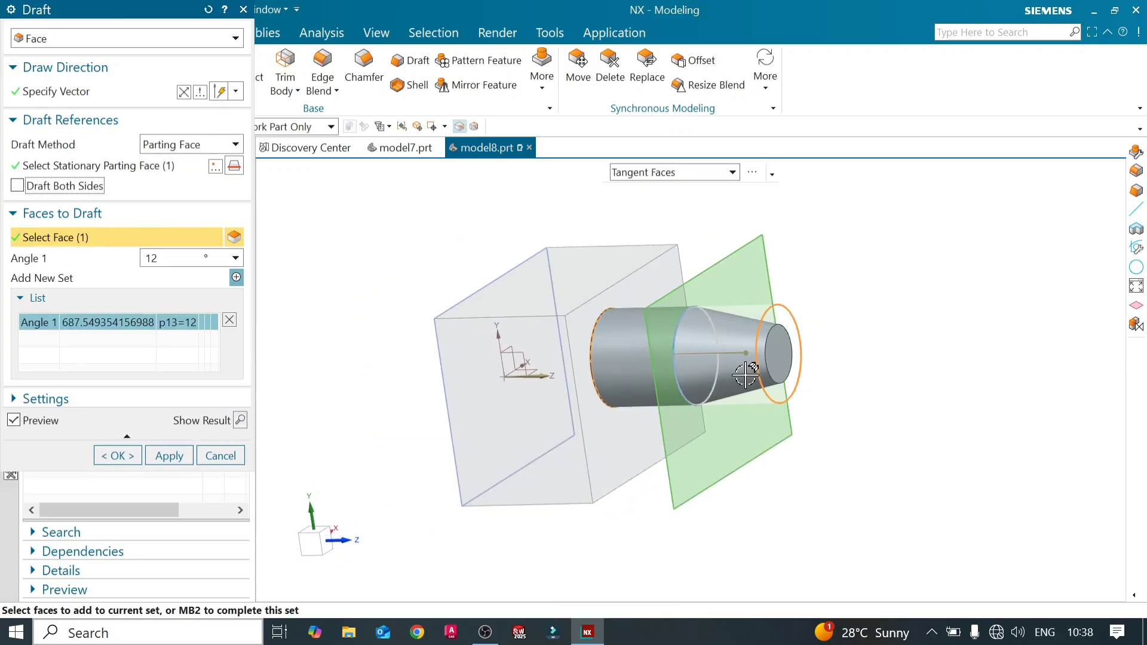
# - Set the one-sided draft angle of the cylindrical boss face to 9°
pyautogui.moveTo(751, 351); pyautogui.dragTo(692, 405, button='middle')
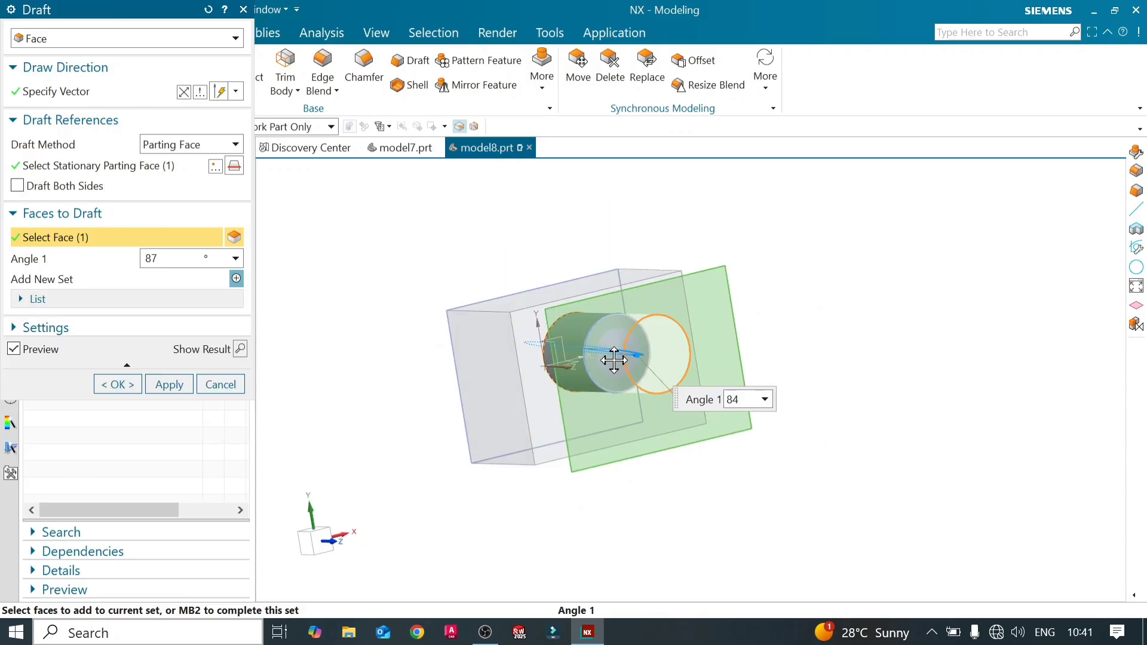
pyautogui.moveTo(614, 358); pyautogui.dragTo(640, 359)
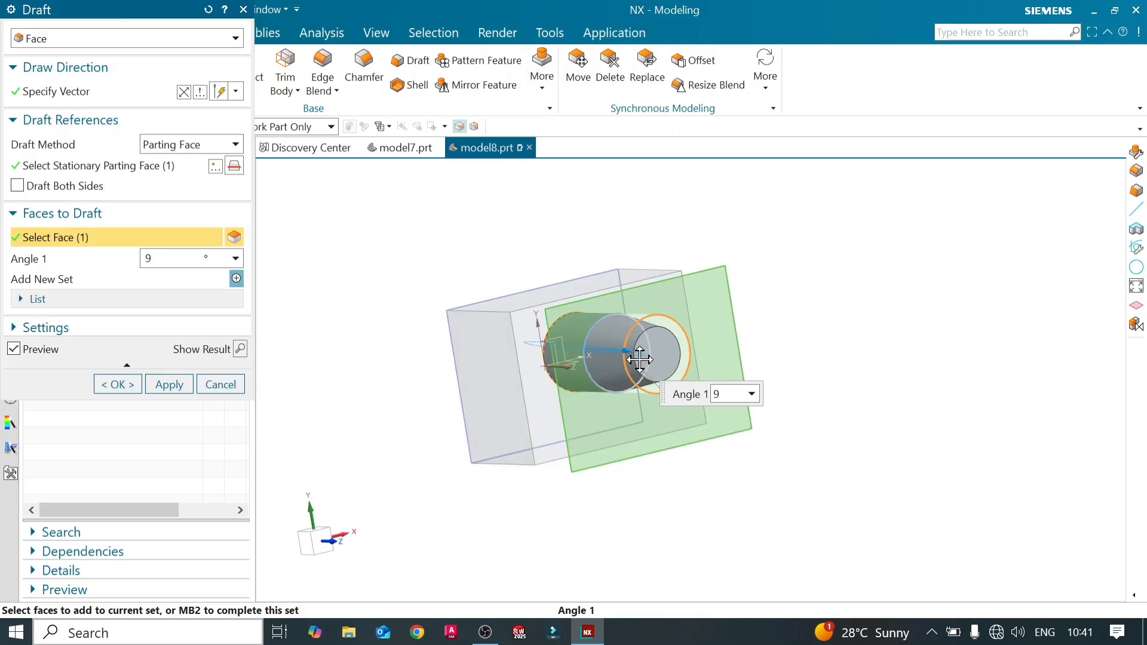
pyautogui.moveTo(620, 427)
pyautogui.mouseDown(button='middle')
pyautogui.moveTo(594, 473)
pyautogui.moveTo(579, 476)
pyautogui.moveTo(597, 476)
pyautogui.moveTo(626, 404)
pyautogui.mouseUp(button='middle')
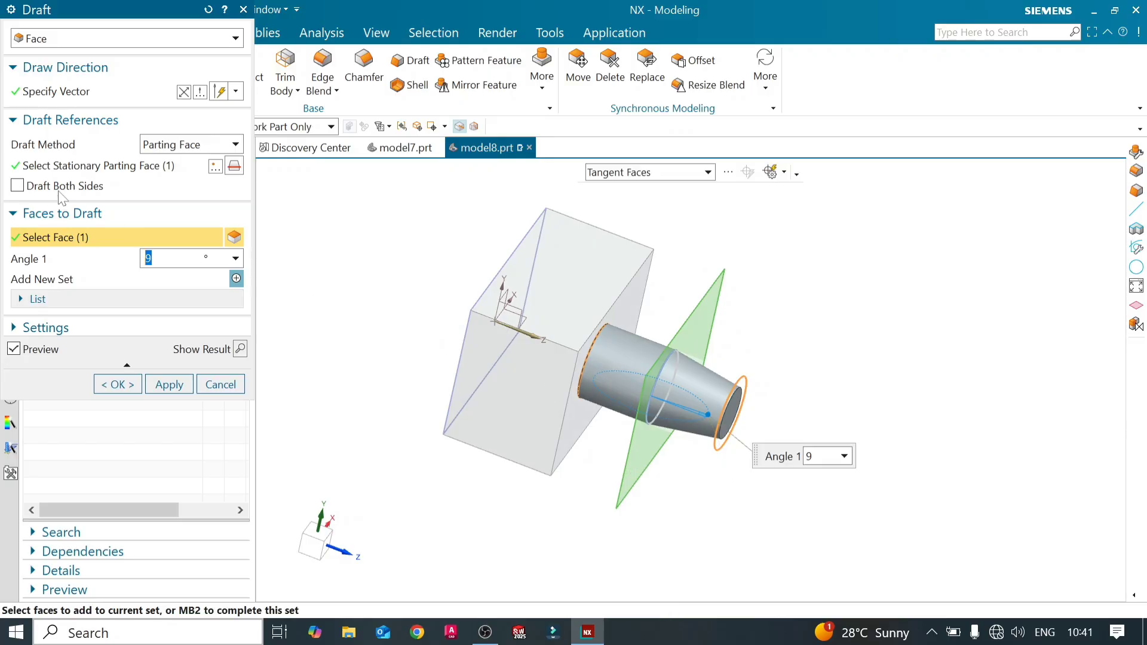
# - Enable Draft Both Sides with a symmetric angle, preview the result, apply the draft to the boss and close the command
pyautogui.click(17, 185)
pyautogui.moveTo(543, 395); pyautogui.dragTo(513, 394, button='middle')
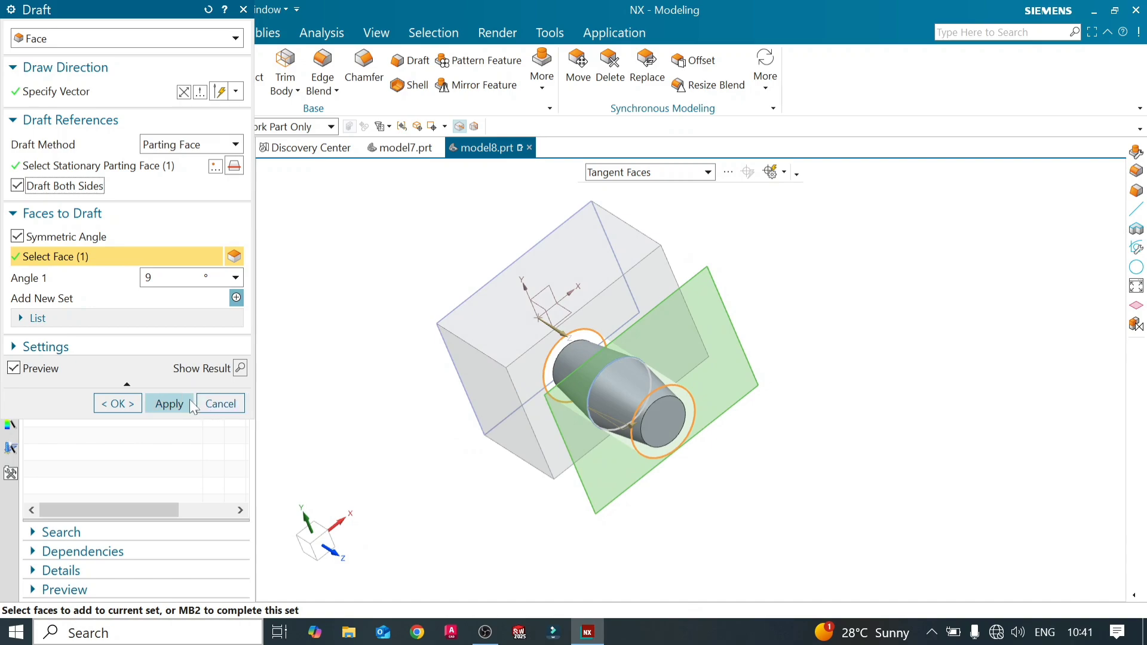
pyautogui.click(239, 368)
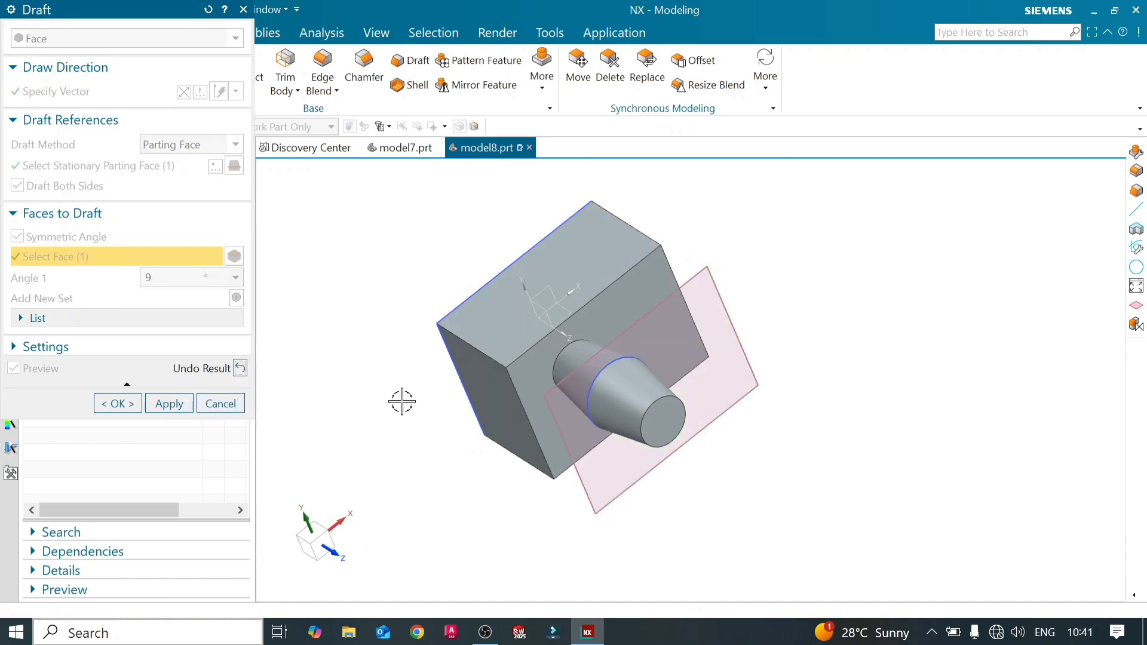
pyautogui.moveTo(403, 400); pyautogui.dragTo(408, 377, button='middle')
pyautogui.click(169, 402)
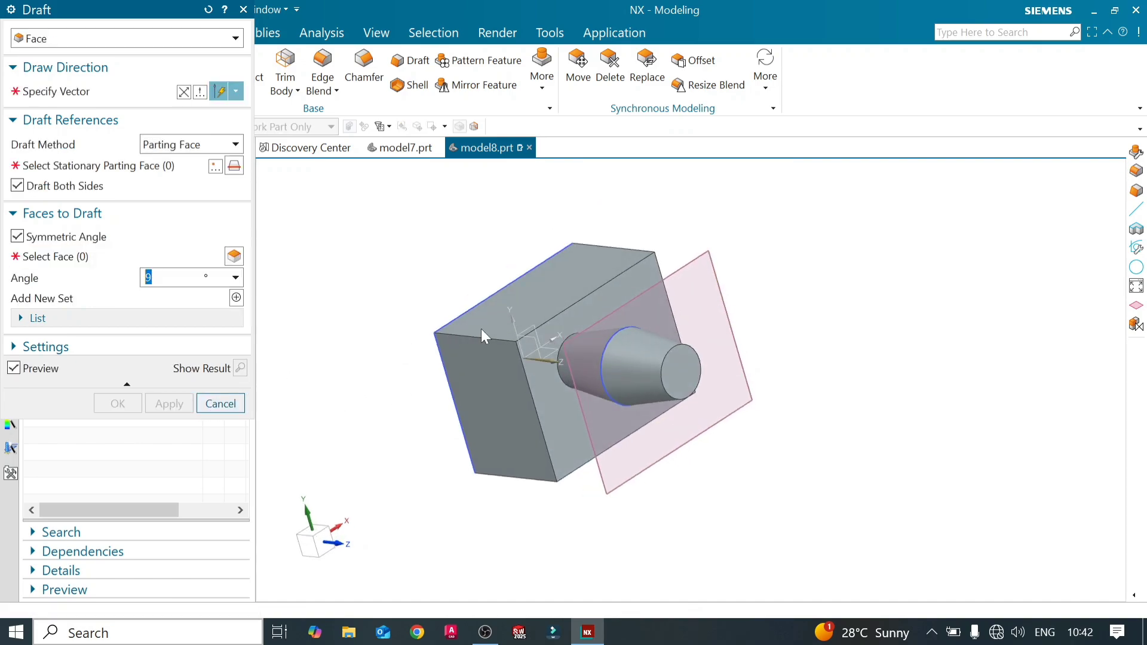
pyautogui.click(243, 10)
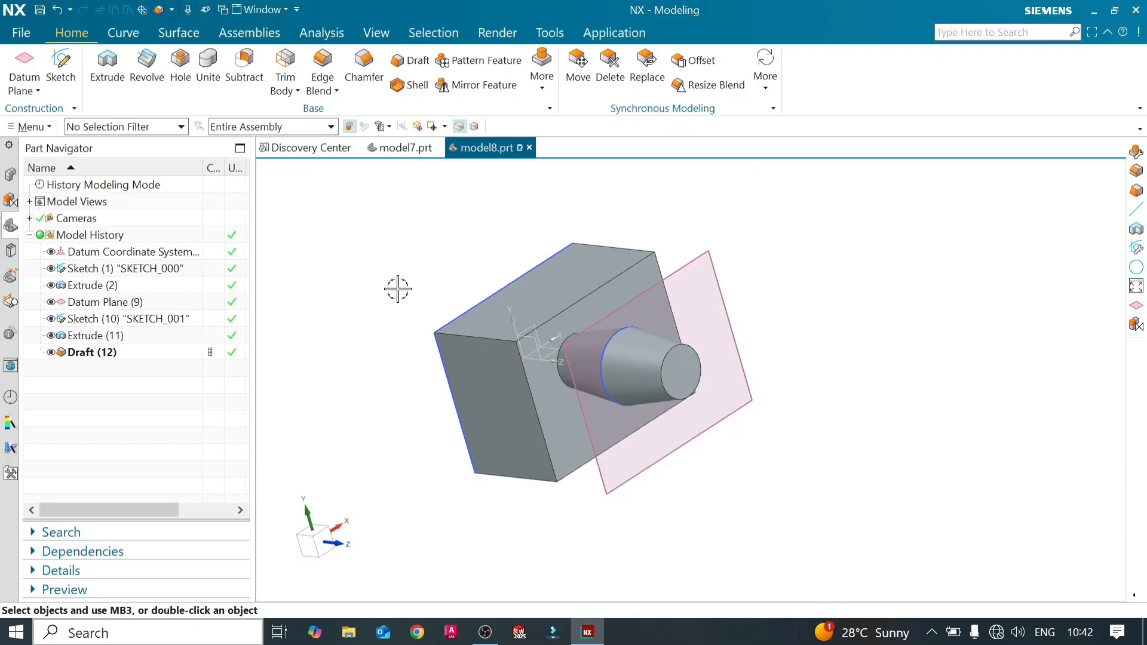
pyautogui.moveTo(404, 341); pyautogui.dragTo(410, 341, button='middle')
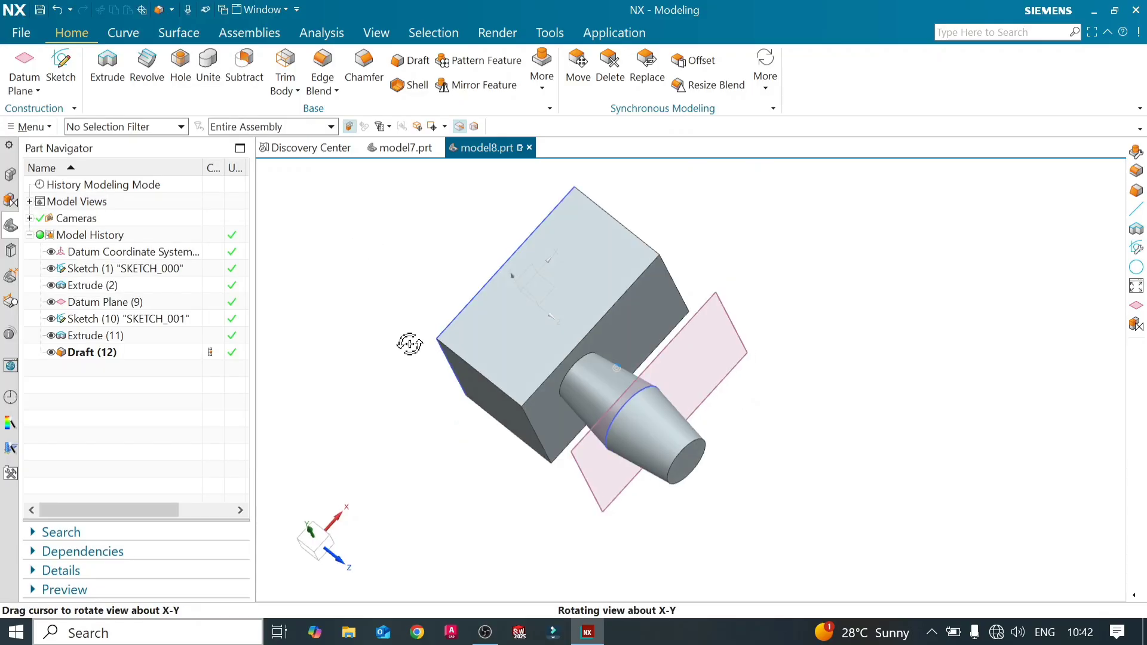
pyautogui.click(50, 303)
pyautogui.moveTo(456, 339); pyautogui.dragTo(451, 322, button='middle')
pyautogui.click(411, 60)
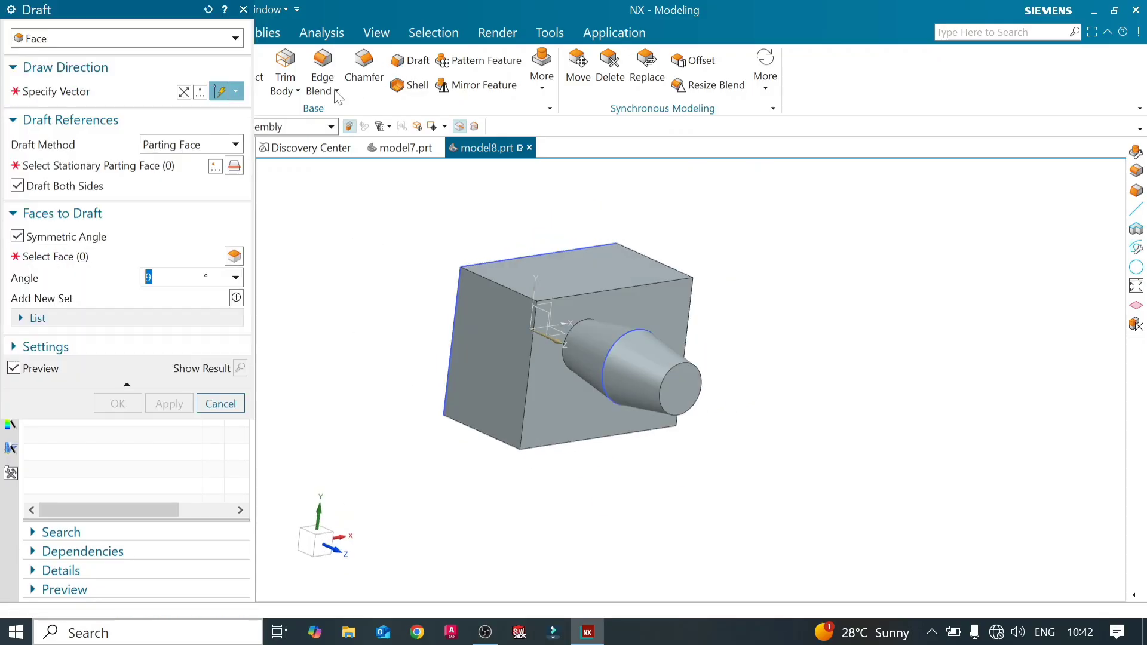
pyautogui.click(236, 38)
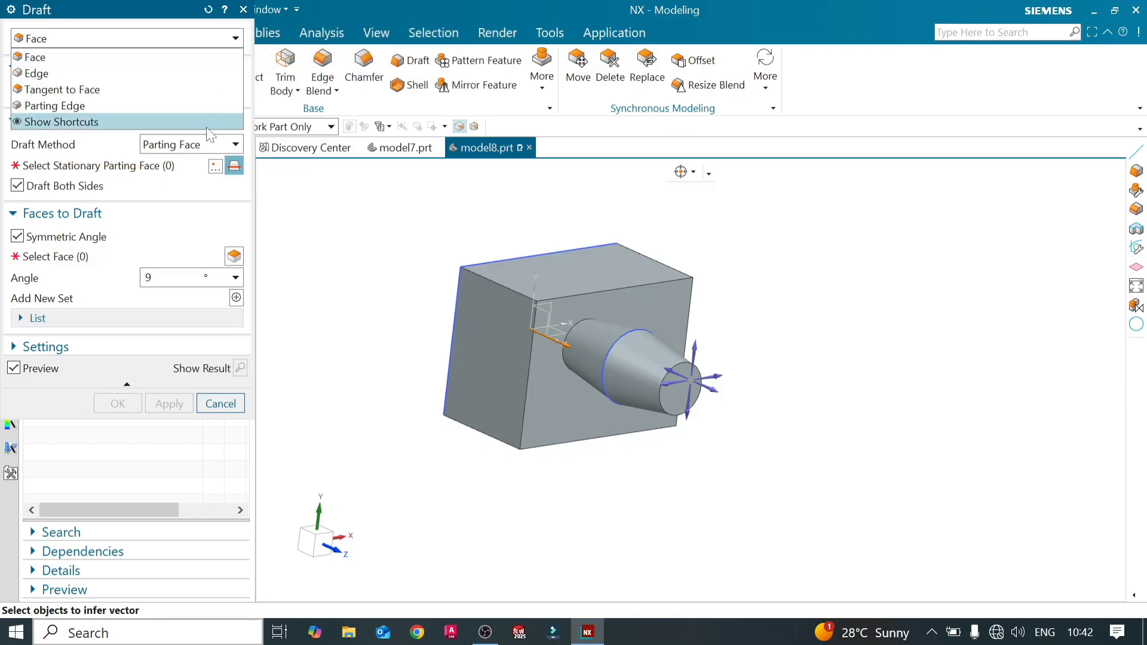
pyautogui.click(130, 108)
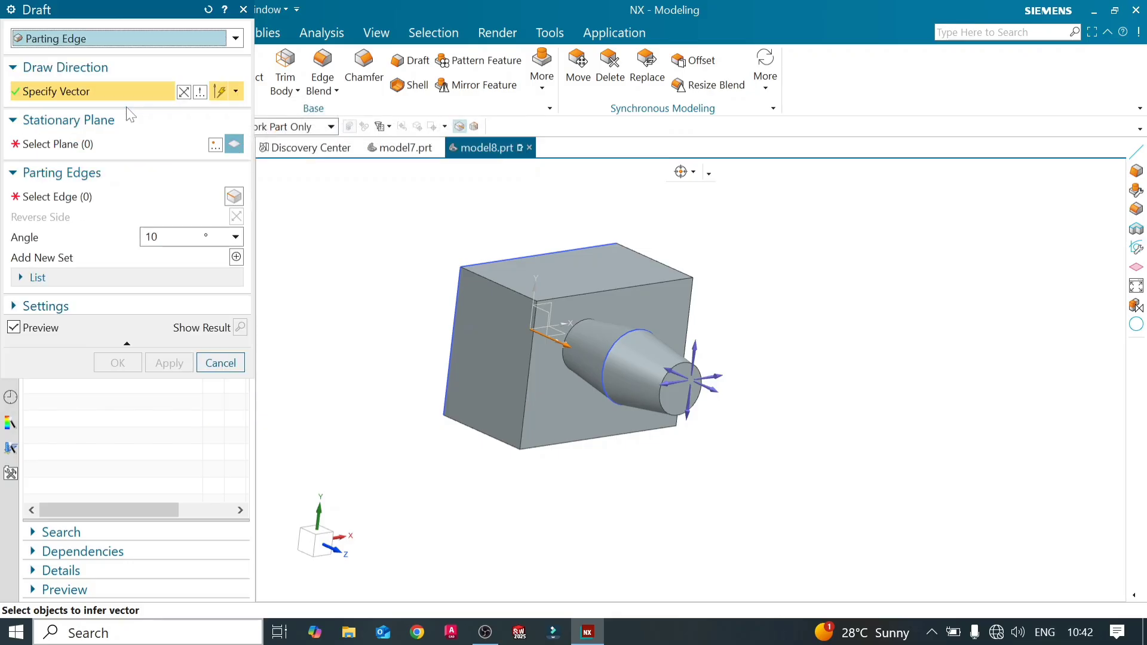
pyautogui.click(696, 354)
pyautogui.click(608, 335)
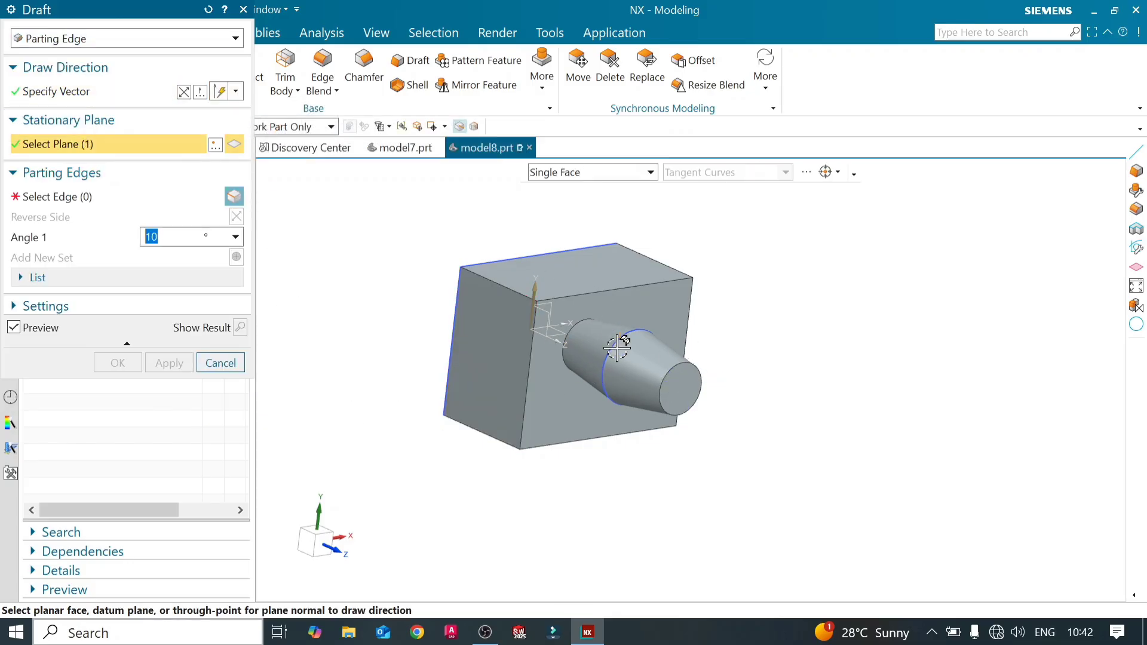
pyautogui.click(622, 336)
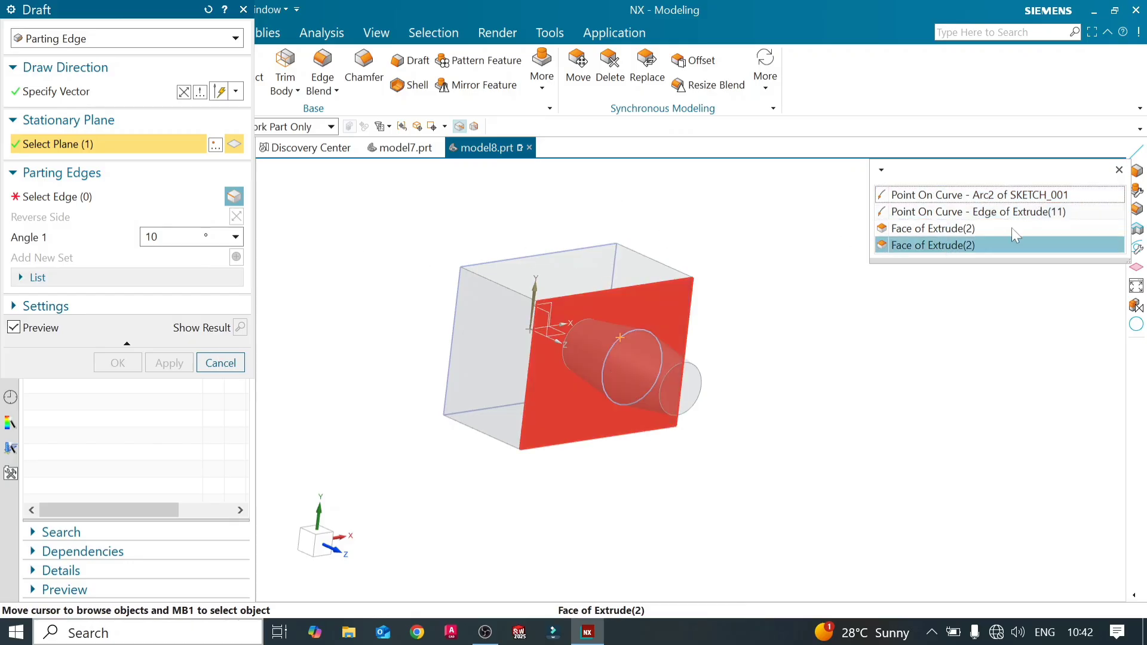
pyautogui.click(1119, 169)
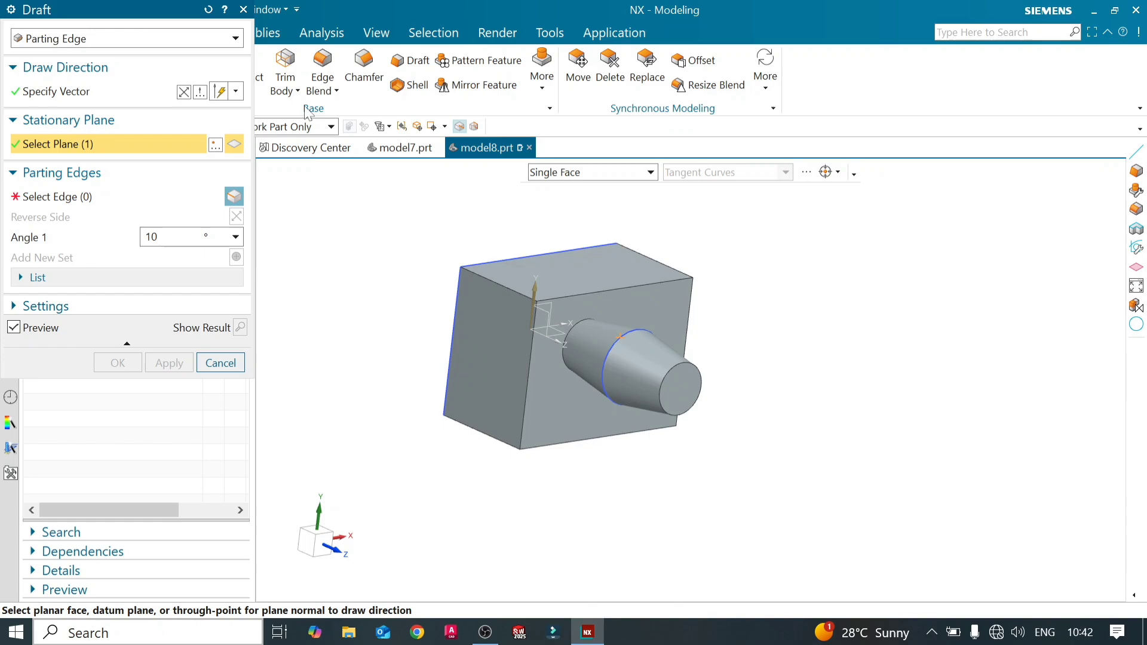
pyautogui.click(243, 10)
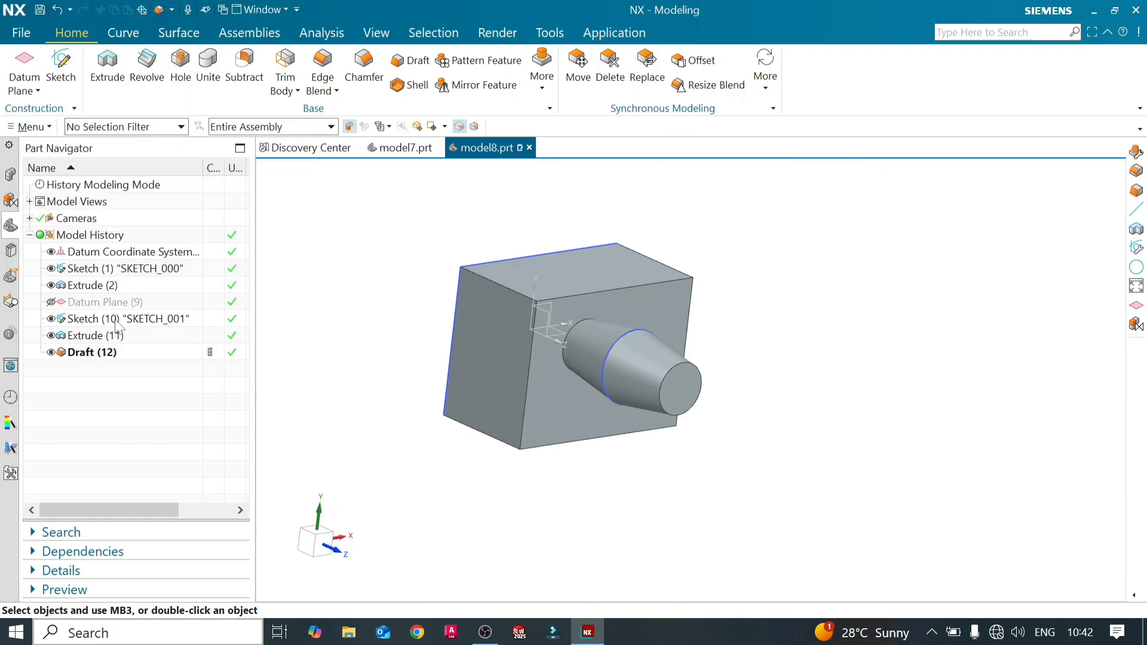
pyautogui.click(51, 302)
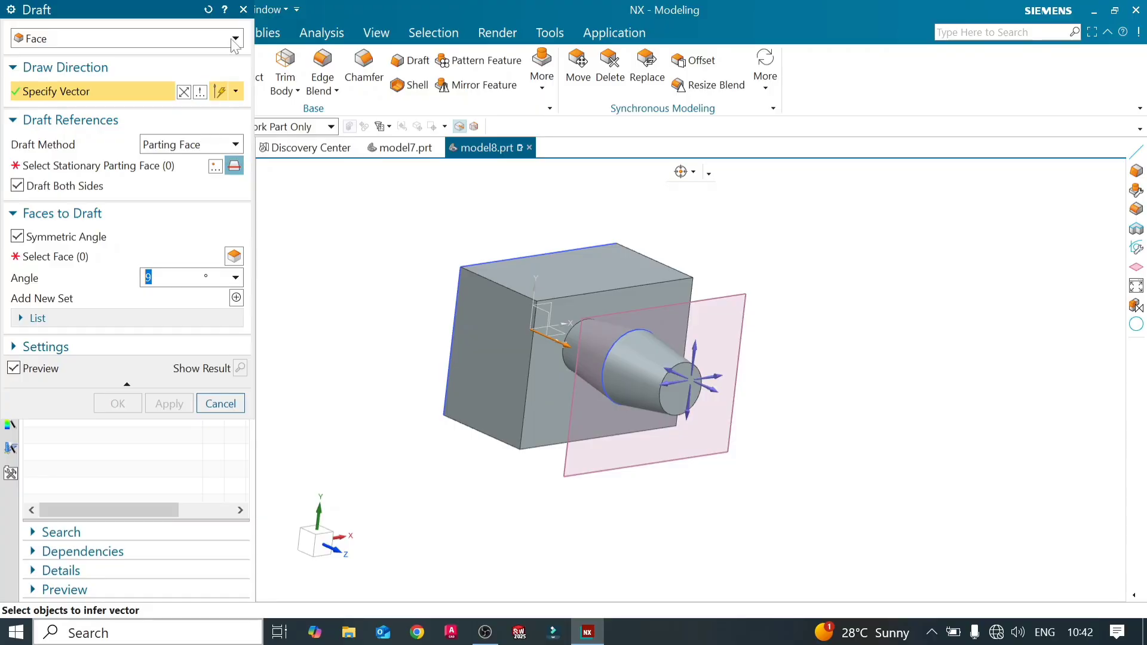
# - Set up a Parting Edge draft with the datum plane as the stationary plane
pyautogui.click(235, 40)
pyautogui.click(197, 106)
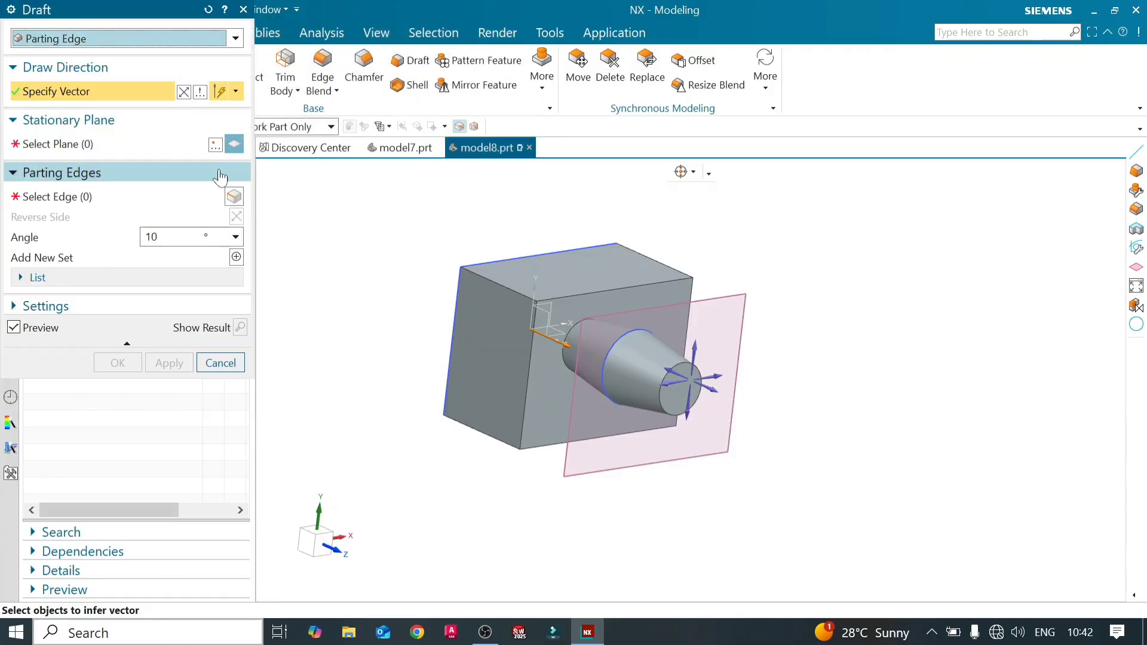
pyautogui.click(129, 145)
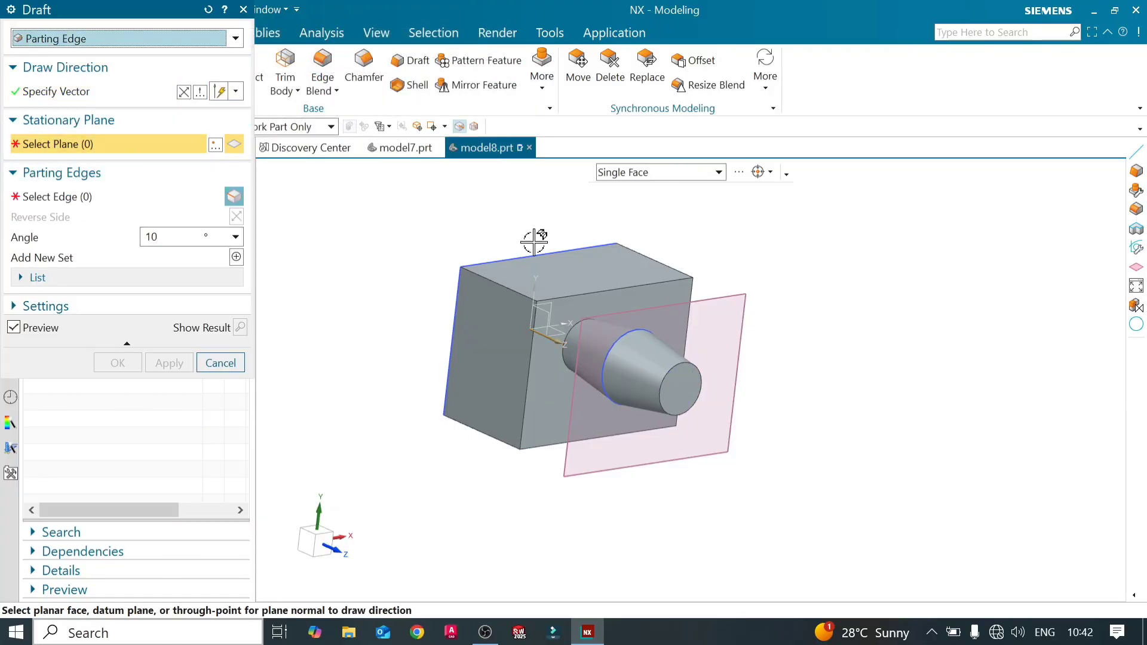
pyautogui.click(715, 289)
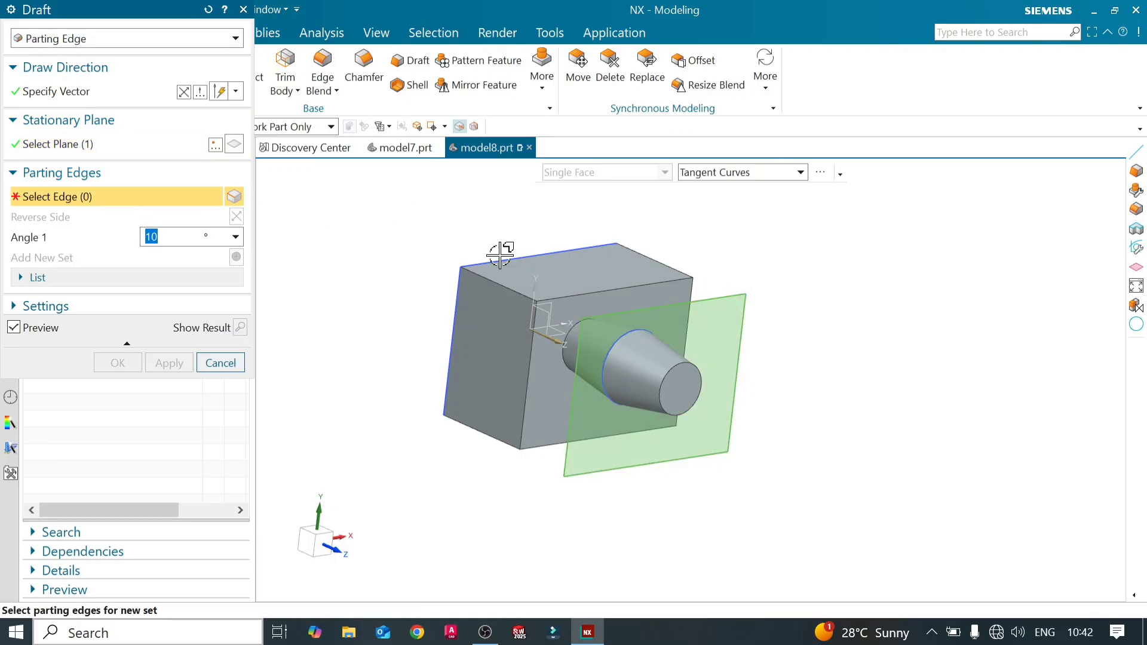
# - Choose the circular edge at the boss's free end as the parting edge and set its draft angle to -17°
pyautogui.click(676, 364)
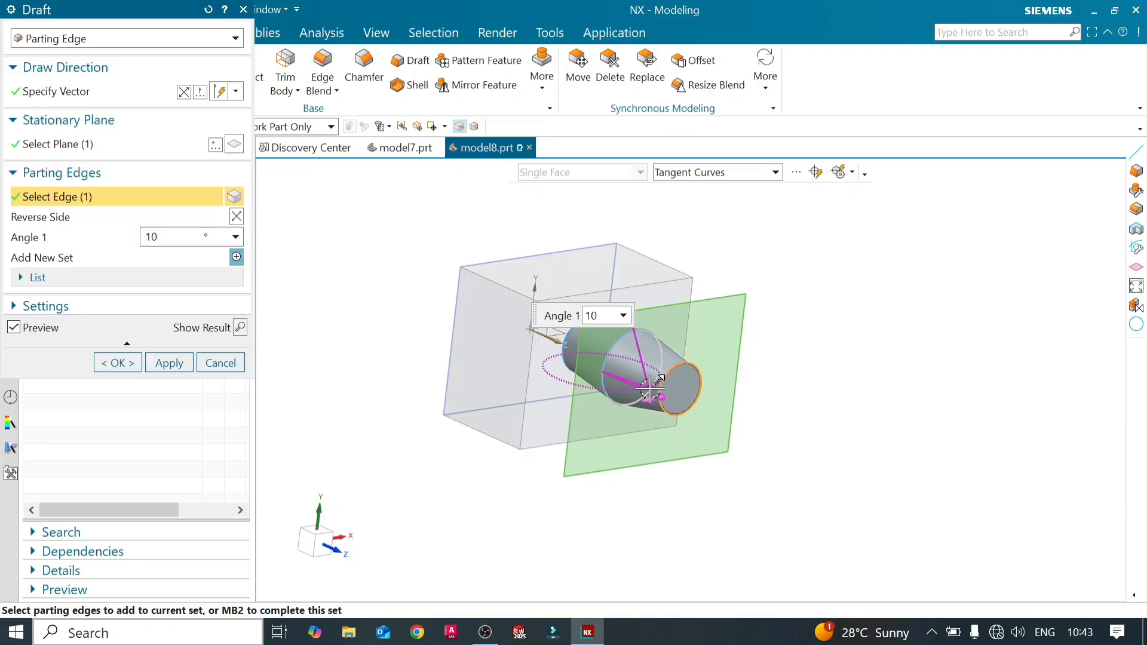
pyautogui.moveTo(650, 387); pyautogui.dragTo(620, 384)
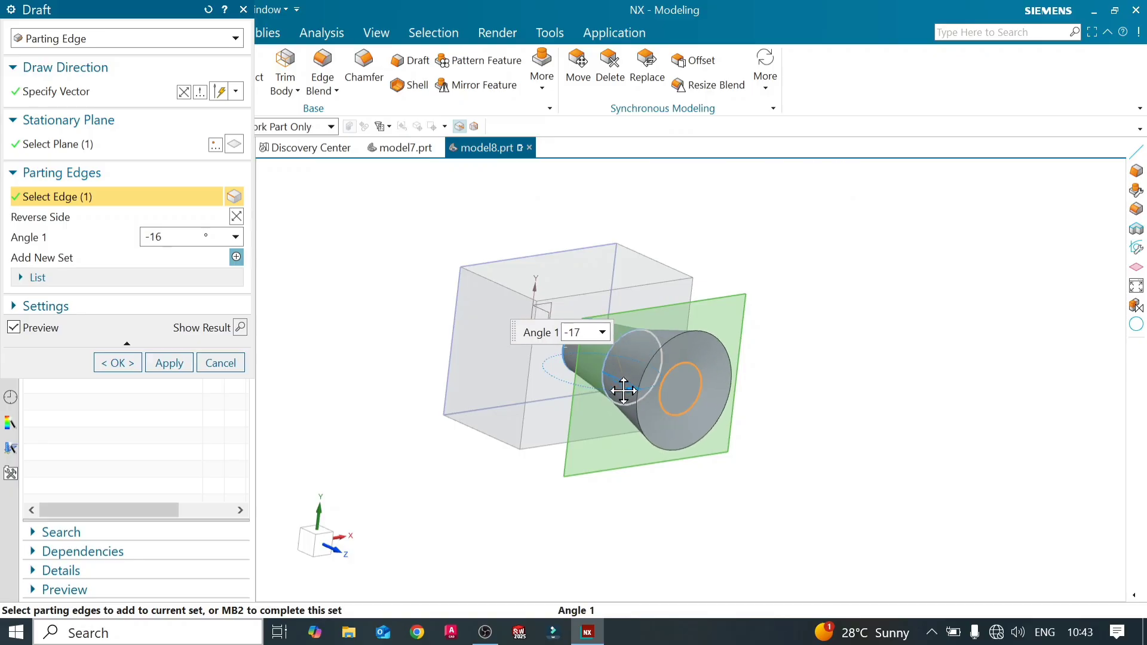
pyautogui.moveTo(520, 384); pyautogui.dragTo(588, 353, button='middle')
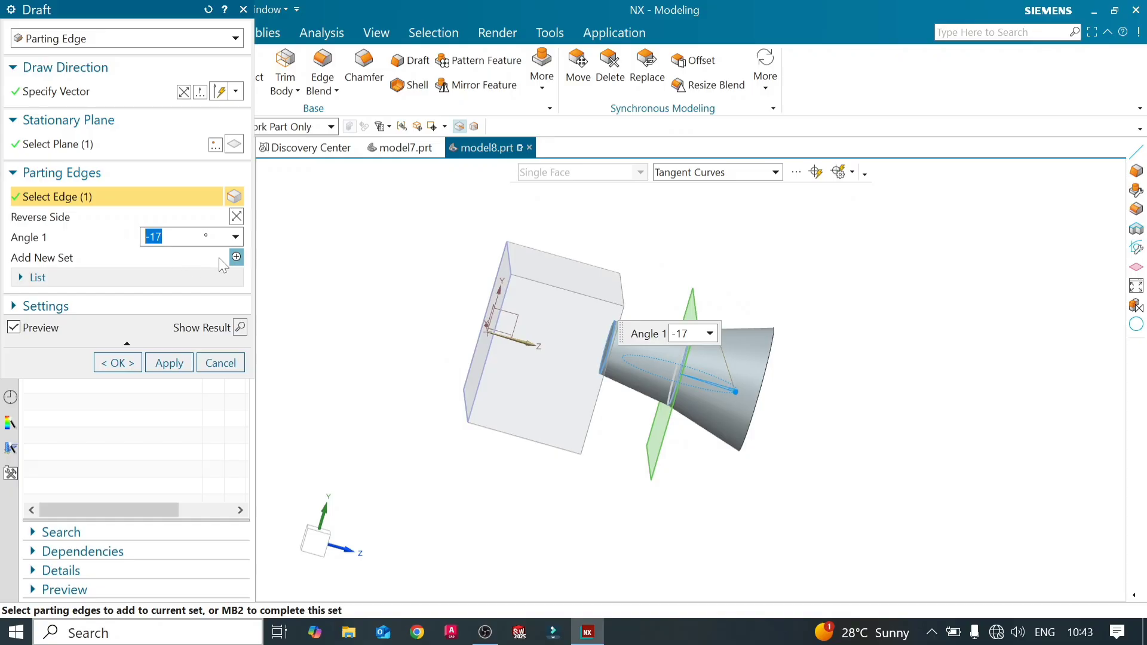
# - Add a second parting edge set using the circular edge where the boss meets the block, and set its angle to -10°
pyautogui.click(235, 258)
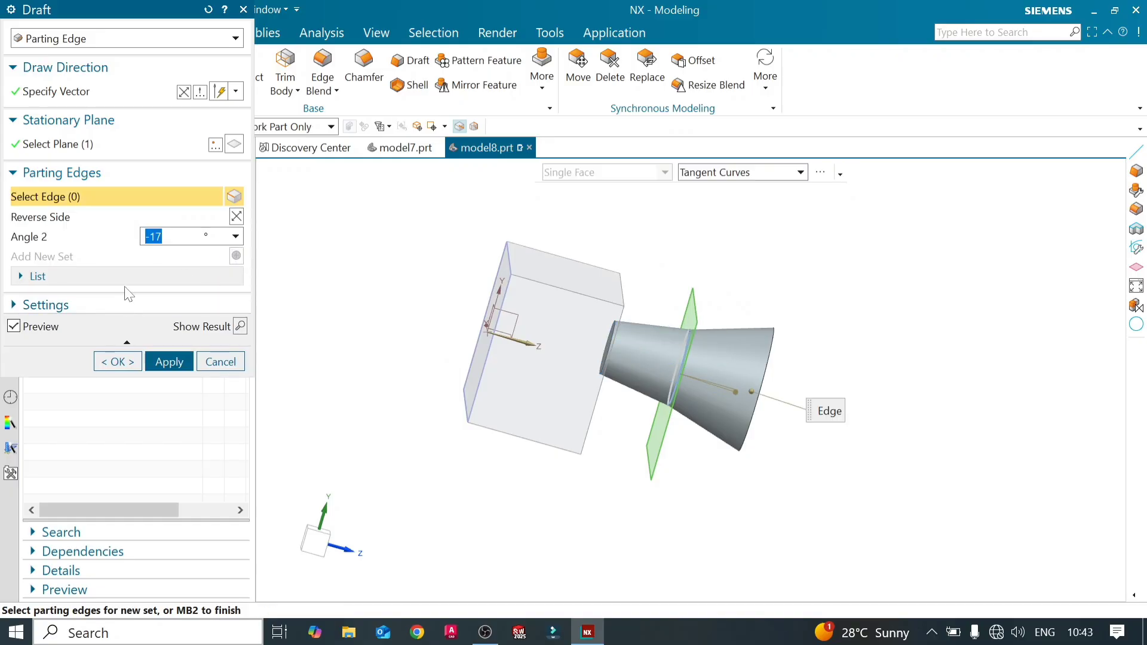
pyautogui.click(147, 277)
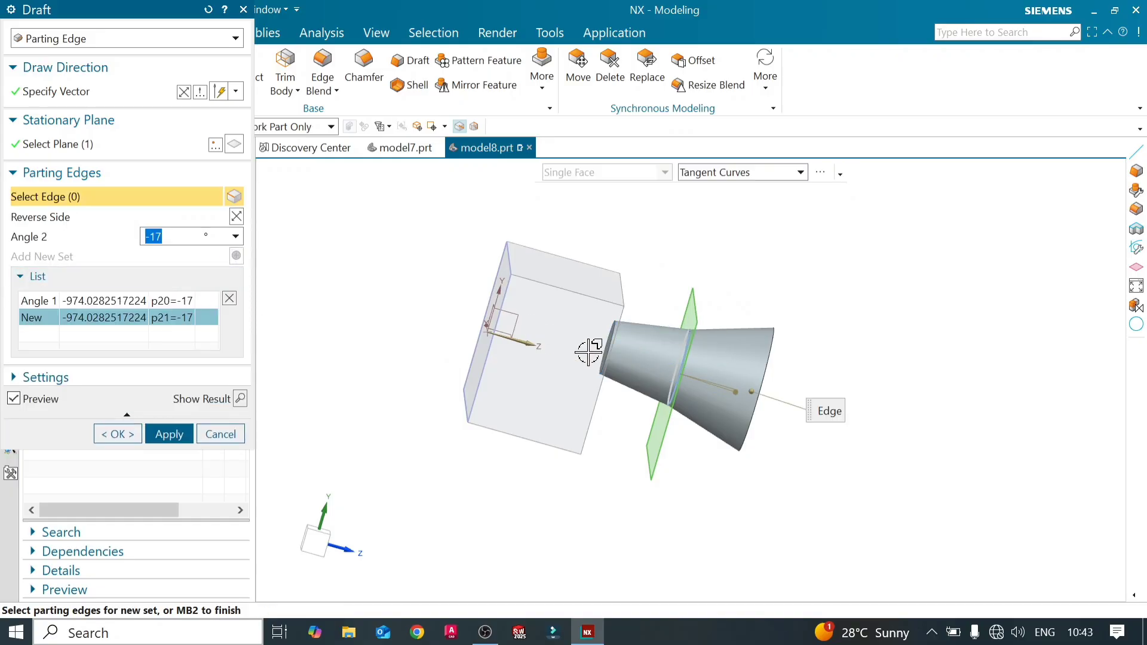
pyautogui.moveTo(615, 335)
pyautogui.mouseDown(button='middle')
pyautogui.moveTo(607, 370)
pyautogui.moveTo(596, 338)
pyautogui.mouseUp(button='middle')
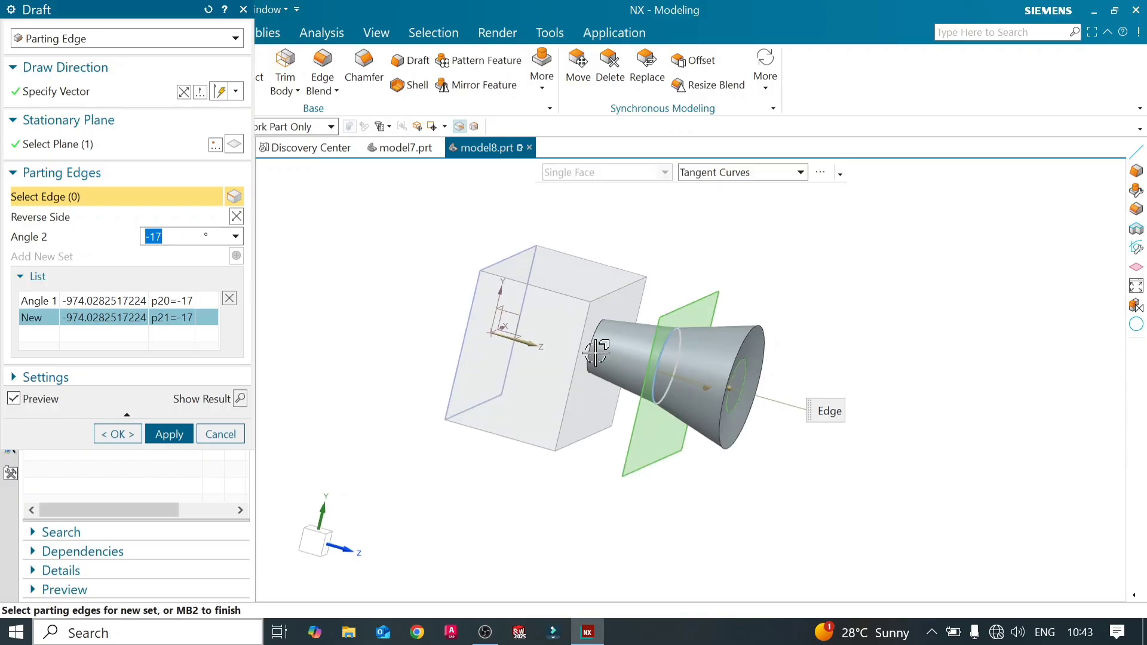
pyautogui.click(596, 338)
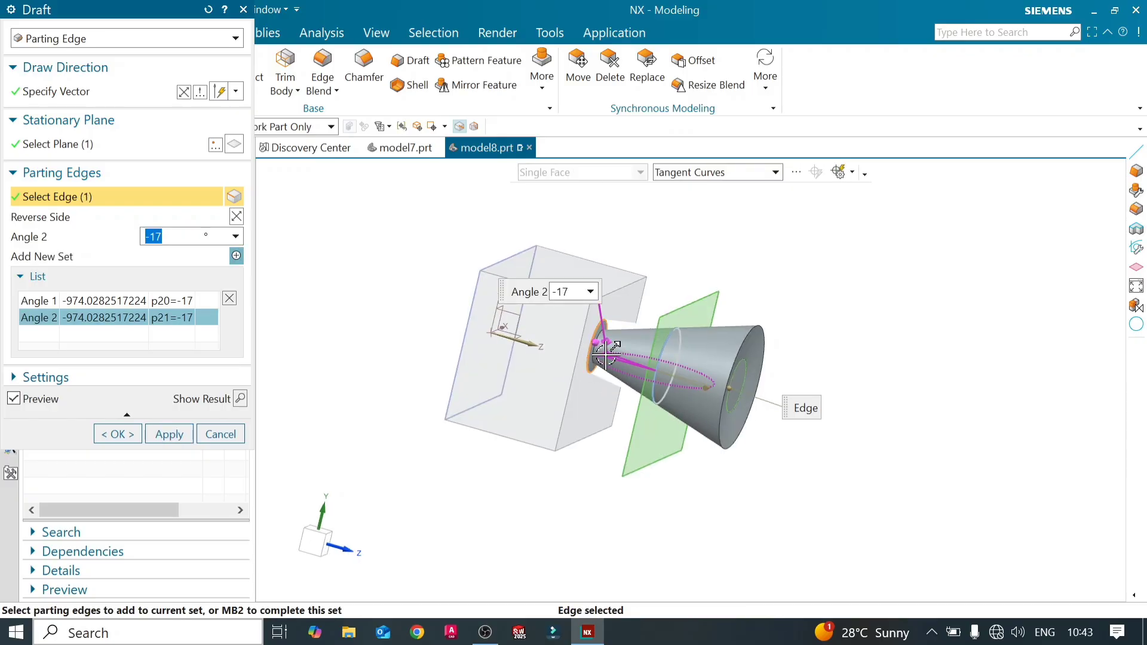
pyautogui.moveTo(601, 356)
pyautogui.mouseDown()
pyautogui.moveTo(593, 366)
pyautogui.moveTo(600, 355)
pyautogui.mouseUp()
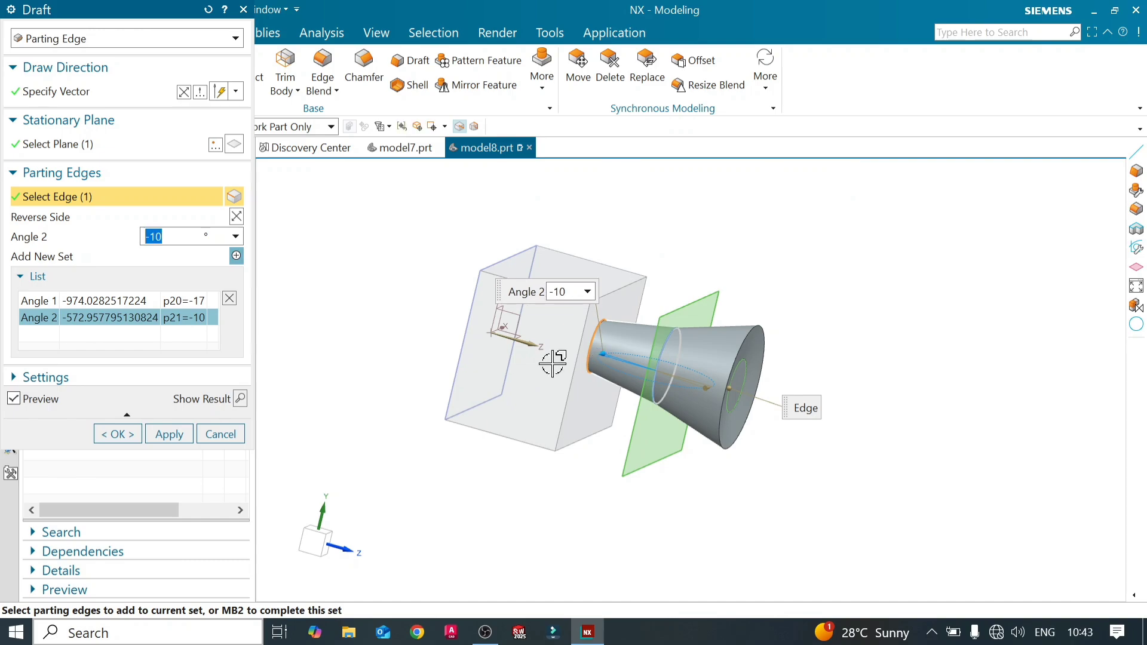
# - Preview the Parting Edge draft result, revert the preview, review the draft types and create the draft
pyautogui.click(238, 401)
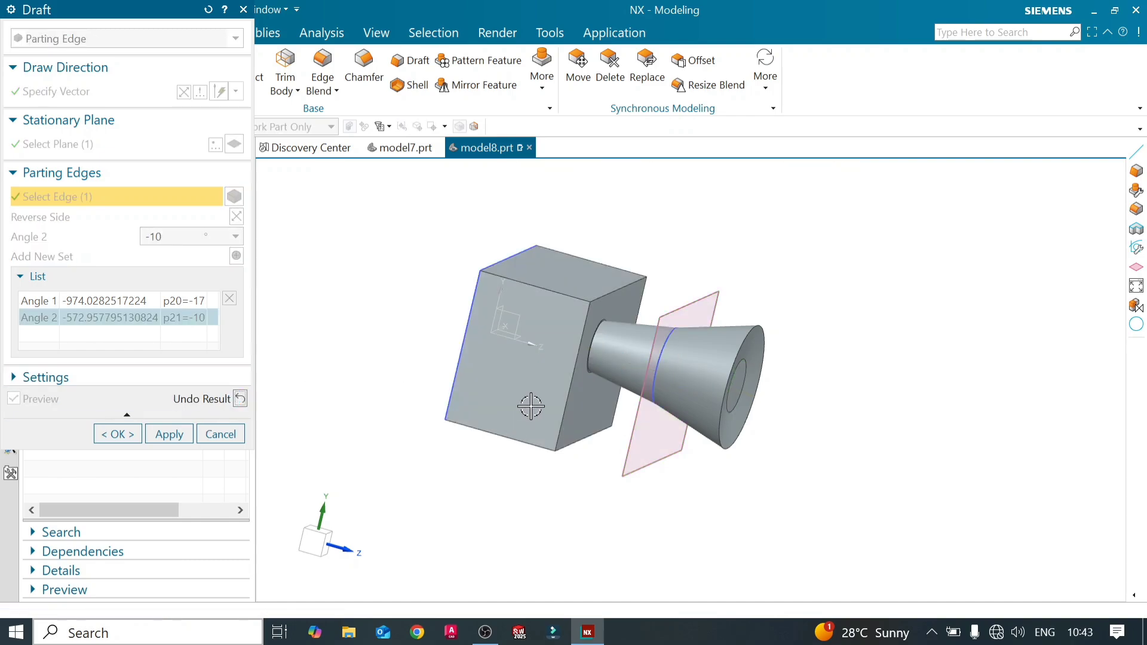
pyautogui.moveTo(531, 402); pyautogui.dragTo(504, 430, button='middle')
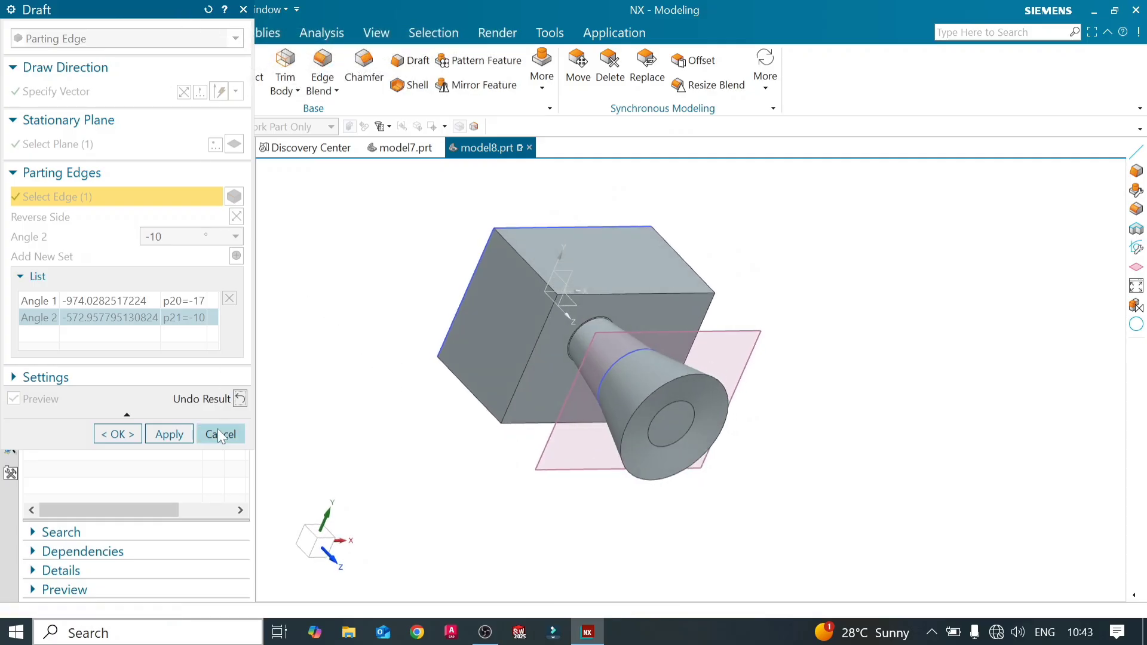
pyautogui.click(240, 400)
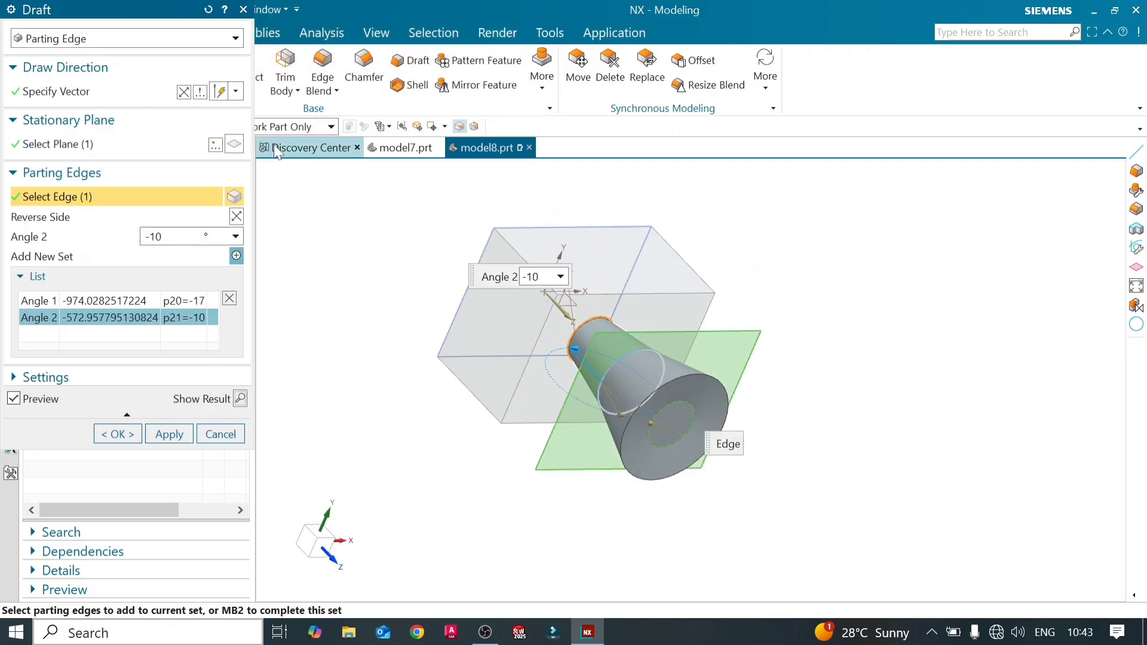
pyautogui.click(234, 39)
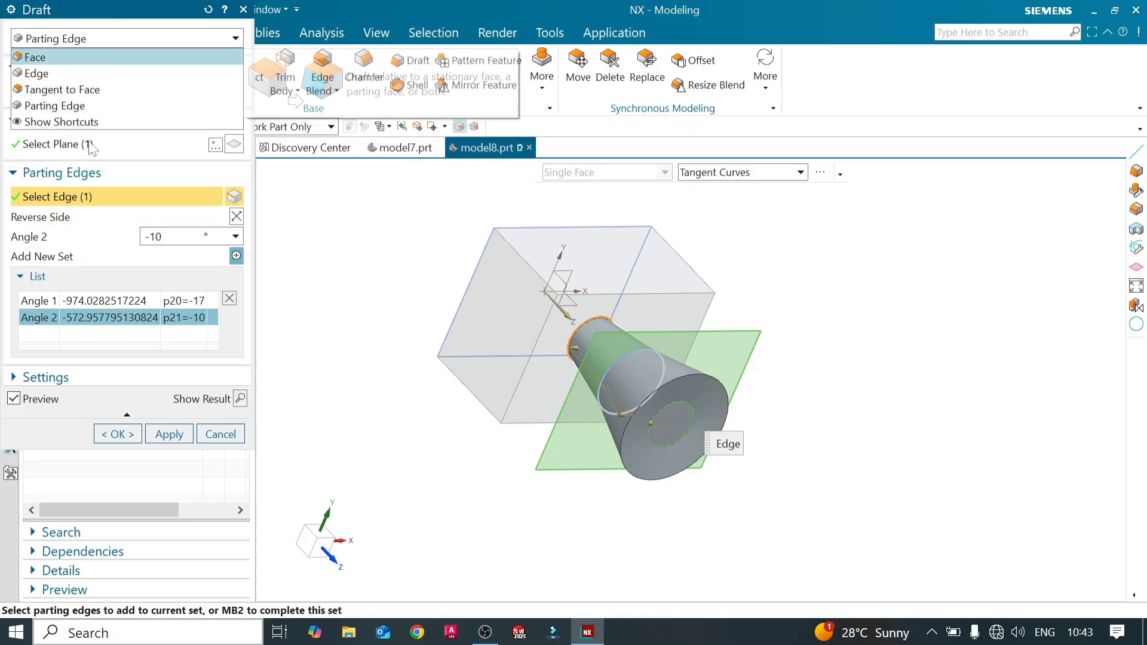
pyautogui.click(234, 40)
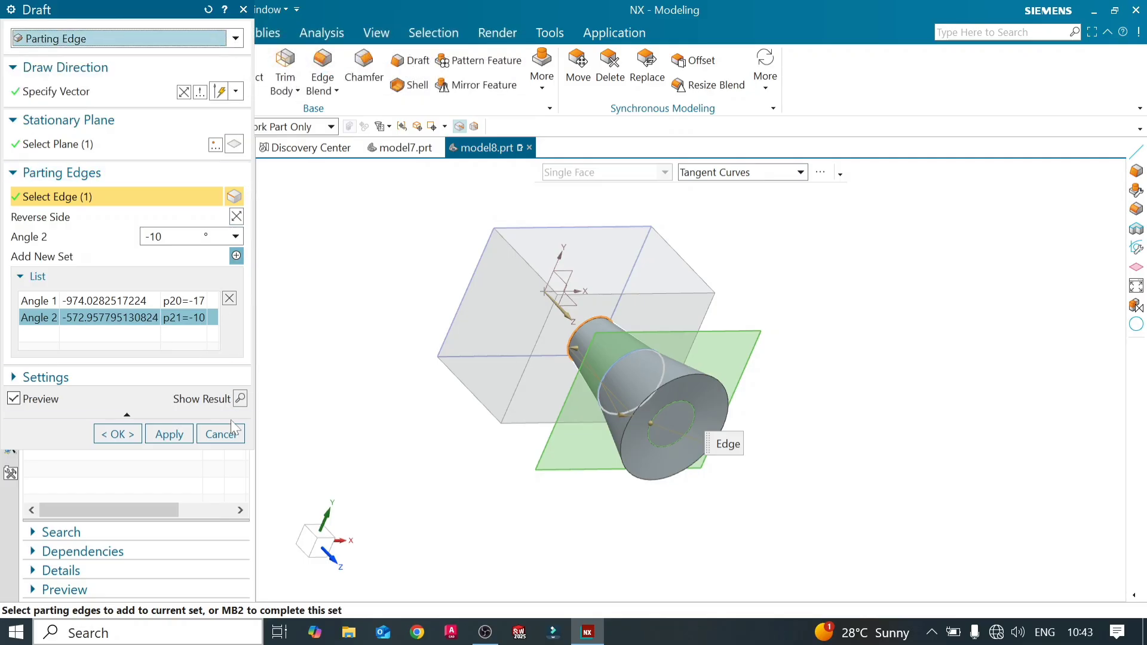
pyautogui.click(219, 434)
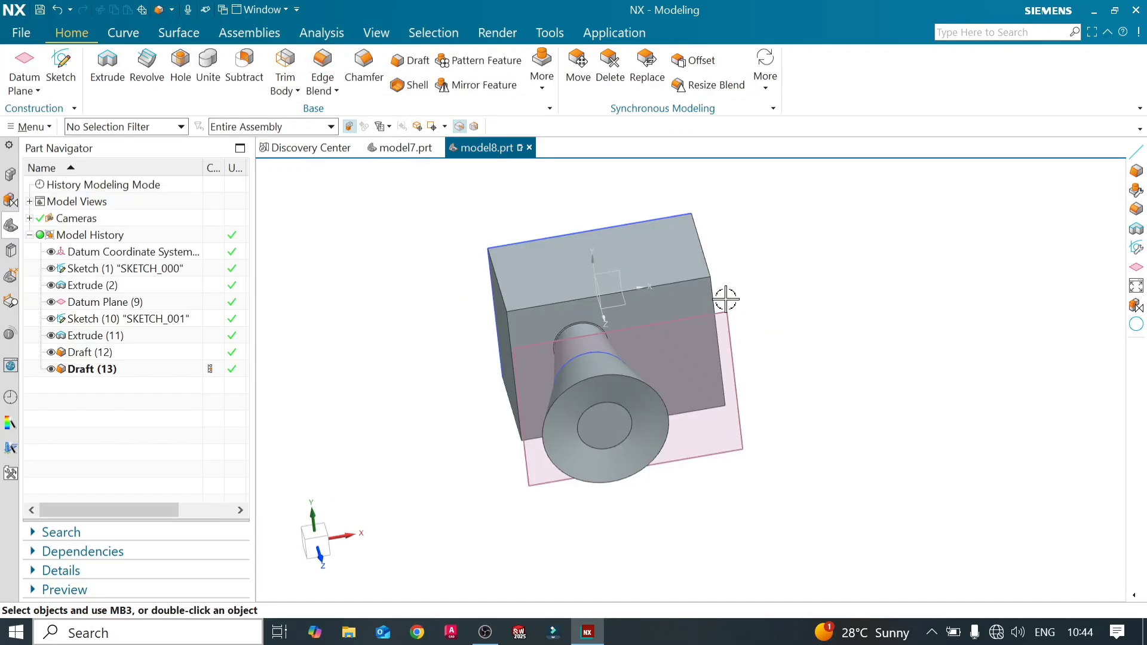